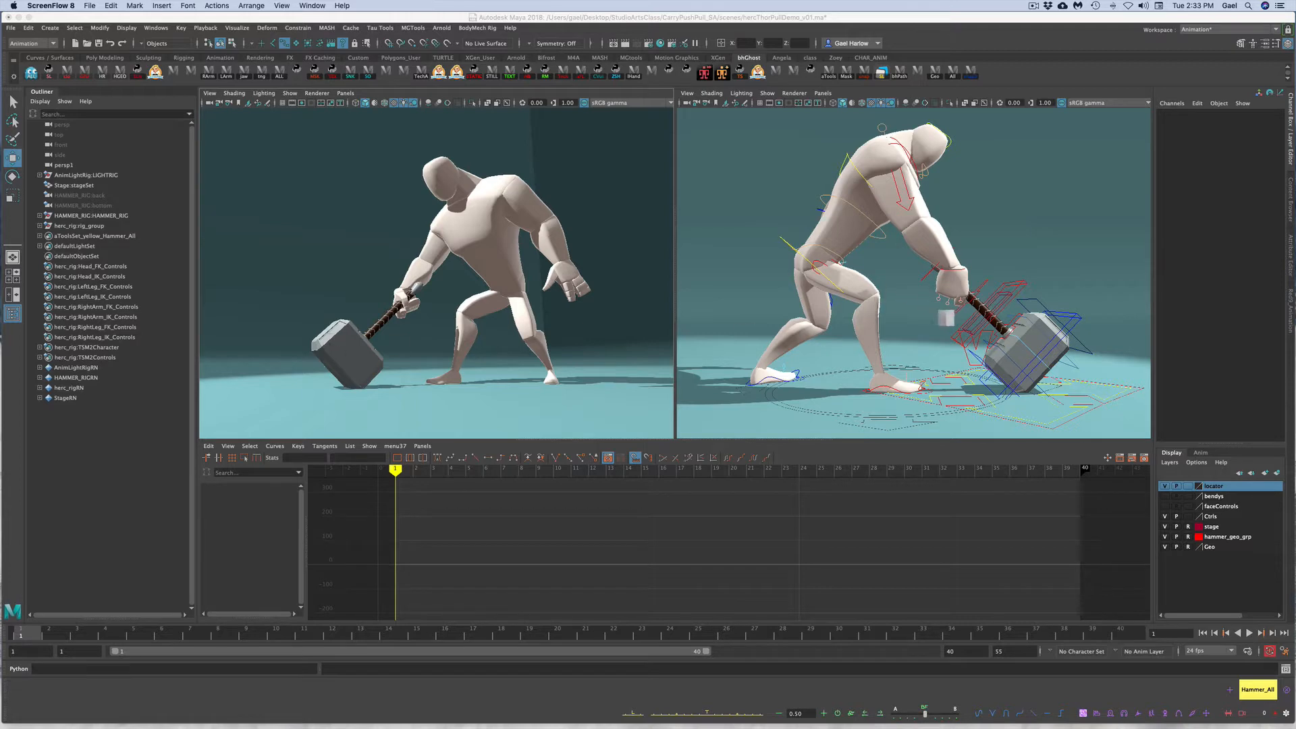
Examine the character's grip on the hammer and the overall pose from the side, front and above
click(988, 310)
mouse_move(989, 313)
alt+middle_down()
mouse_move(952, 288)
mouse_move(976, 306)
alt+middle_up()
alt+drag(976, 306, 925, 323)
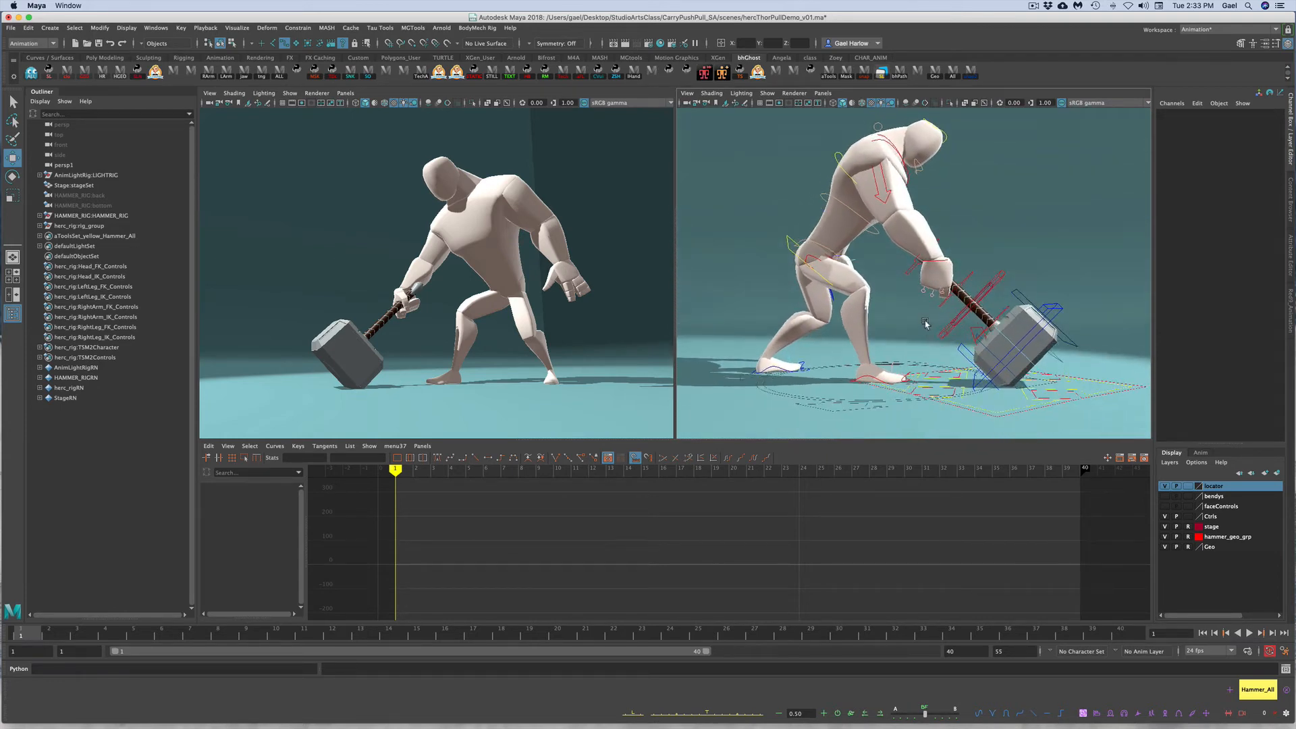
alt+drag(1029, 237, 827, 257)
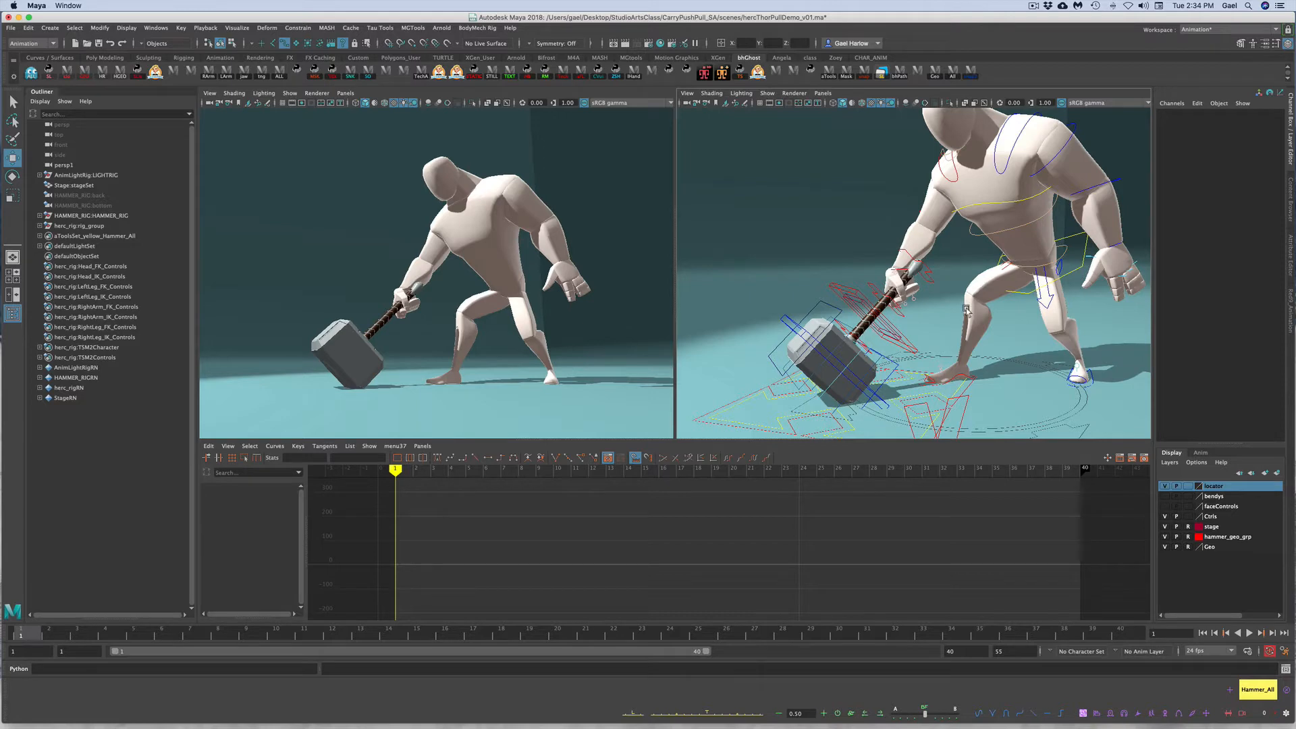
alt+drag(989, 319, 1107, 316)
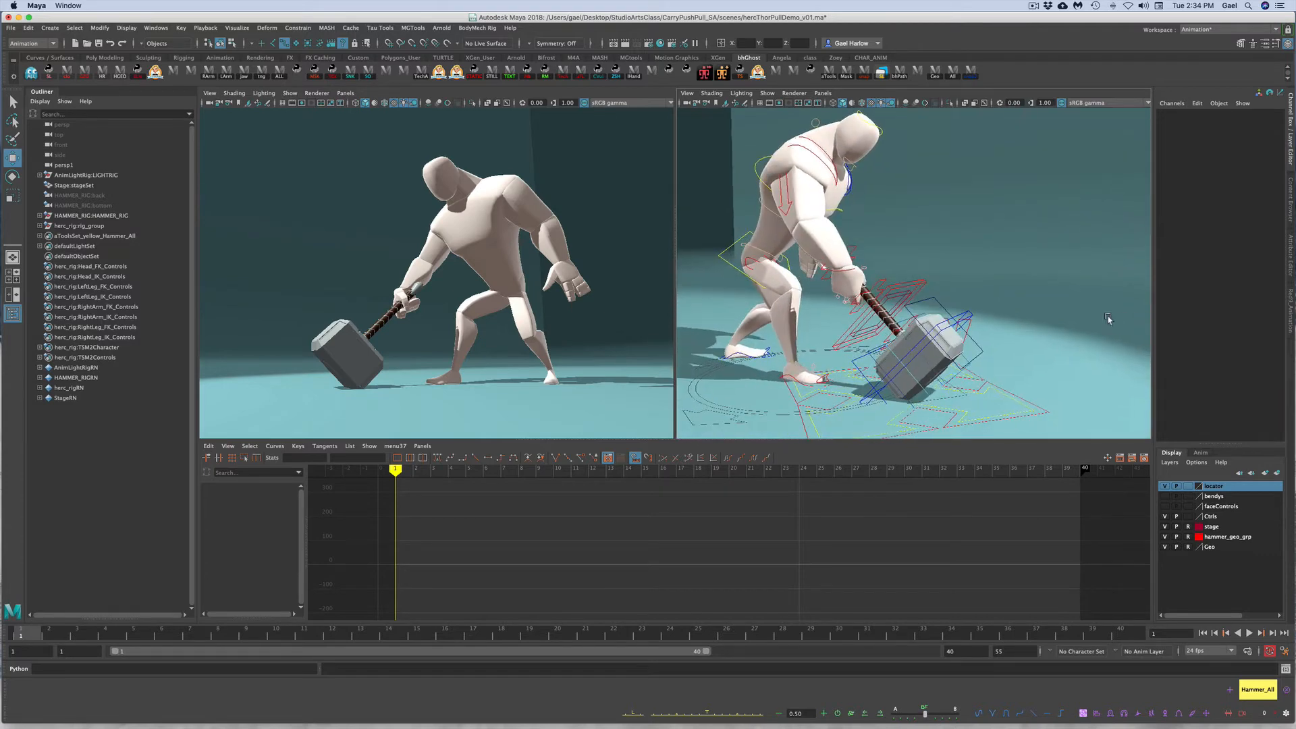
click(849, 270)
click(942, 225)
alt+drag(942, 224, 972, 162)
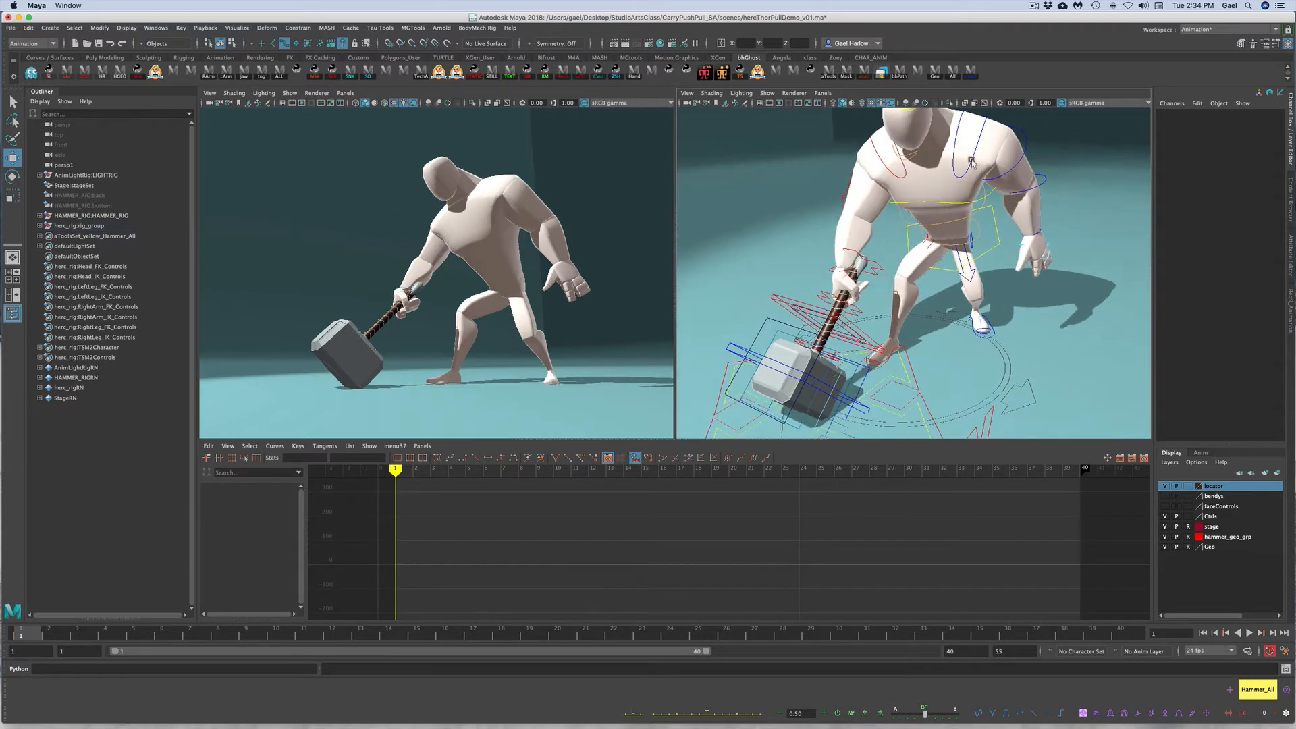
Examine the character's free left arm from shoulder to hand, comparing it with the right arm holding the hammer
click(1018, 165)
click(1044, 183)
click(1081, 213)
click(1045, 238)
click(1087, 341)
alt+drag(1087, 340, 1039, 379)
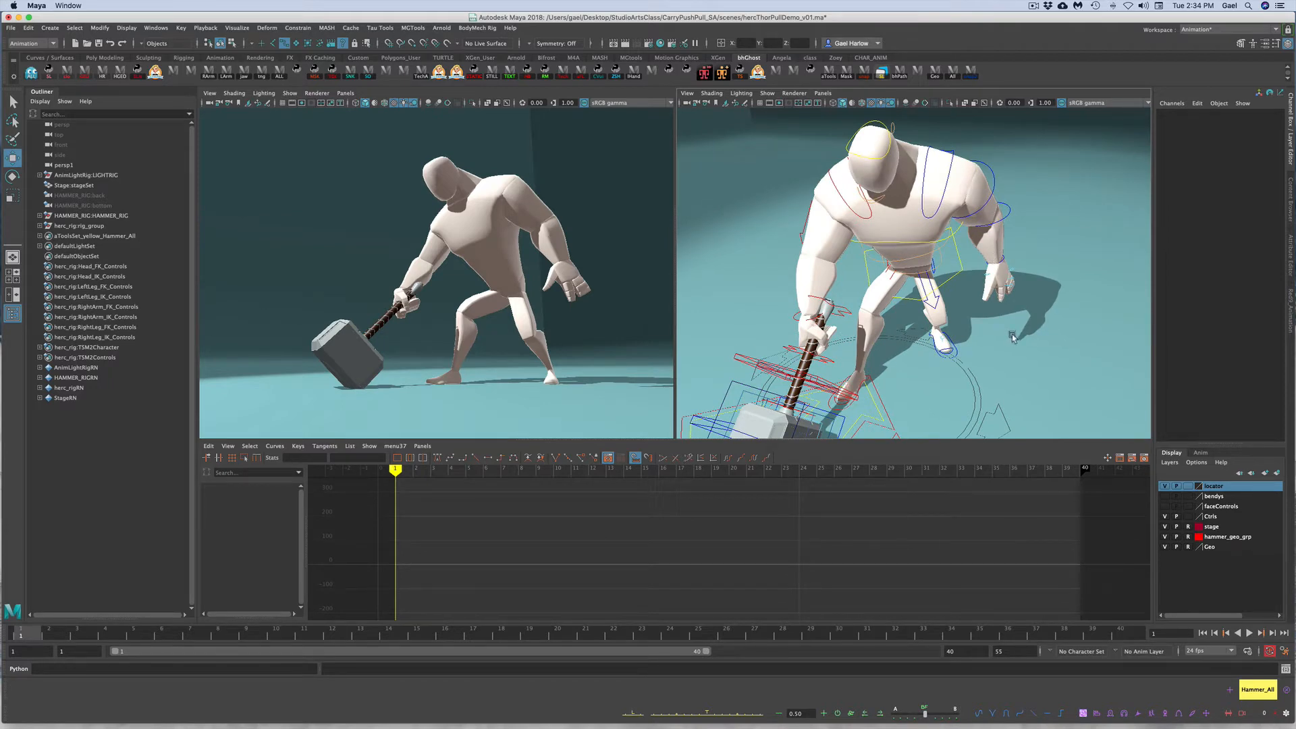
mouse_move(1012, 338)
alt+mouse_down()
mouse_move(971, 305)
mouse_move(901, 308)
mouse_move(991, 287)
mouse_move(1013, 325)
mouse_move(997, 311)
mouse_move(1016, 317)
alt+mouse_up()
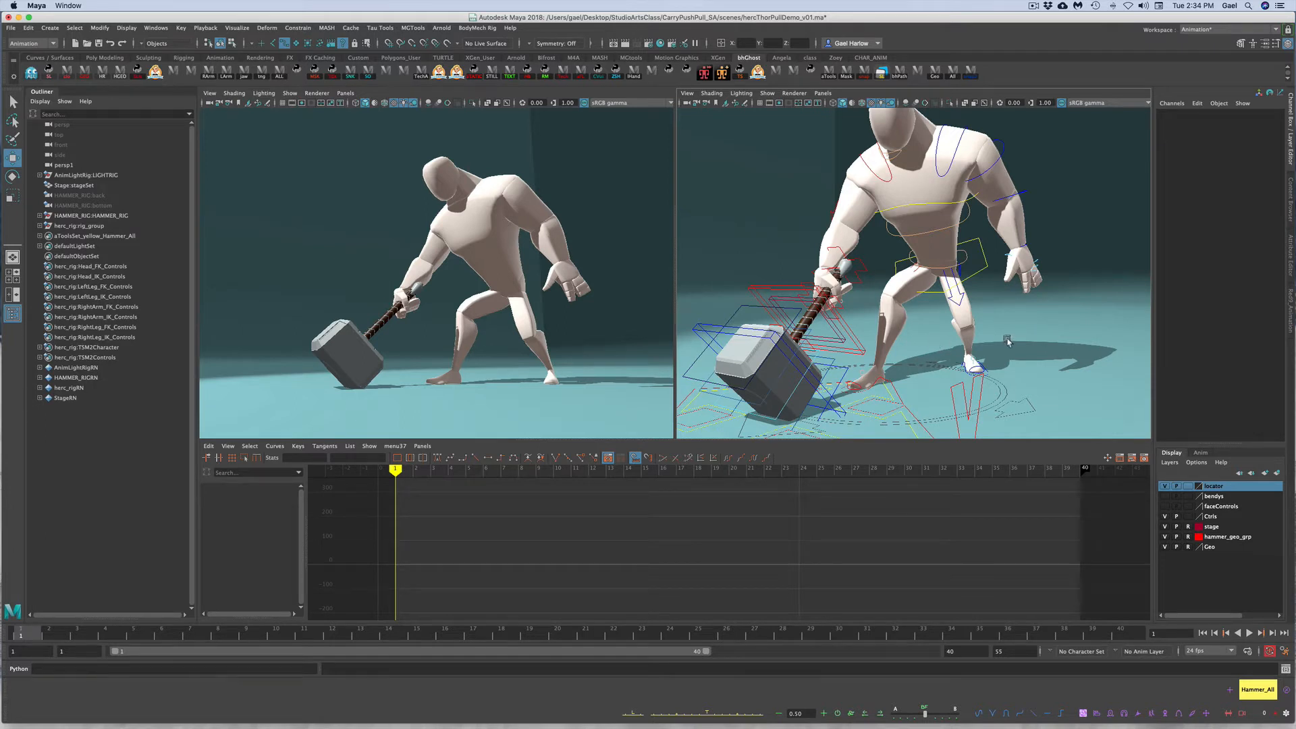
alt+drag(1018, 323, 995, 341)
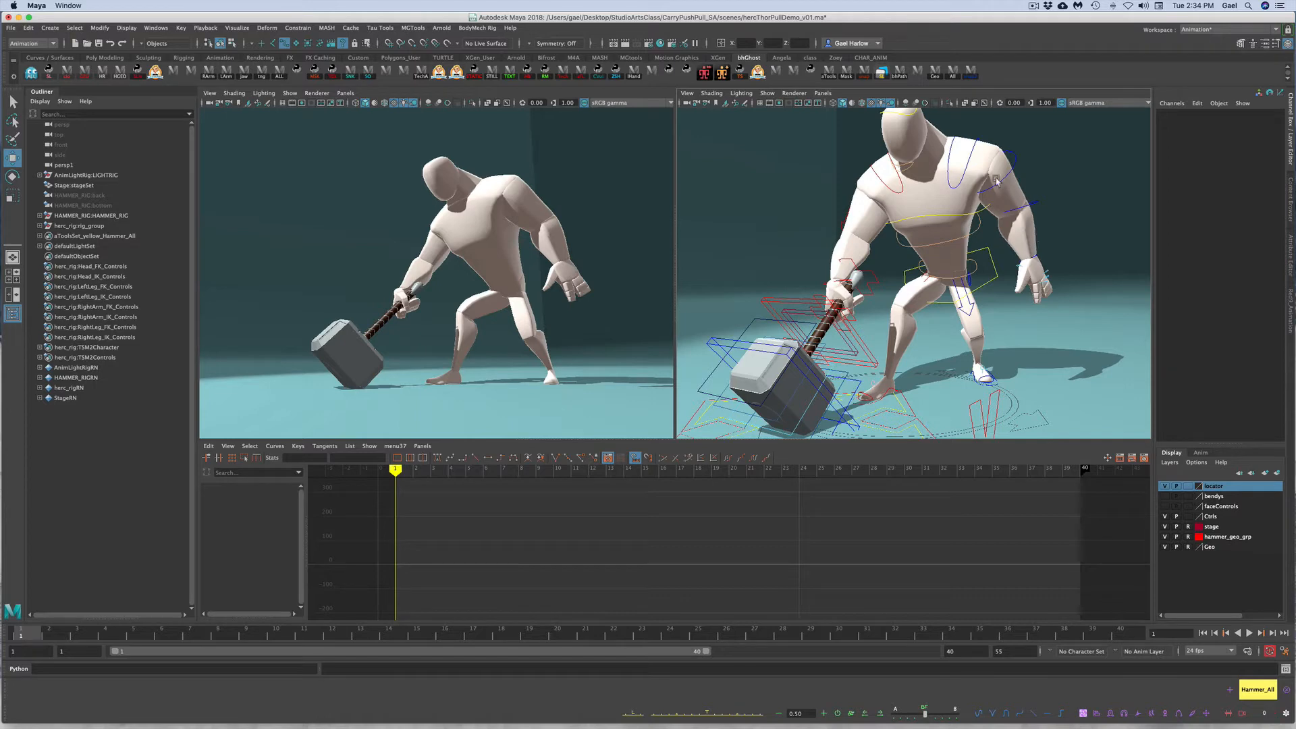
mouse_move(915, 306)
alt+mouse_down()
mouse_move(878, 313)
mouse_move(945, 314)
mouse_move(924, 322)
alt+mouse_up()
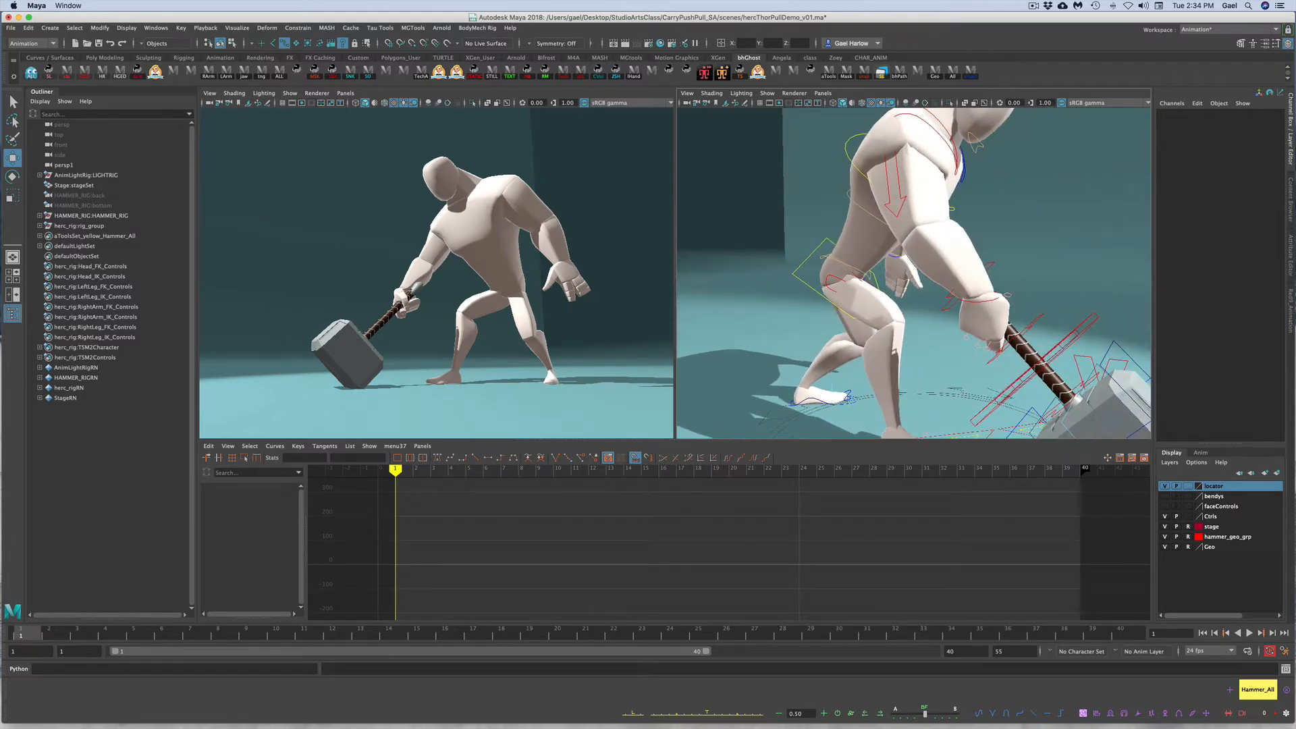
Bring AnimSchoolPicker over the viewport and inspect the left arm's FK controls from upper arm to hand
drag(1, 230, 434, 268)
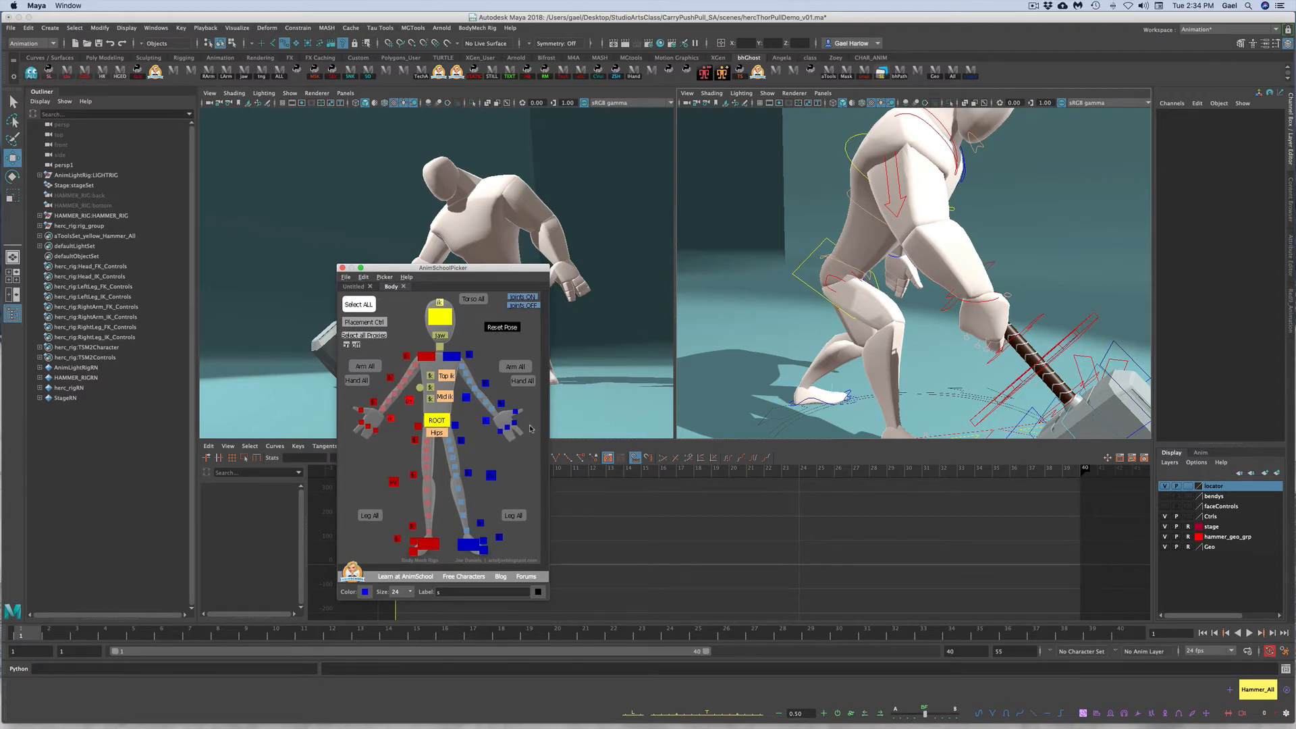
click(470, 355)
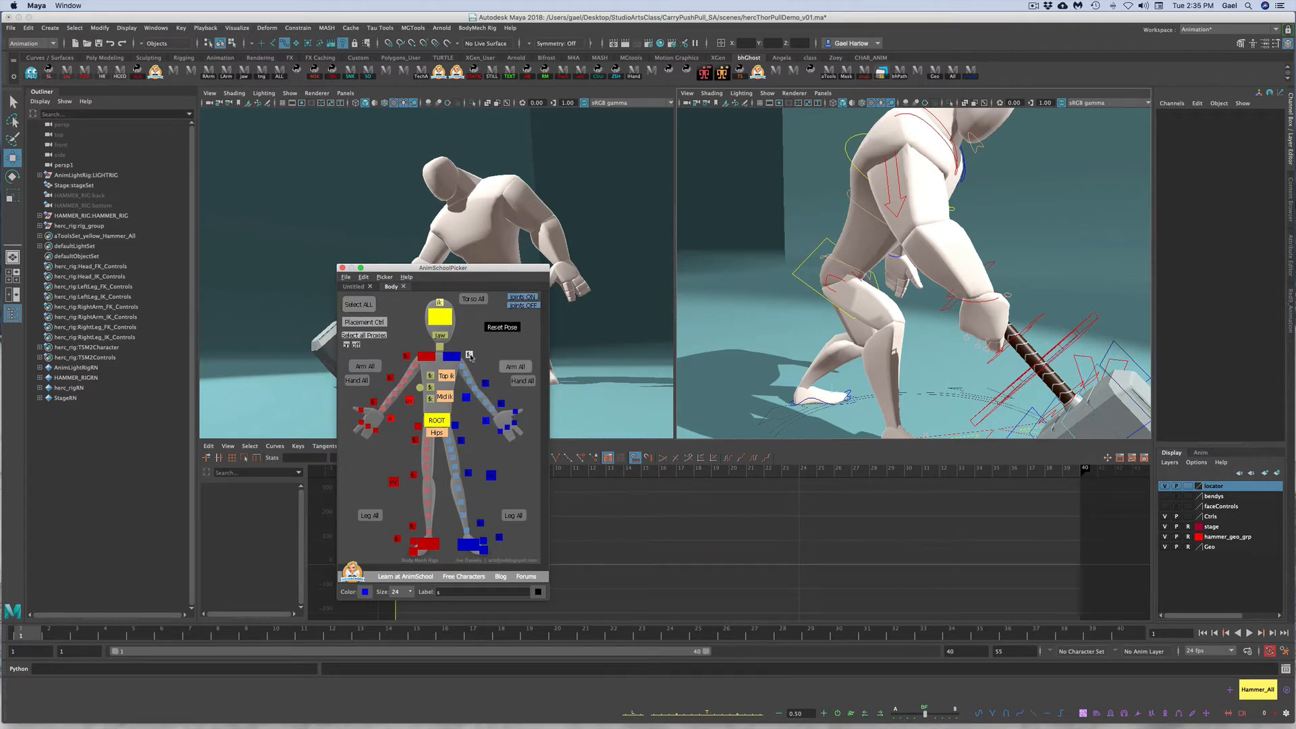
click(506, 406)
alt+drag(975, 278, 859, 292)
click(469, 356)
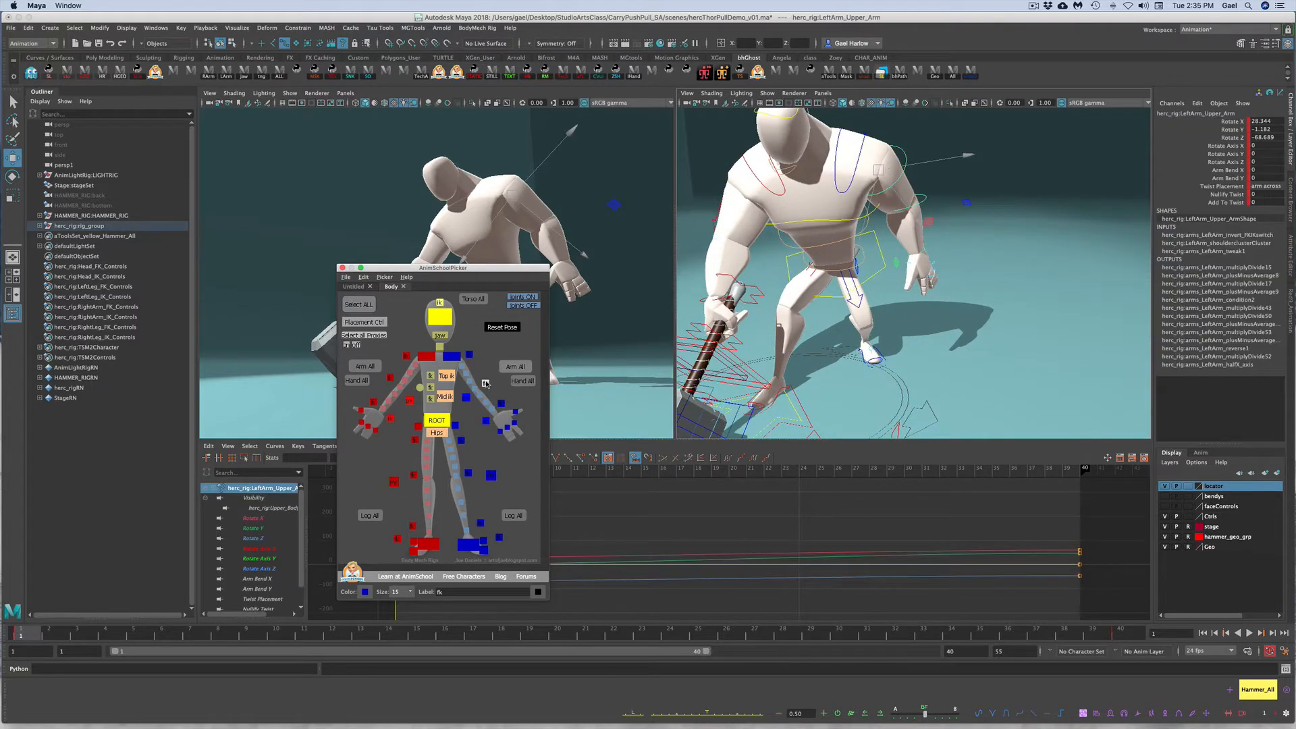
click(503, 405)
click(501, 405)
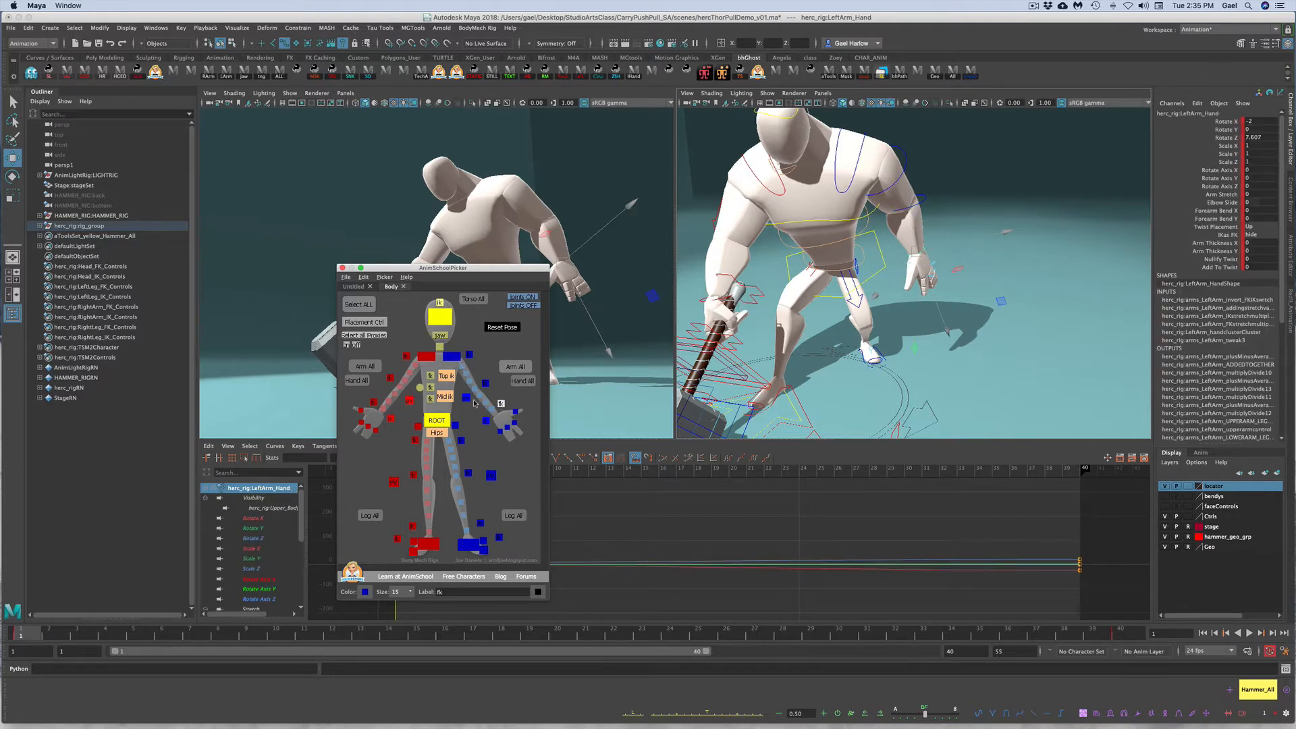
Inspect the left arm's IK control and its pole vector through the picker
click(484, 419)
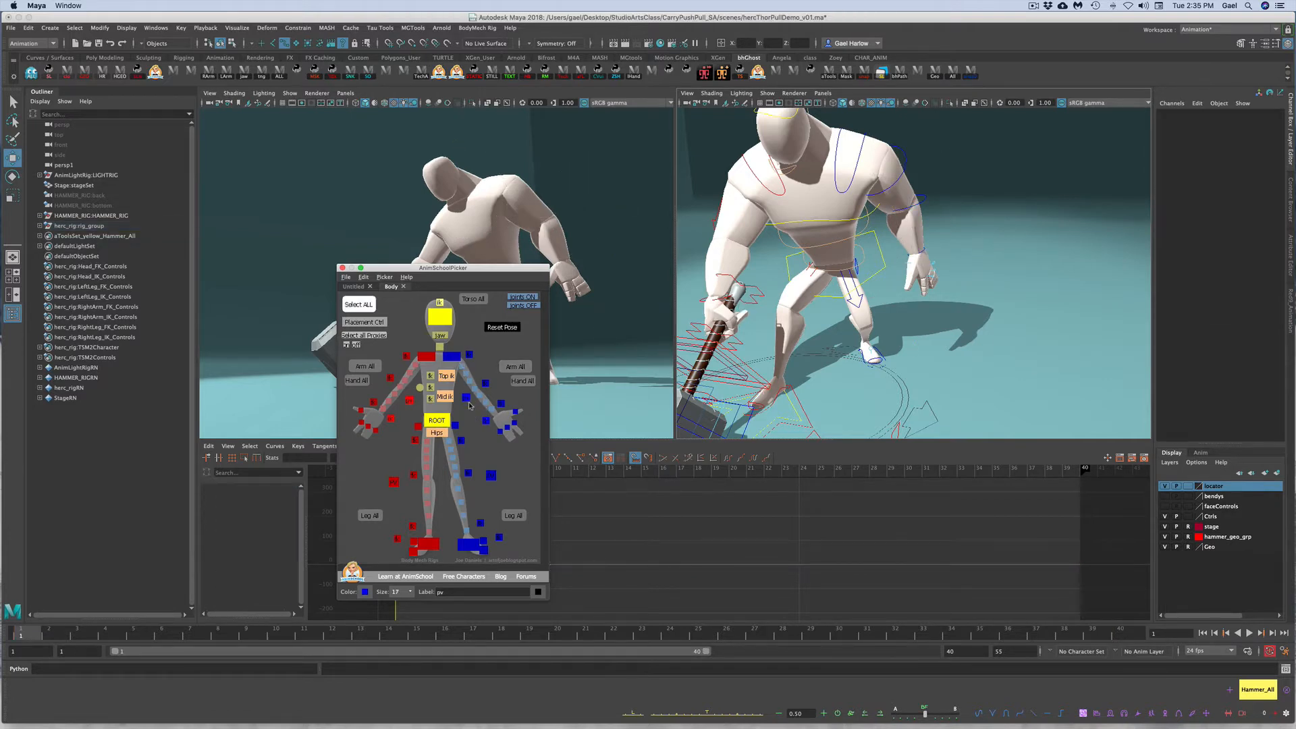
click(466, 398)
click(486, 421)
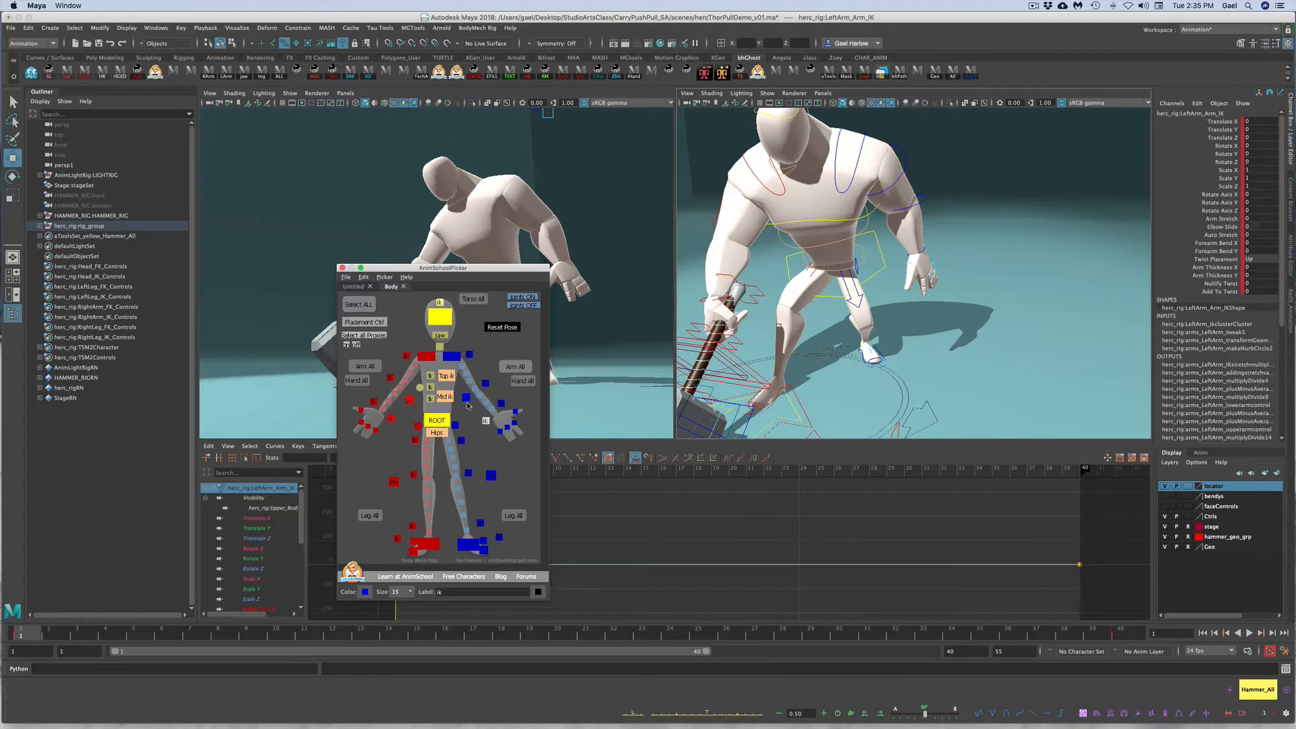
click(467, 398)
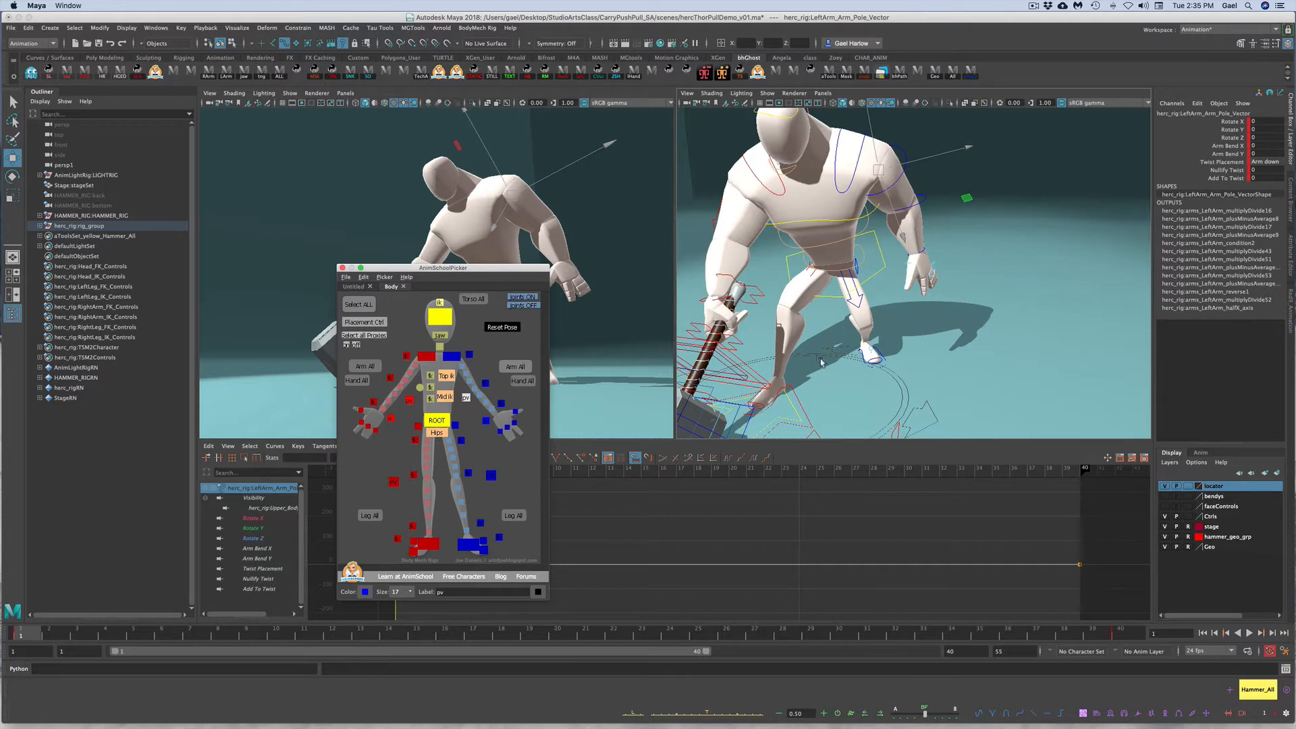
Inspect the right arm's pole vector, IK control and upper-arm FK control through the picker
alt+drag(787, 304, 955, 307)
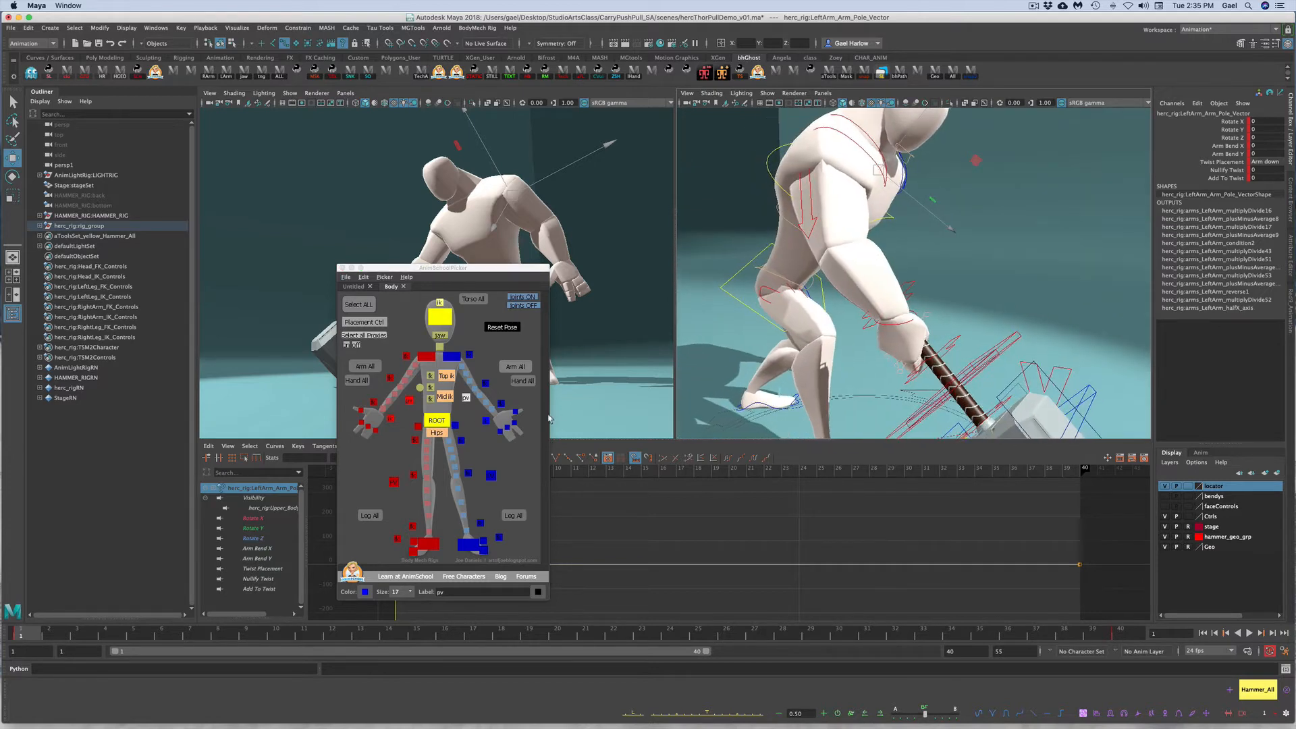
click(409, 400)
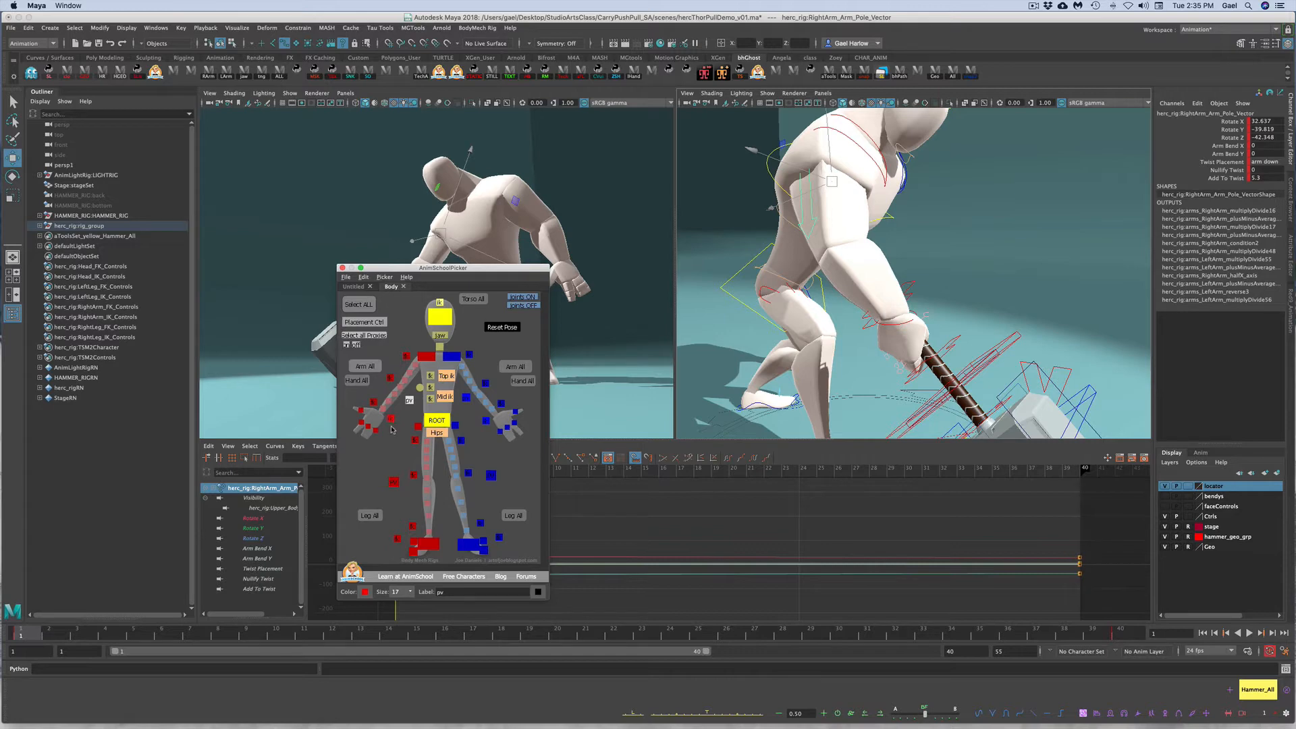
click(390, 419)
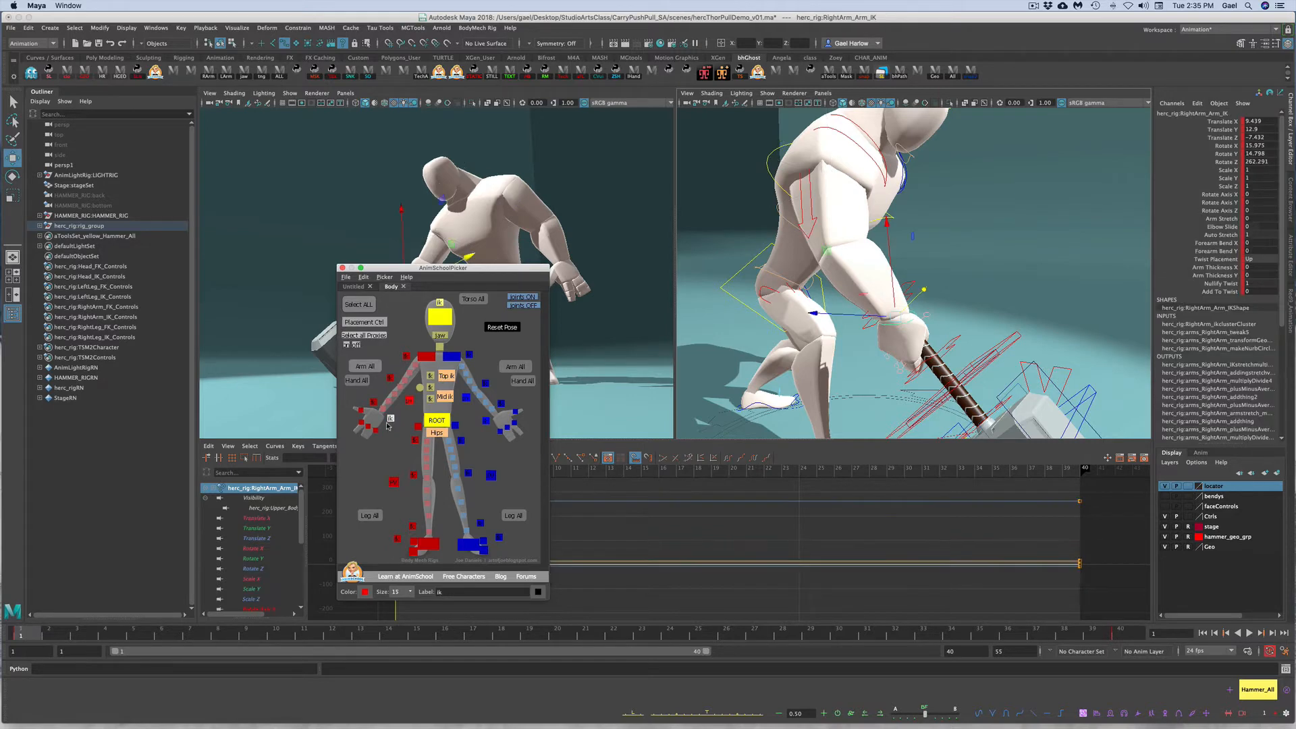
click(406, 356)
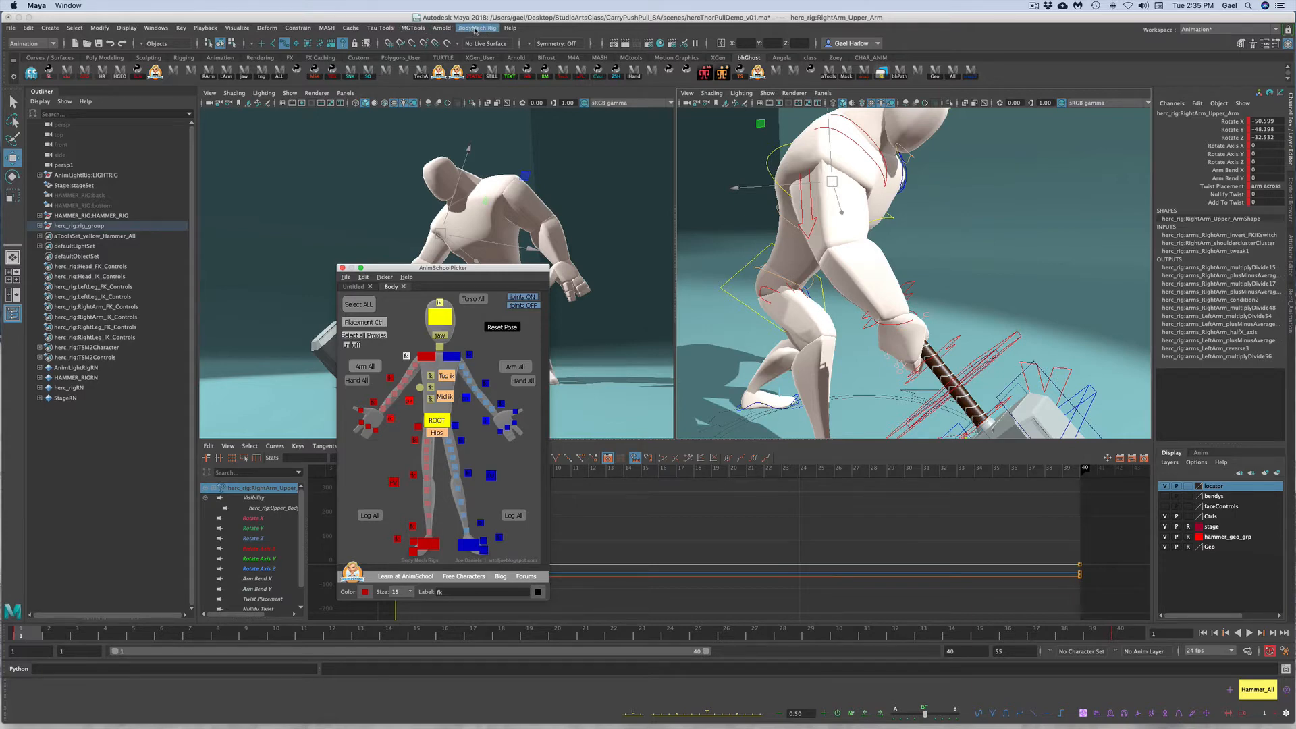
Show the BodyMech Rig commands, including FKIK Switch, in a floating window and close it after viewing
click(477, 27)
click(481, 34)
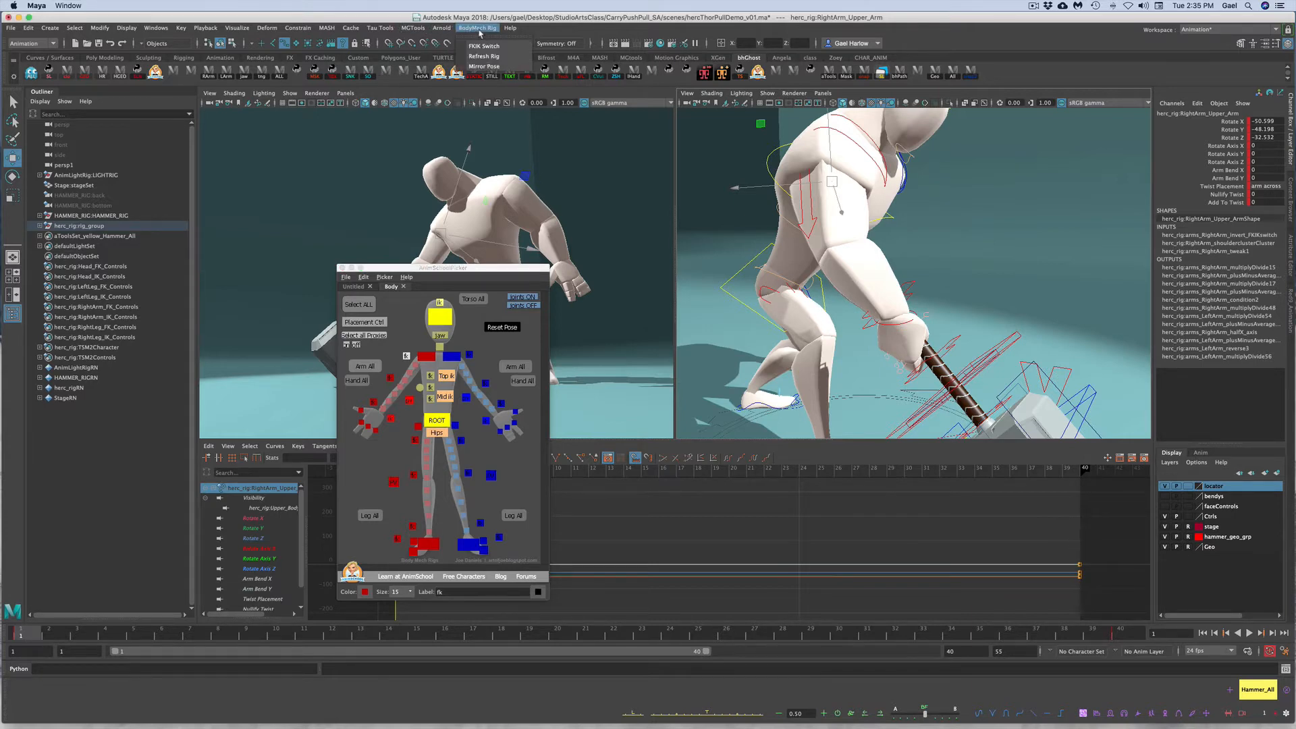
drag(507, 36, 611, 123)
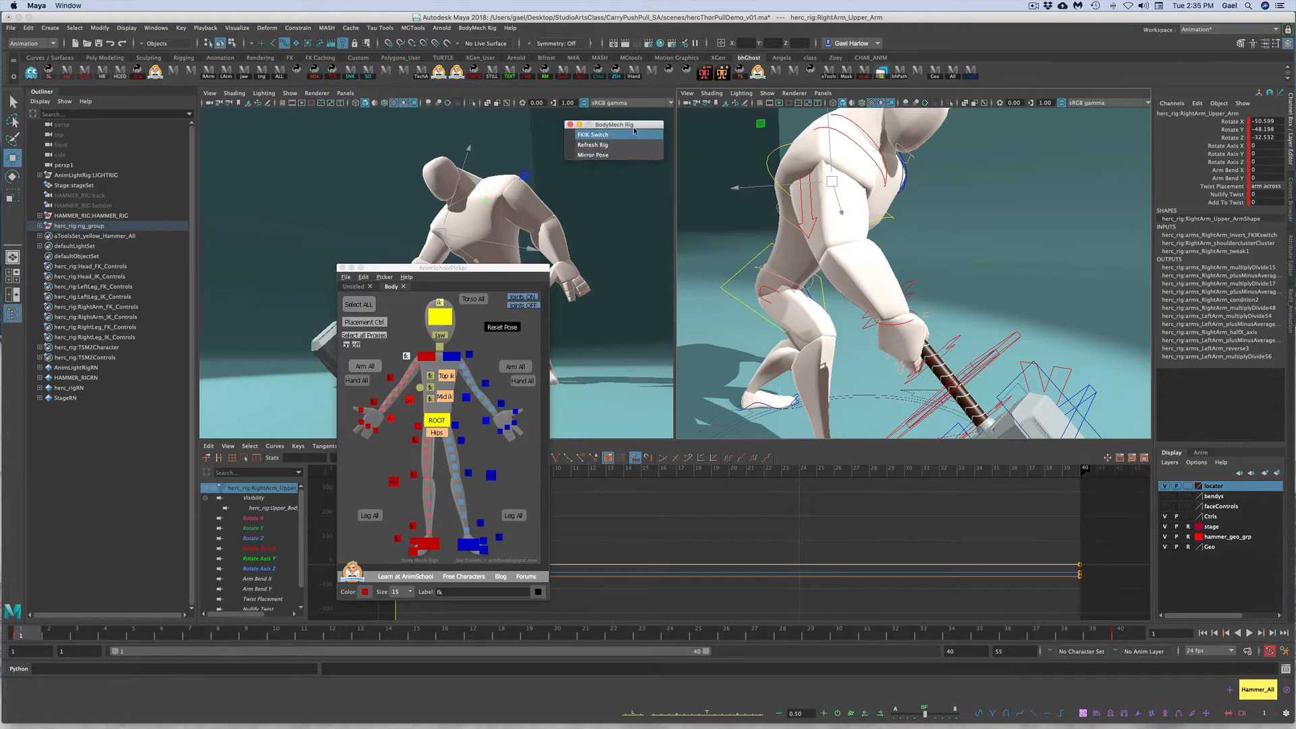
drag(649, 126, 656, 120)
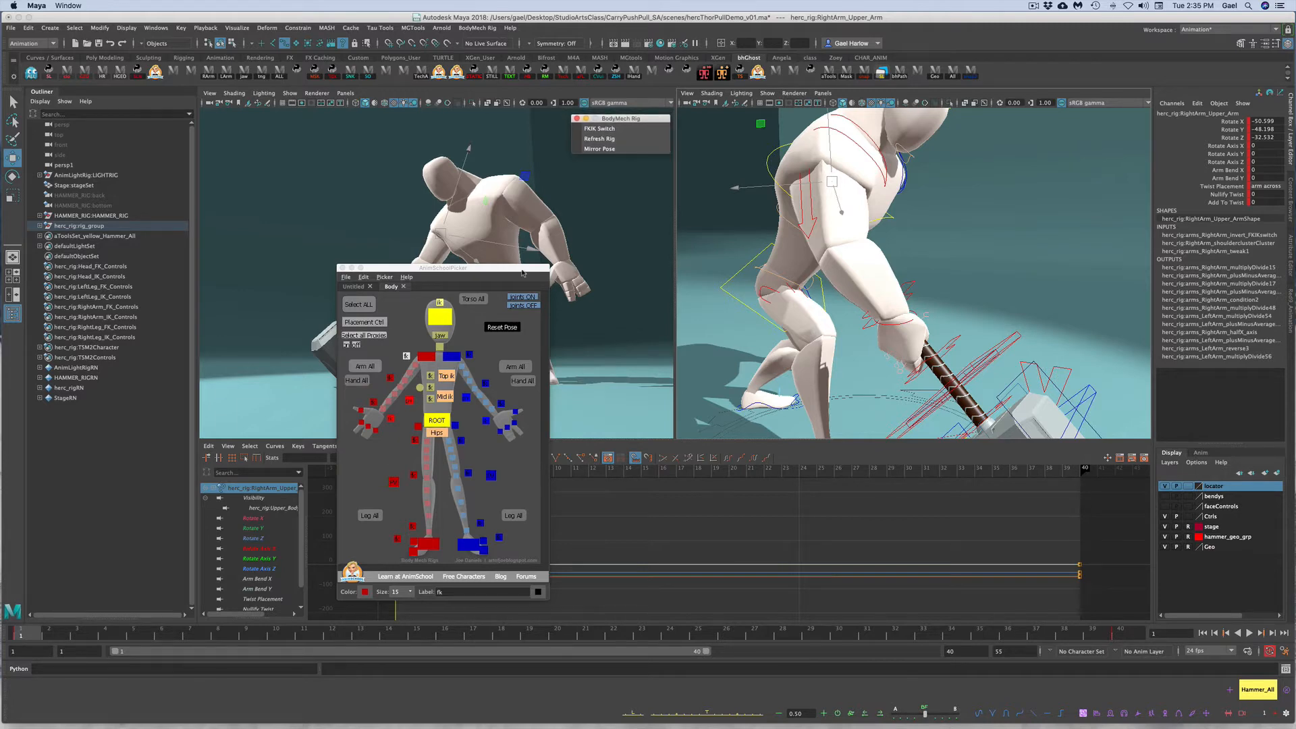
drag(507, 269, 681, 294)
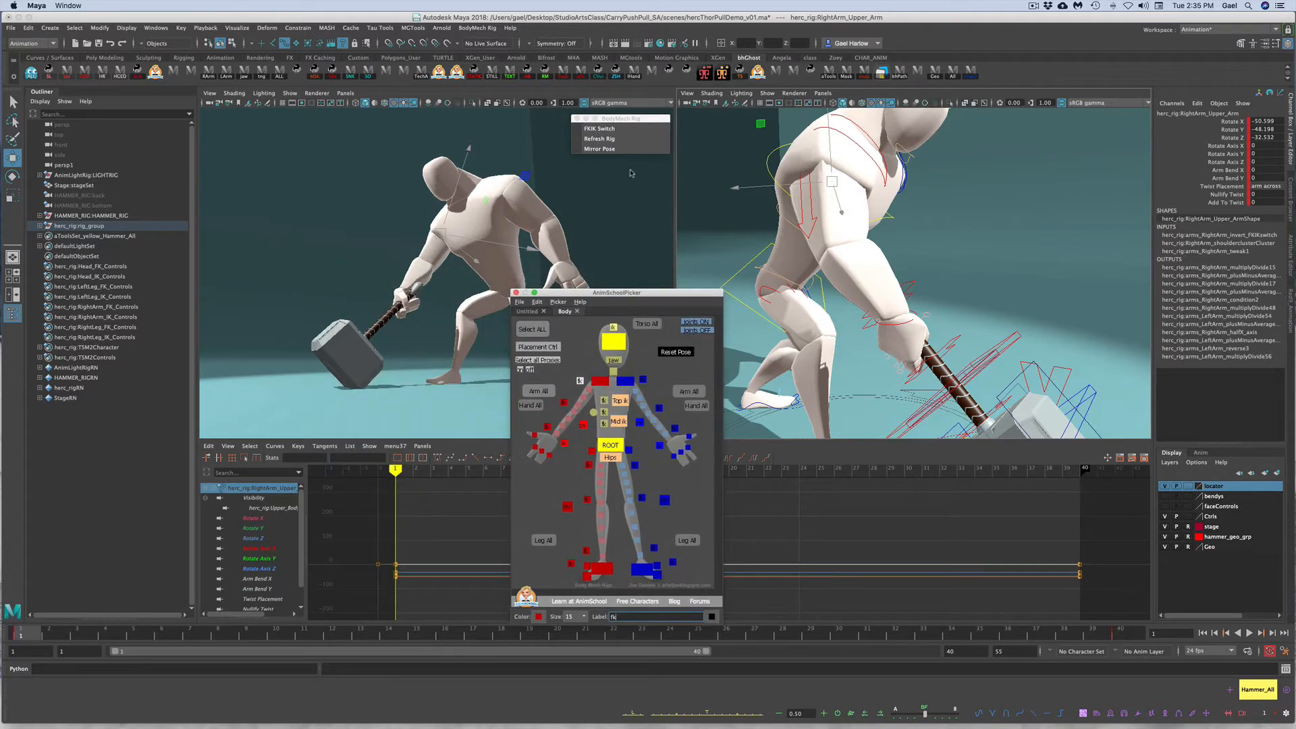
click(576, 119)
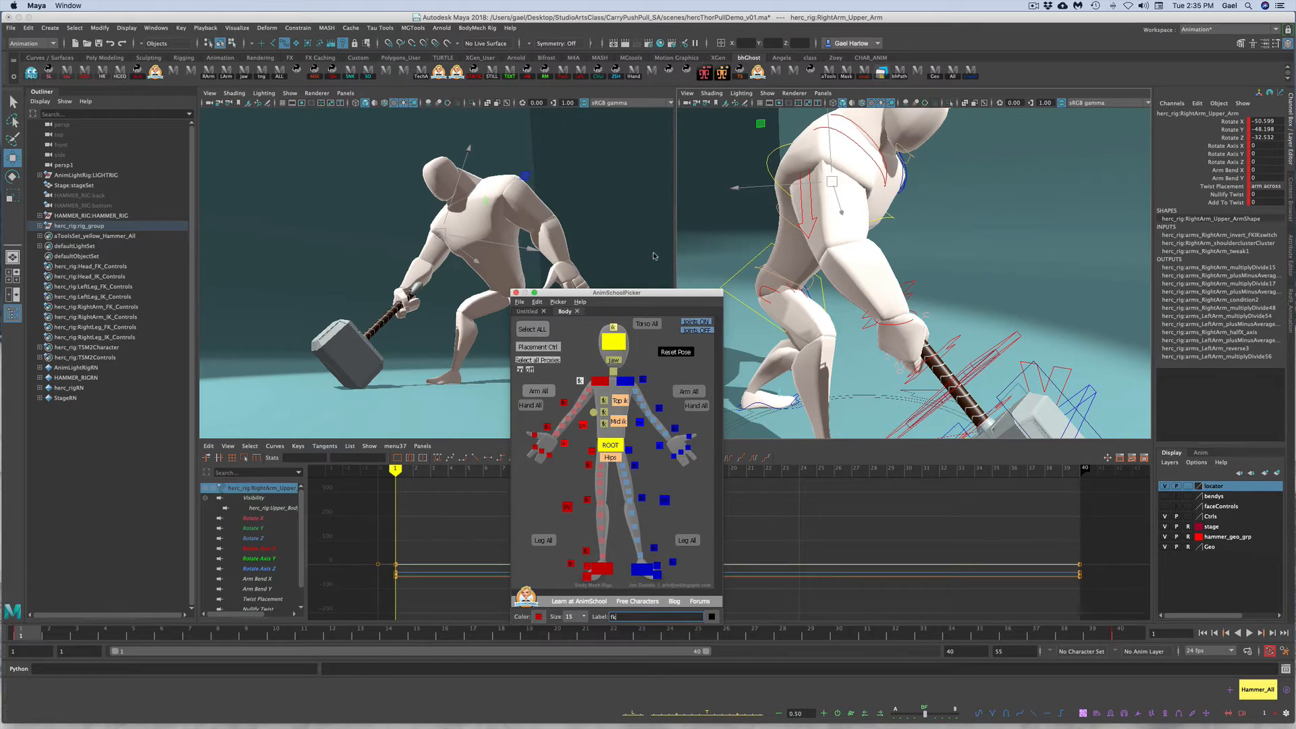
Deselect the right upper-arm control and move the AnimSchoolPicker window clear of the workspace
drag(675, 294, 190, 227)
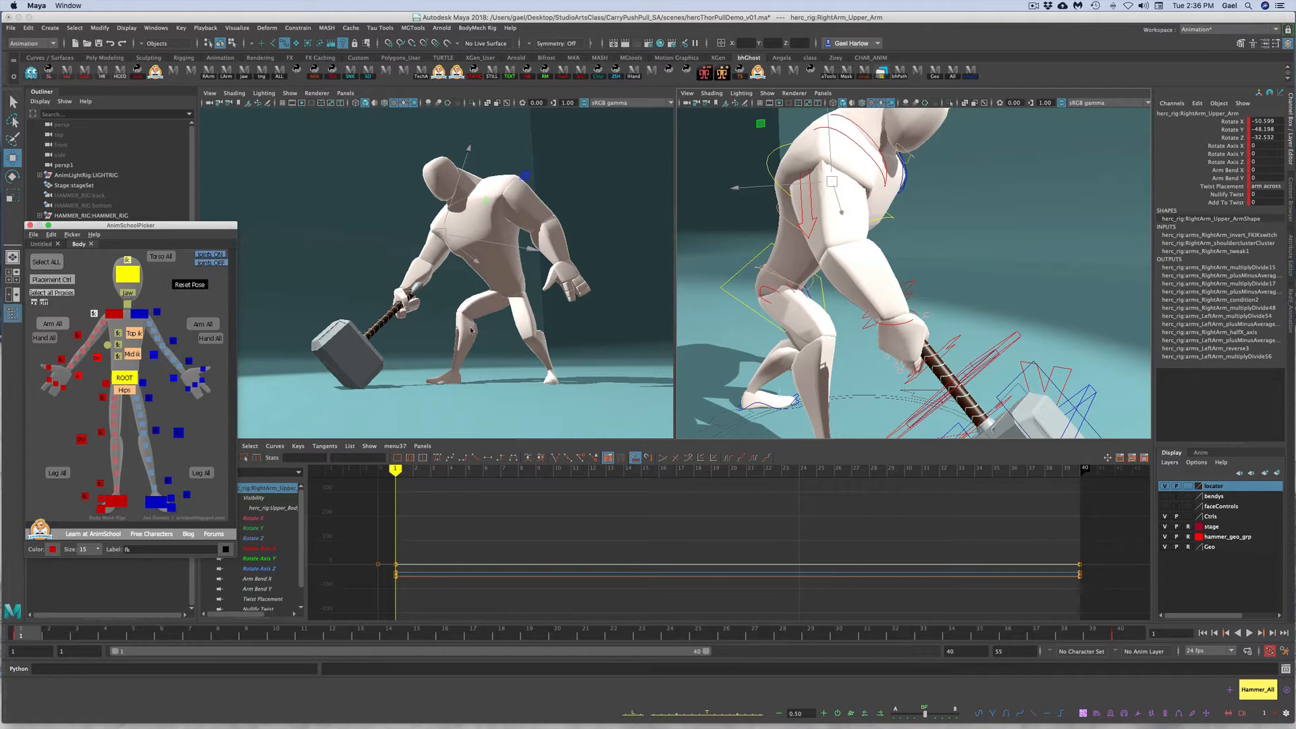
click(972, 248)
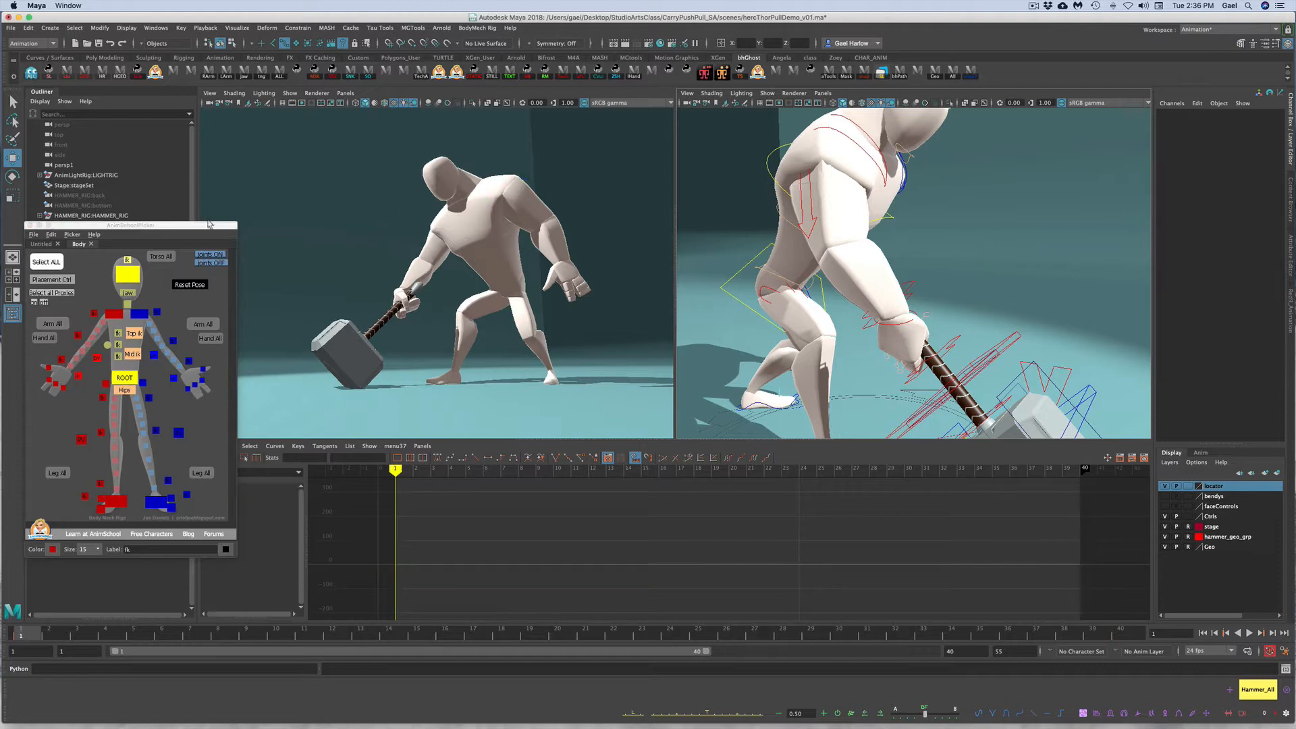
drag(211, 227, 1295, 270)
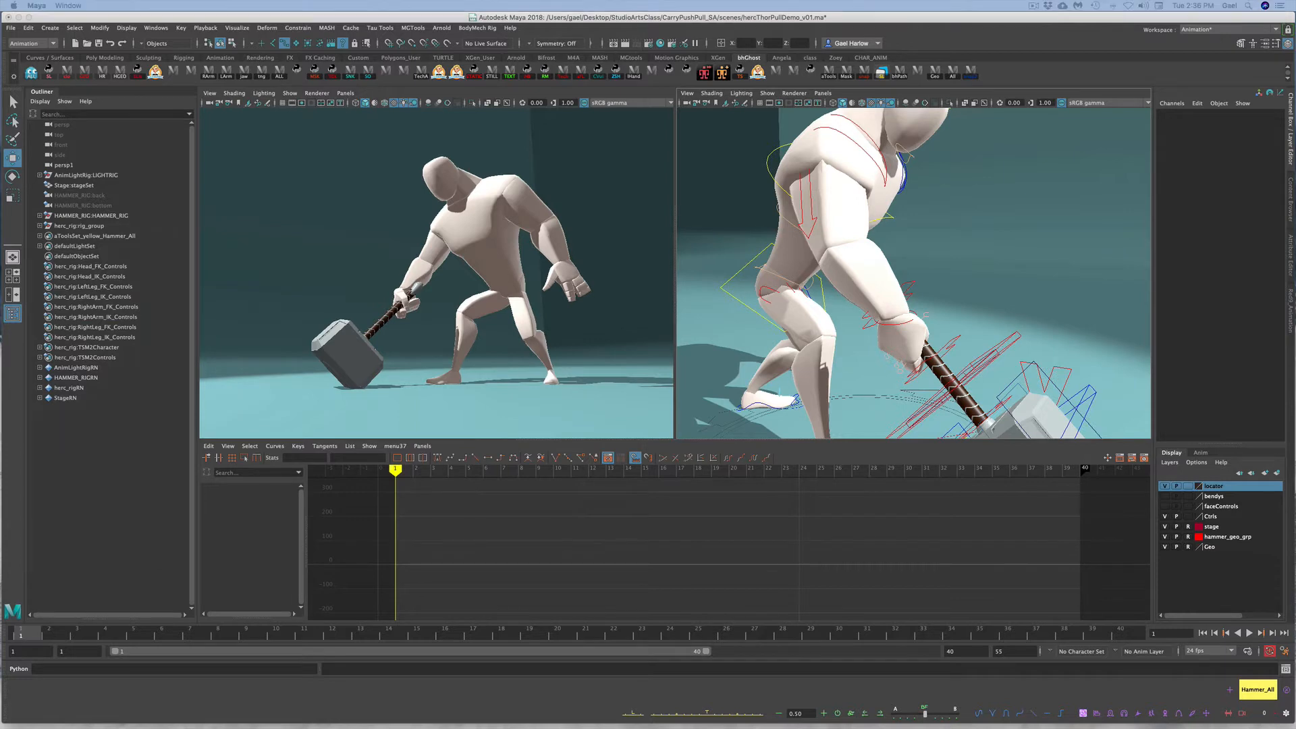
Try moving and rotating the hammer's handle control, undo the changes, and check the hand's grip up close
click(1016, 330)
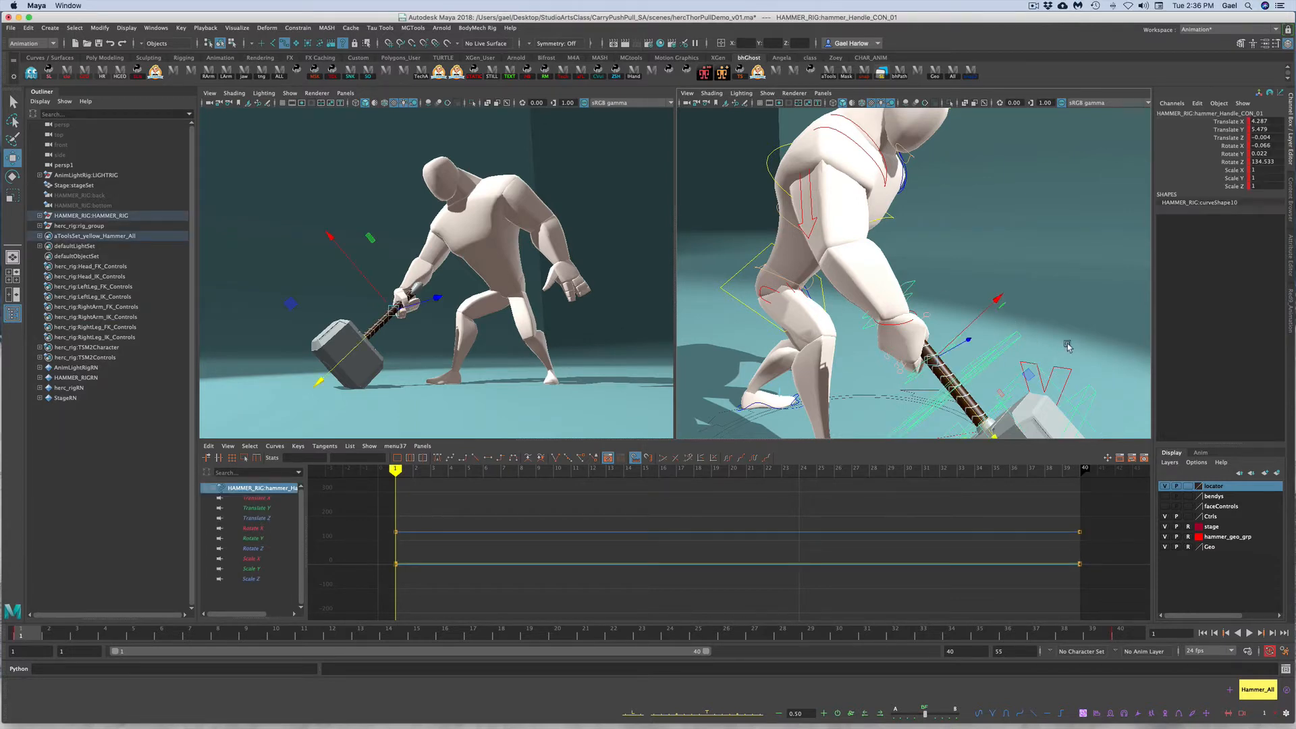
alt+drag(1067, 345, 976, 365)
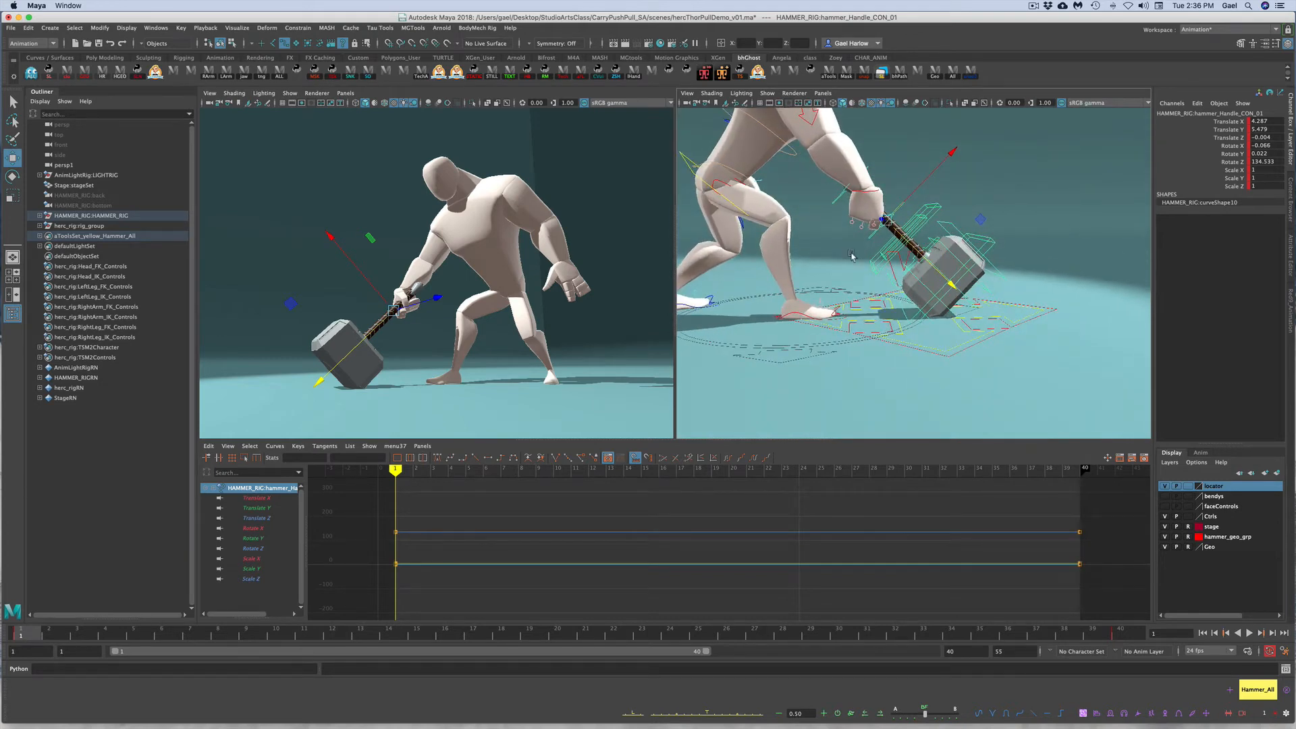
mouse_move(919, 252)
mouse_down()
mouse_move(884, 218)
mouse_move(950, 272)
mouse_move(934, 272)
mouse_up()
key(e)
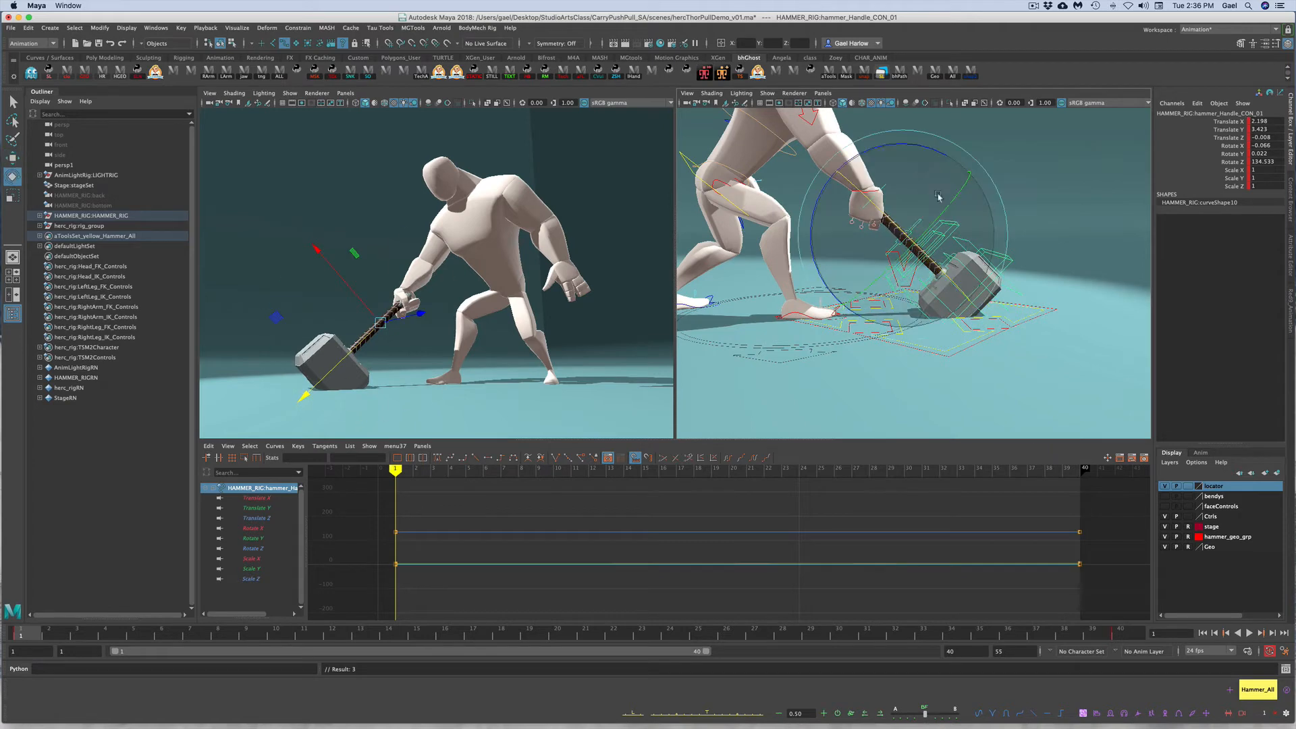
drag(929, 150, 756, 247)
mouse_move(877, 275)
alt+mouse_down()
mouse_move(901, 303)
mouse_move(880, 273)
alt+mouse_up()
alt+right_drag(879, 273, 882, 316)
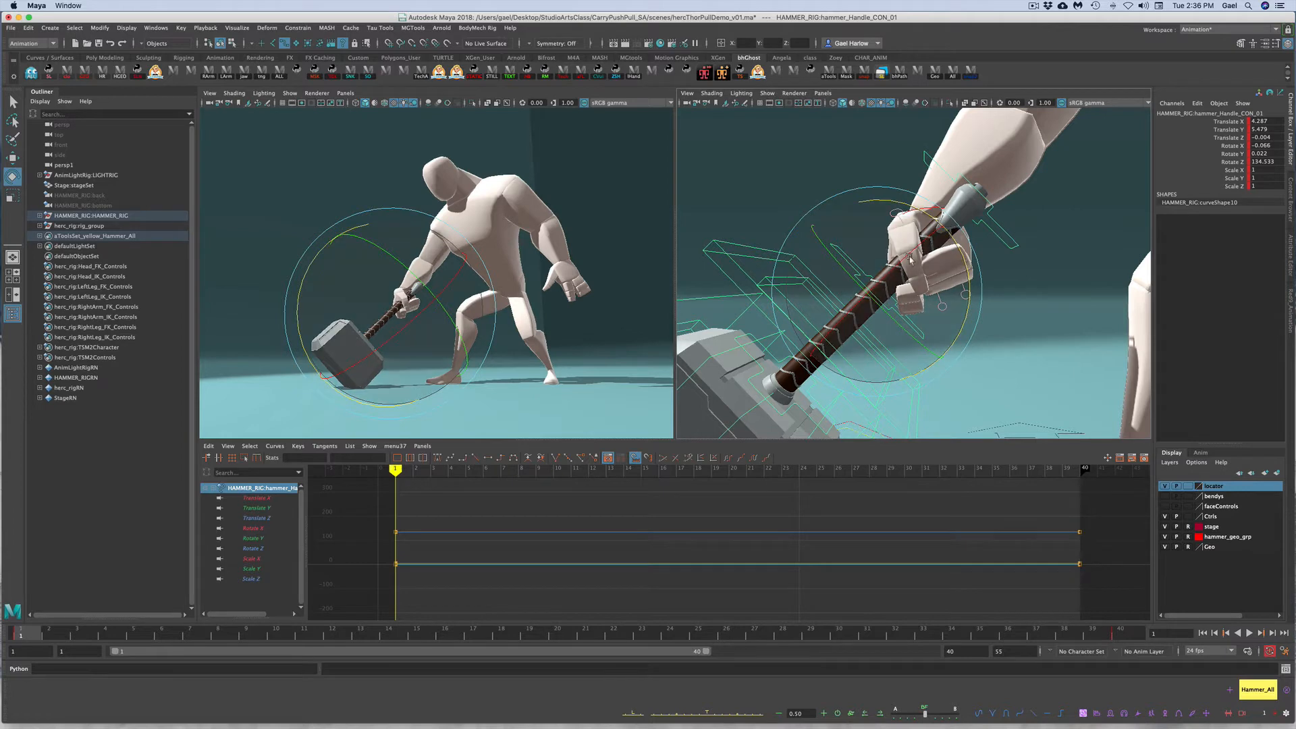
click(849, 170)
scroll(736, 202, down, 5)
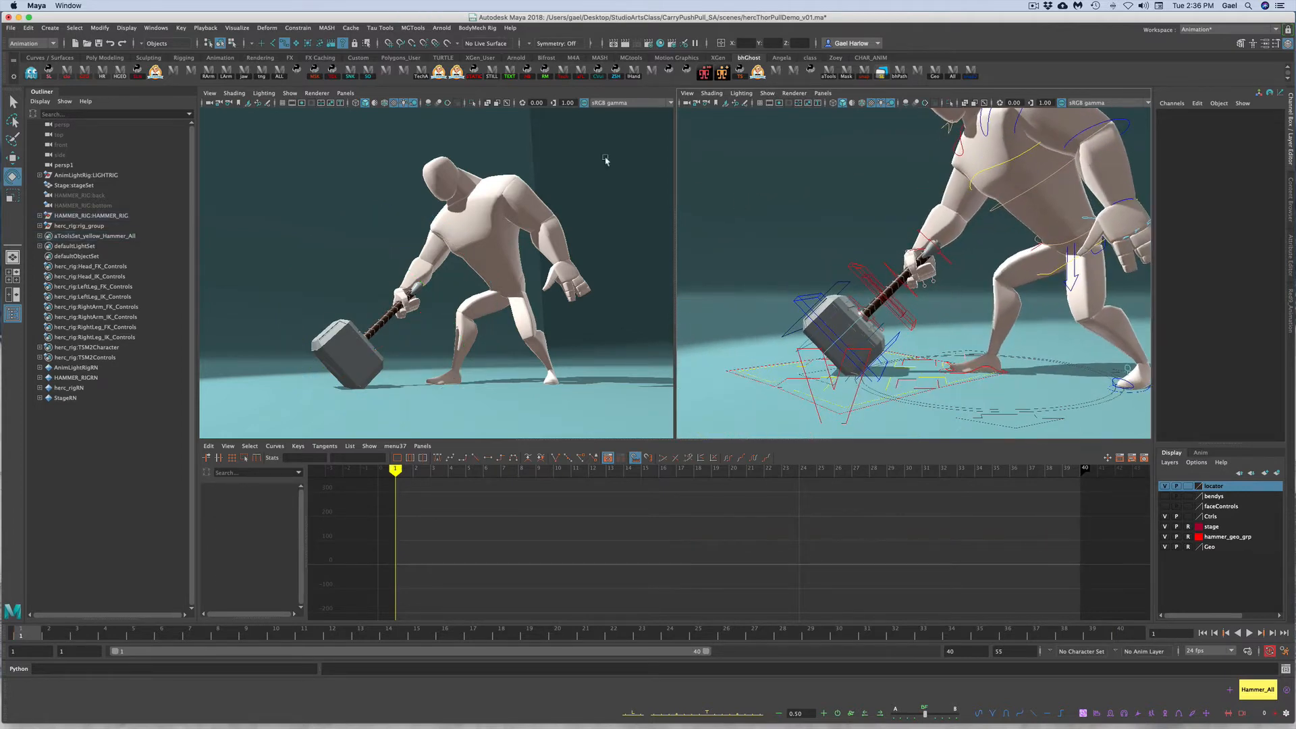
Create a locator at the origin and rename it hammerLoki
click(50, 27)
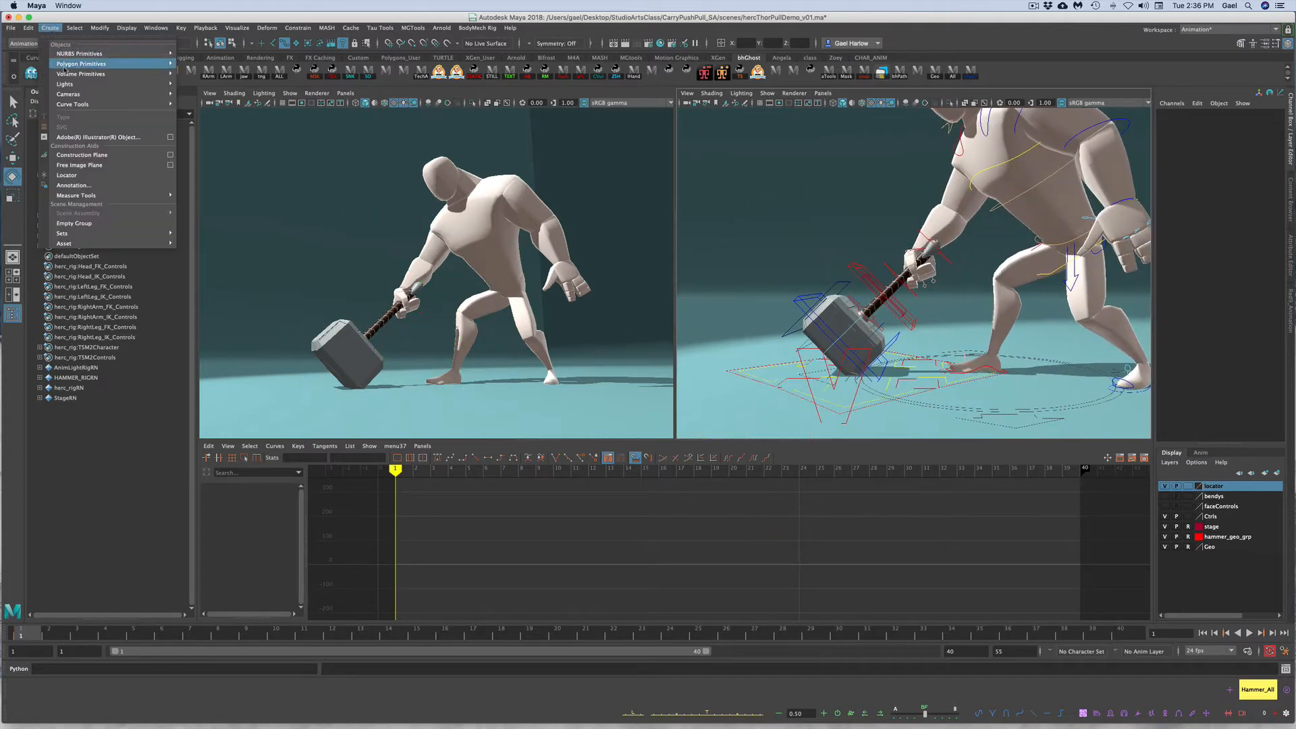
click(87, 177)
double_click(76, 237)
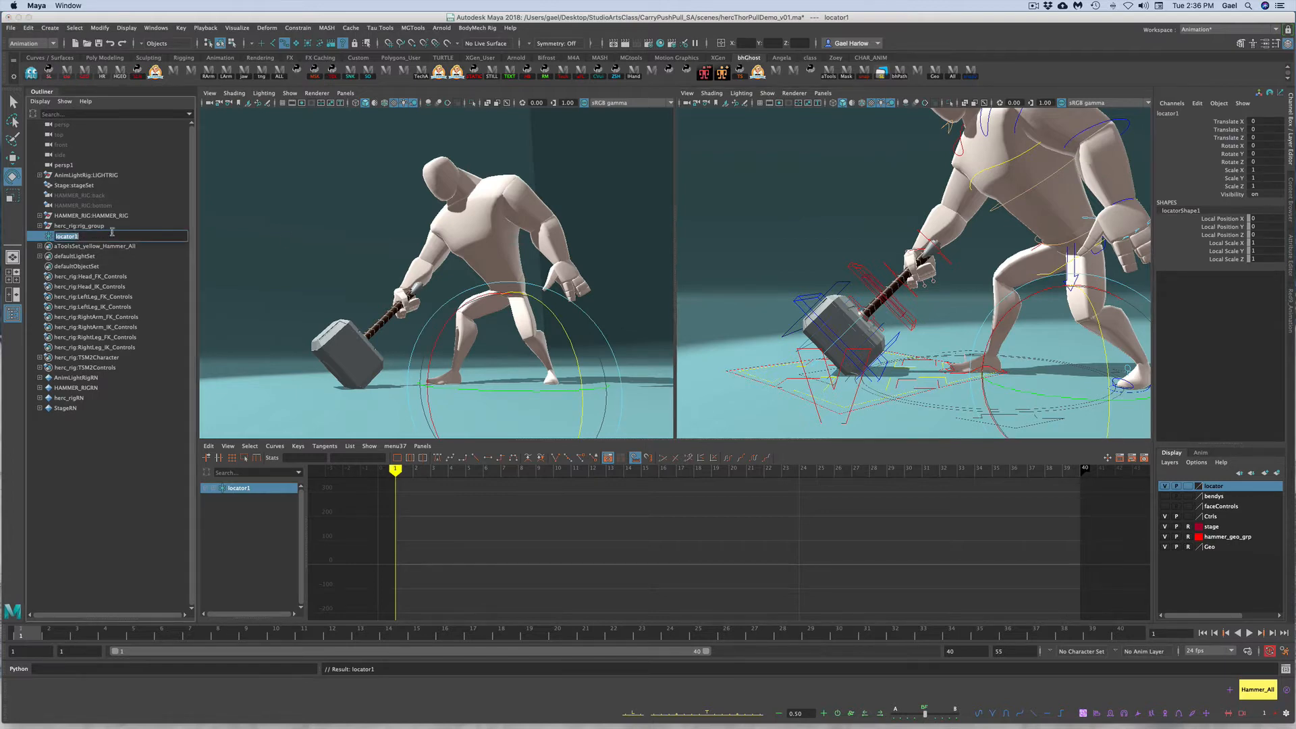
text(hammerLoki)
key(Return)
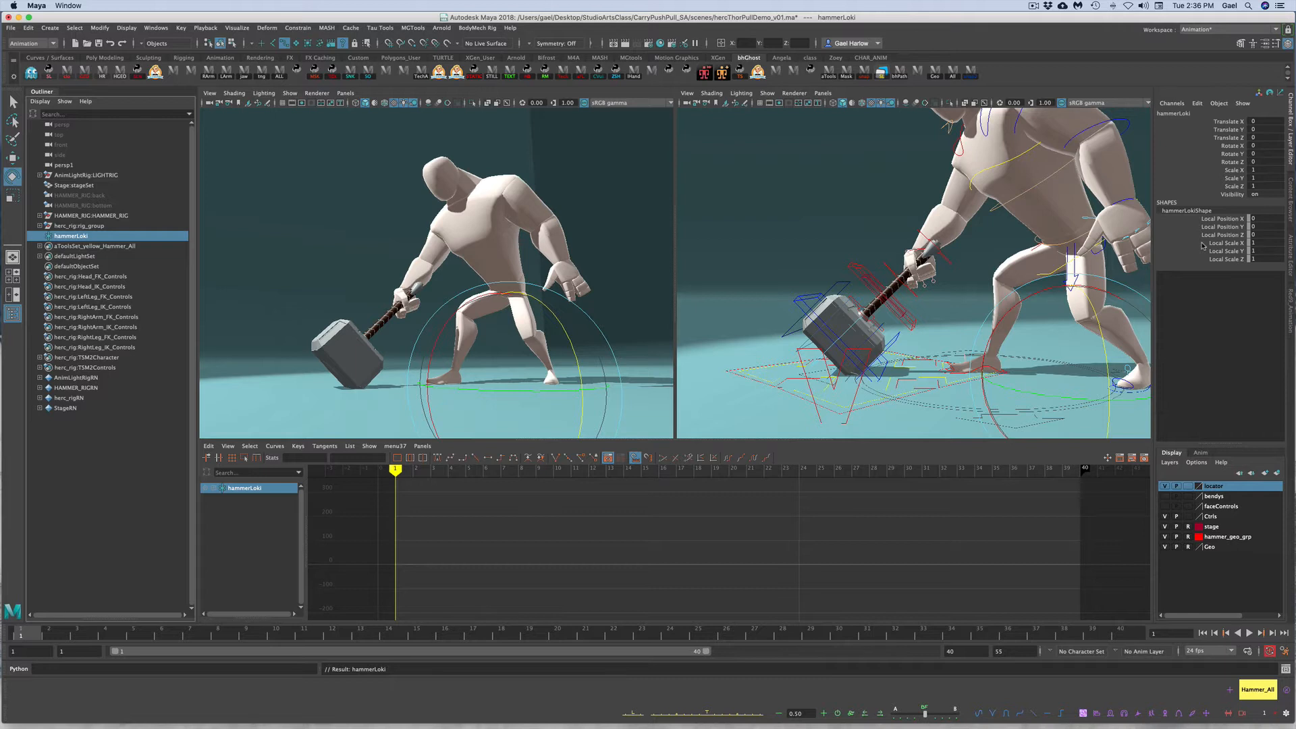
Enlarge the hammerLoki locator's shape by setting its Local Scale X, Y and Z to 69.3
drag(1202, 246, 1202, 260)
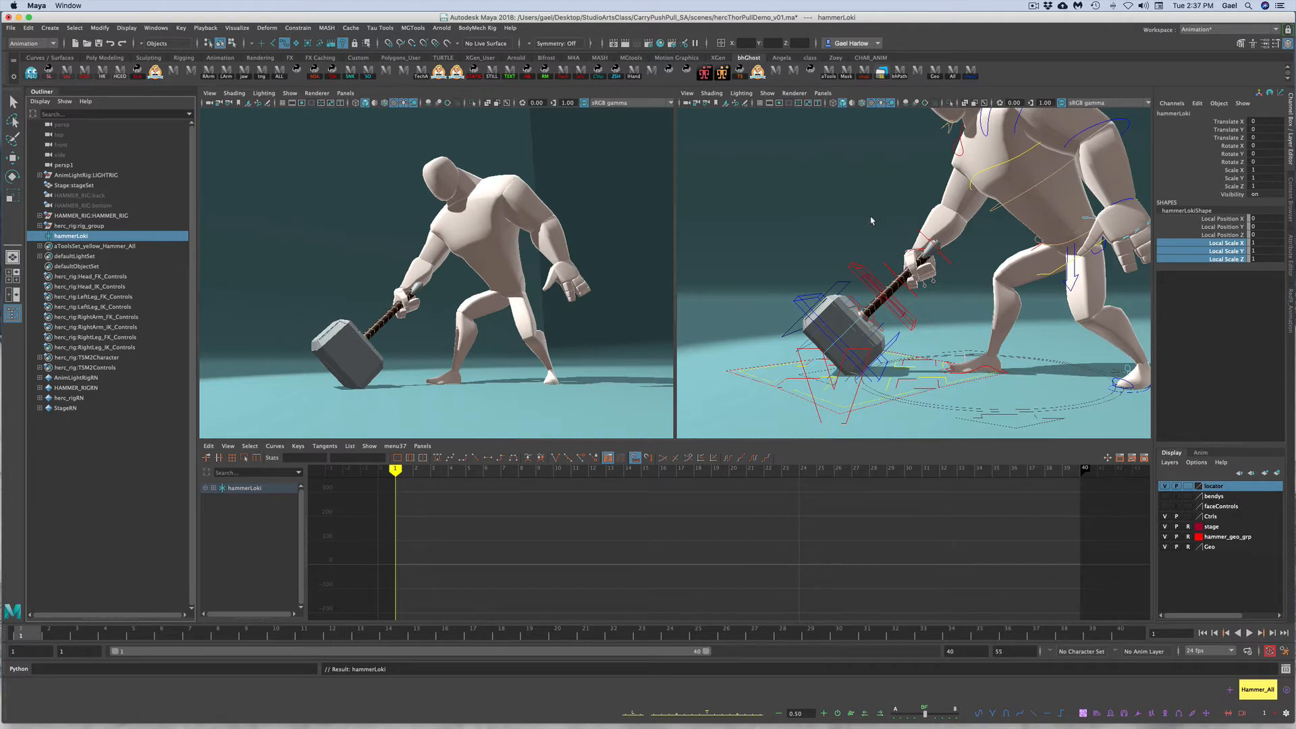
middle_drag(871, 217, 870, 217)
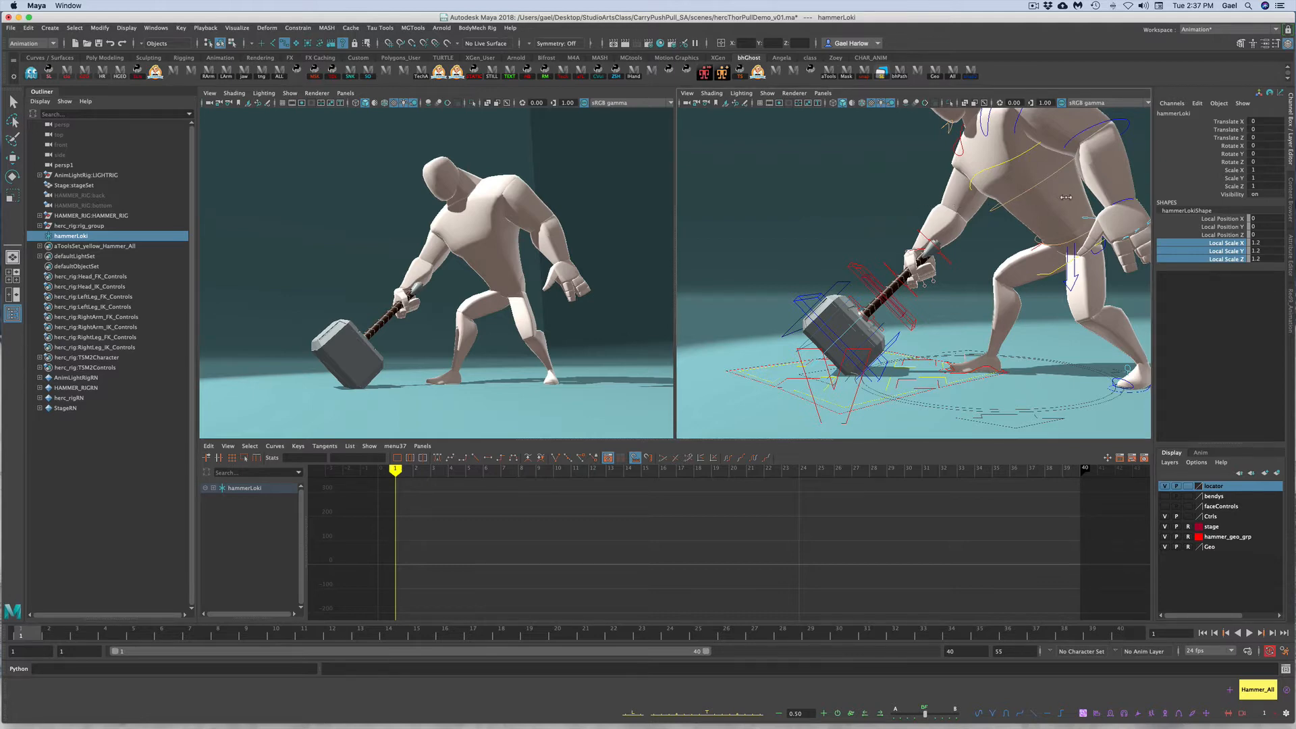
middle_drag(1066, 197, 1141, 200)
middle_drag(974, 214, 972, 214)
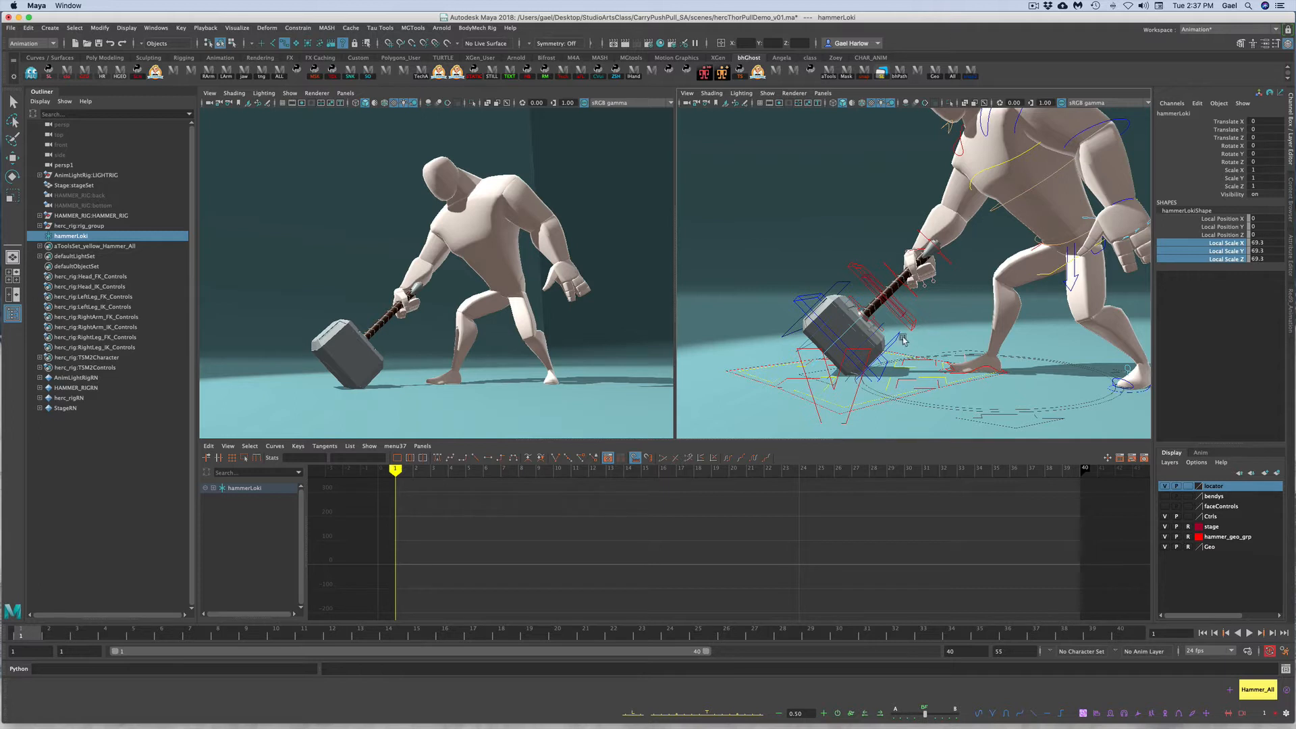
Enable the display of locators in the perspective viewport and deselect the hammerLoki locator
click(768, 95)
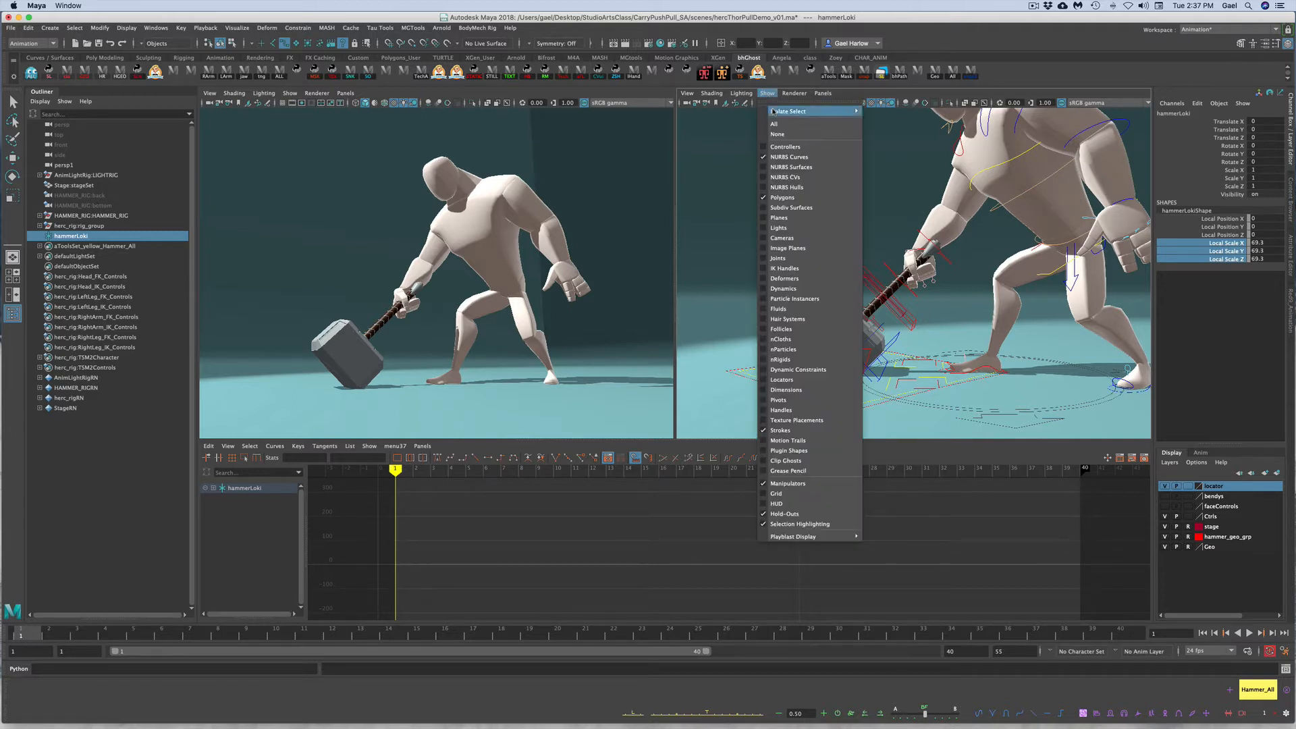
click(797, 379)
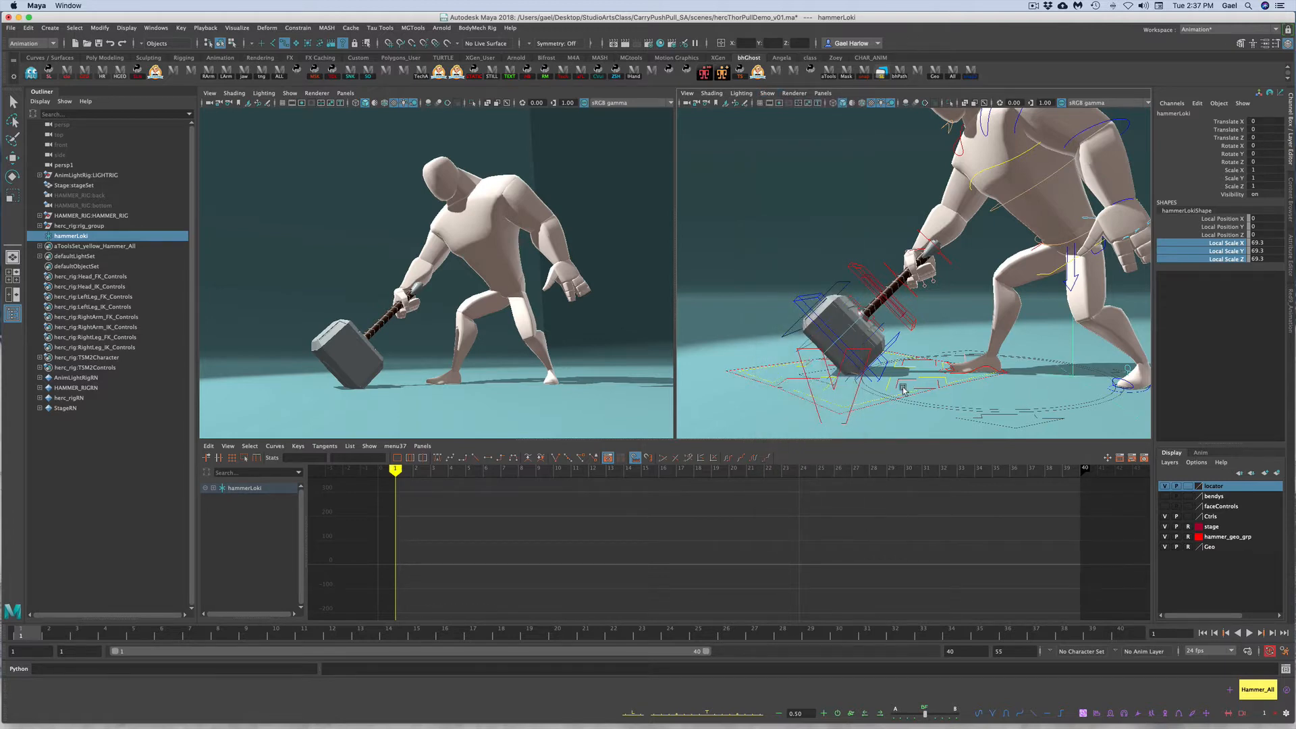
alt+drag(907, 389, 948, 382)
click(847, 230)
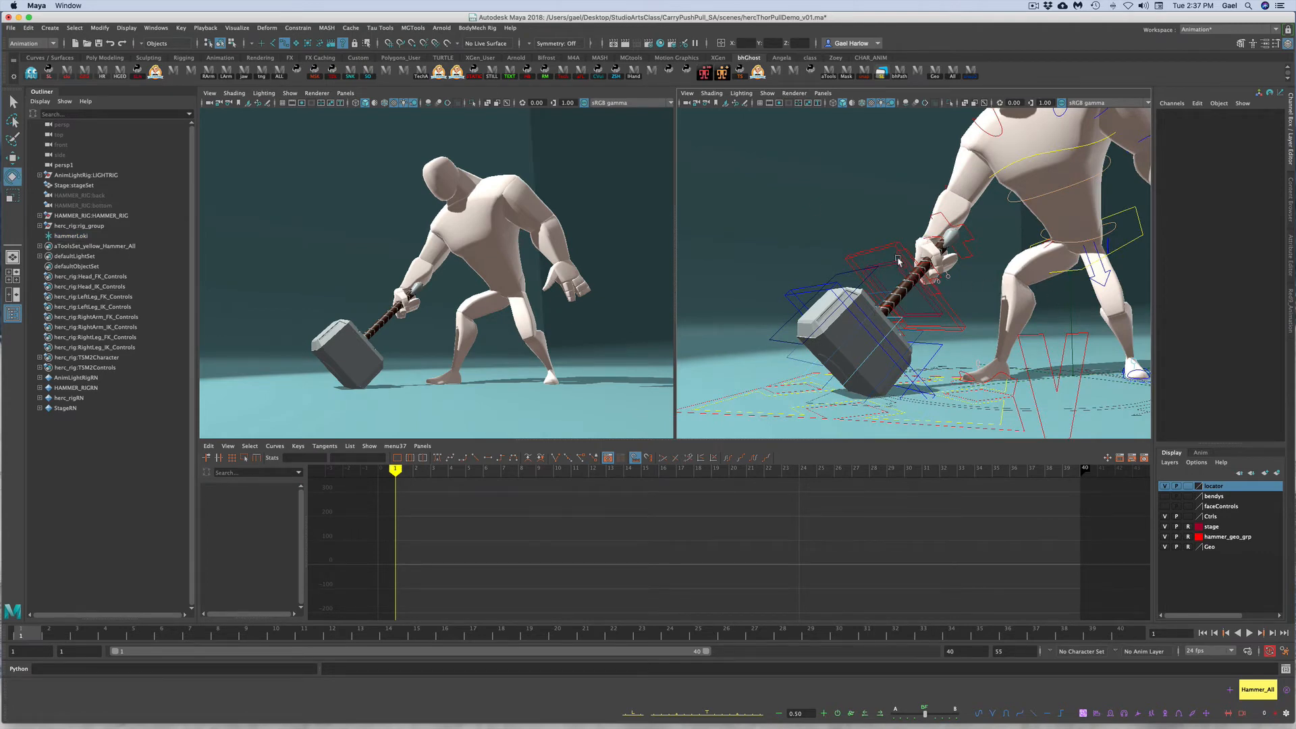
alt+drag(905, 266, 865, 286)
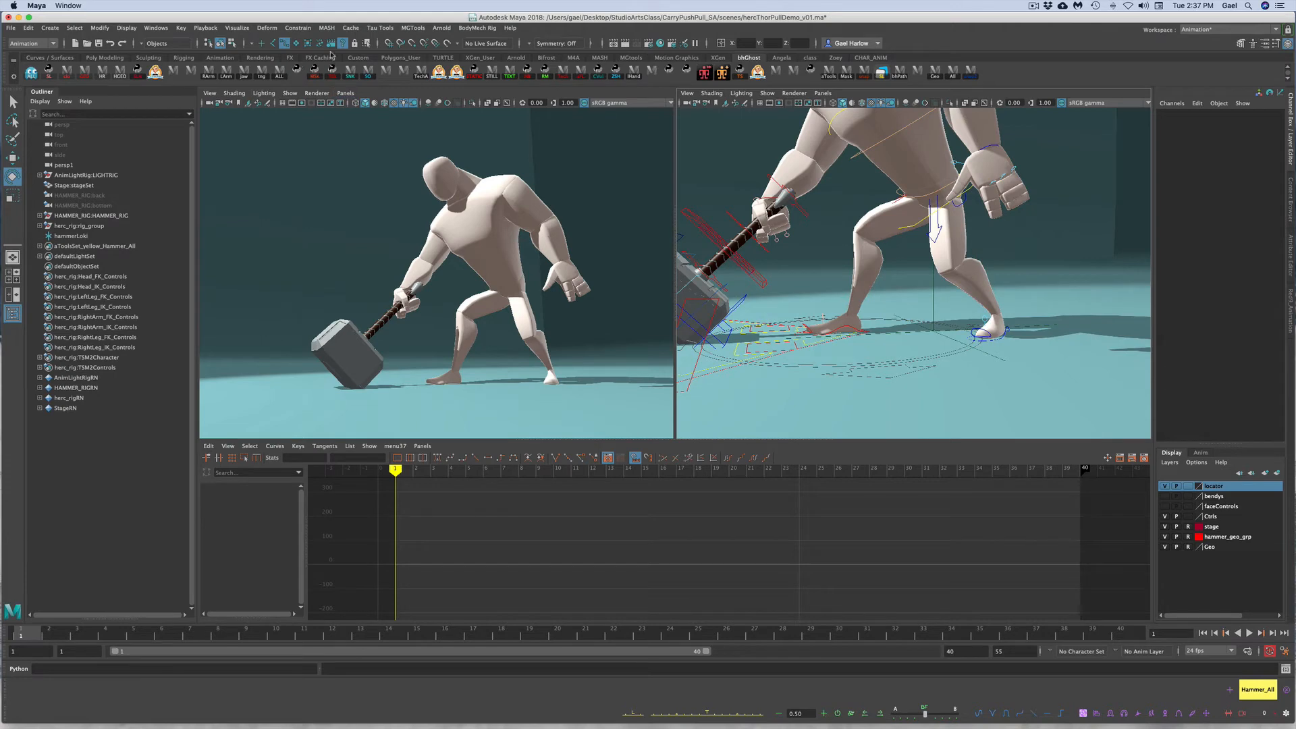
Try rotating the hammerLoki locator, undo the rotation and deselect it
click(940, 305)
click(943, 307)
click(935, 402)
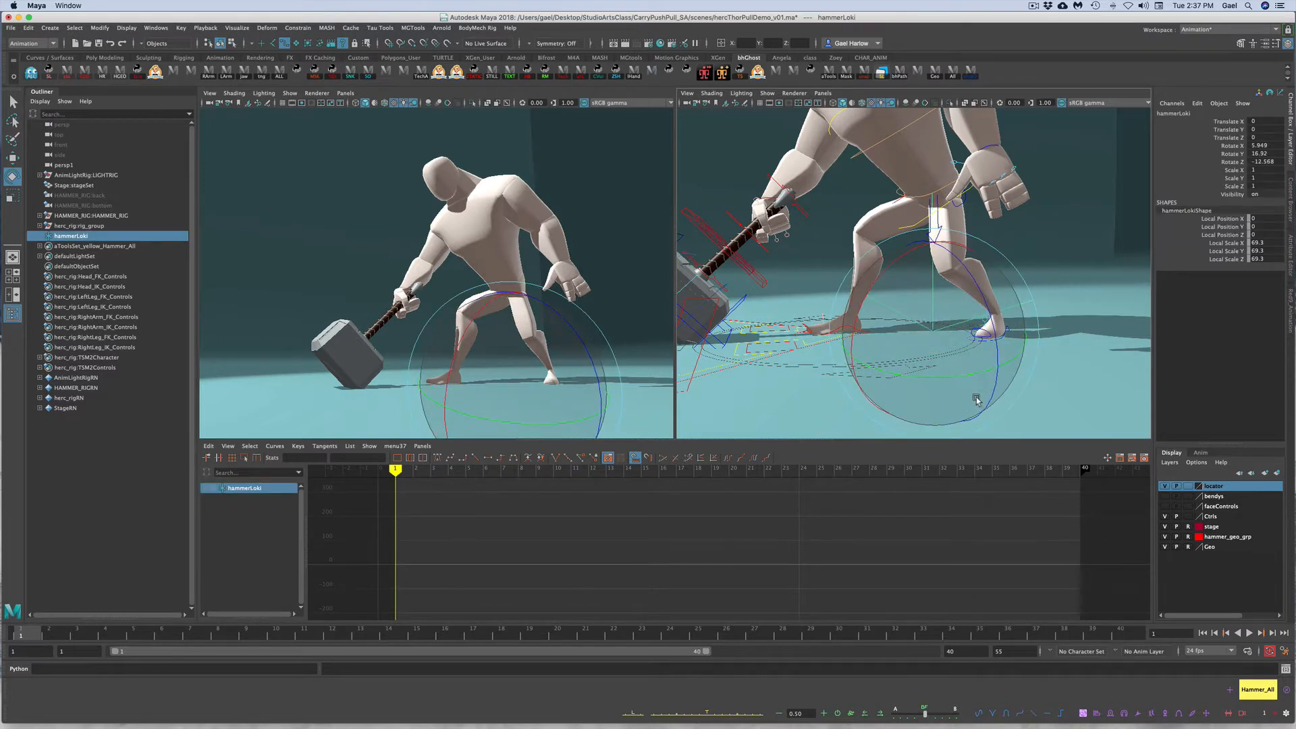
key(ctrl+z)
click(1017, 239)
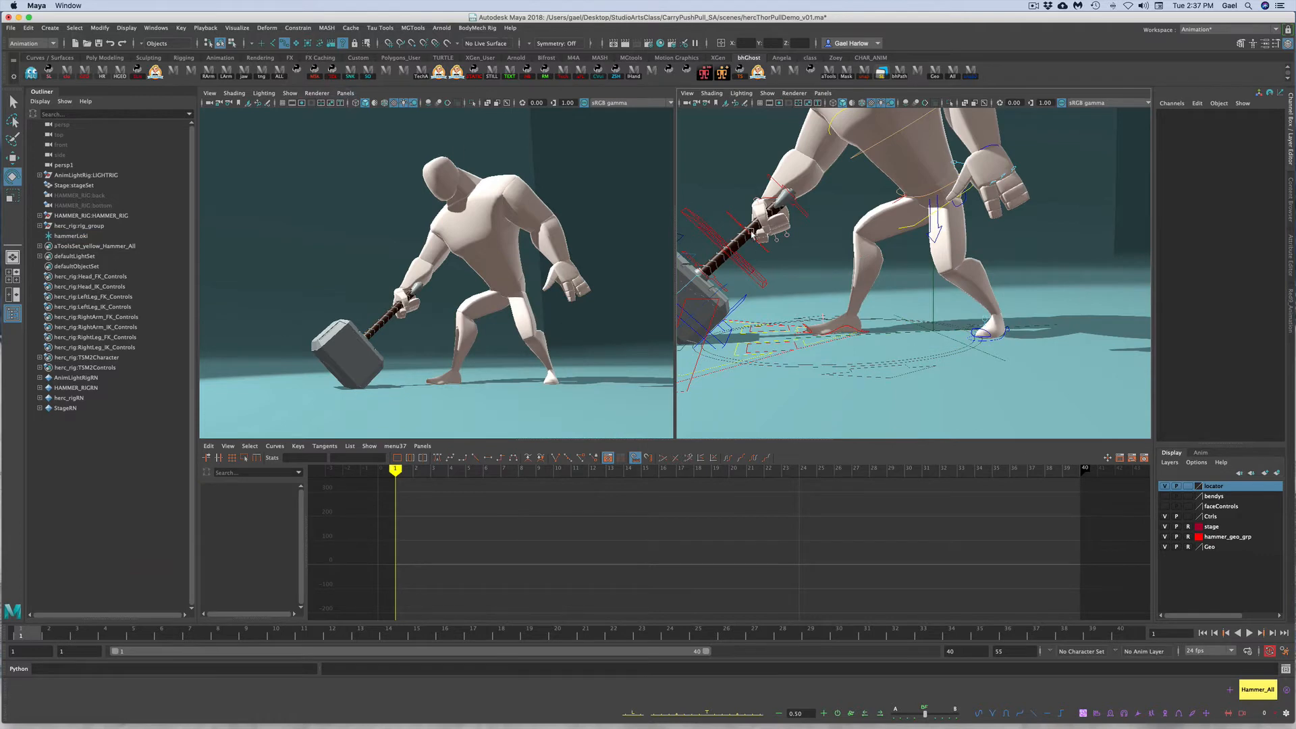
Try rotating the hammer's handle control handle_CON_02 and undo the rotation
drag(721, 204, 734, 224)
mouse_move(764, 131)
mouse_down()
mouse_move(791, 147)
mouse_move(804, 137)
mouse_move(766, 131)
mouse_up()
key(super+z)
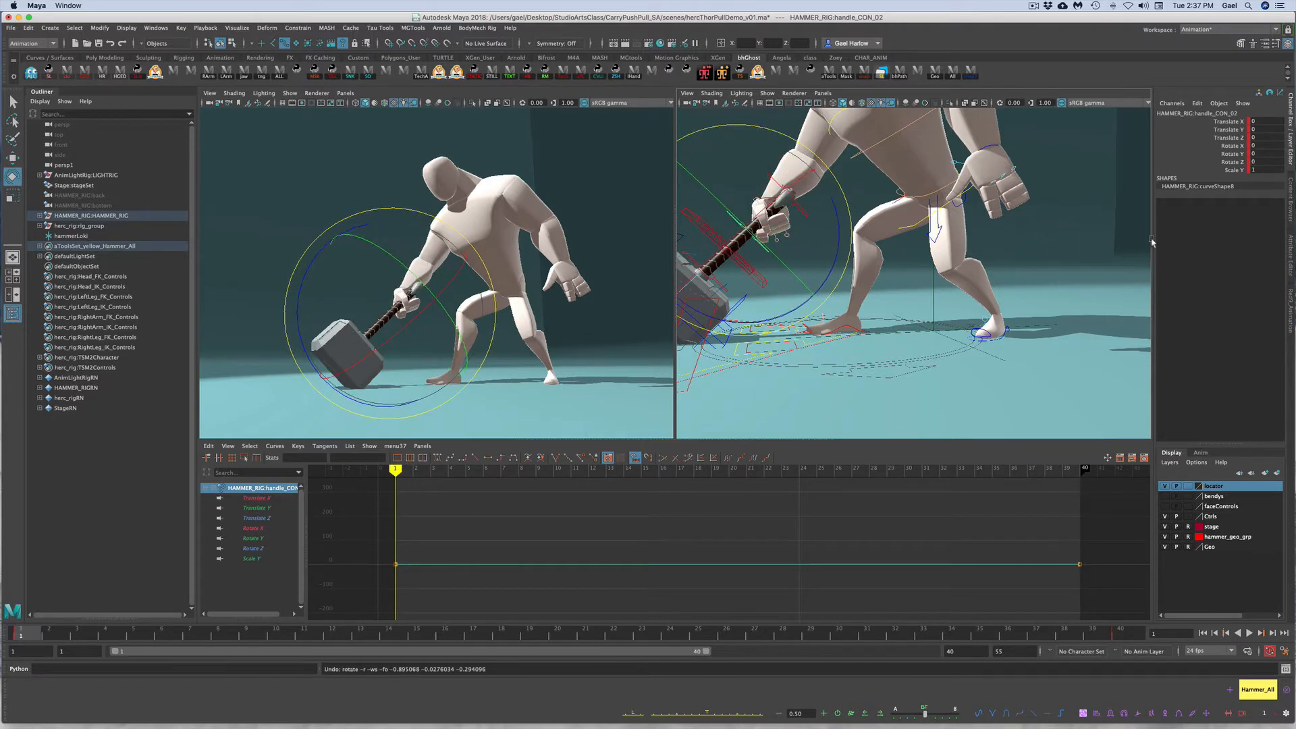
click(934, 291)
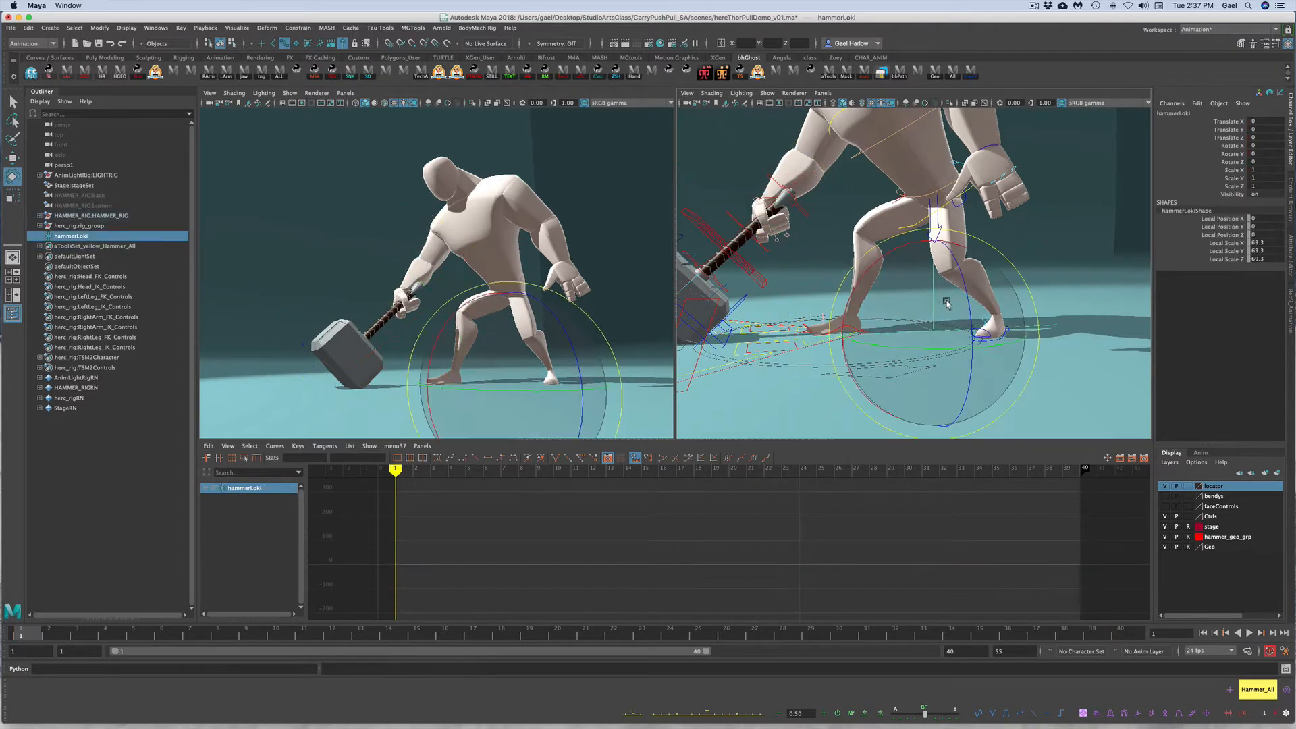
click(1068, 269)
alt+middle_drag(1058, 291, 1099, 309)
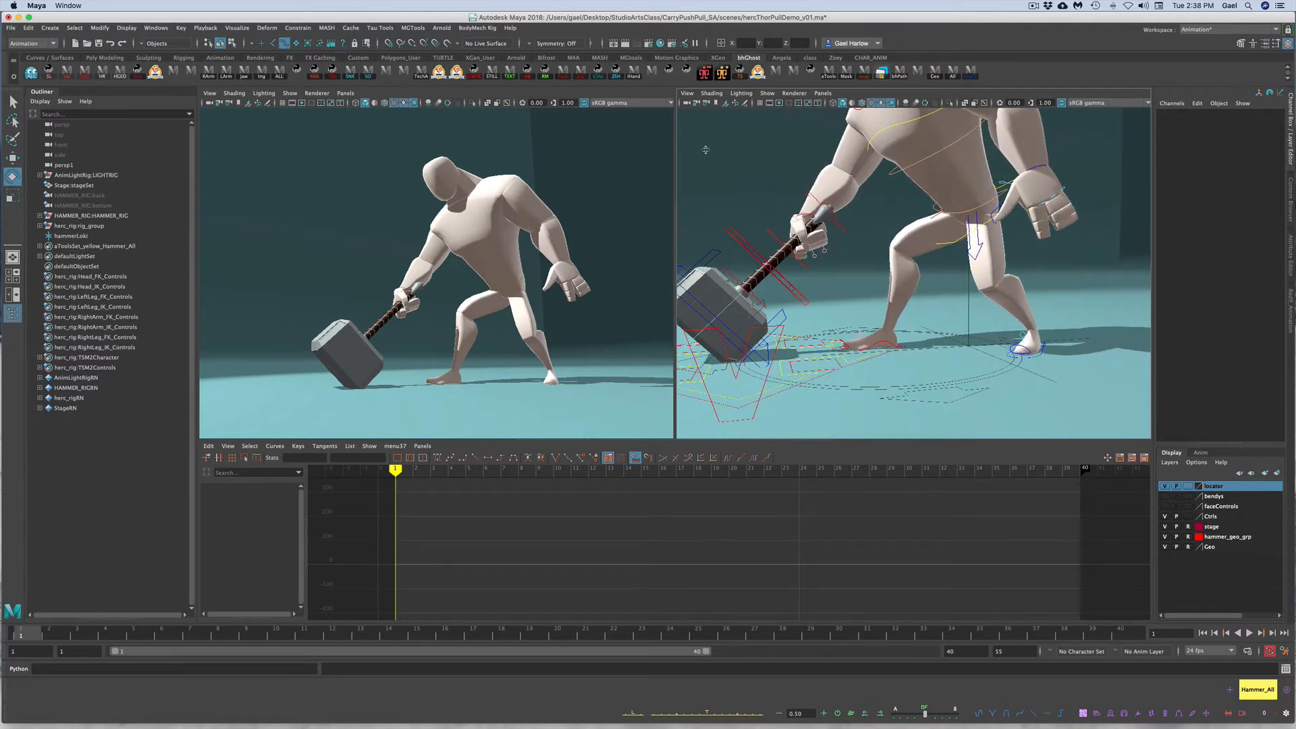
click(796, 192)
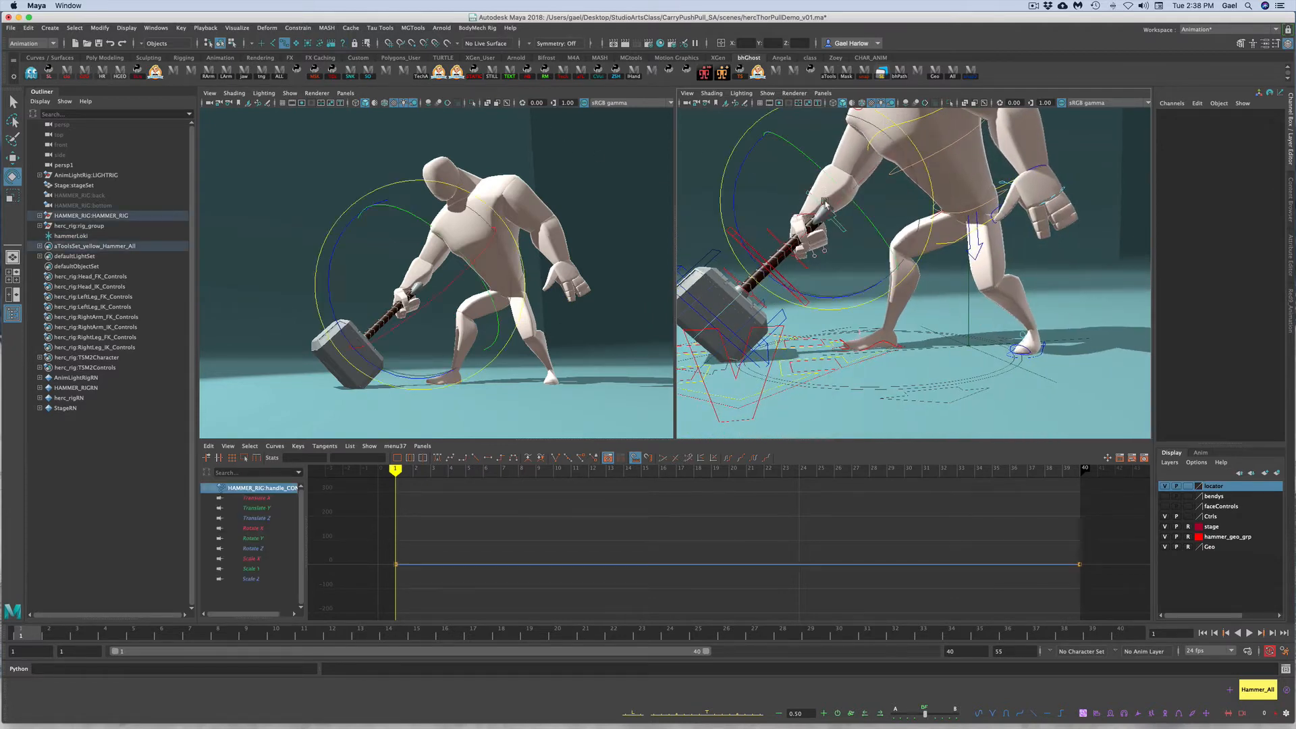
click(929, 303)
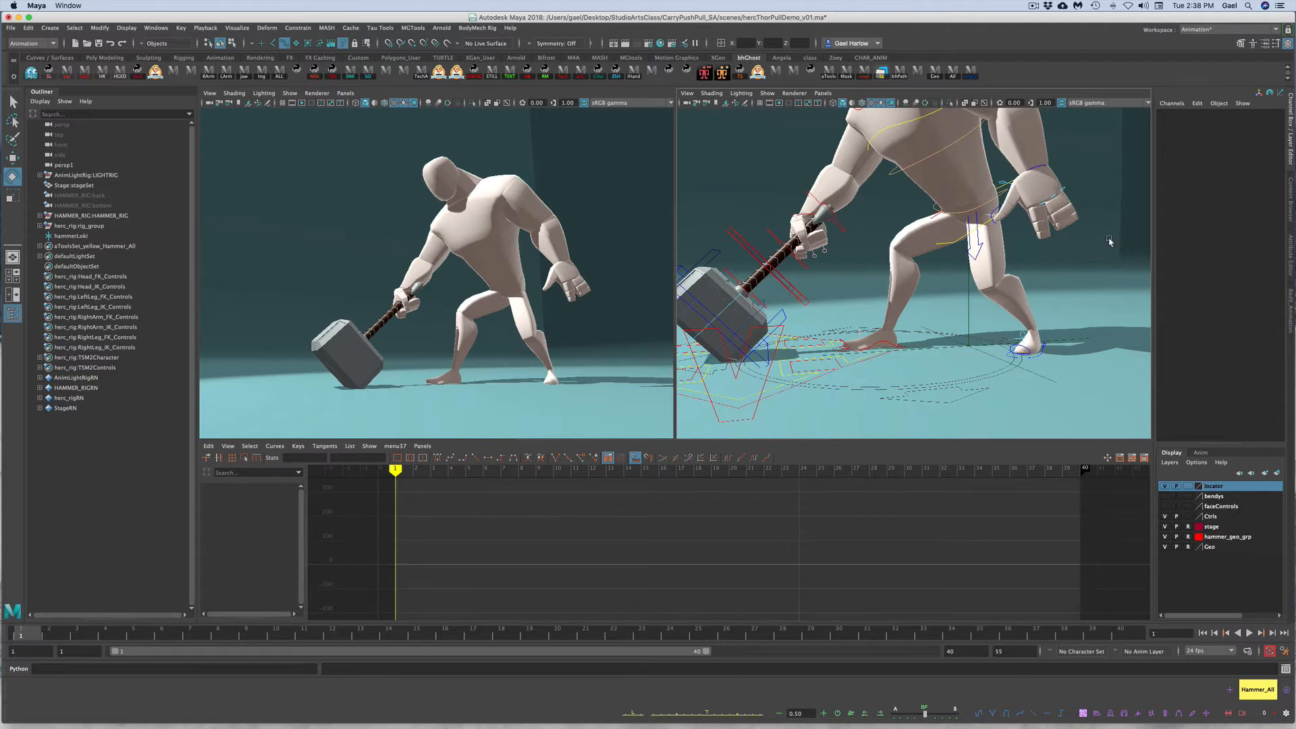
click(980, 319)
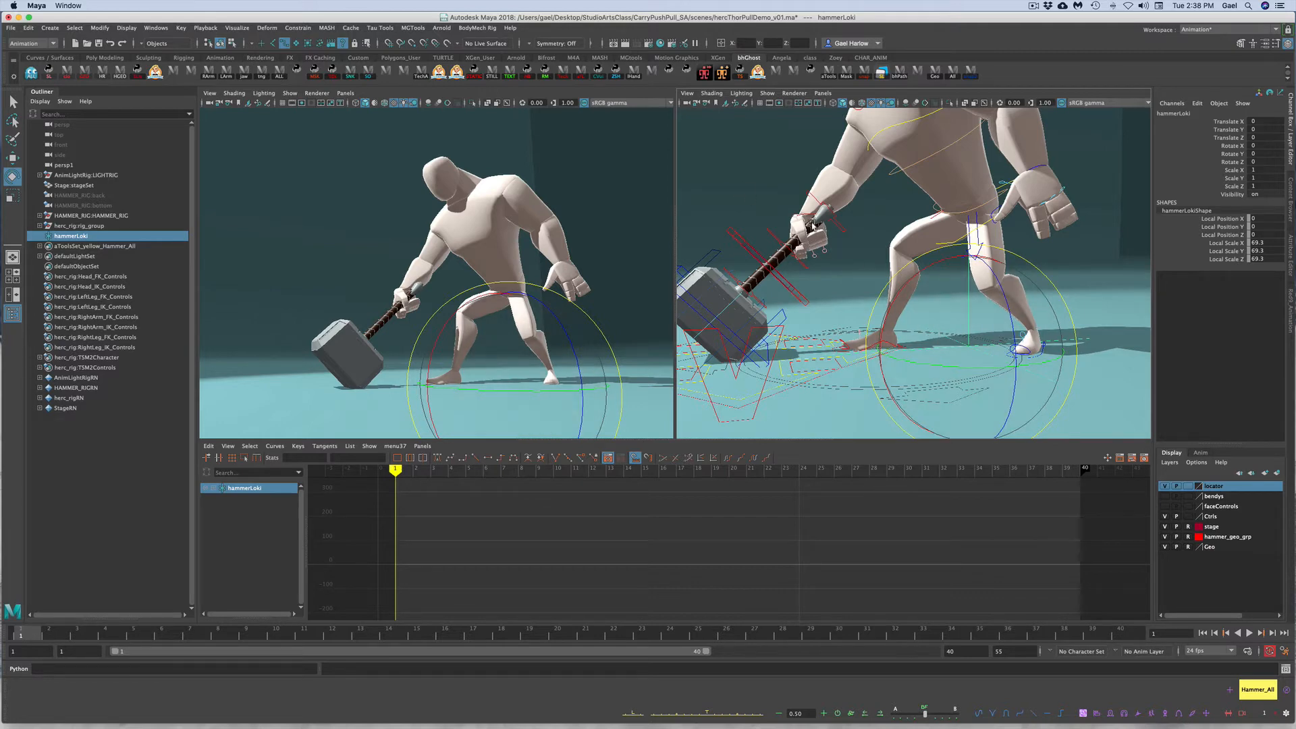
click(699, 182)
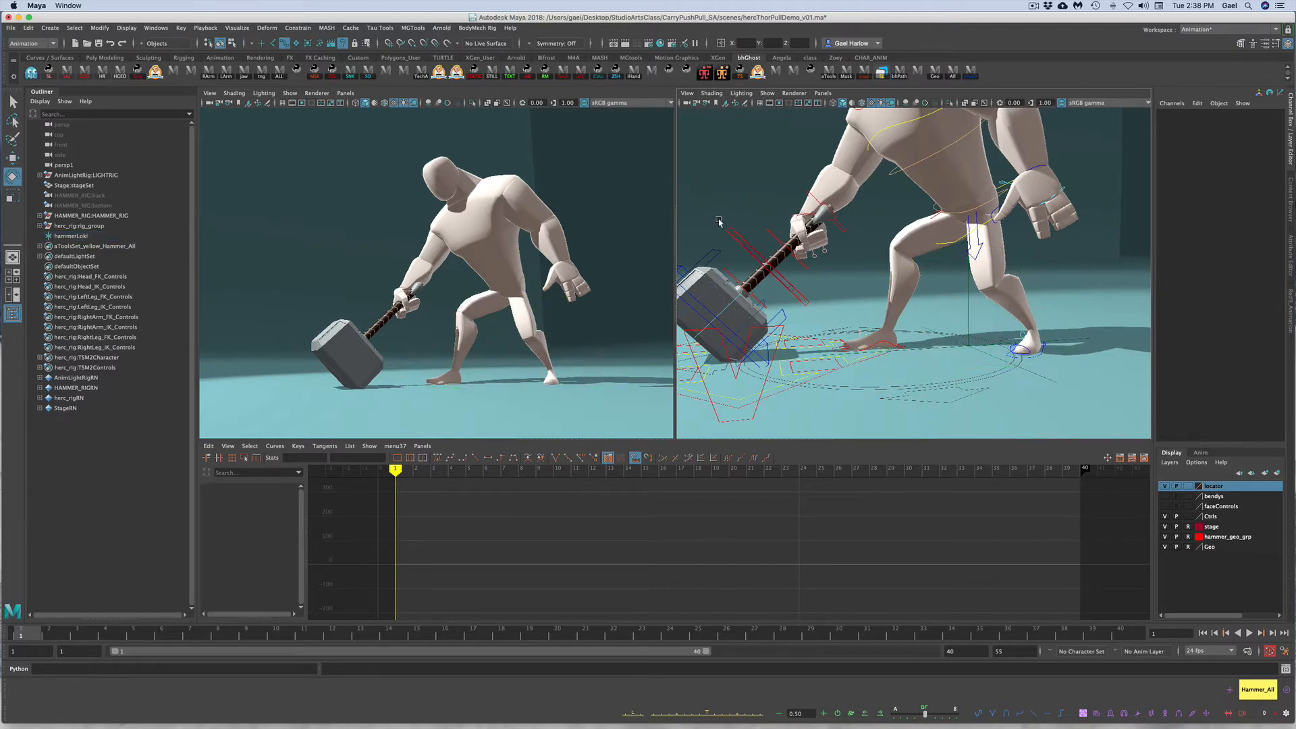
drag(720, 220, 736, 236)
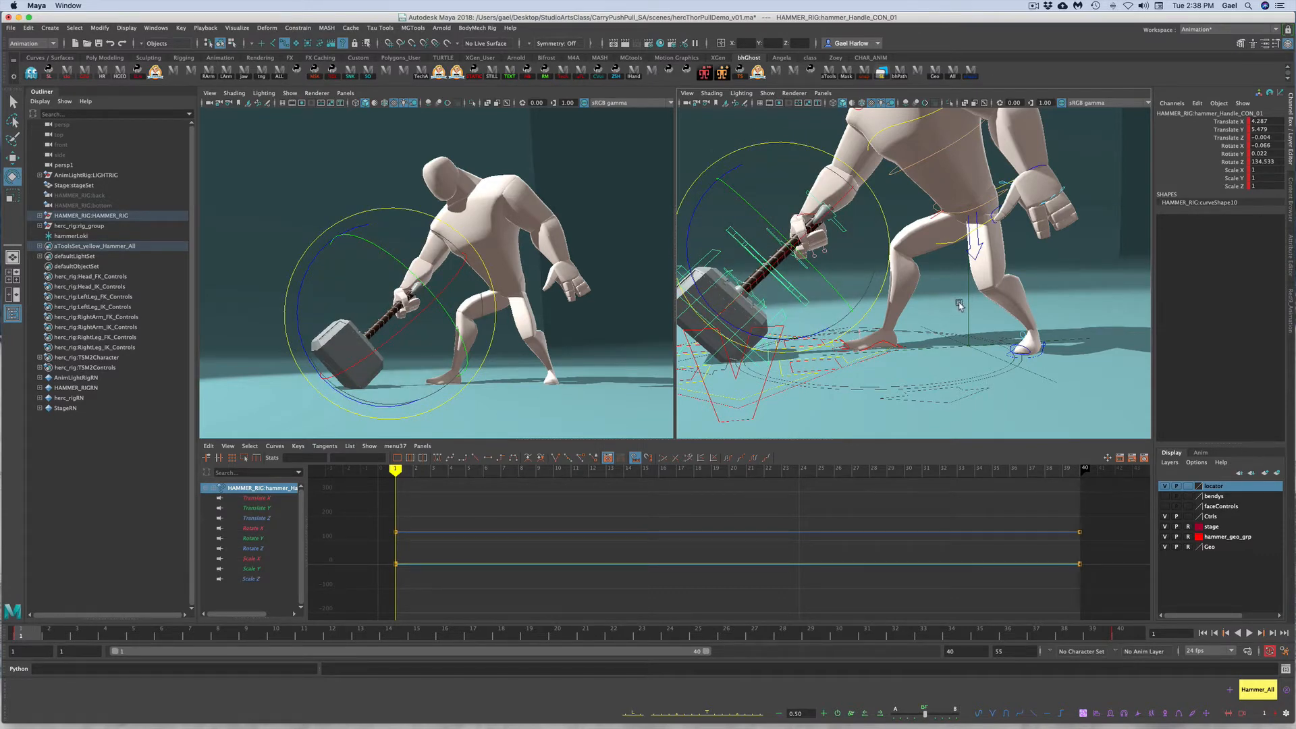
click(982, 318)
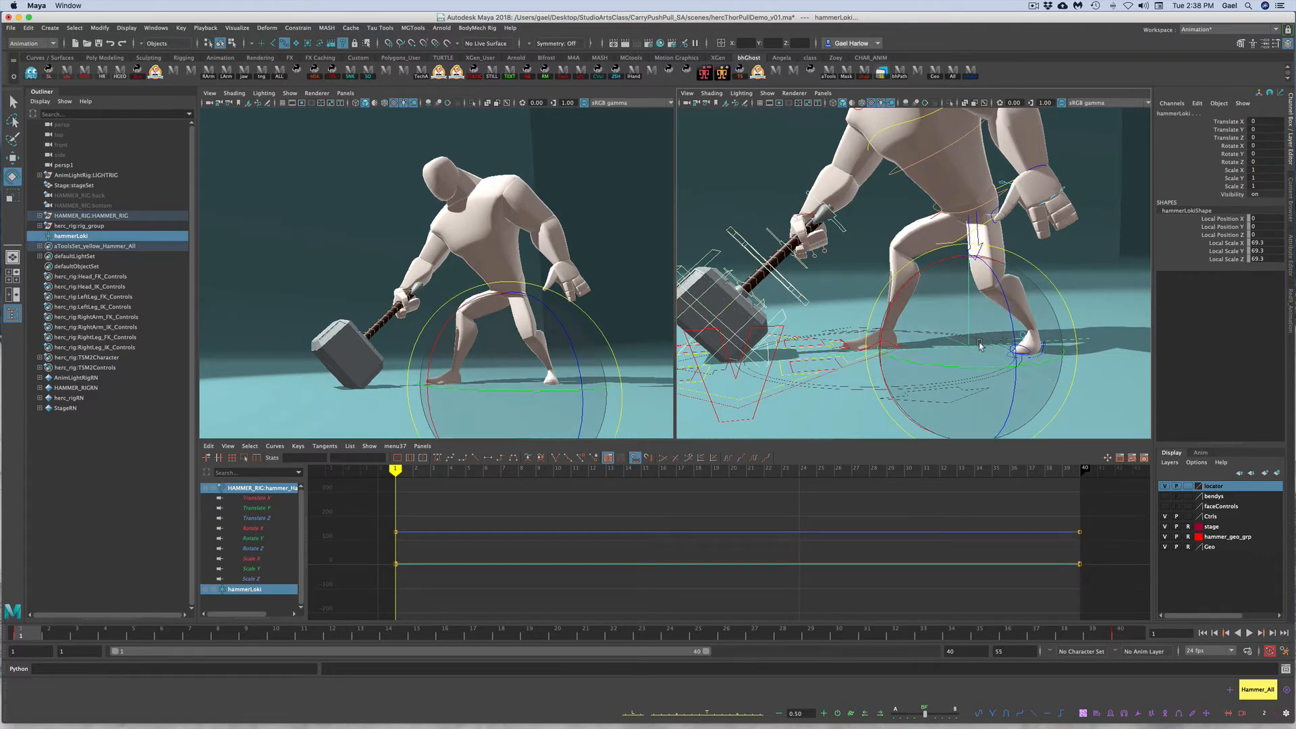
click(980, 346)
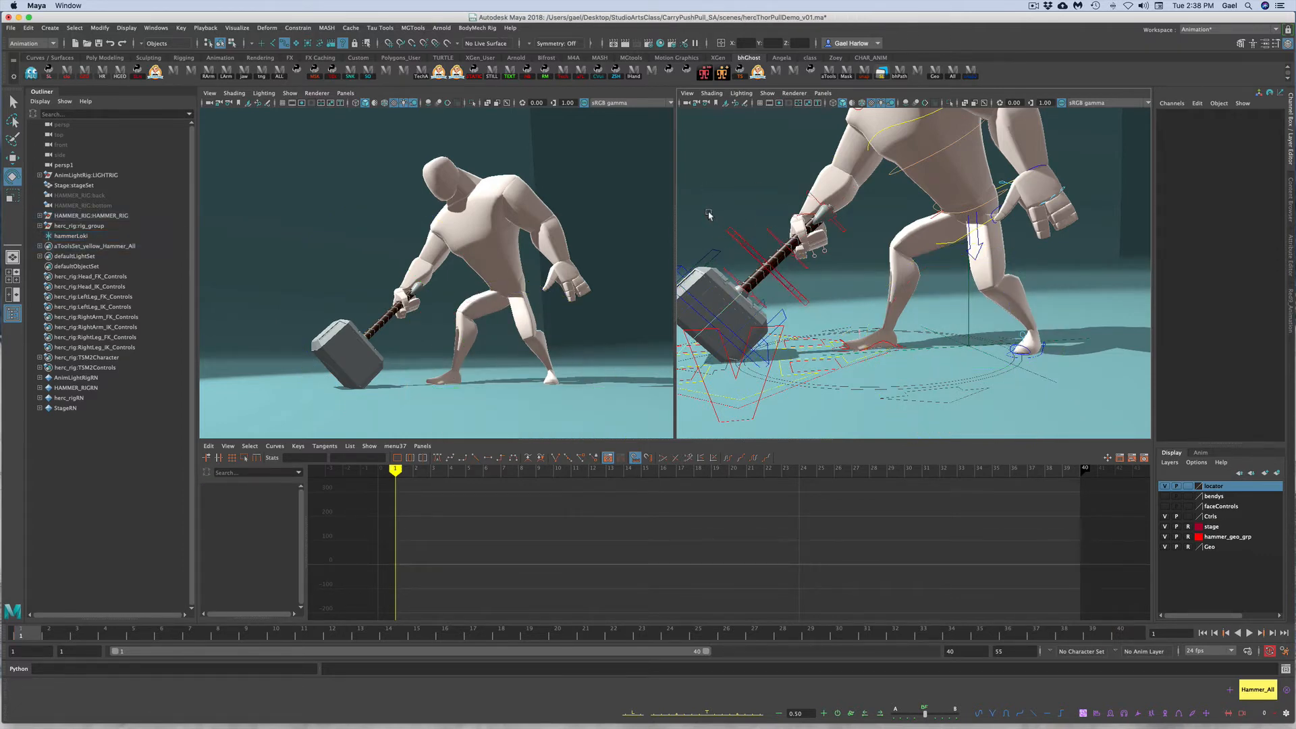
Snap the hammerLoki locator to the hammer's hammer_Handle_CON_01 control with the point and orient constraint shelf script, and clear the selection
drag(711, 216, 737, 241)
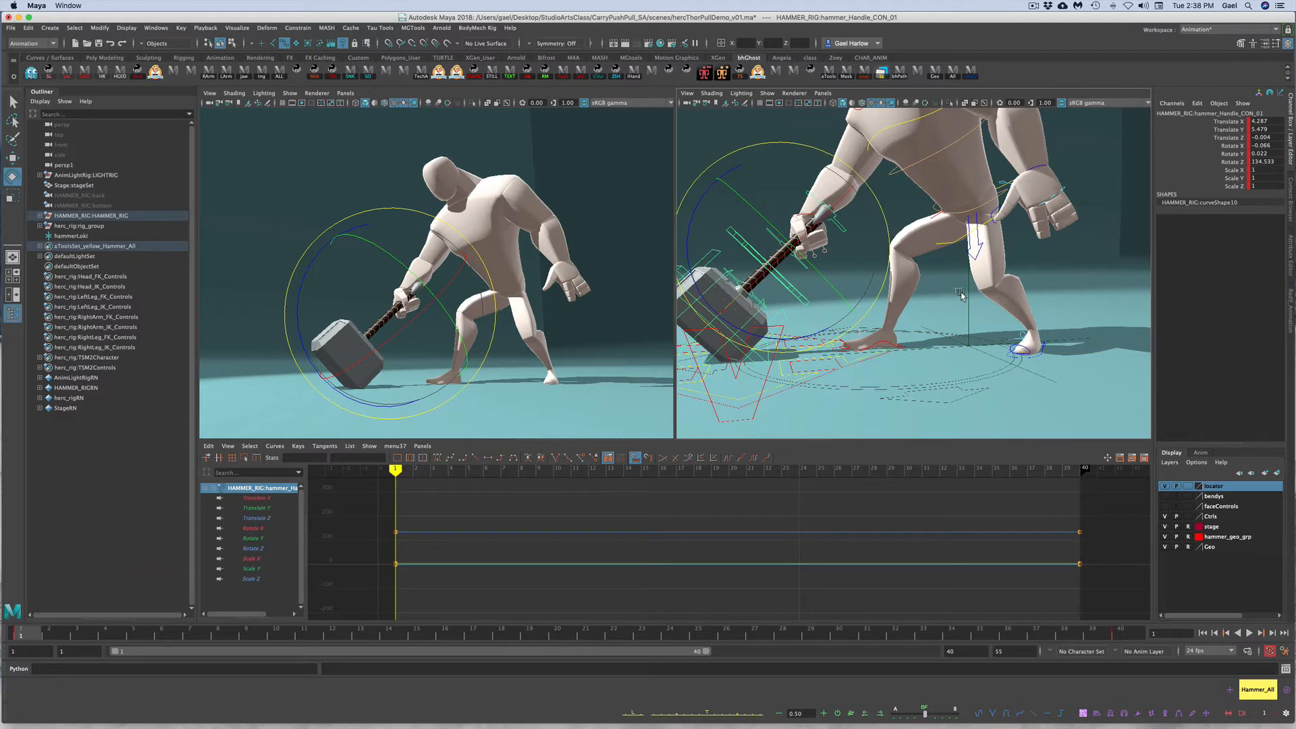
drag(955, 289, 971, 305)
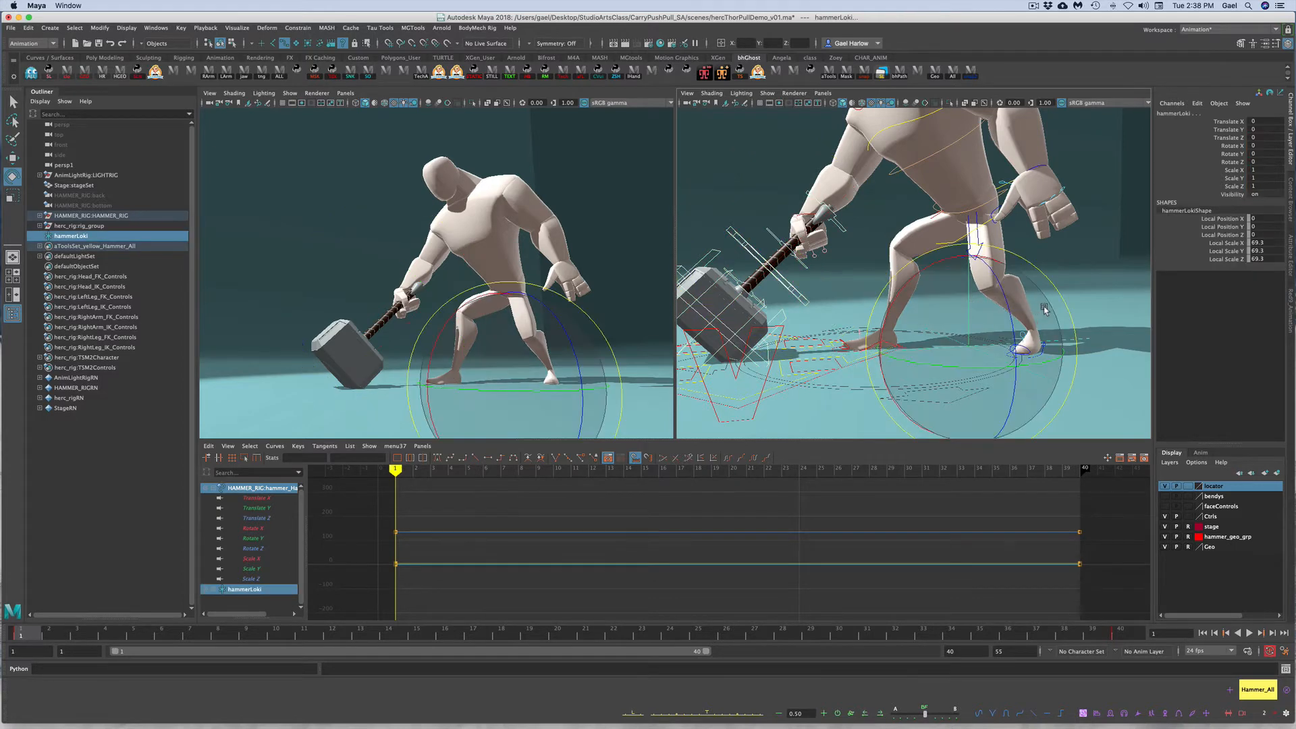
click(865, 73)
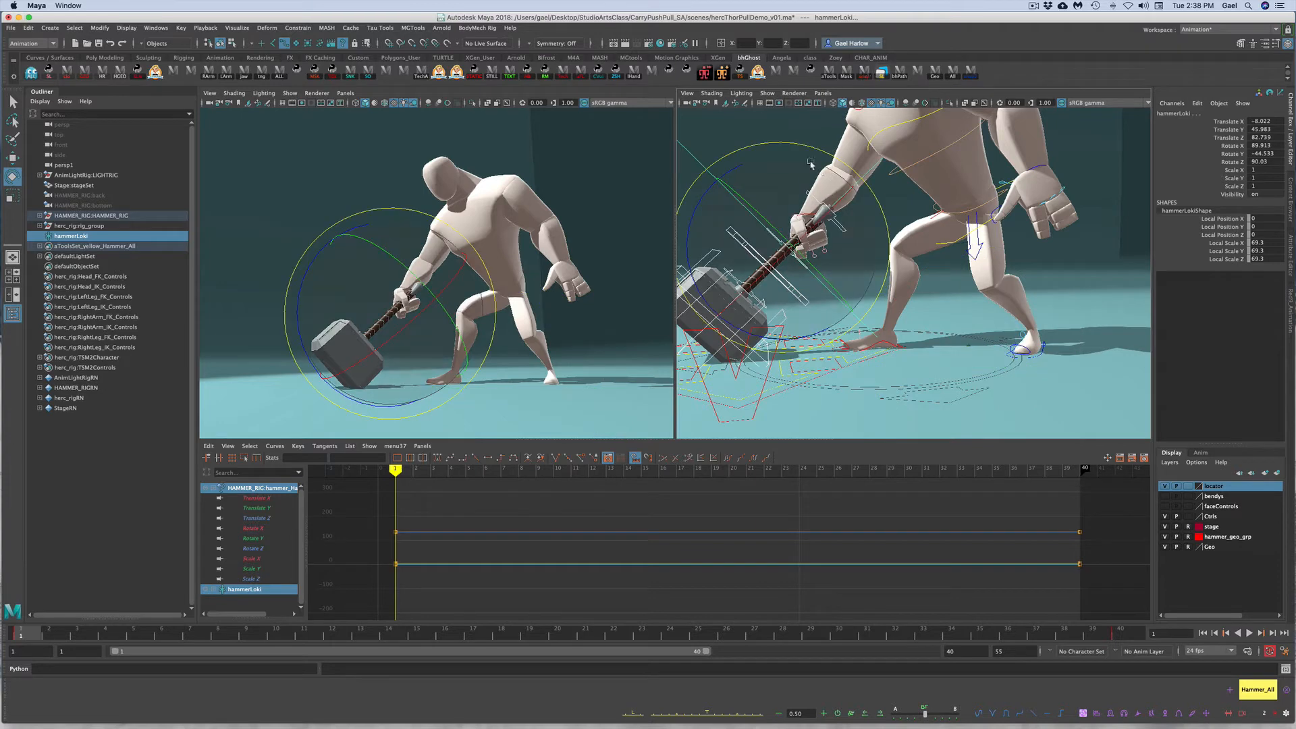
click(803, 124)
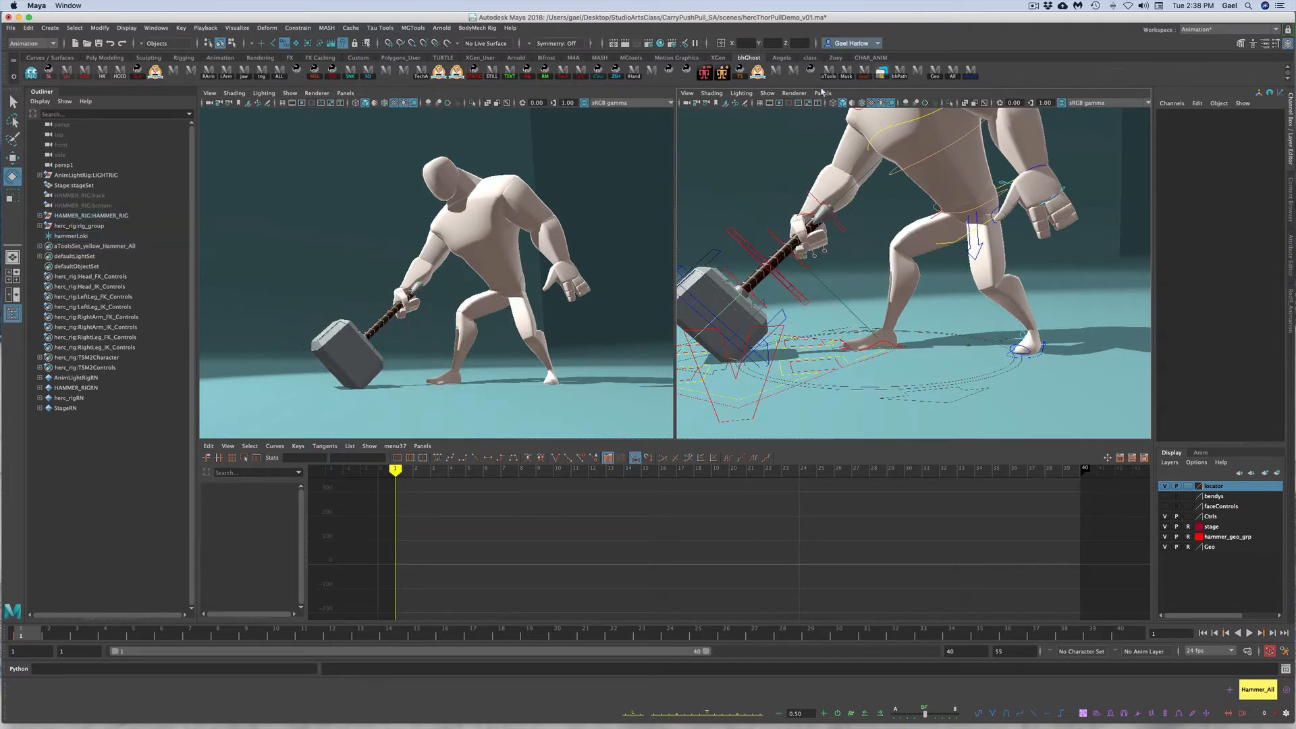
Copy the snap button's pointConstraint and orientConstraint script from the Shelf Editor onto the bhGhost shelf as a new MEL button
right_click(872, 73)
click(880, 87)
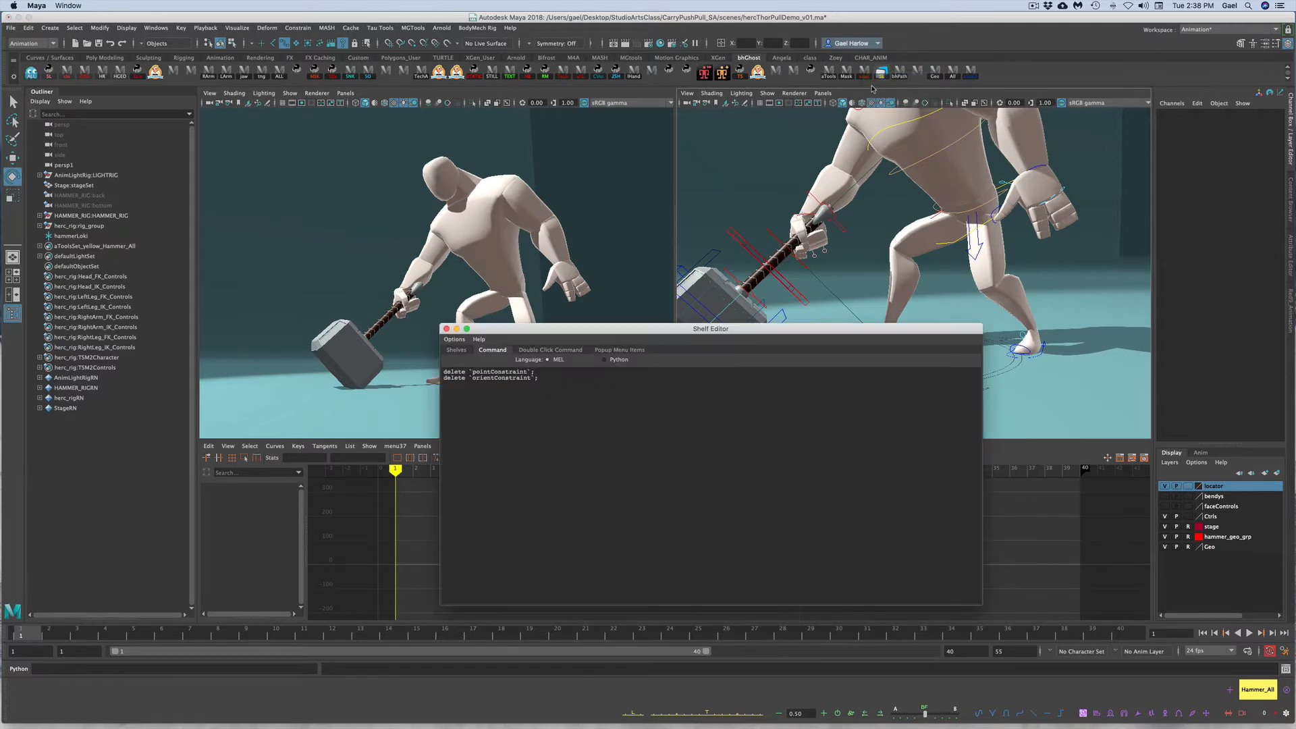
drag(778, 337, 911, 275)
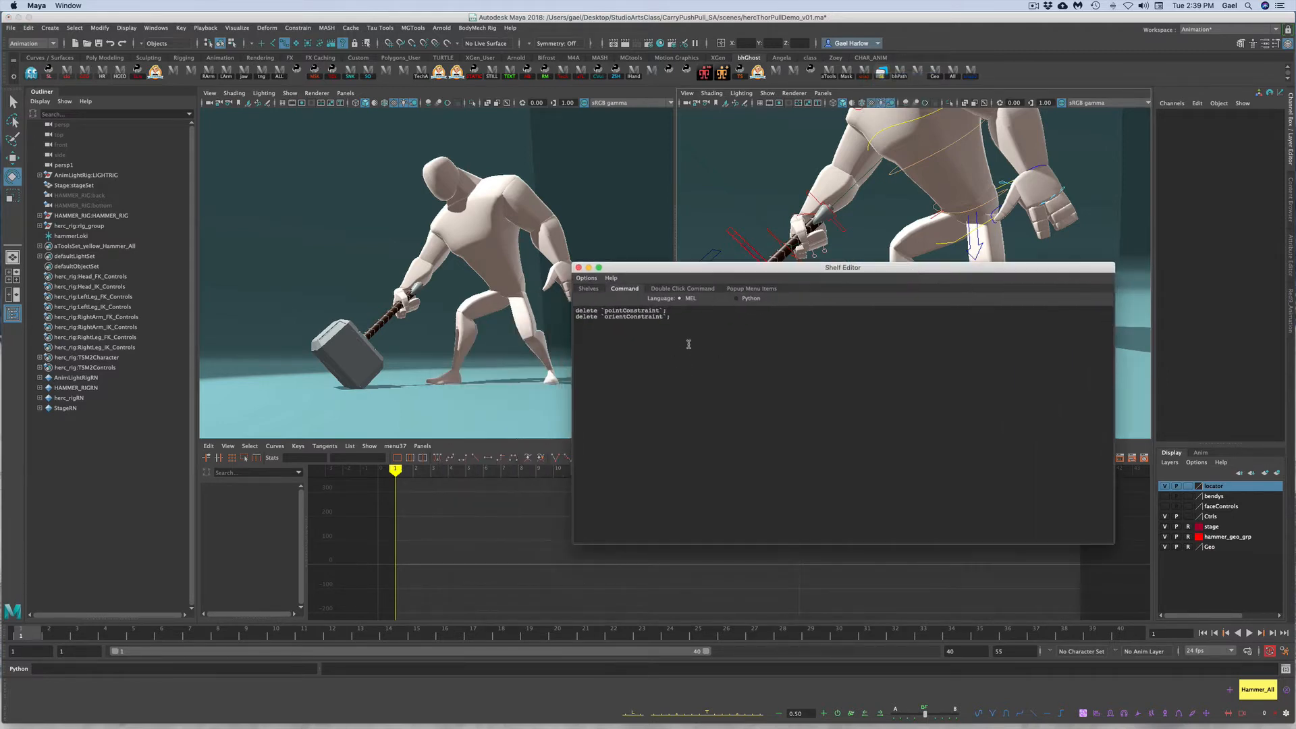
drag(690, 317, 565, 308)
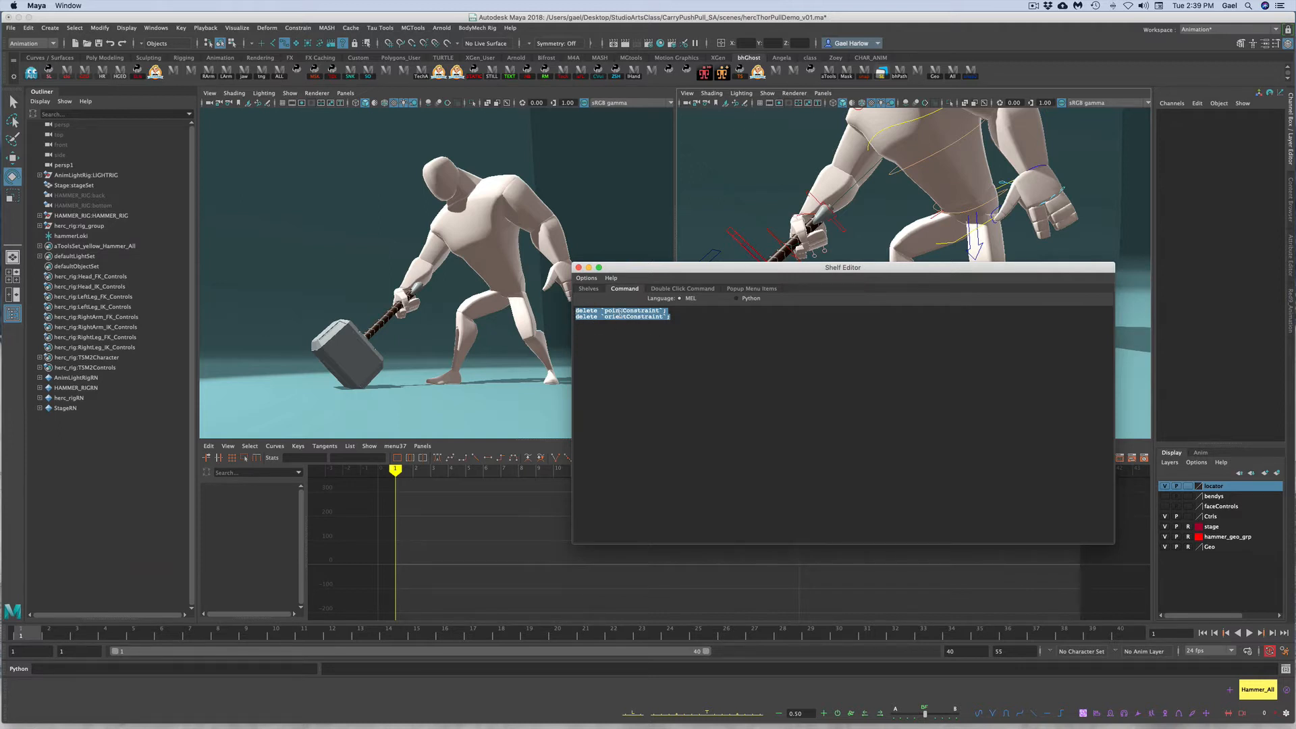
drag(619, 312, 1036, 79)
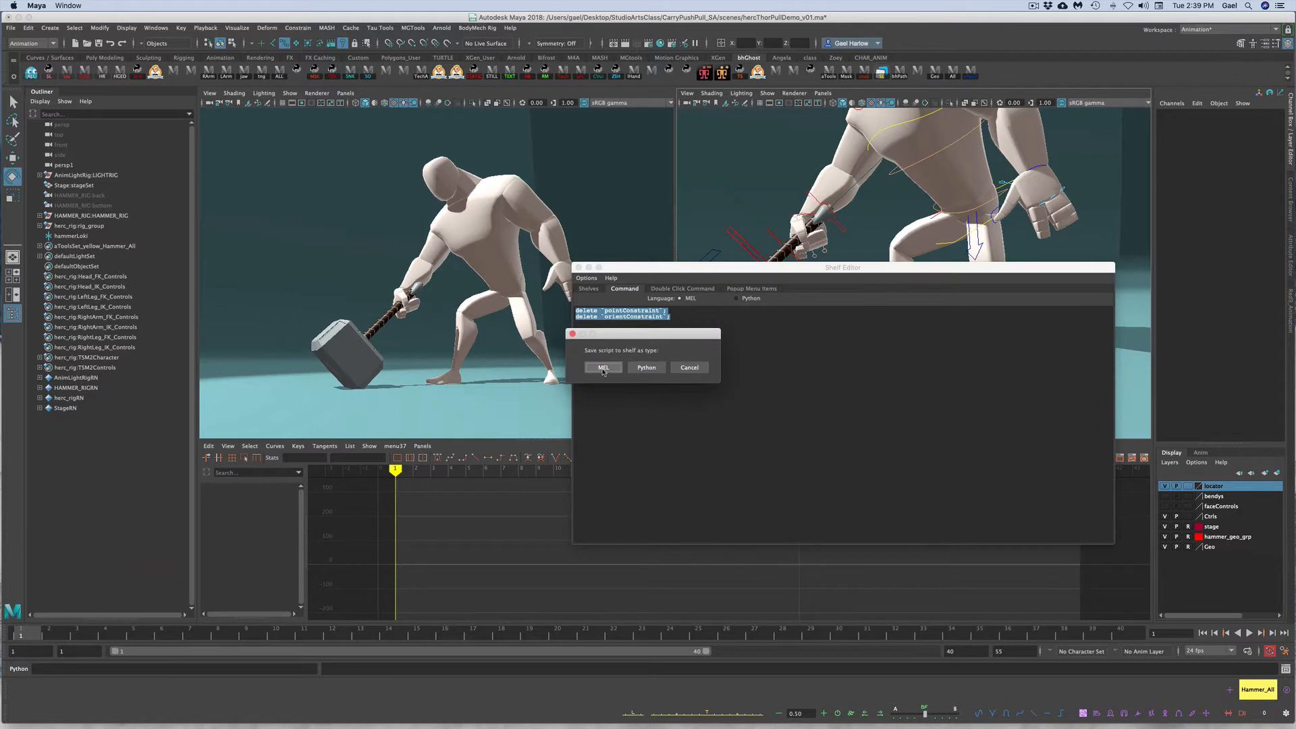
click(604, 368)
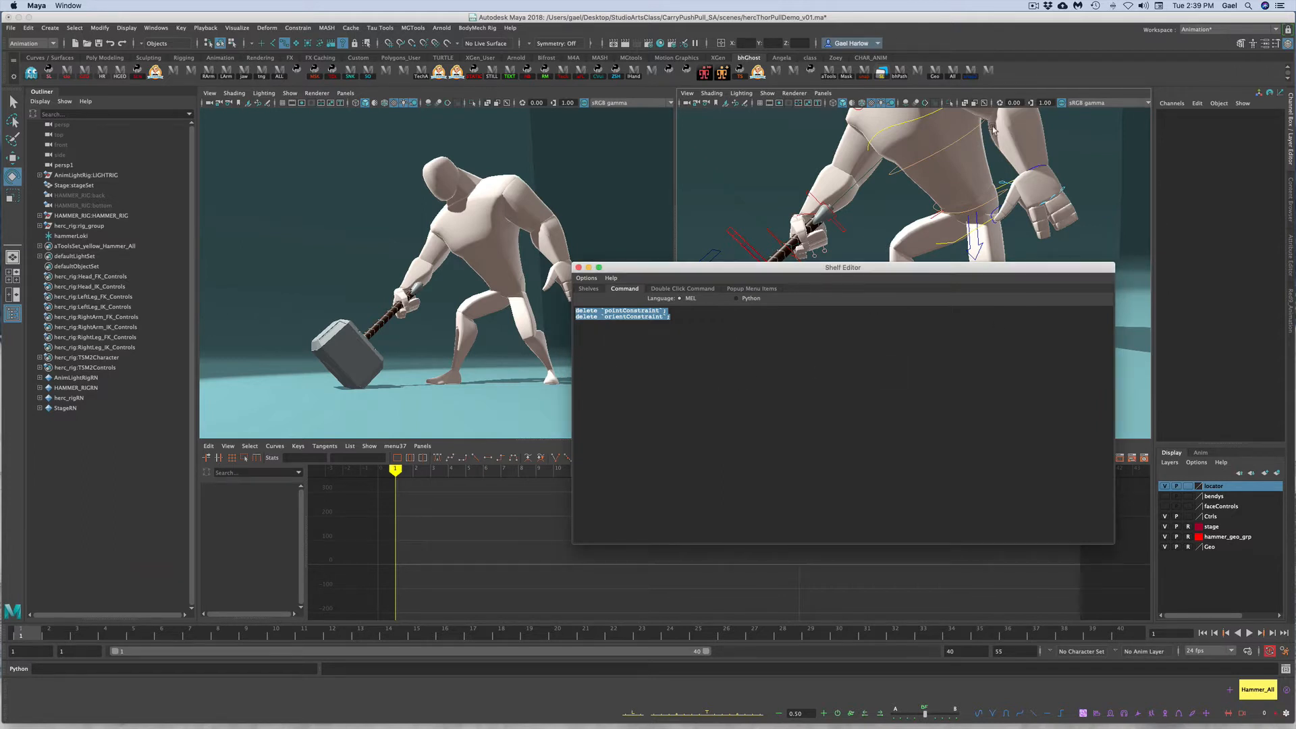
click(578, 268)
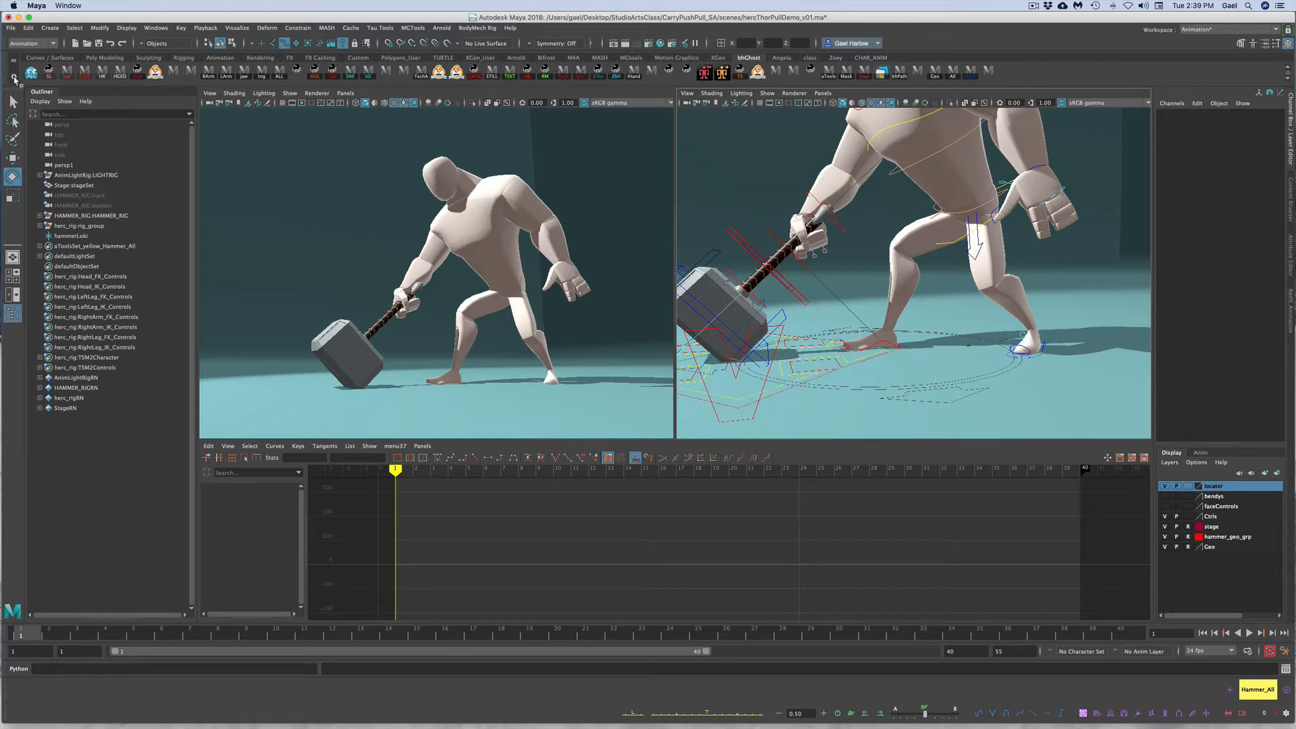
Give the new constraint-script shelf button the icon label snap3 and save all shelves
click(14, 79)
click(42, 96)
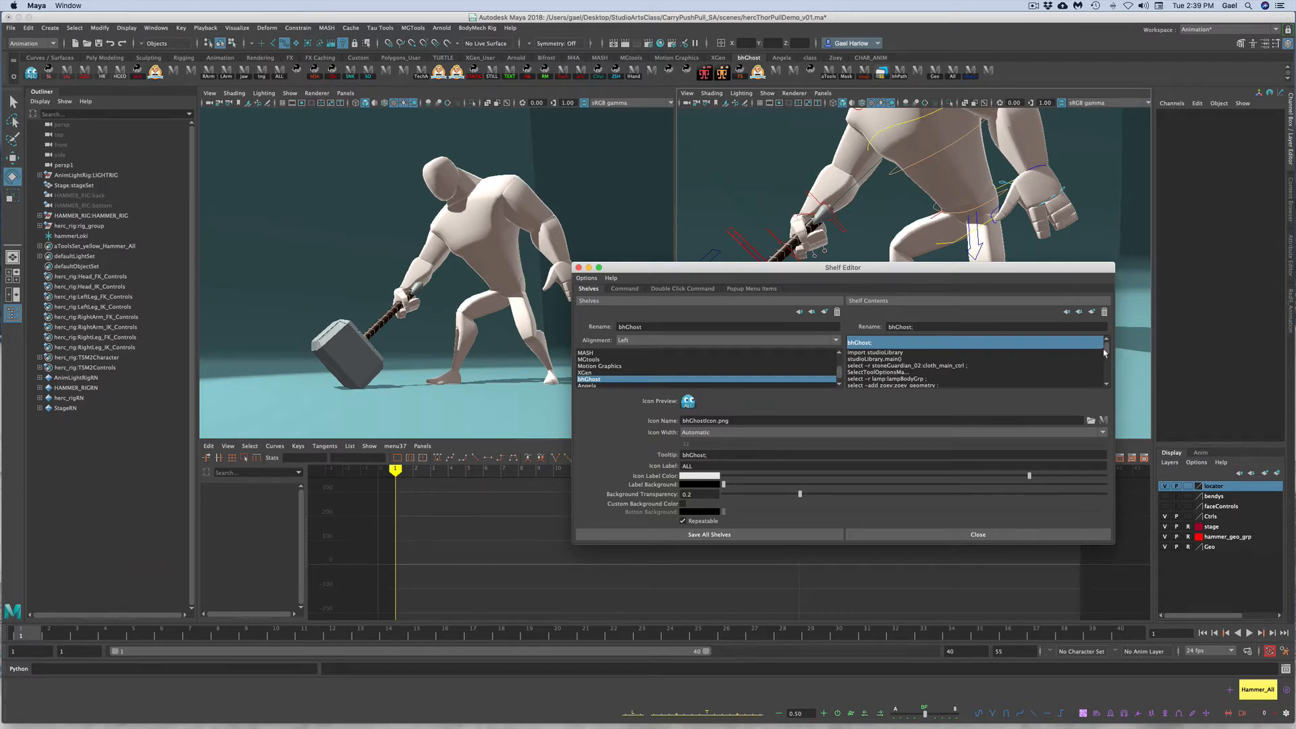
drag(1105, 351, 1110, 372)
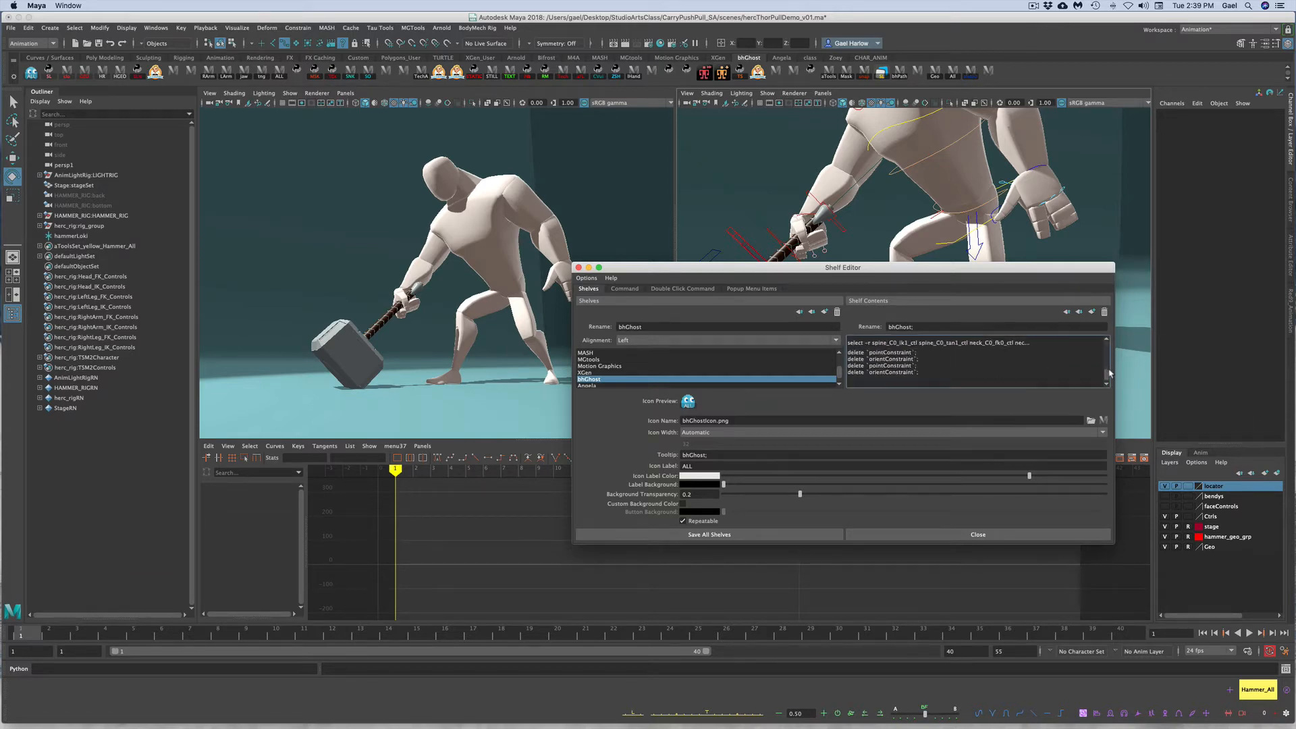
click(908, 373)
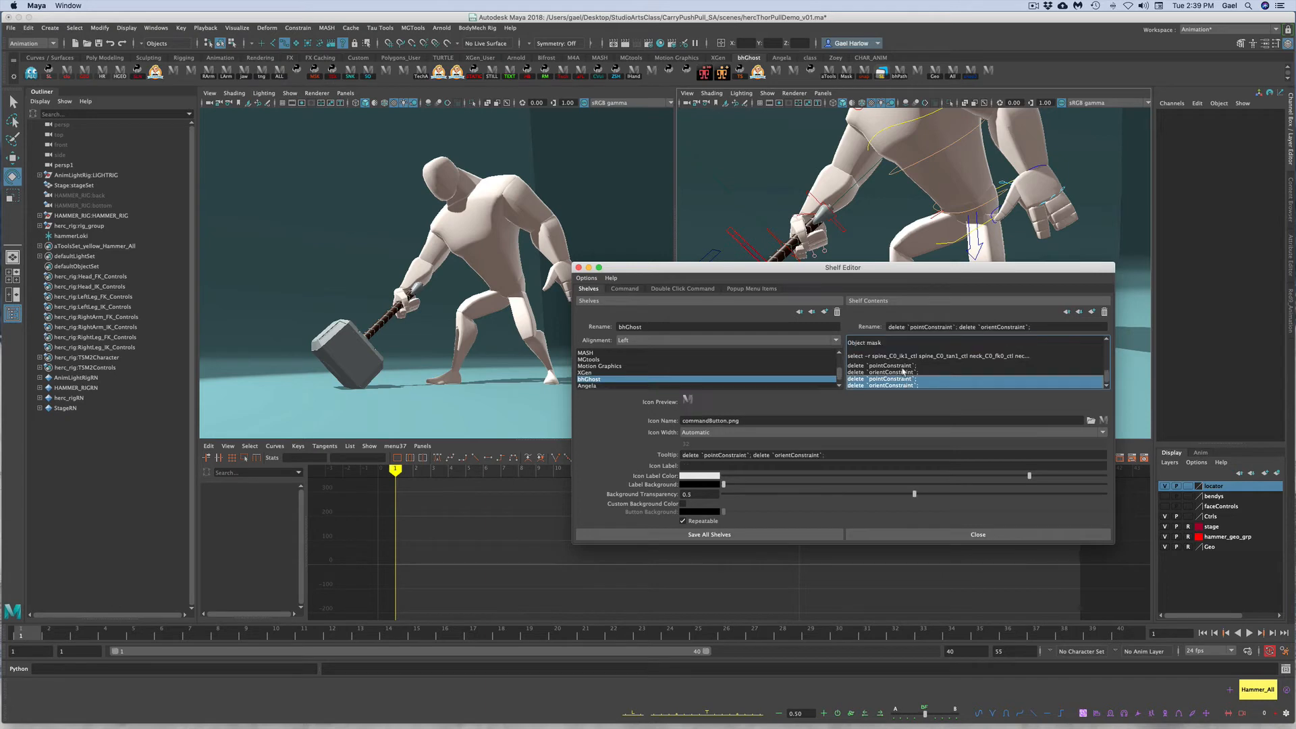
click(688, 466)
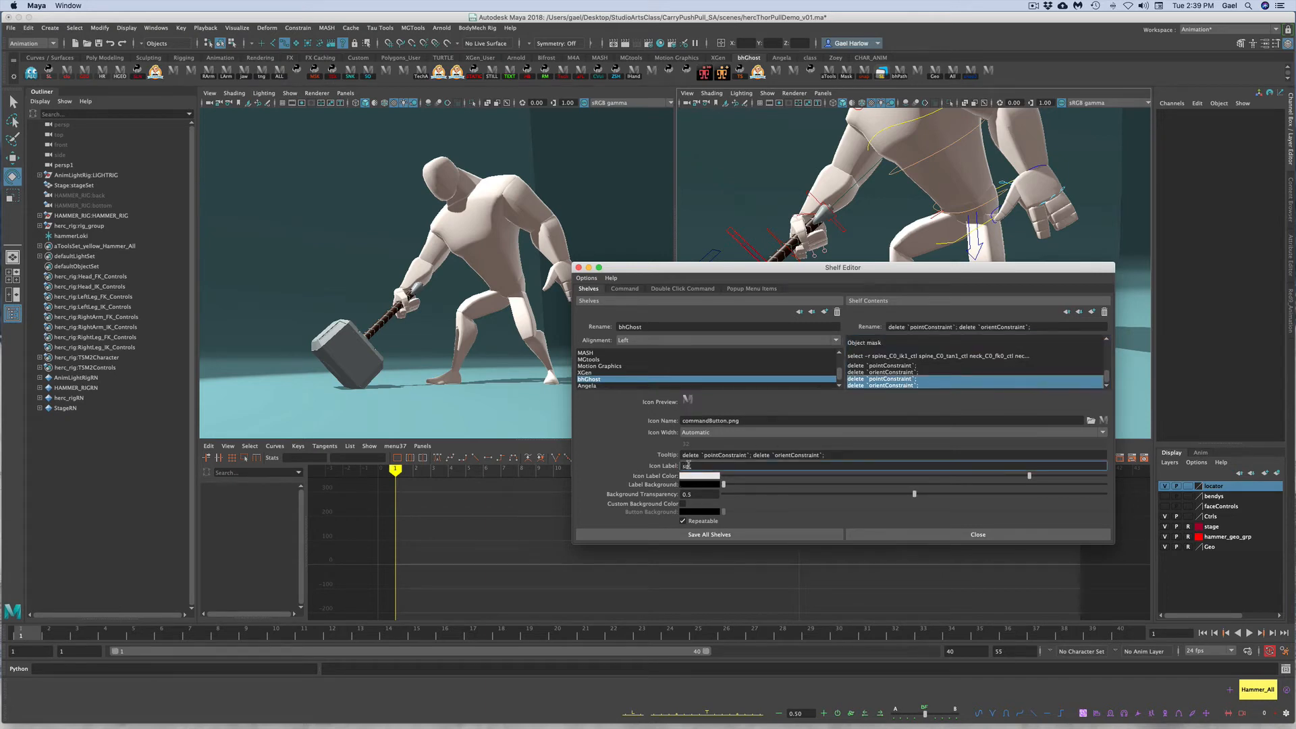
key(Return)
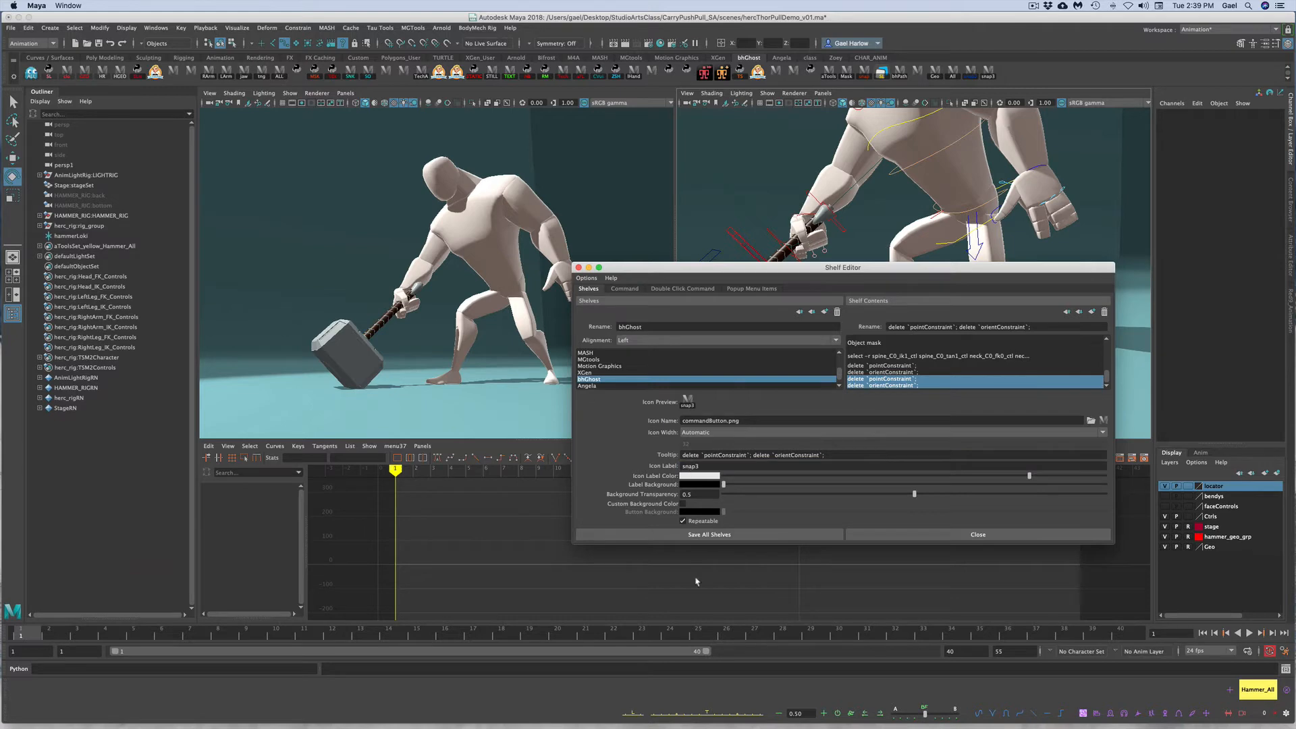
click(709, 534)
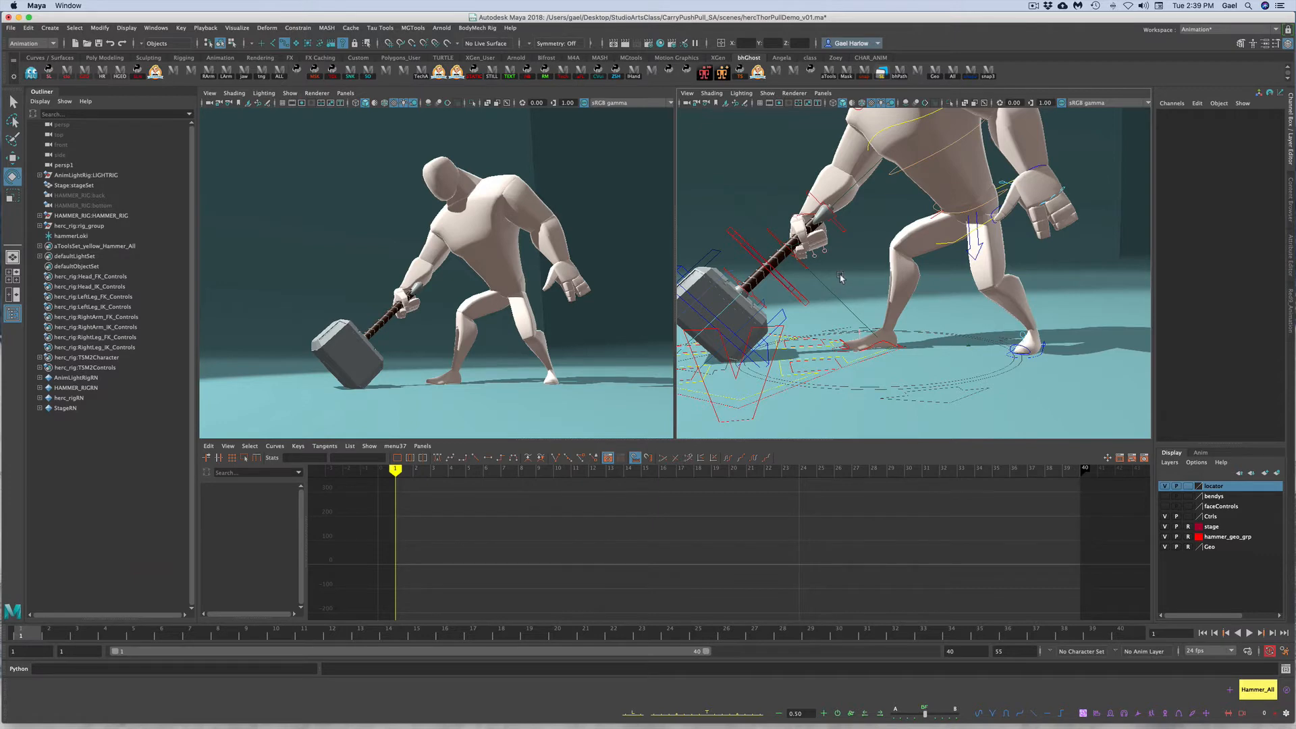
Move the hammerLoki locator along the hammer's handle to the gripping hand, at about Translate Y 55.74 and Translate Z 72.822
click(835, 287)
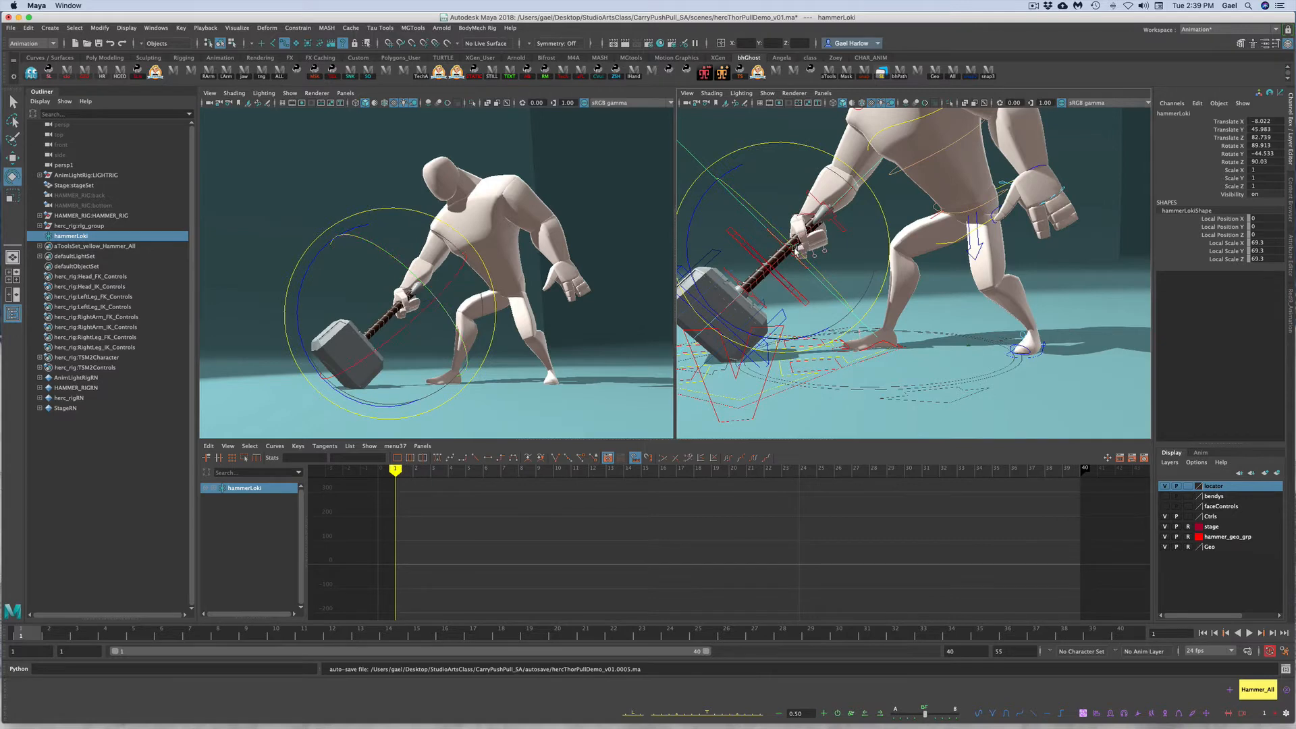
key(w)
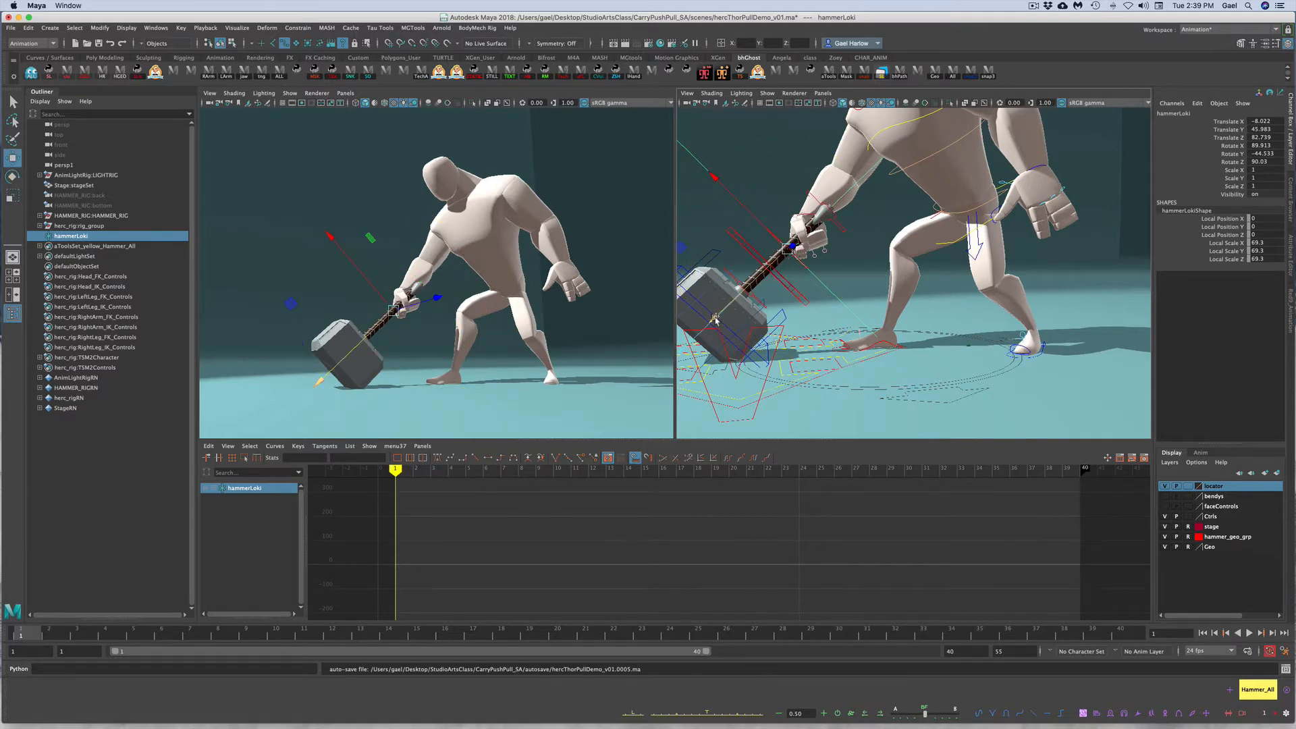
drag(715, 319, 742, 295)
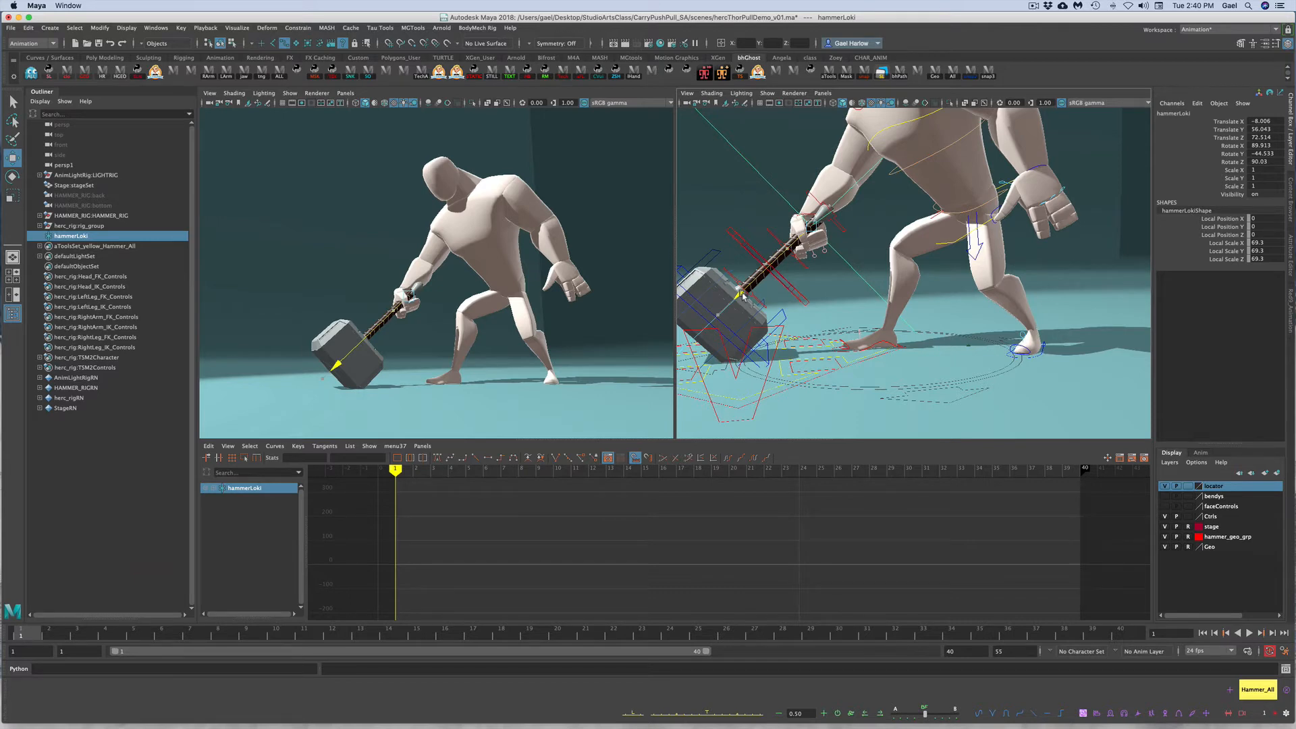
drag(743, 295, 742, 298)
click(788, 157)
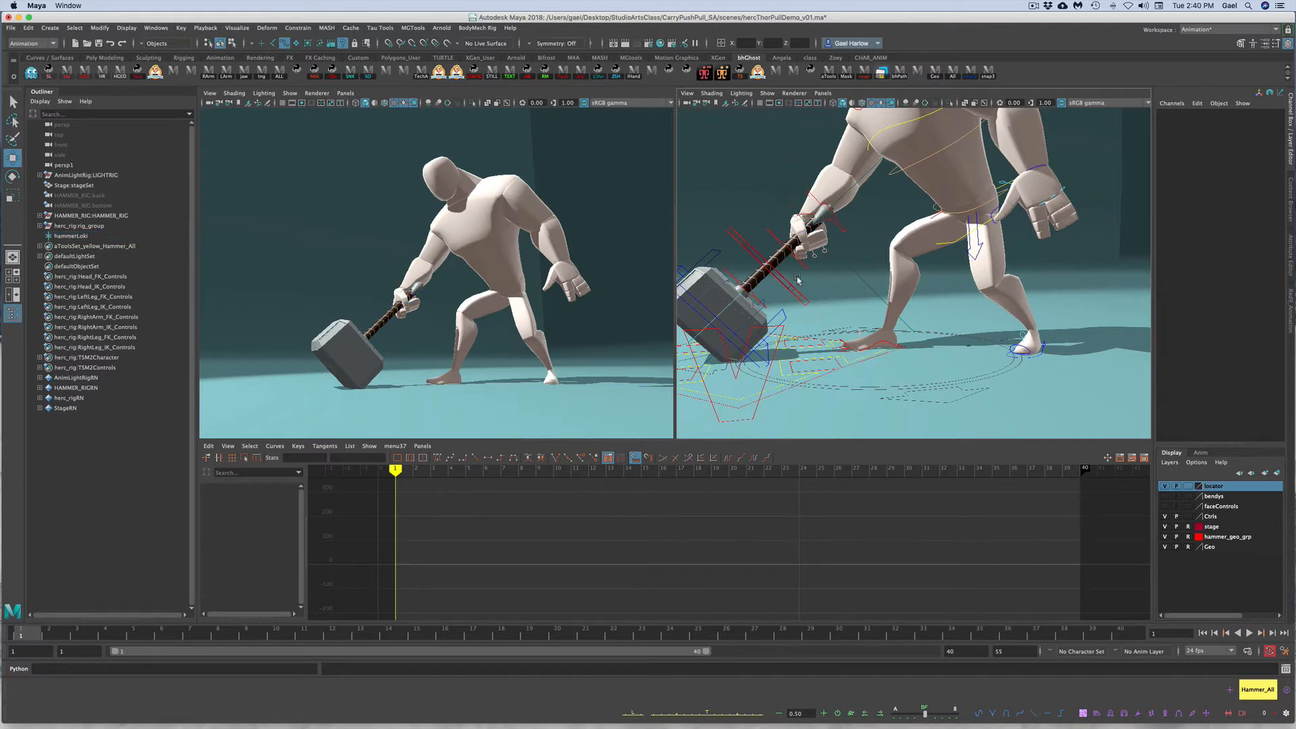
Parent-constrain the hammer's hammer_Handle_CON_01 control to the hammerLoki locator with Maintain offset on and all translate and rotate axes
mouse_move(800, 284)
alt+mouse_down()
mouse_move(798, 301)
mouse_move(811, 299)
alt+mouse_up()
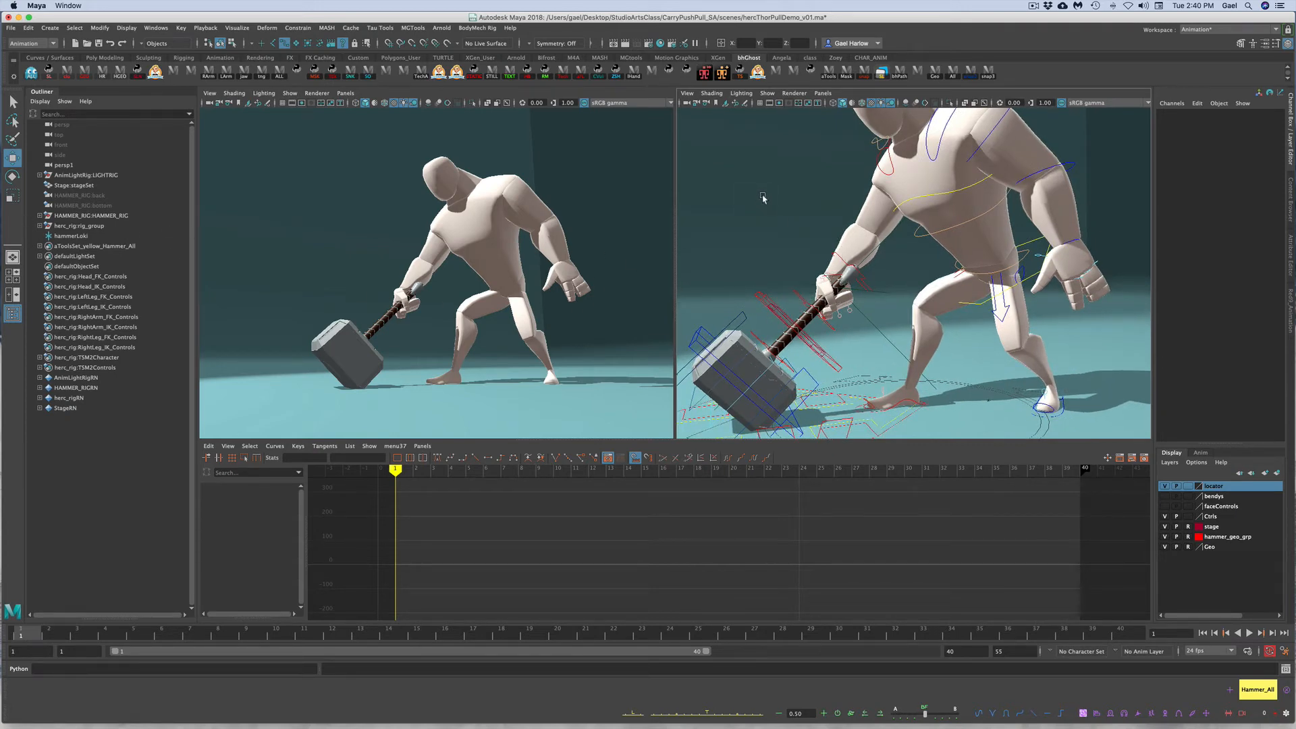
drag(768, 199, 751, 218)
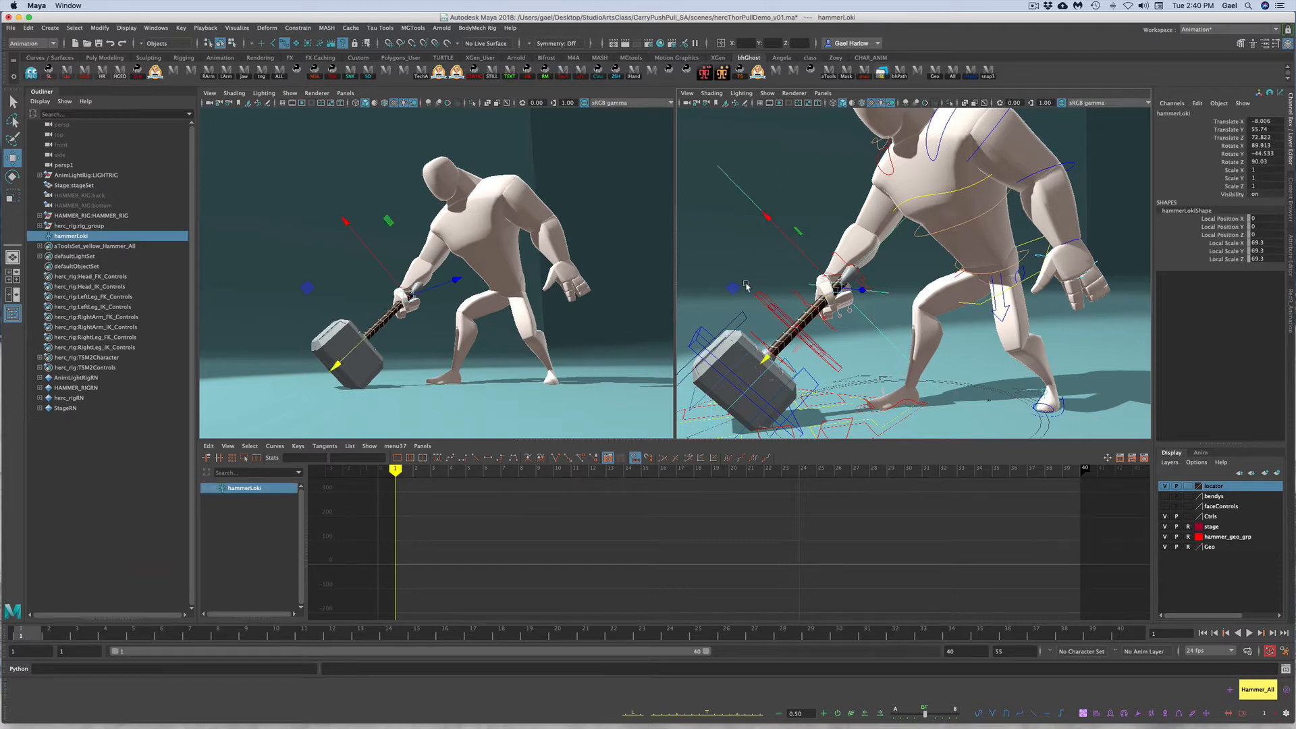
drag(747, 284, 762, 296)
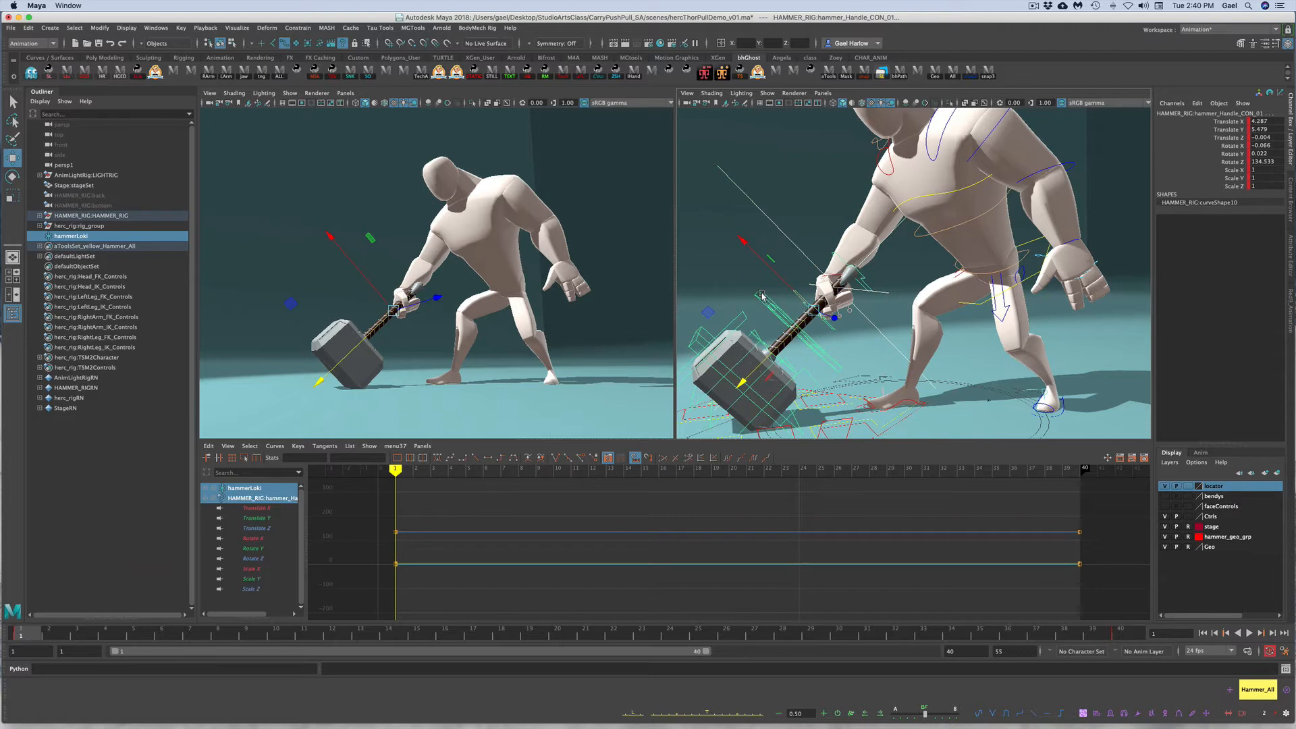
click(298, 28)
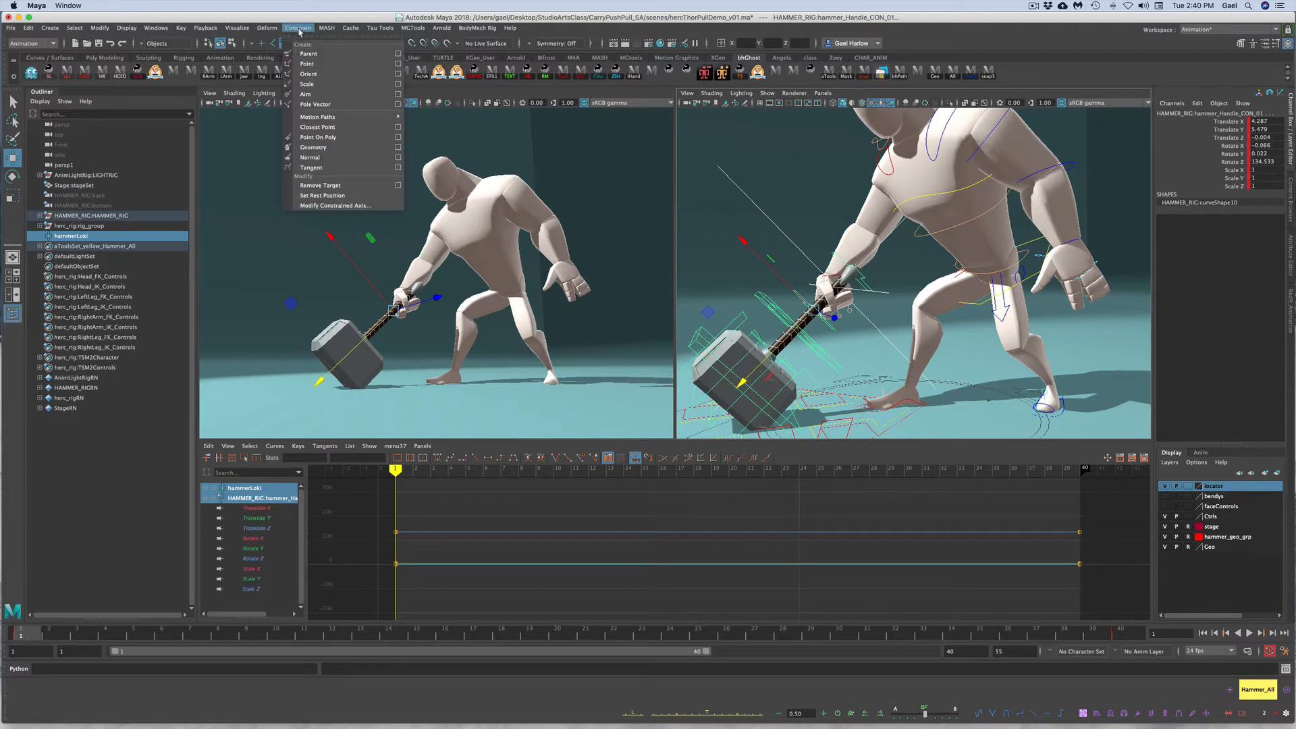
click(399, 54)
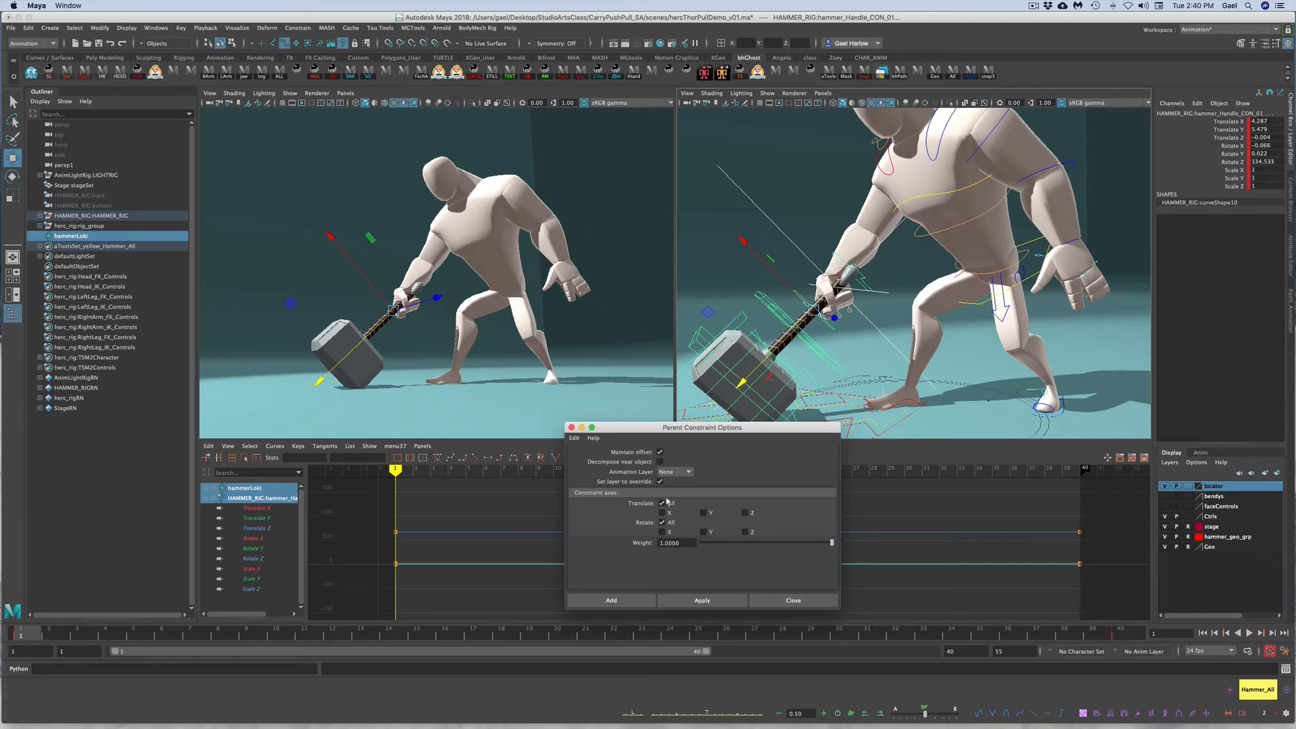
click(703, 596)
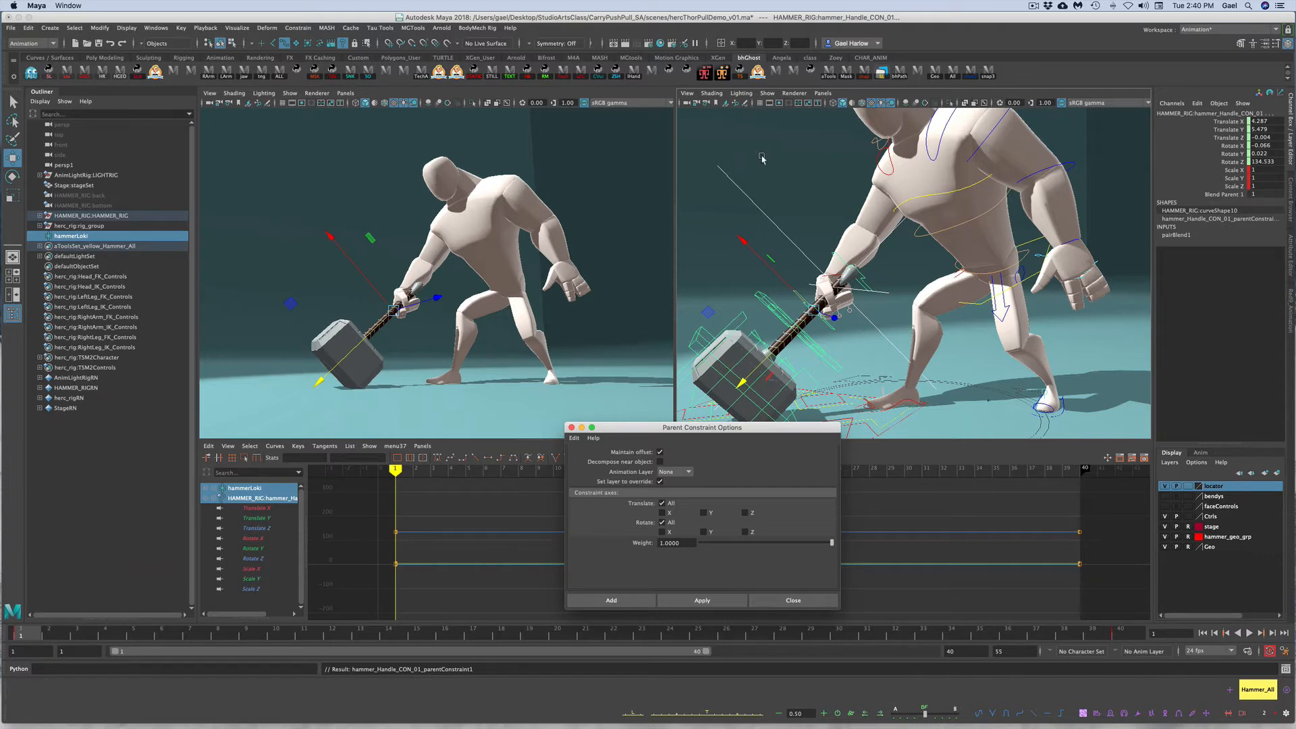
click(796, 144)
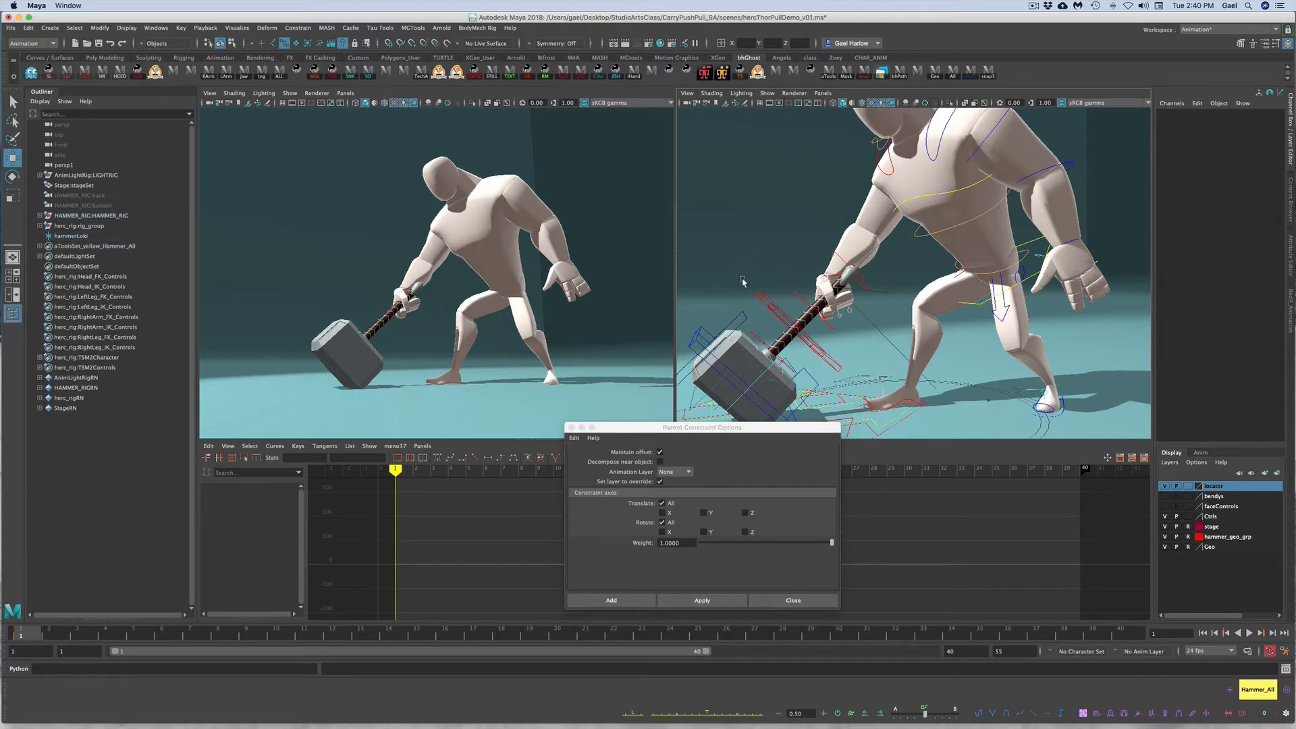
Set a key on the Blend Parent 1 attribute of hammer_Handle_CON_01 at frame 1 with value 1
drag(745, 280, 759, 298)
drag(758, 298, 758, 298)
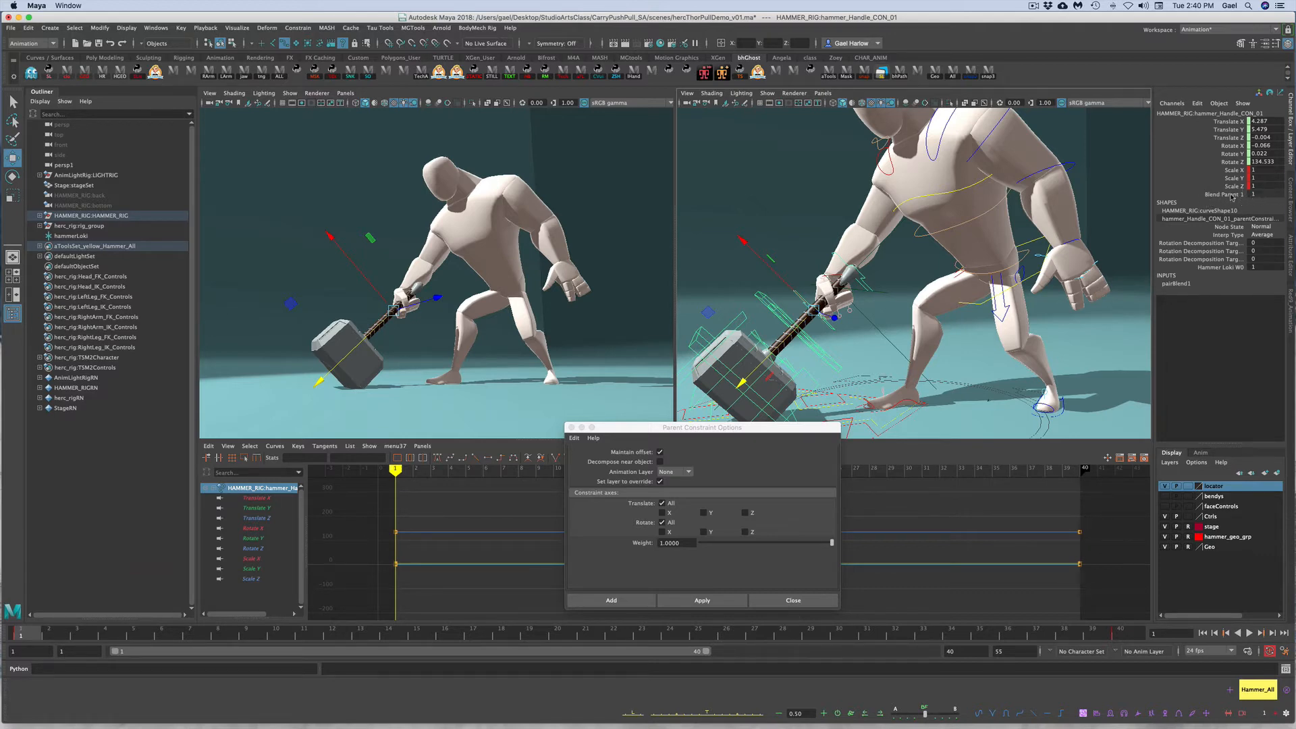
click(1199, 196)
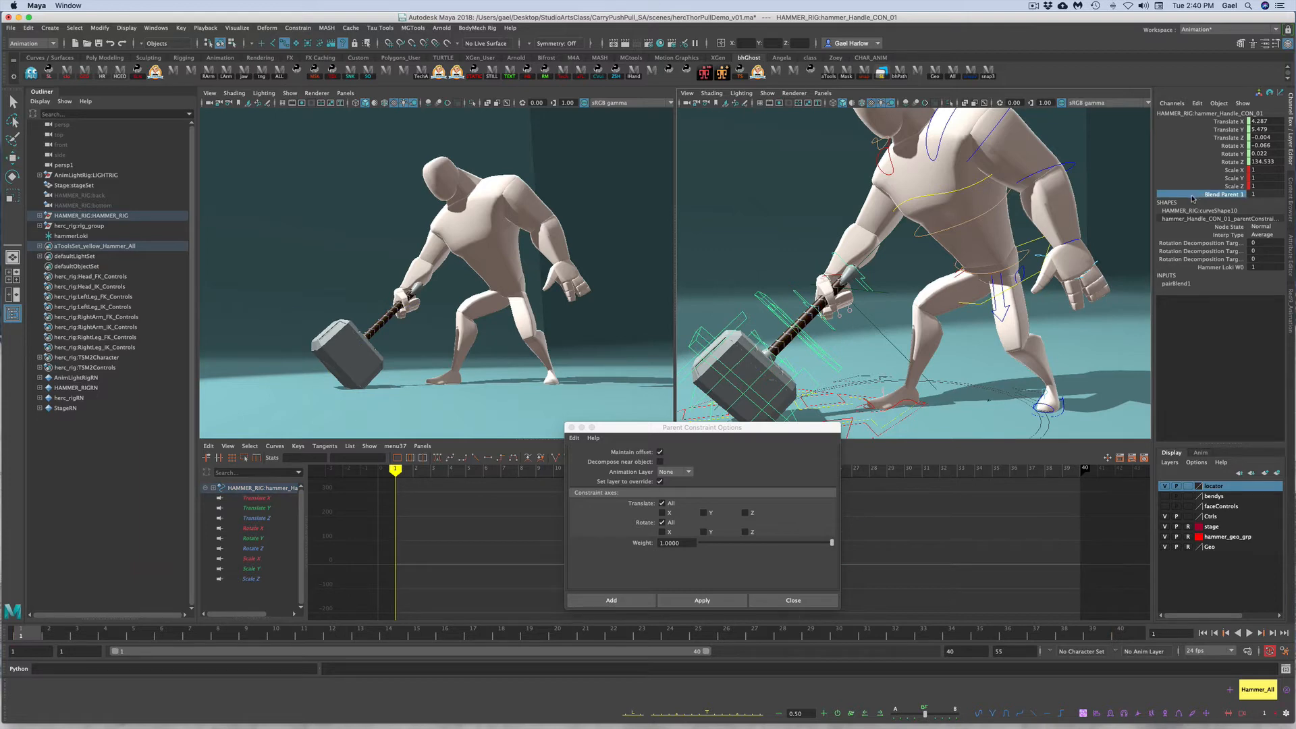
key(s)
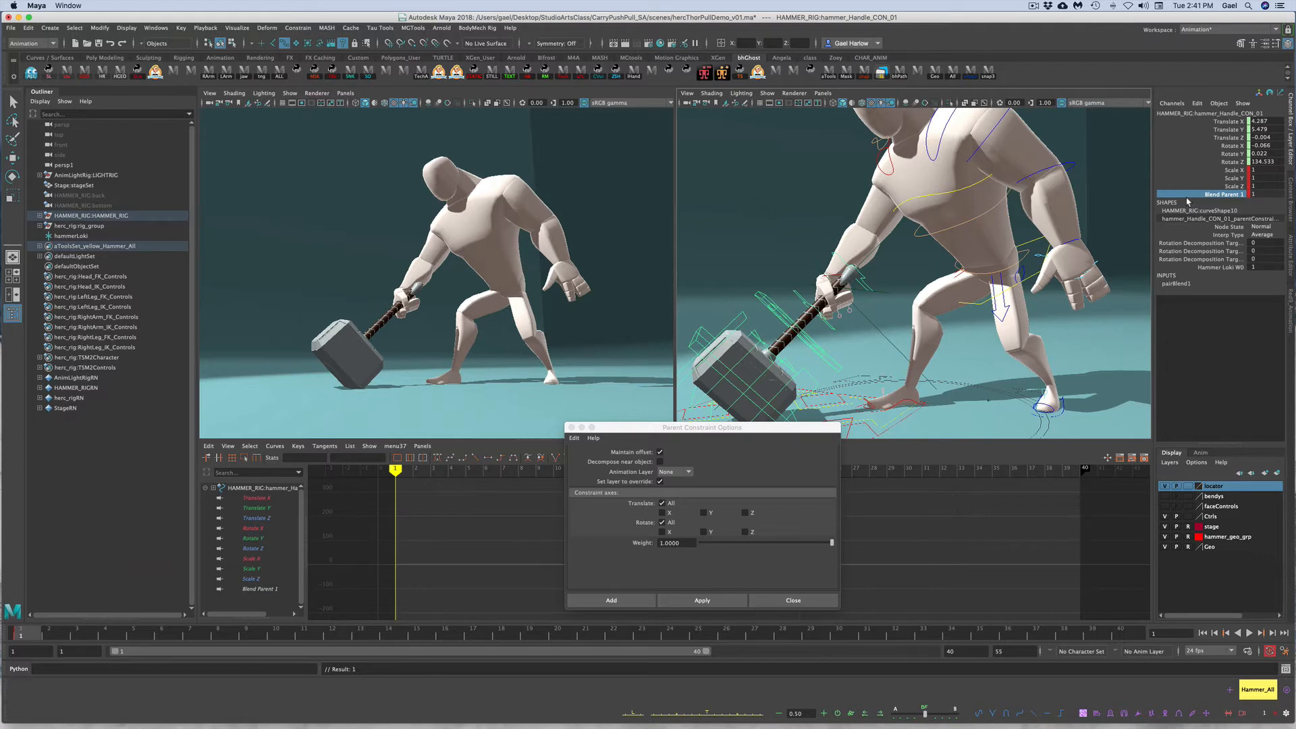
click(1117, 186)
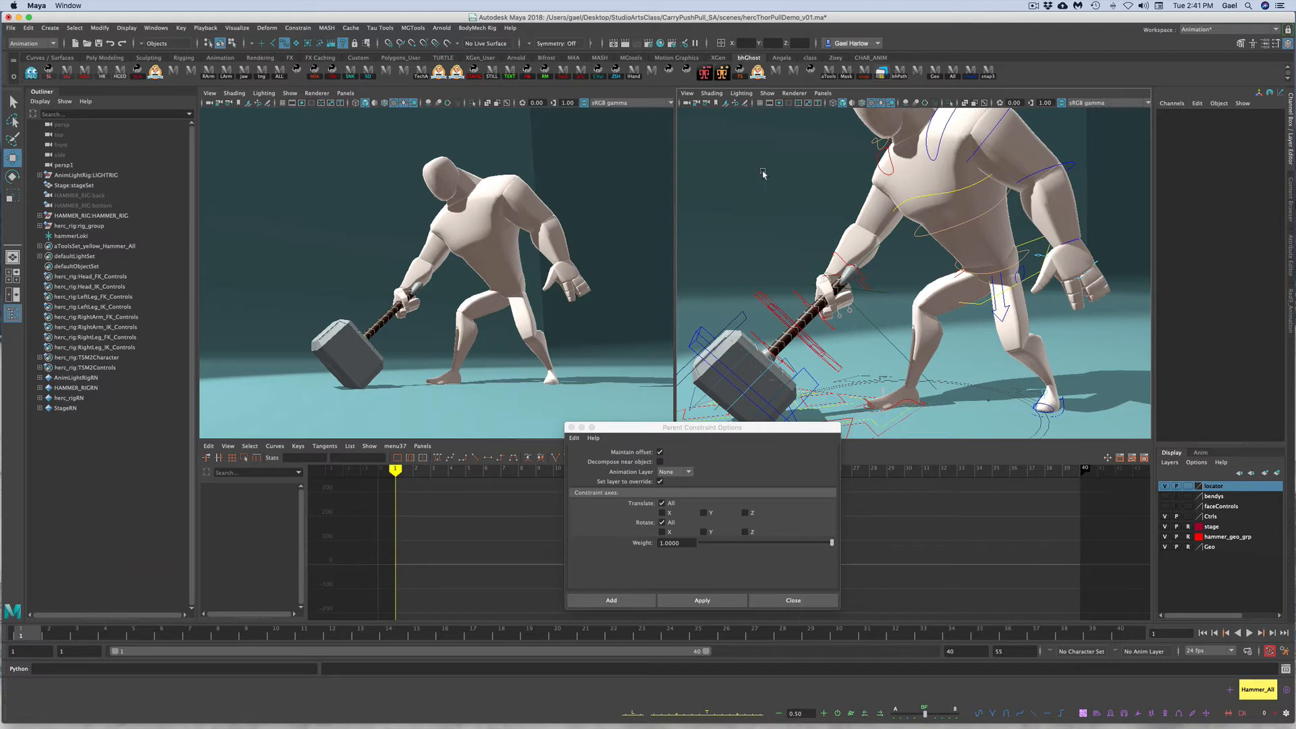
Try to pose the hammer by moving and rotating the constrained hammer_Handle_CON_01 control directly, and play the animation to test it
click(767, 296)
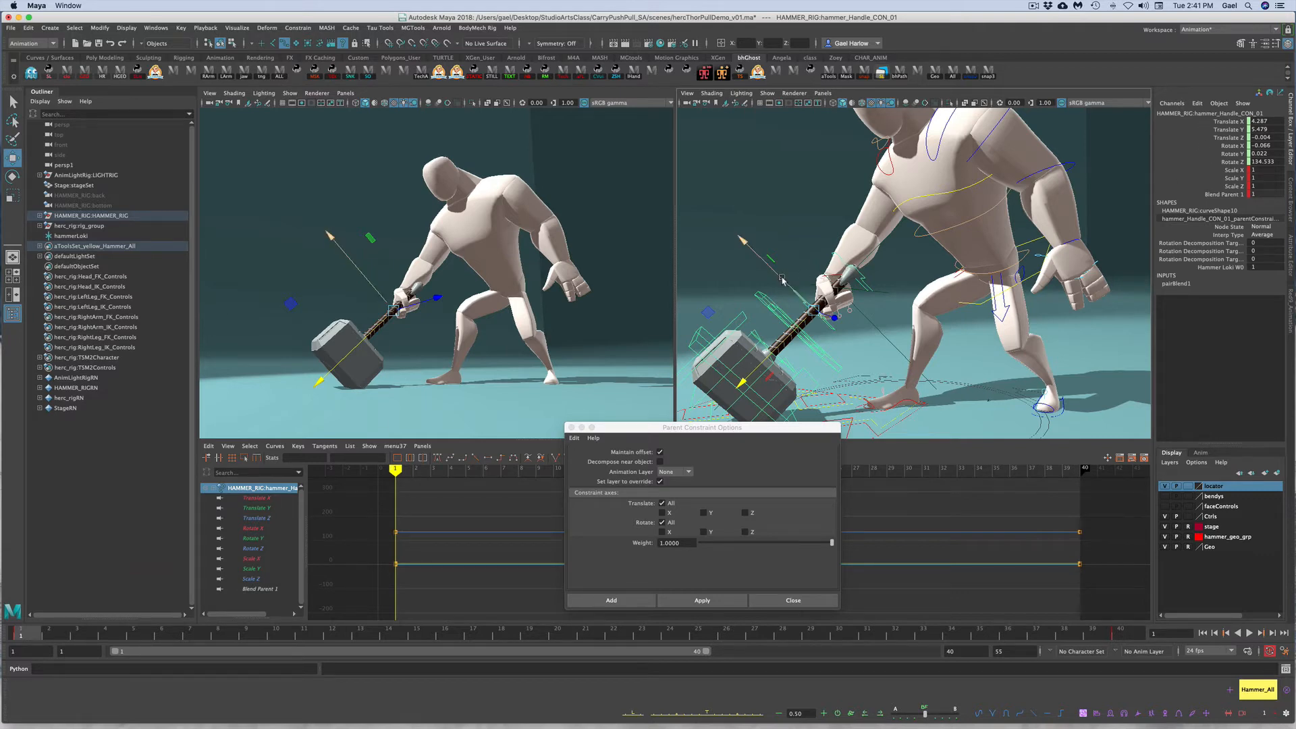
drag(782, 280, 858, 295)
key(e)
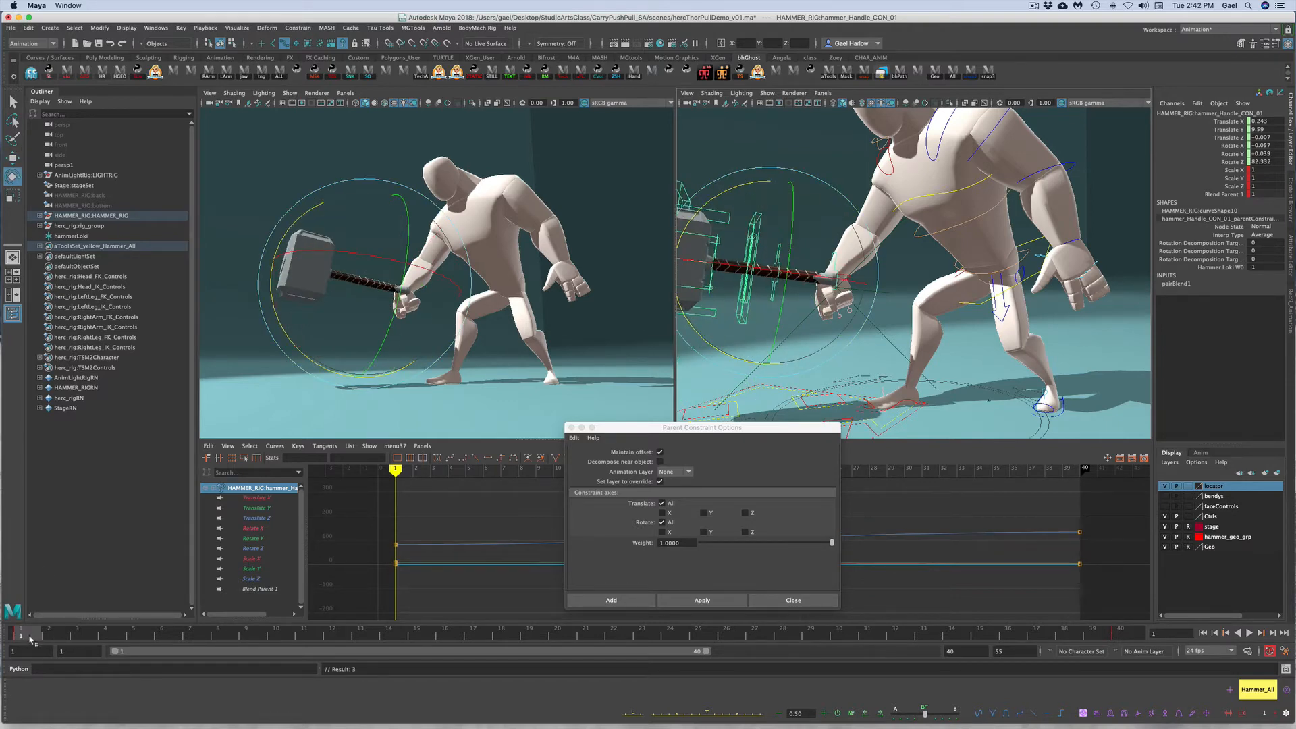
key(alt+v)
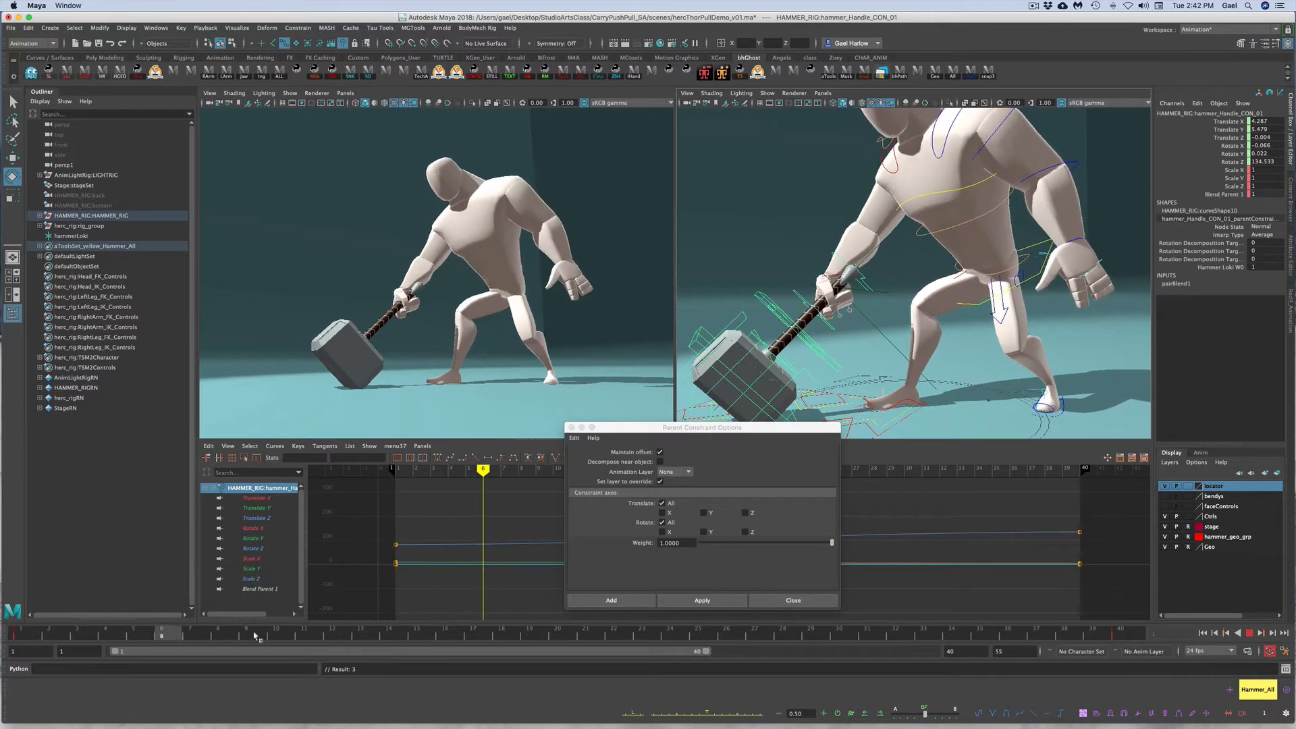
key(alt+v)
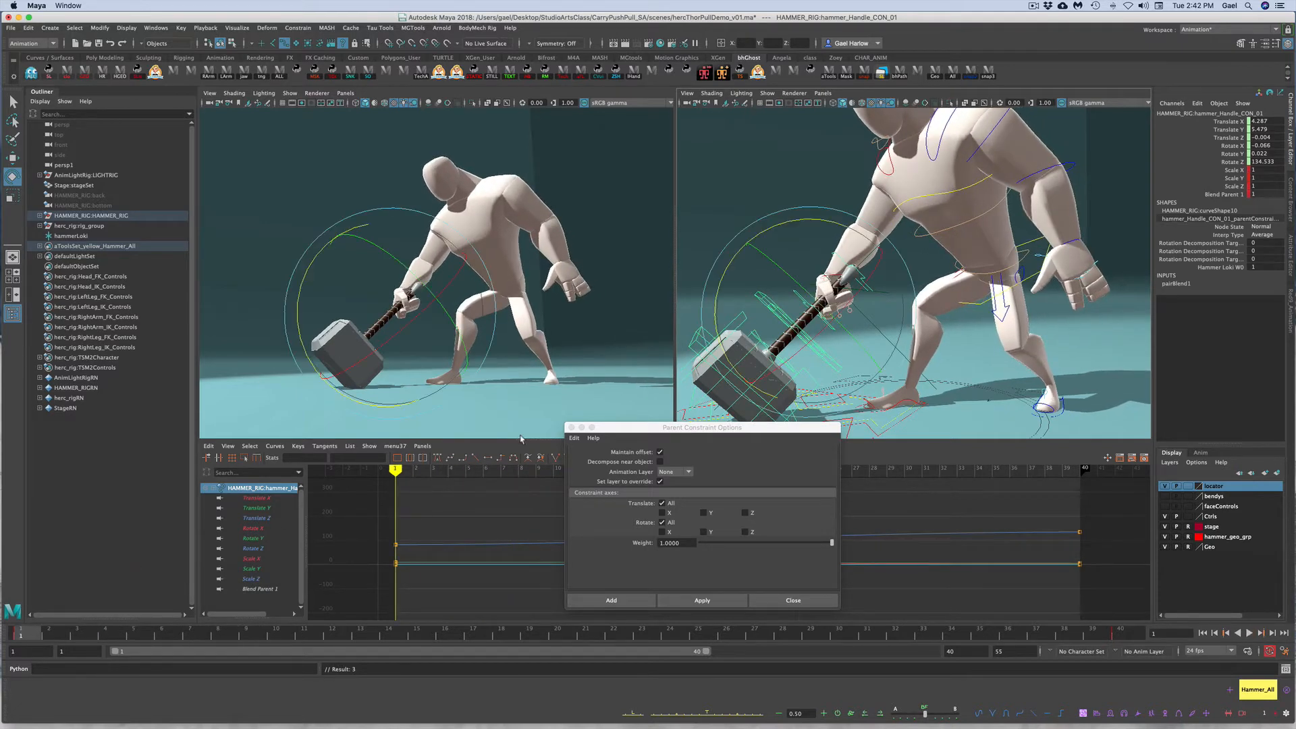
Test driving the hammer by rotating and raising the hammerLoki locator, play the animation, and undo the rotation and move
click(752, 166)
drag(728, 196, 786, 206)
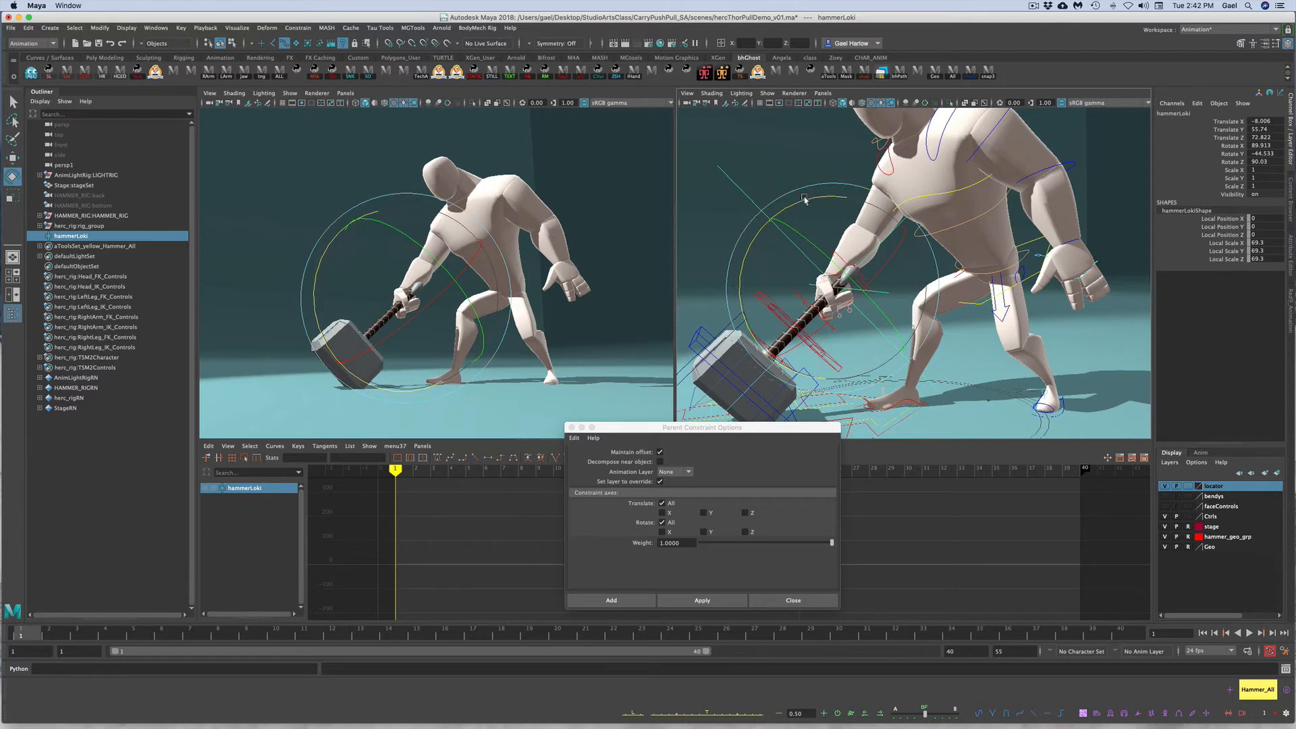
drag(804, 199, 785, 241)
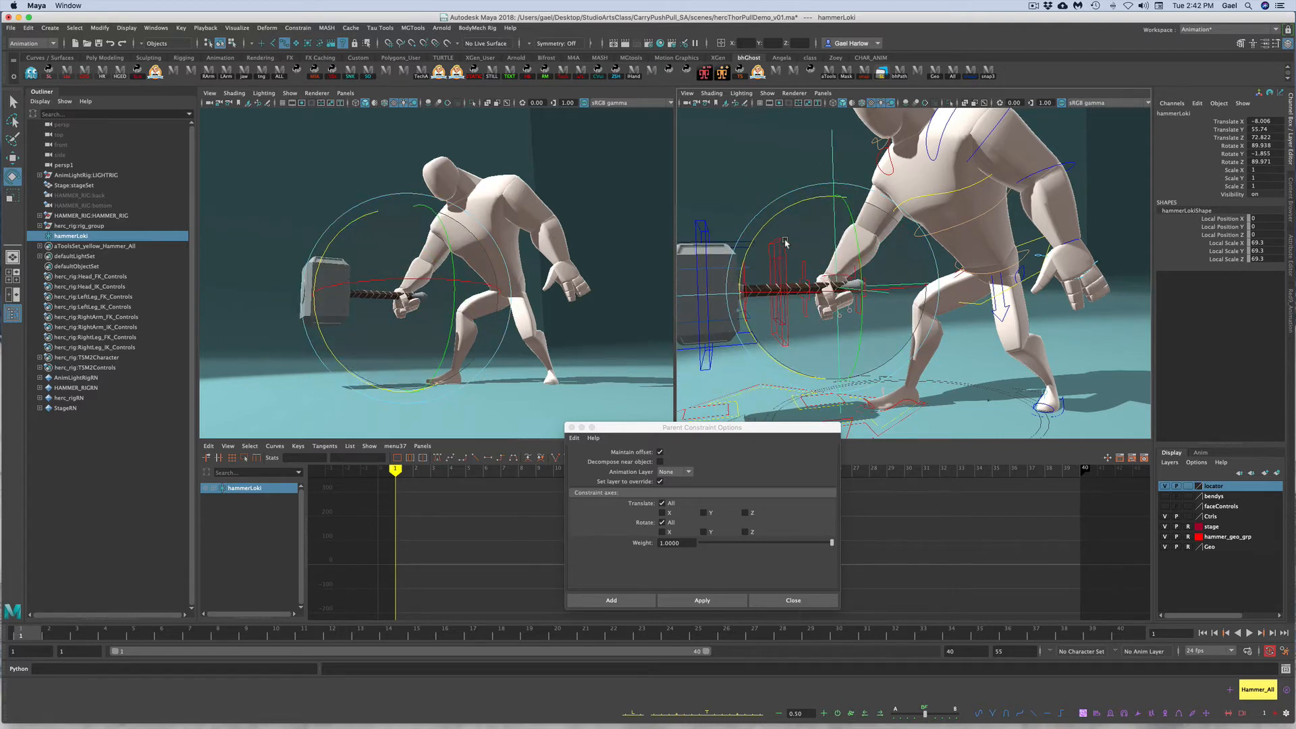
key(w)
drag(839, 253, 839, 179)
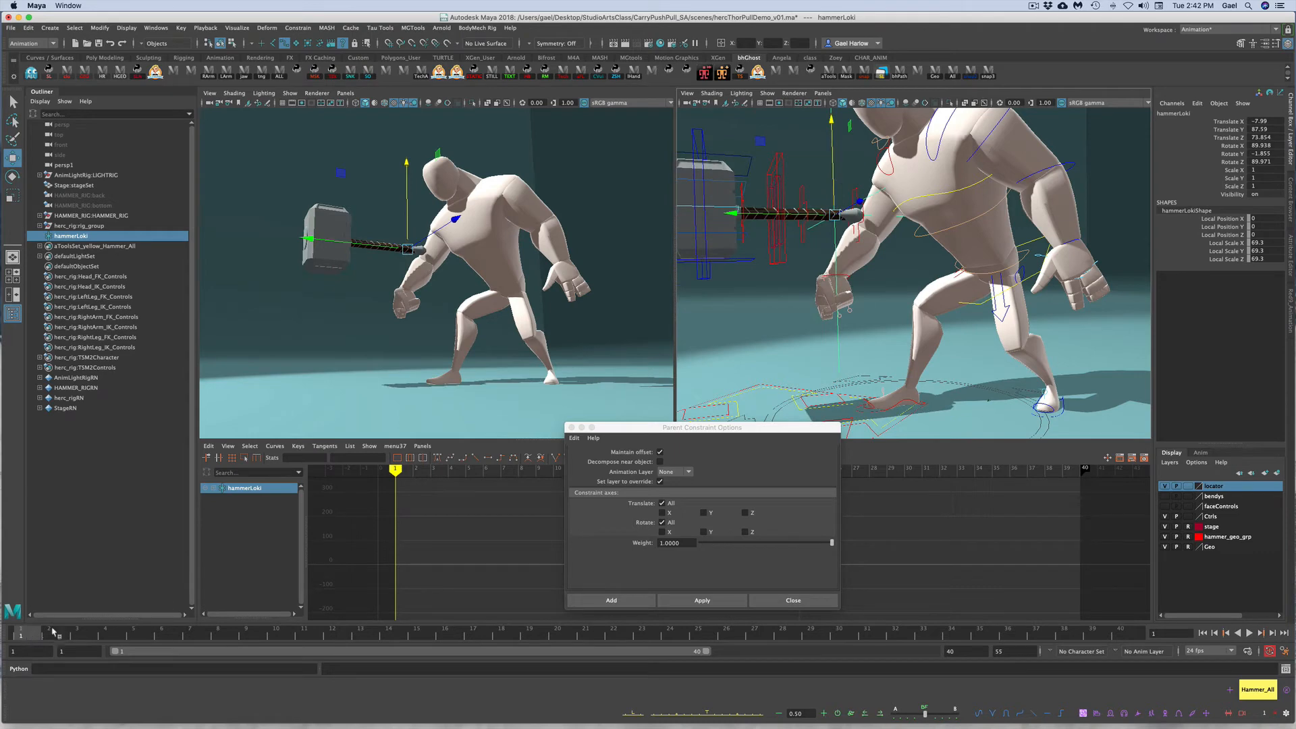
key(alt+v)
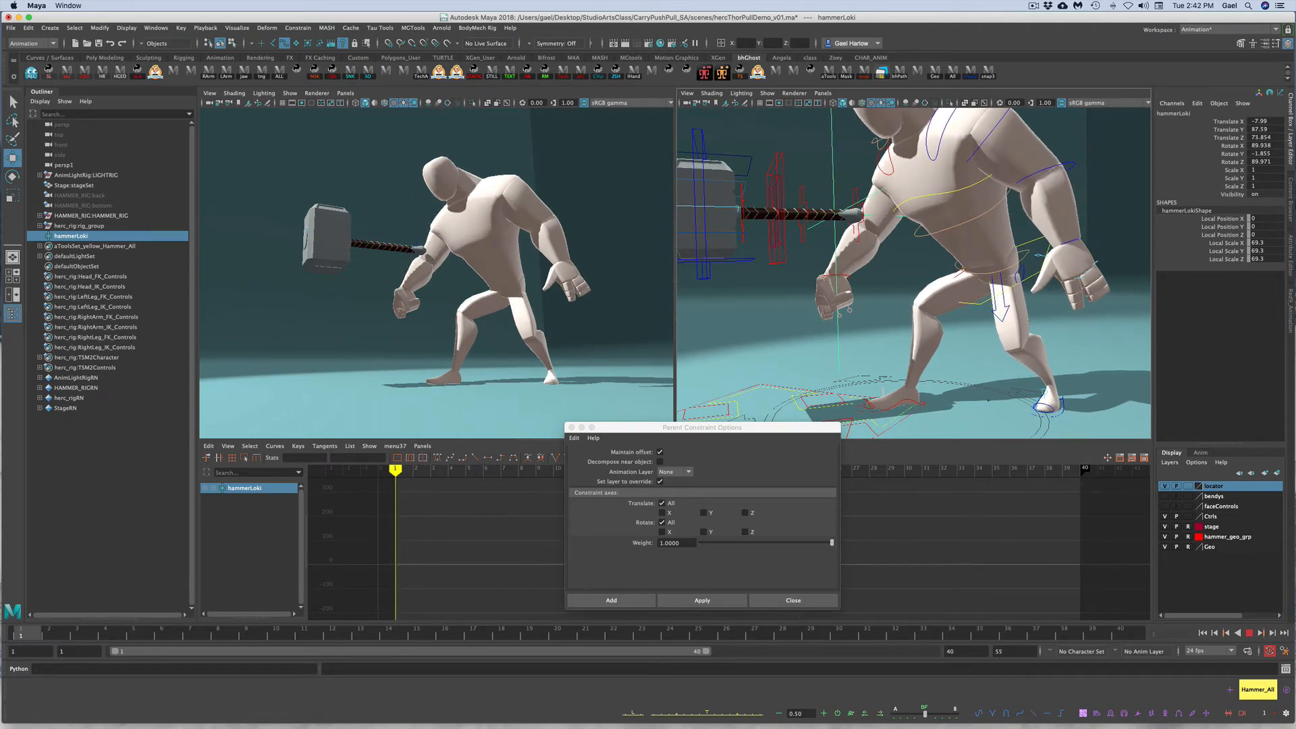
key(alt+v)
key(z)
key(z)
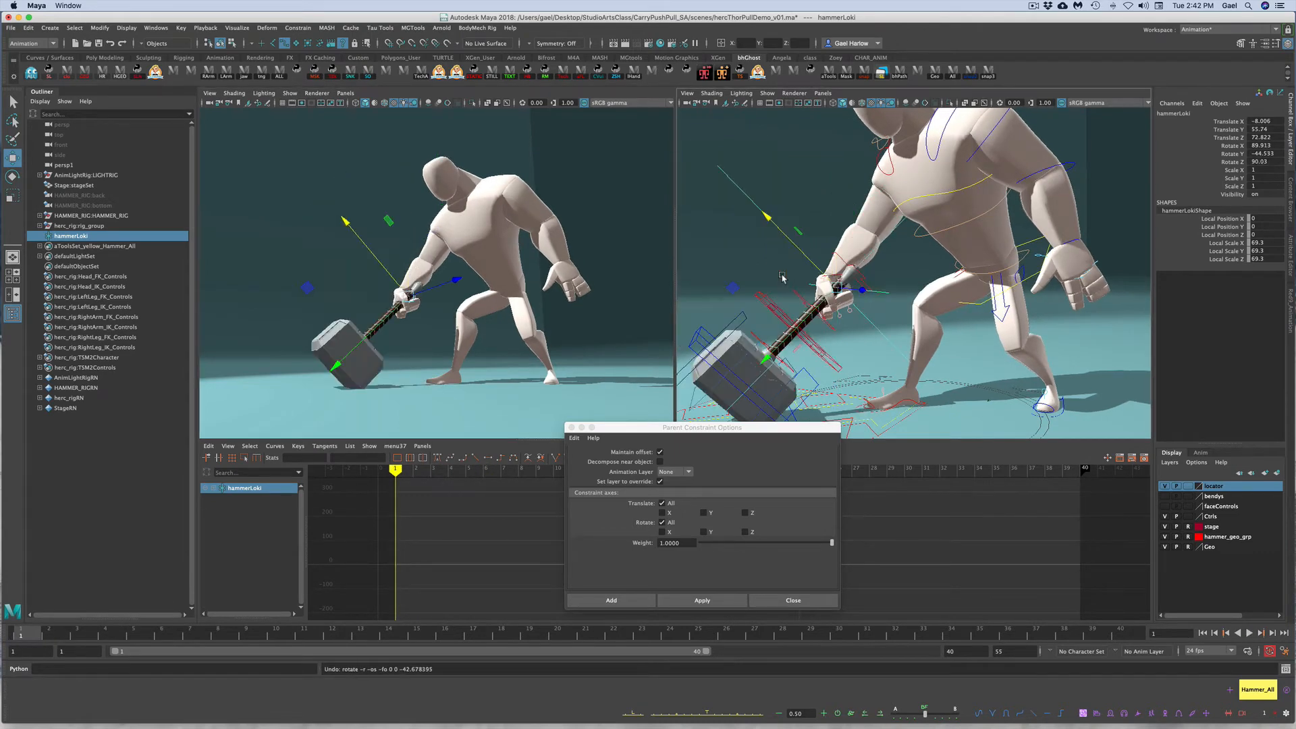
Try moving and rotating hammer_Handle_CON_01 once more, and scrub the timeline back to frame 1 to test the pose
click(757, 308)
click(766, 303)
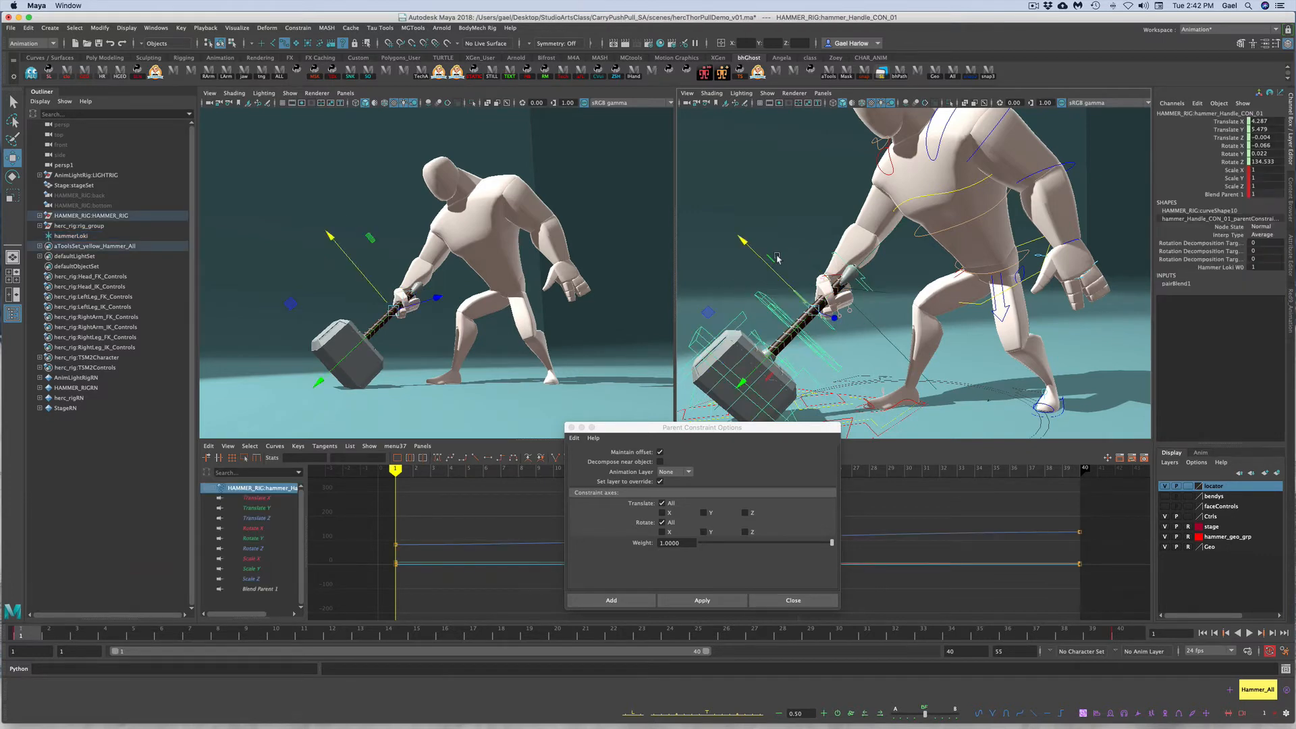
drag(777, 258, 814, 208)
key(e)
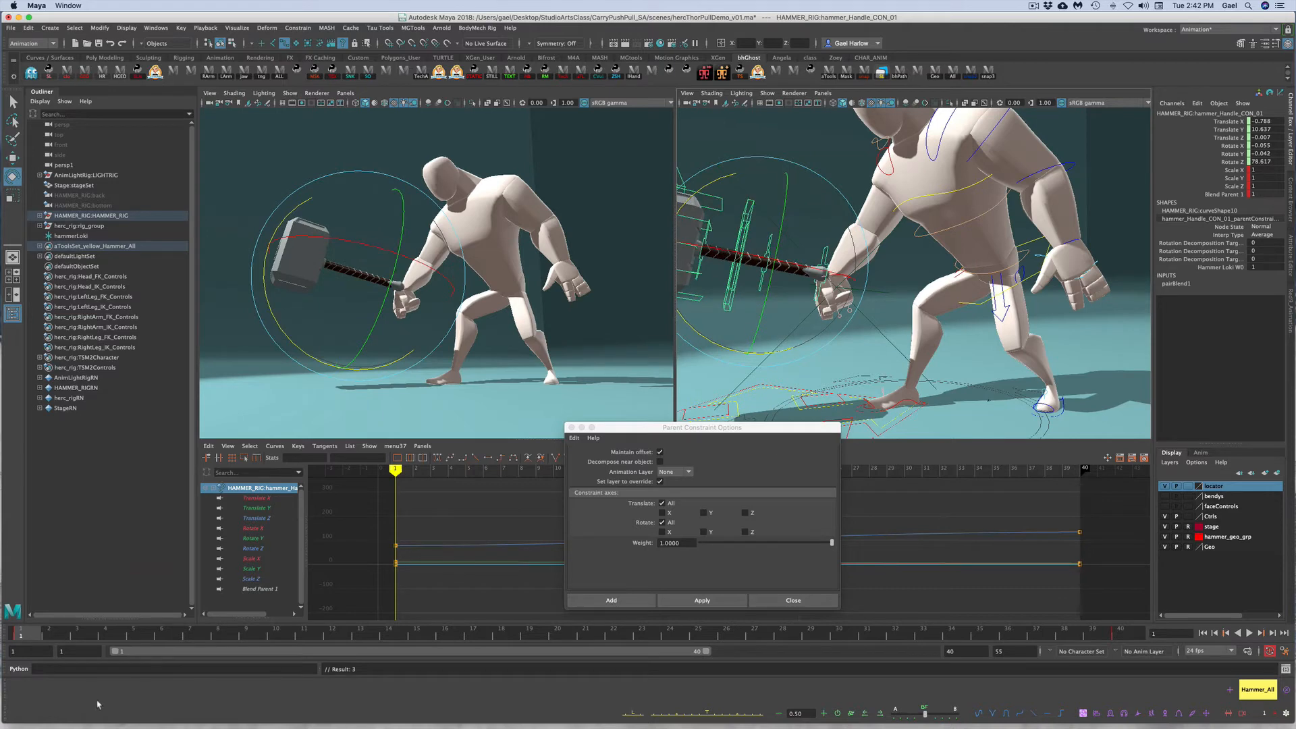
mouse_move(45, 633)
mouse_down()
mouse_move(218, 631)
mouse_move(22, 632)
mouse_move(247, 631)
mouse_move(20, 632)
mouse_up()
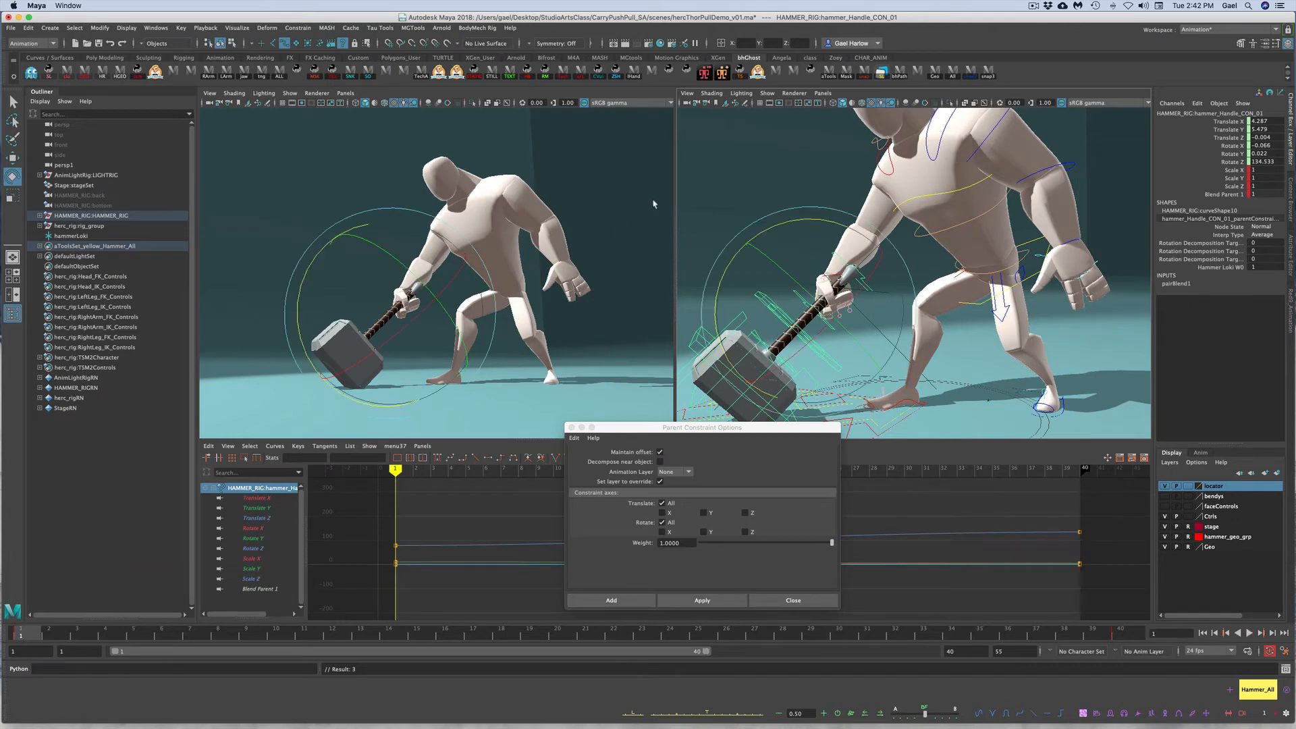
click(771, 217)
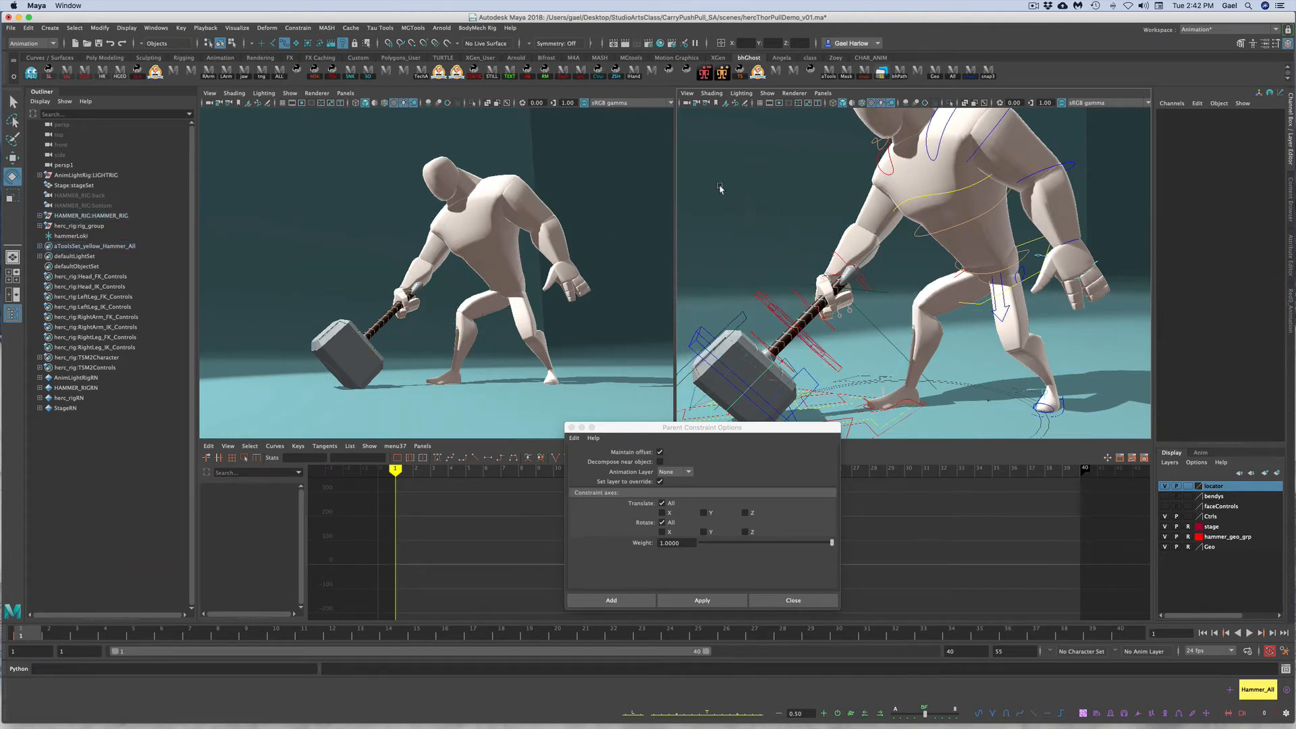
click(779, 212)
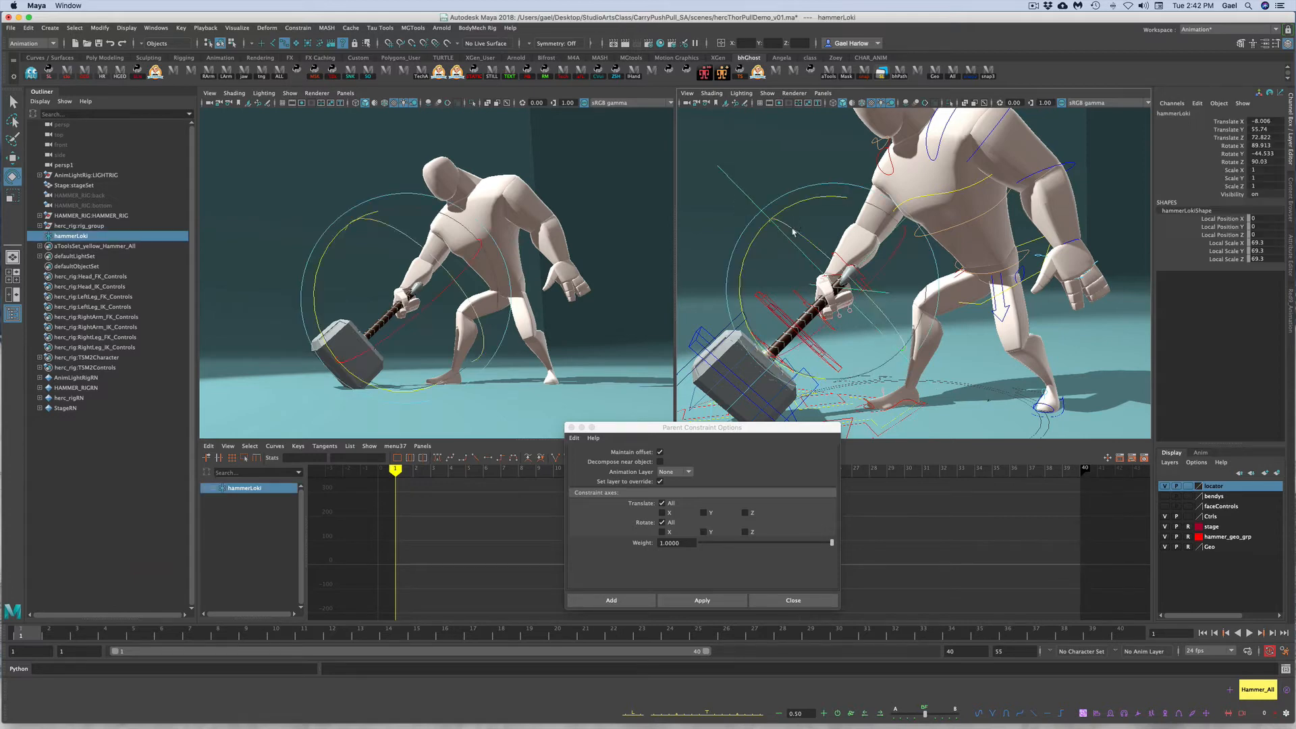
drag(796, 201, 771, 162)
click(801, 154)
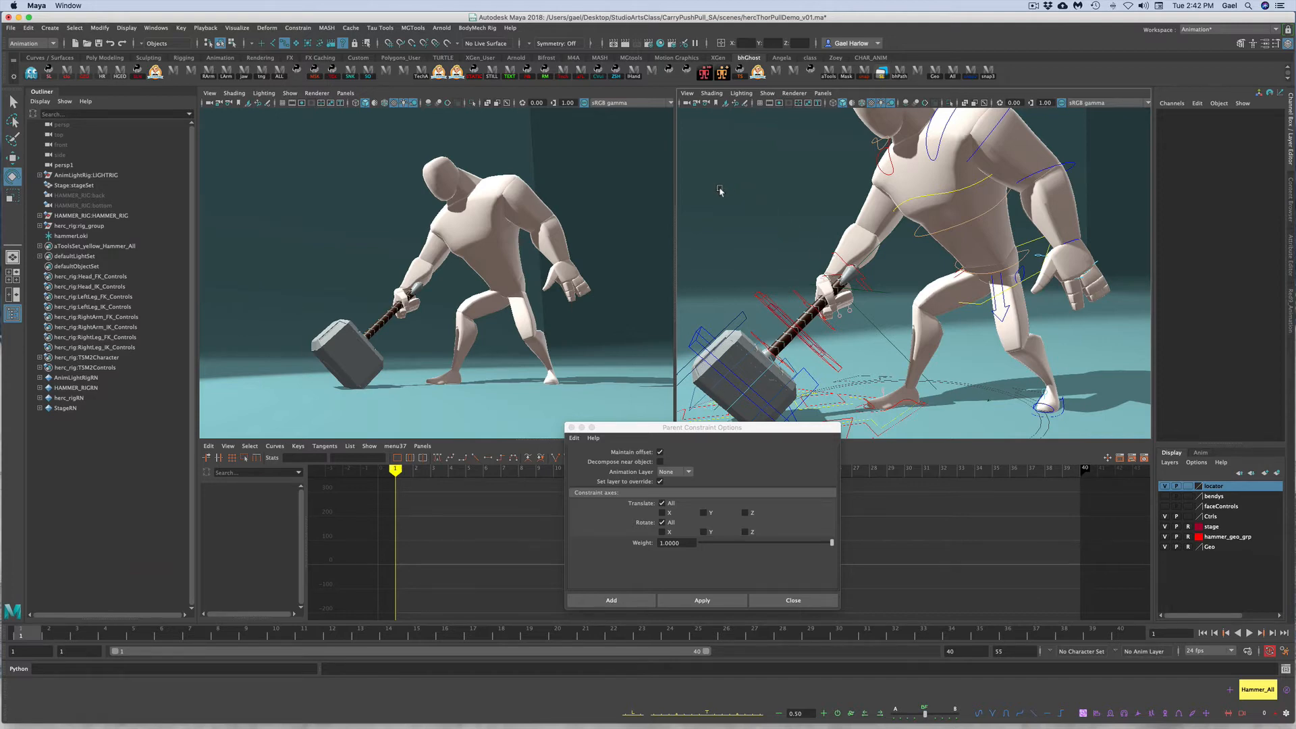
drag(720, 190, 782, 204)
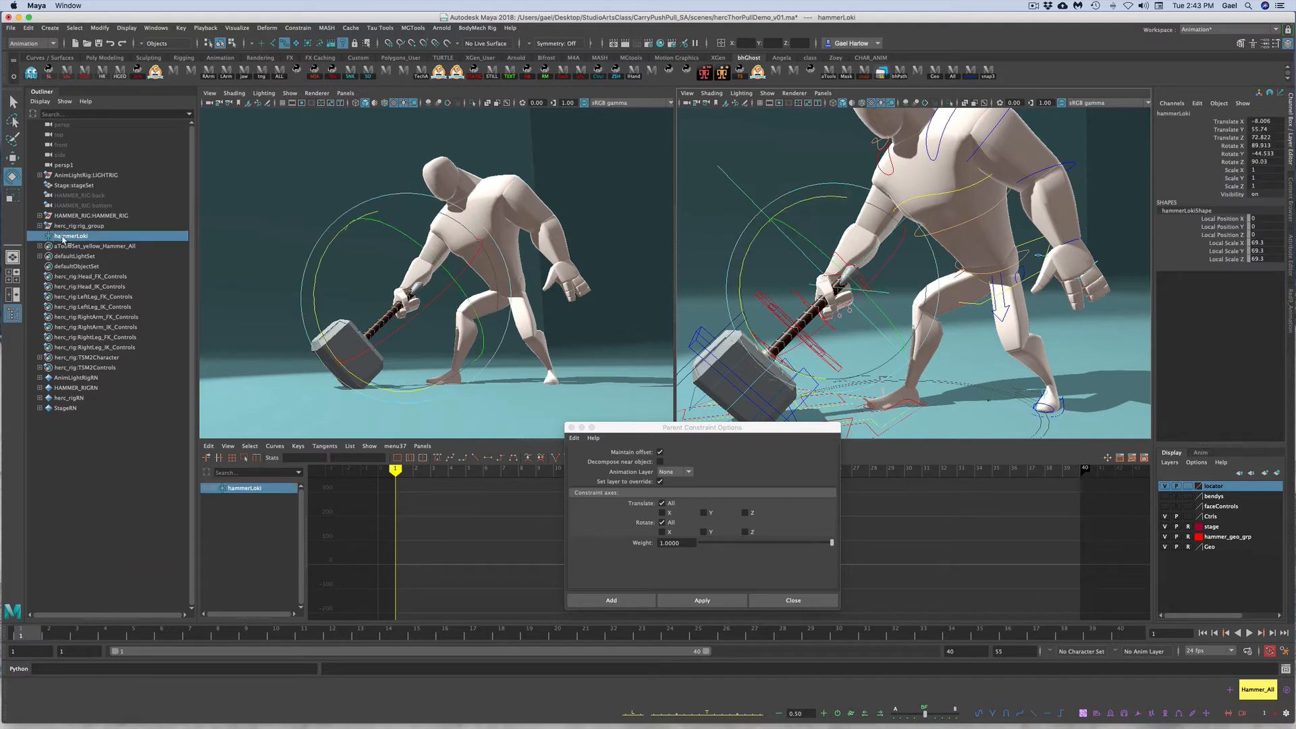
click(771, 139)
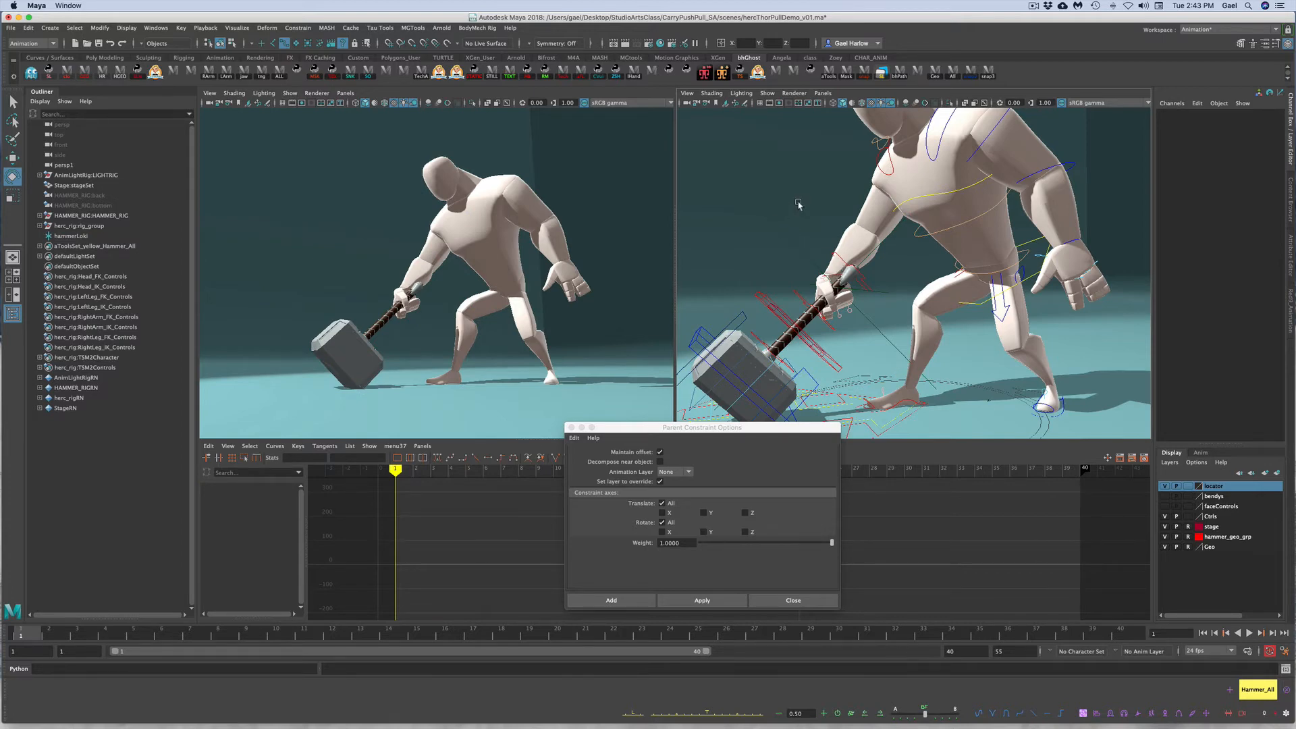
Duplicate the hammerLoki locator
alt+drag(763, 230, 882, 215)
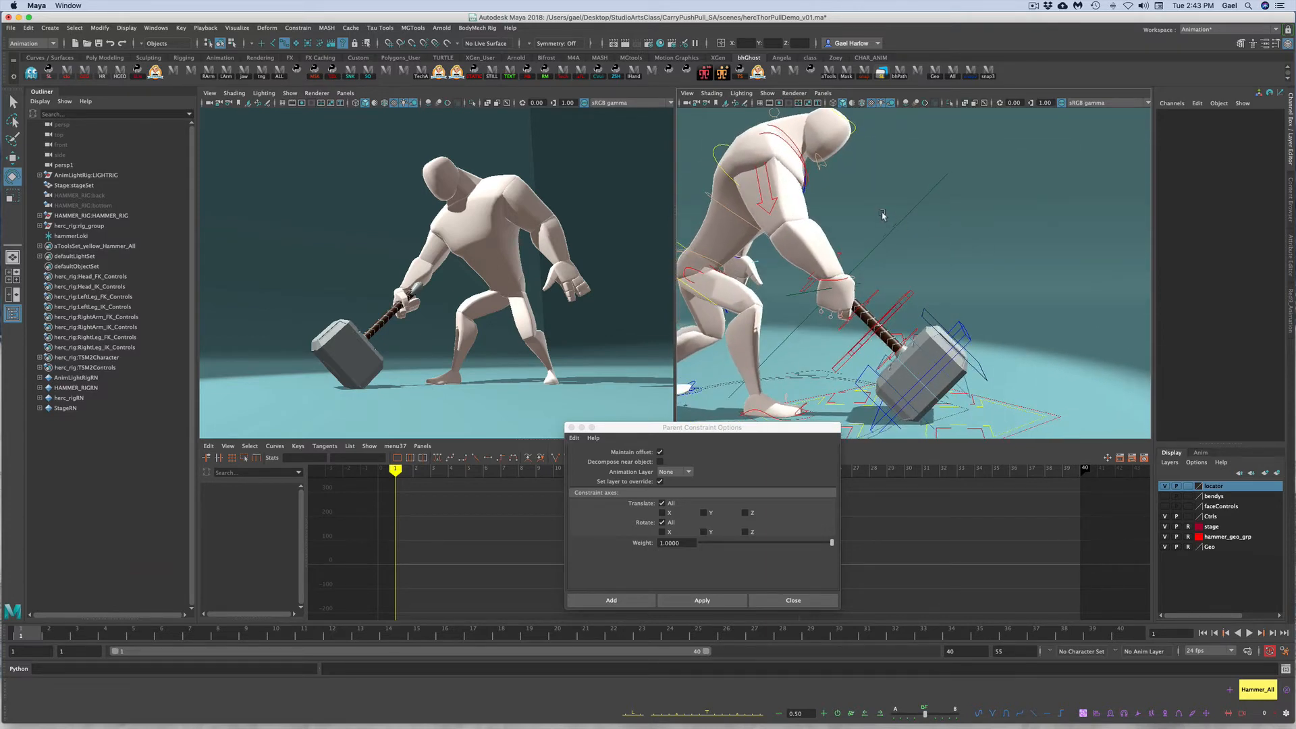
click(908, 215)
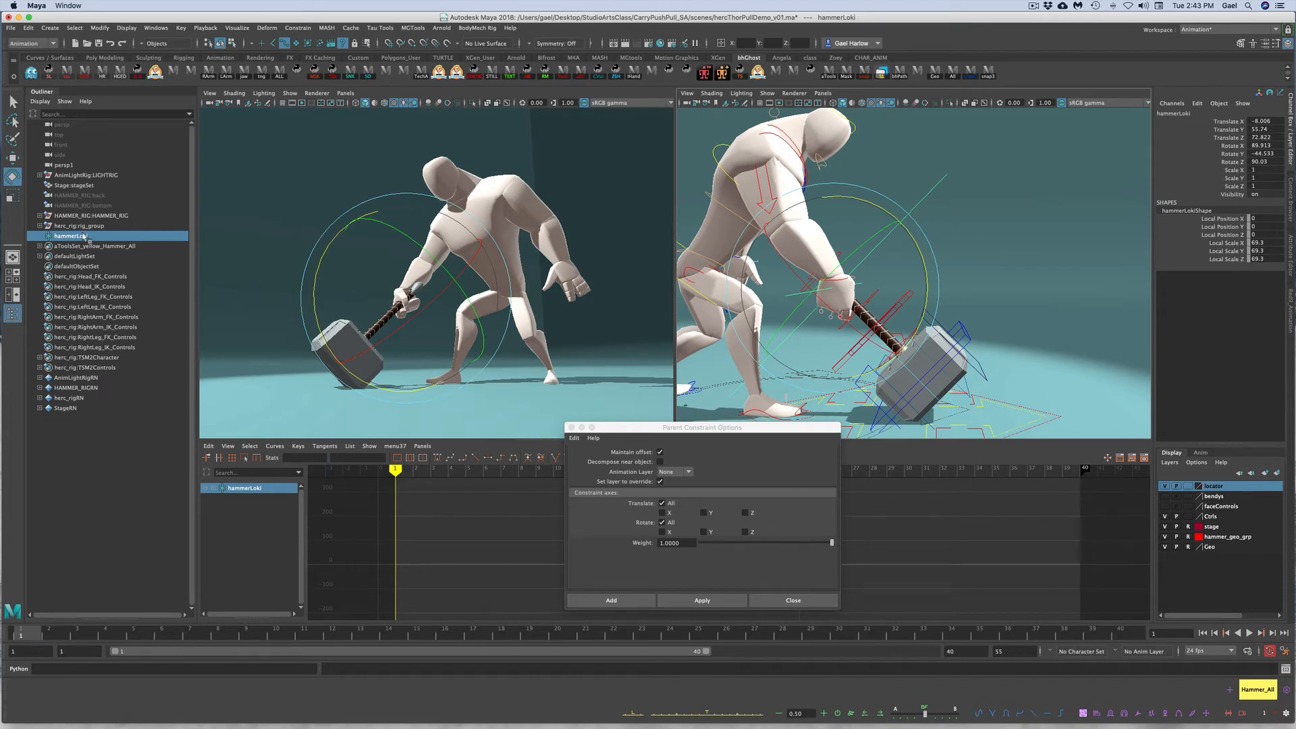
key(ctrl+d)
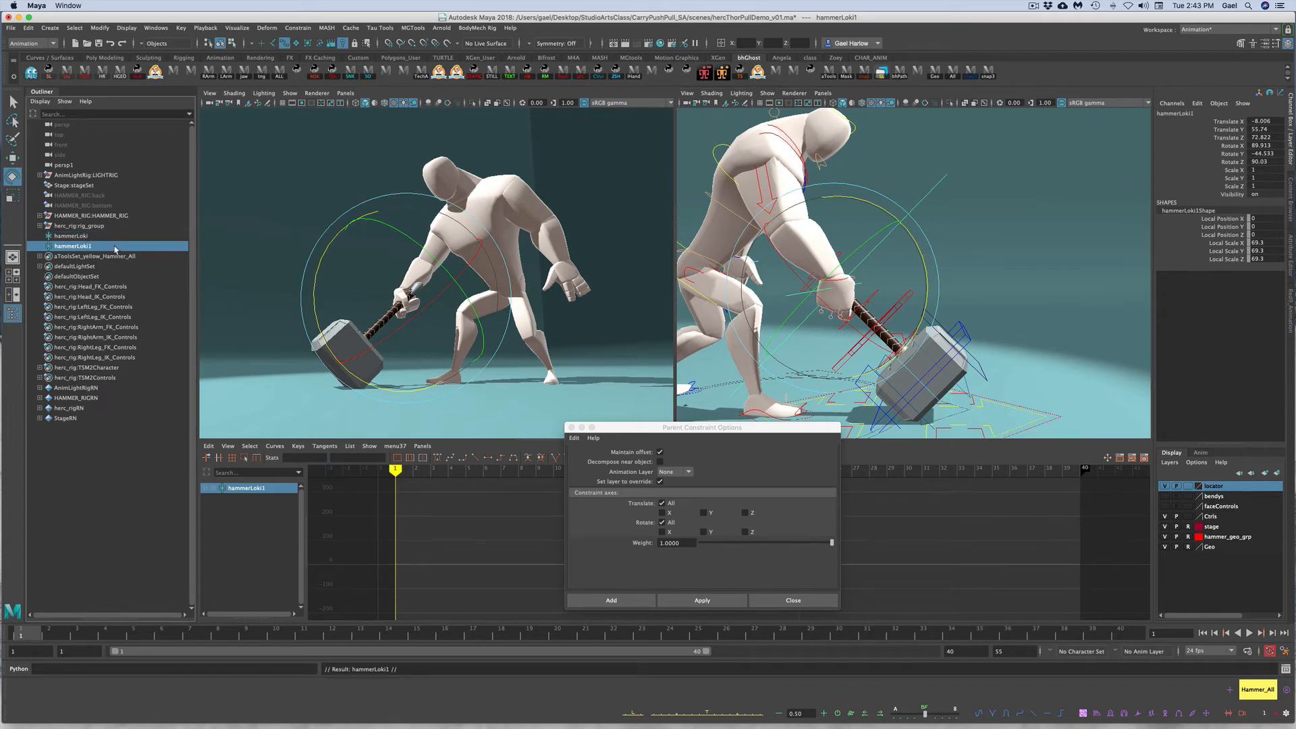
Make another duplicate of the hammerLoki locator and rename the first copy rArmLoki
key(ctrl+d)
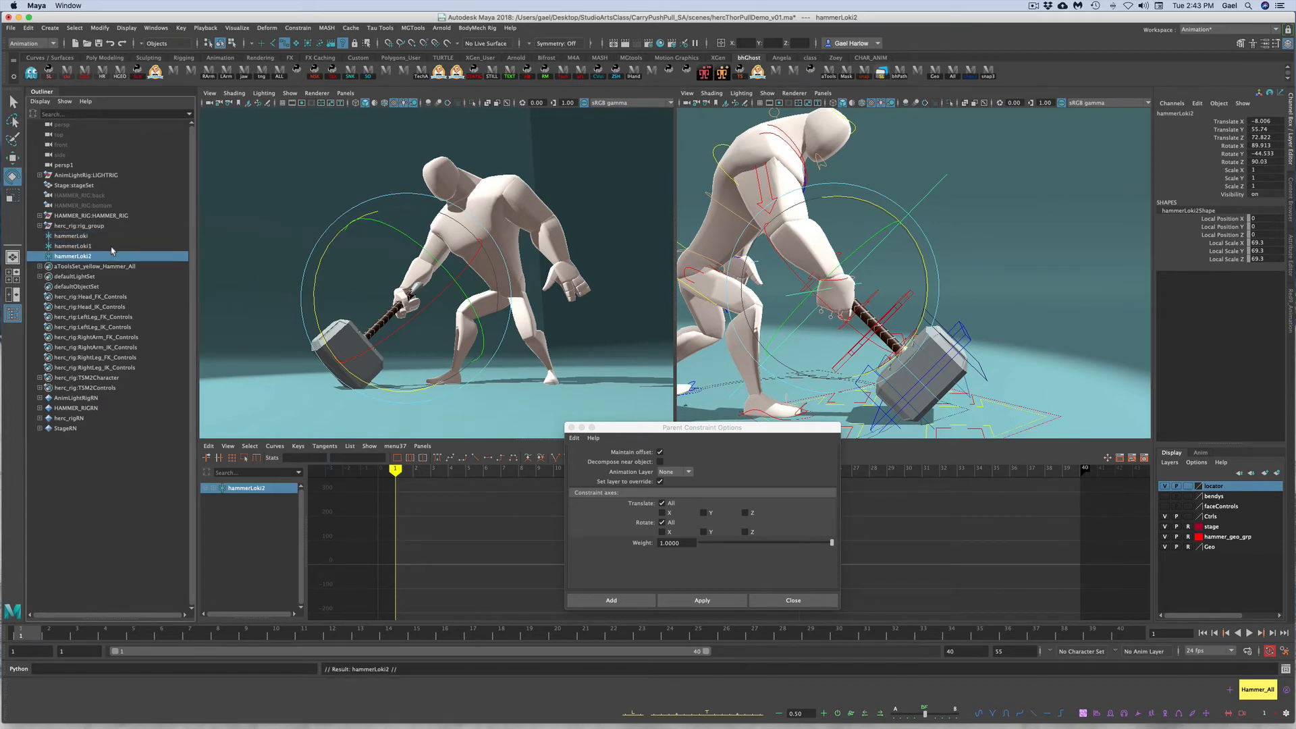
click(74, 249)
double_click(79, 248)
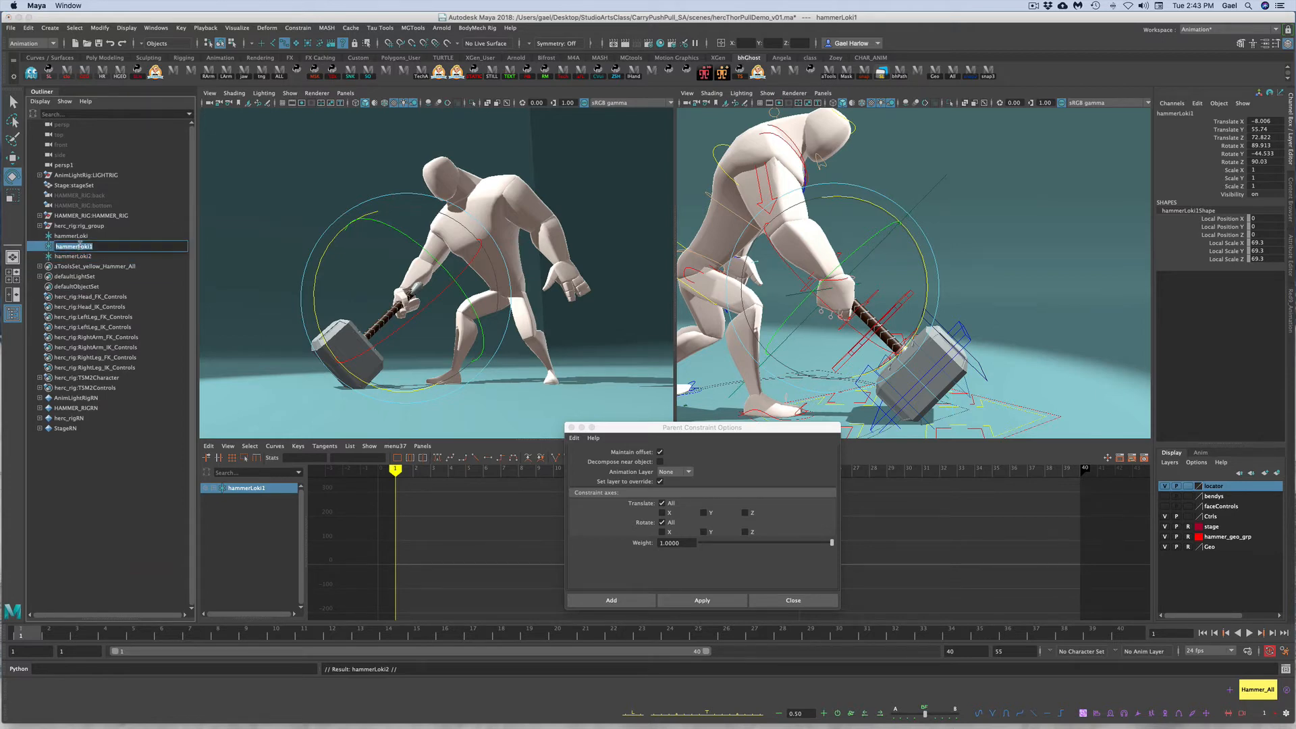
text(rArmLoki)
key(Return)
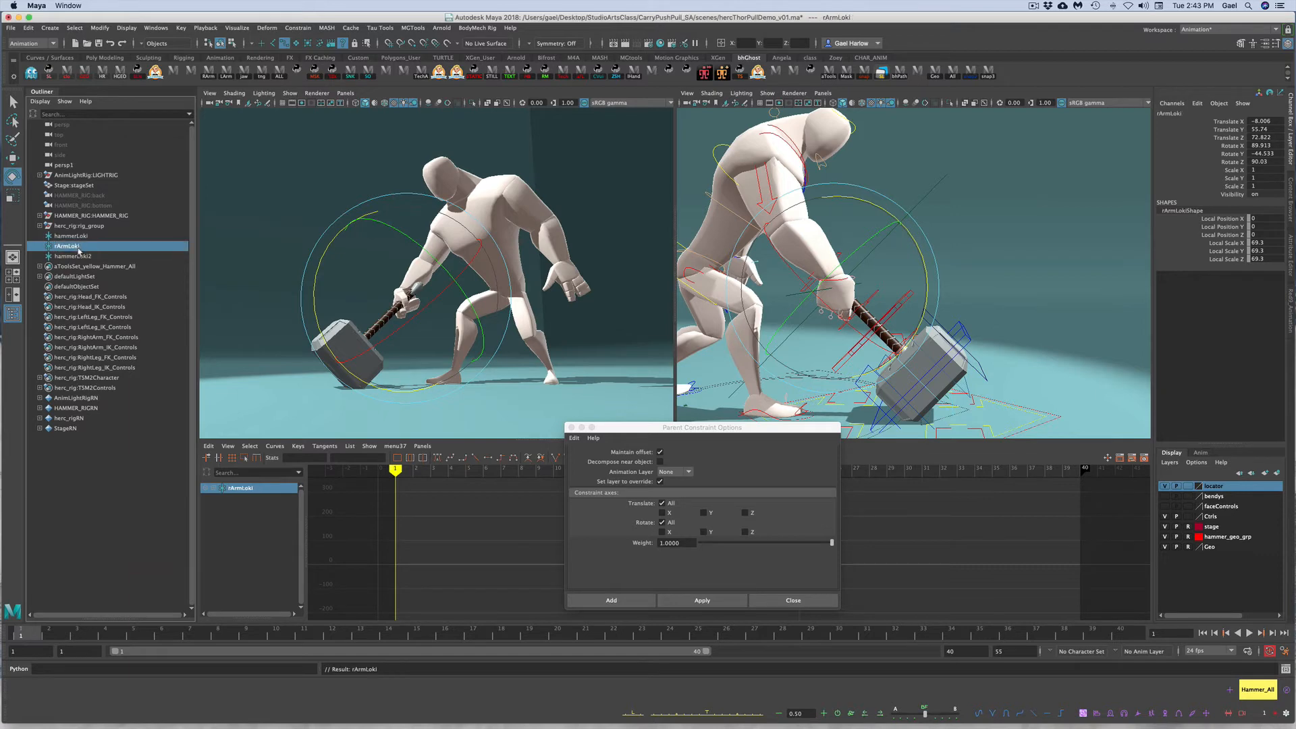
Rename the second locator copy, hammerLoki2, to rArmLoki2
click(75, 256)
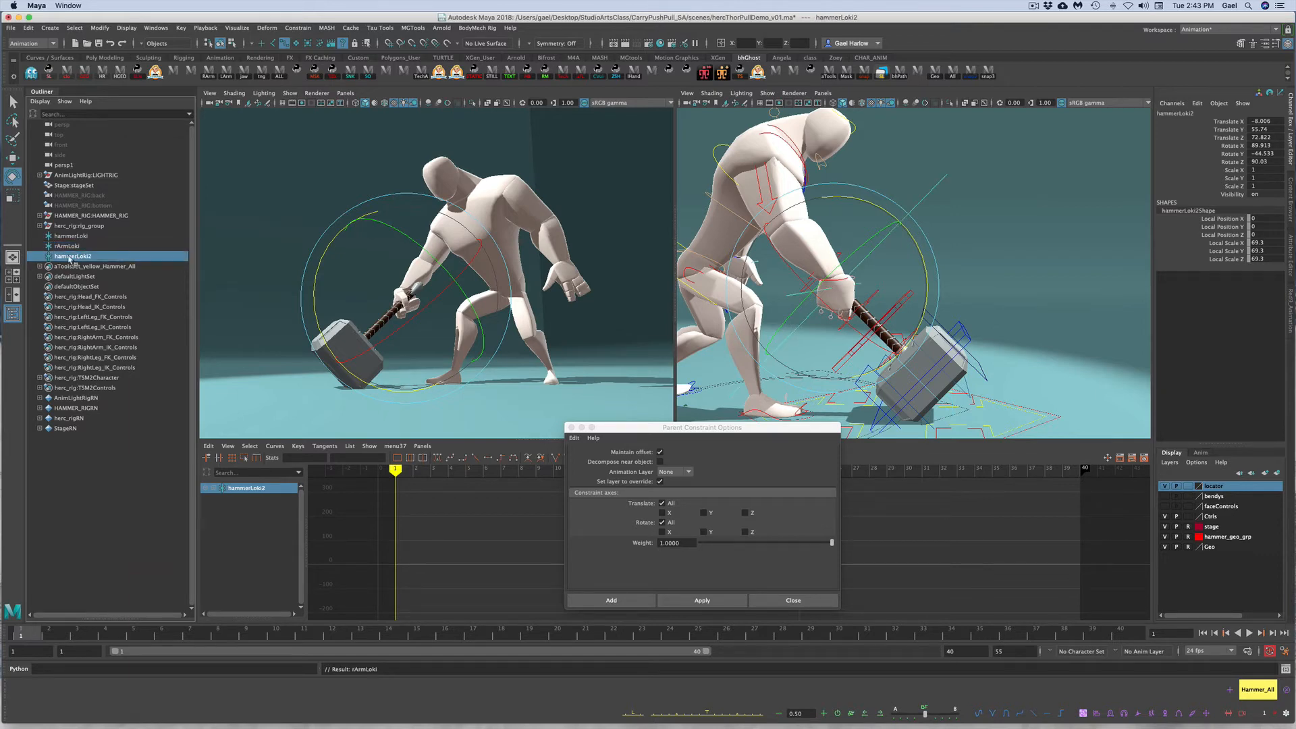
double_click(68, 256)
text(rArm)
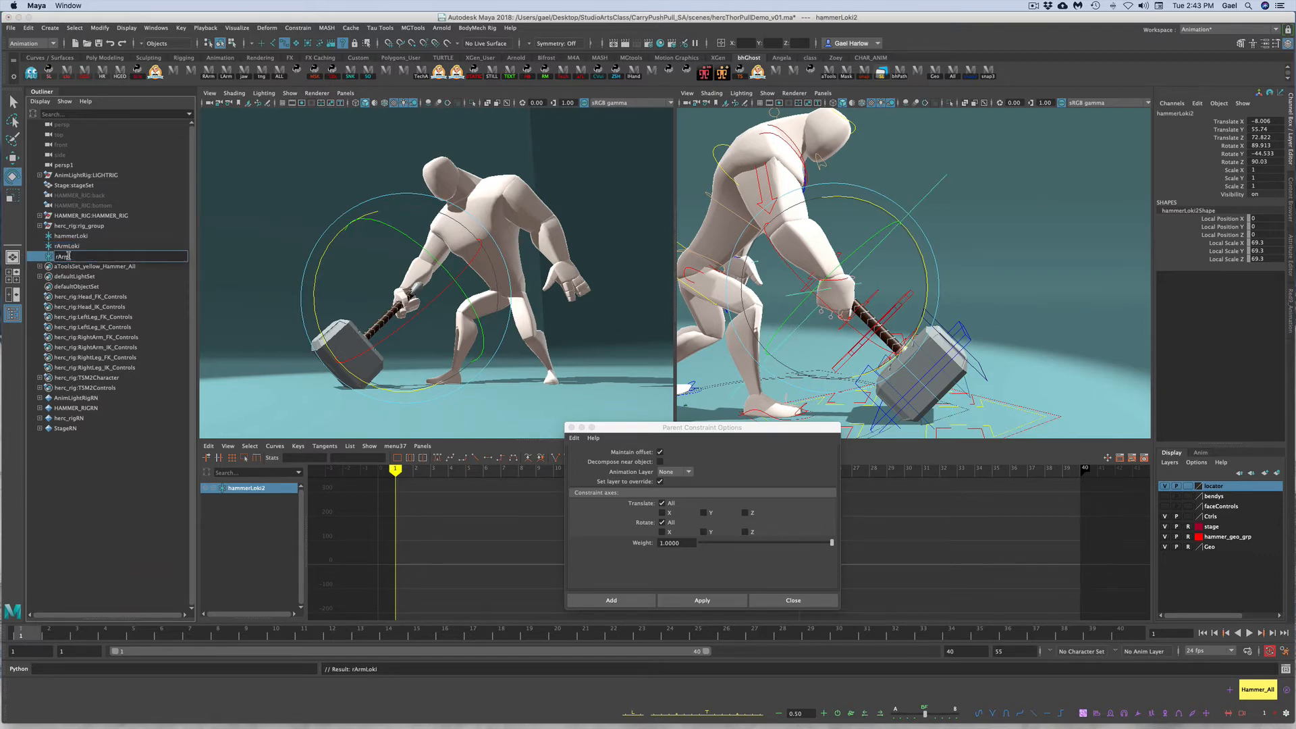
text(Lok2)
key(Return)
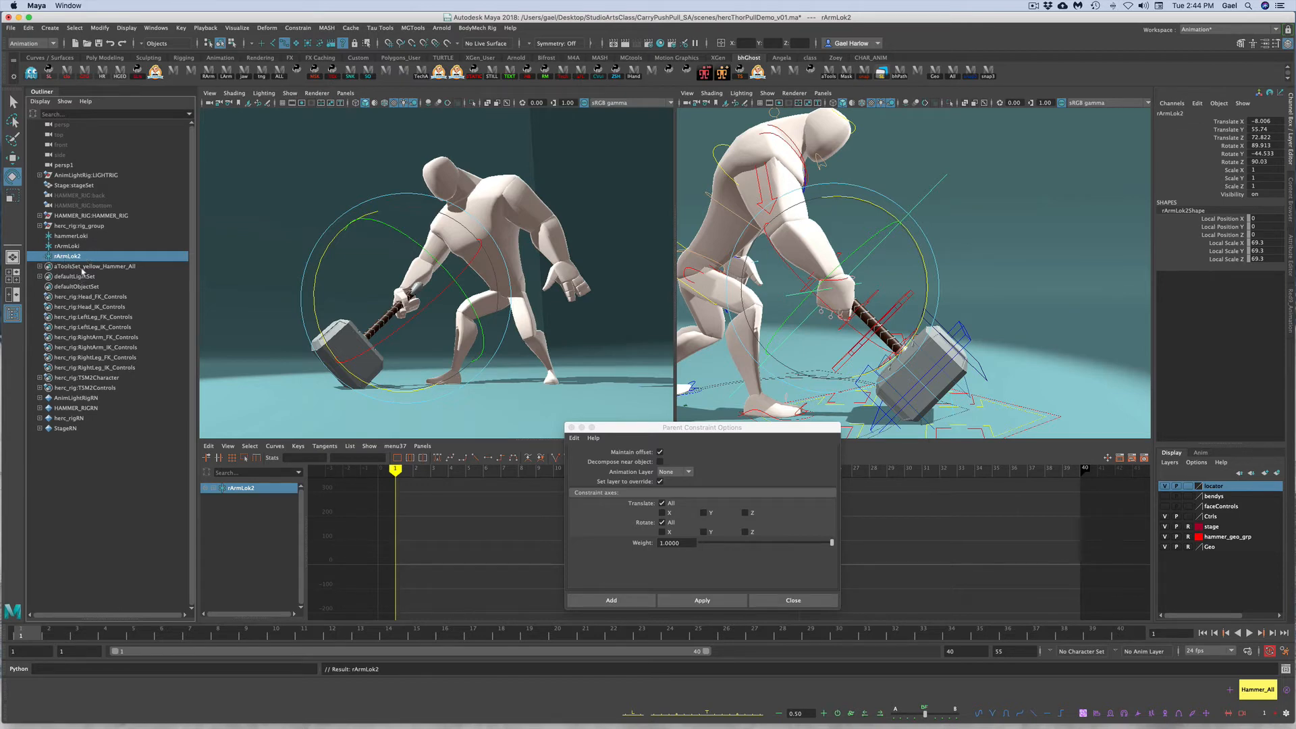
double_click(72, 257)
click(87, 256)
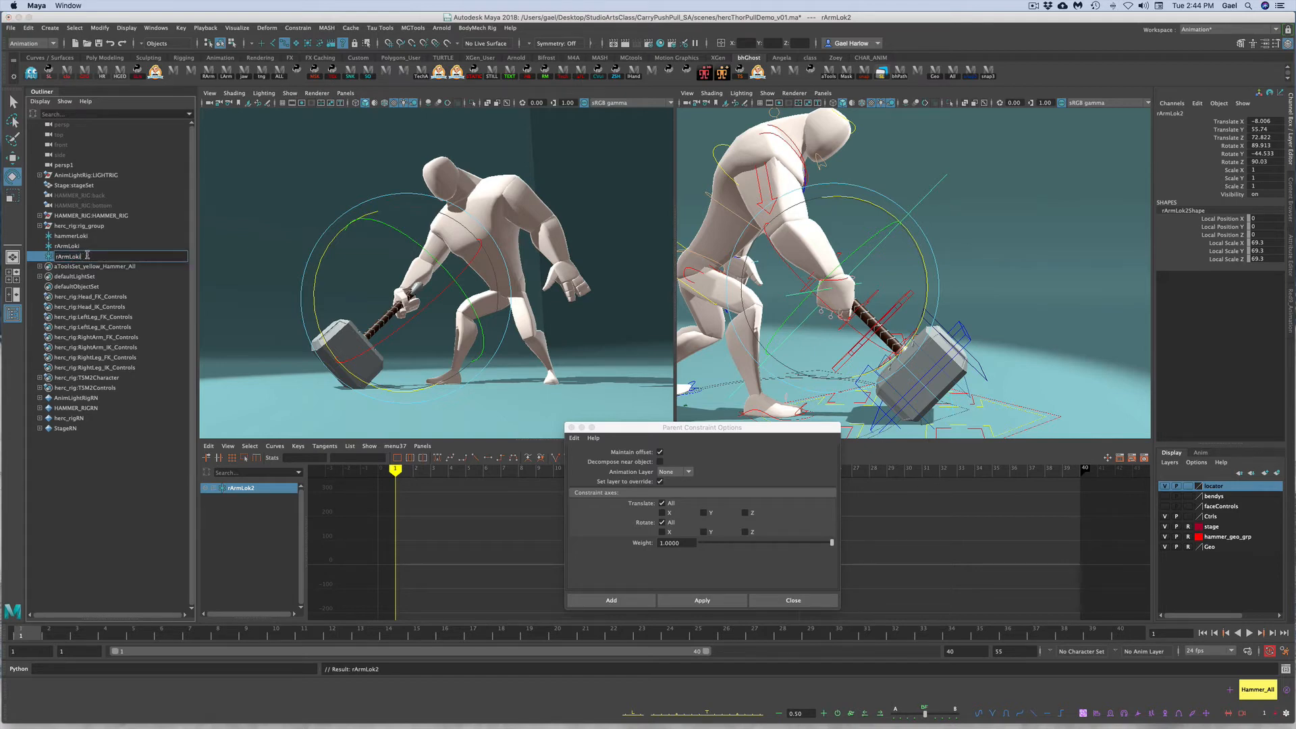
key(Return)
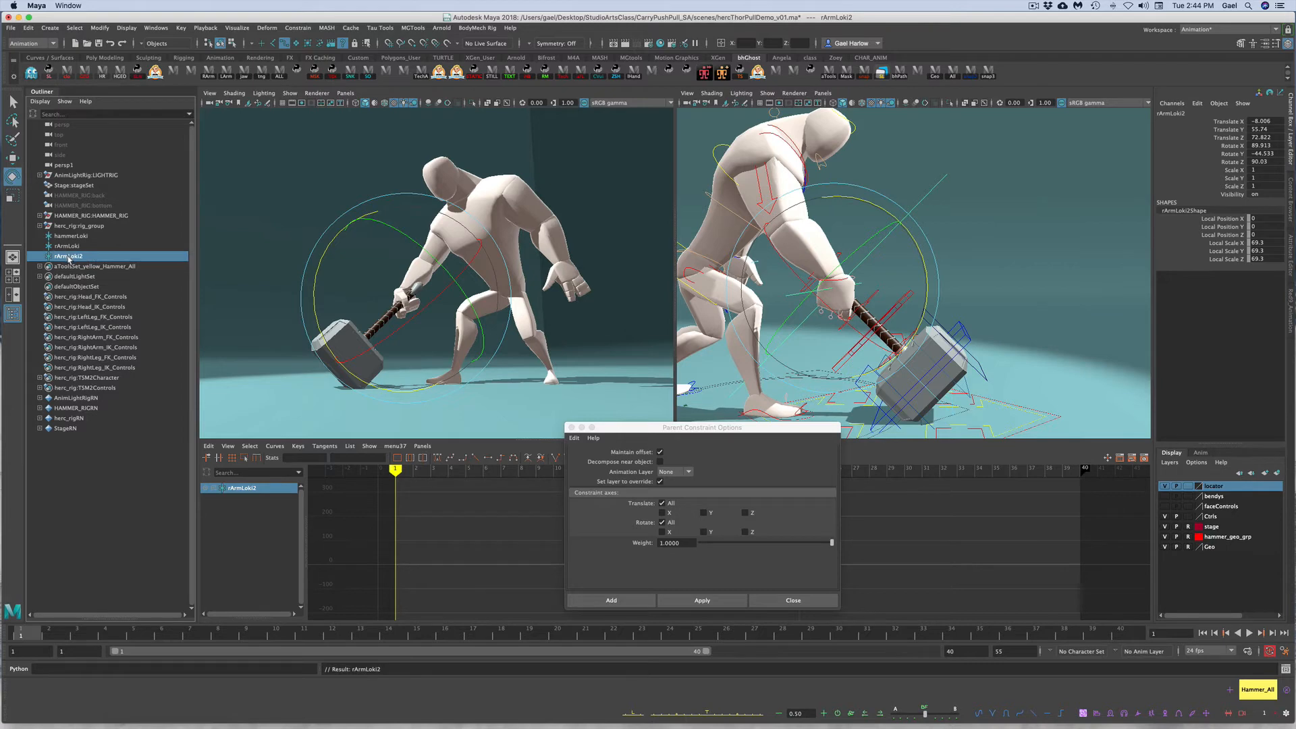
Parent rArmLoki2 under rArmLoki, and rArmLoki under hammerLoki, to build a three-level locator hierarchy
middle_drag(66, 256, 71, 247)
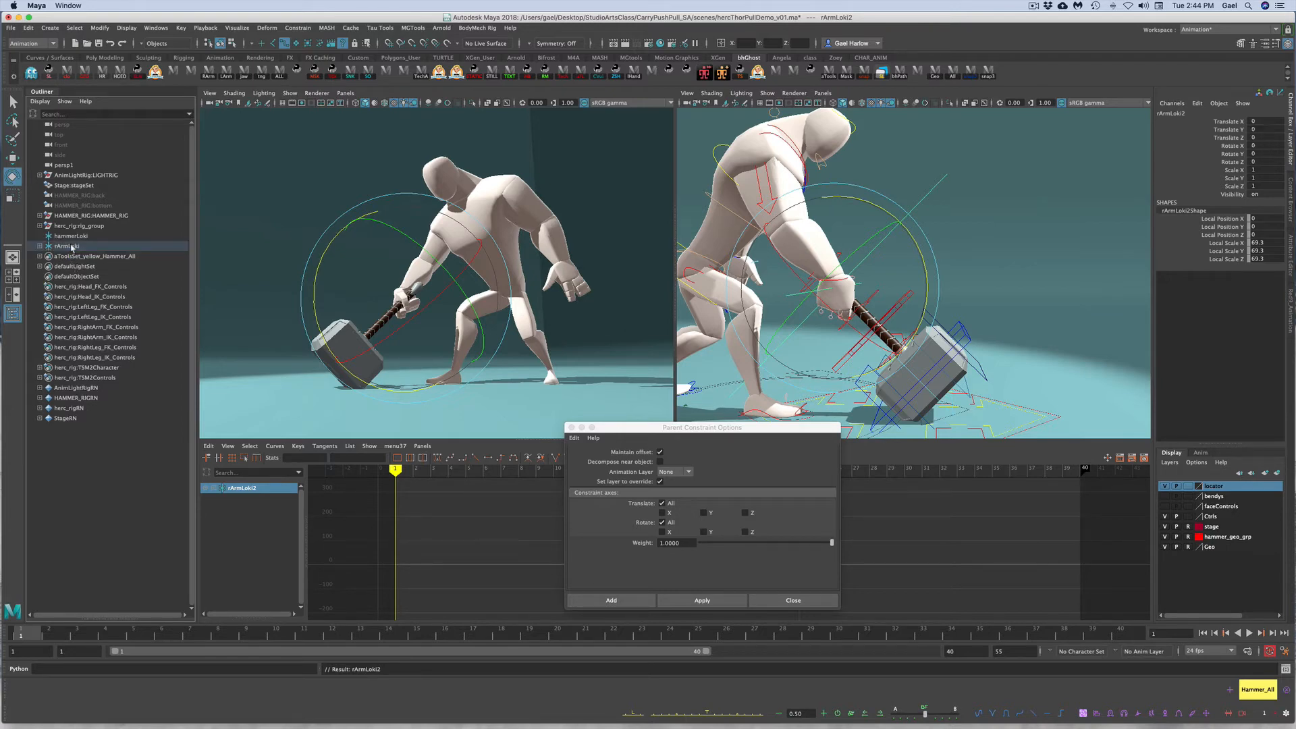
click(40, 246)
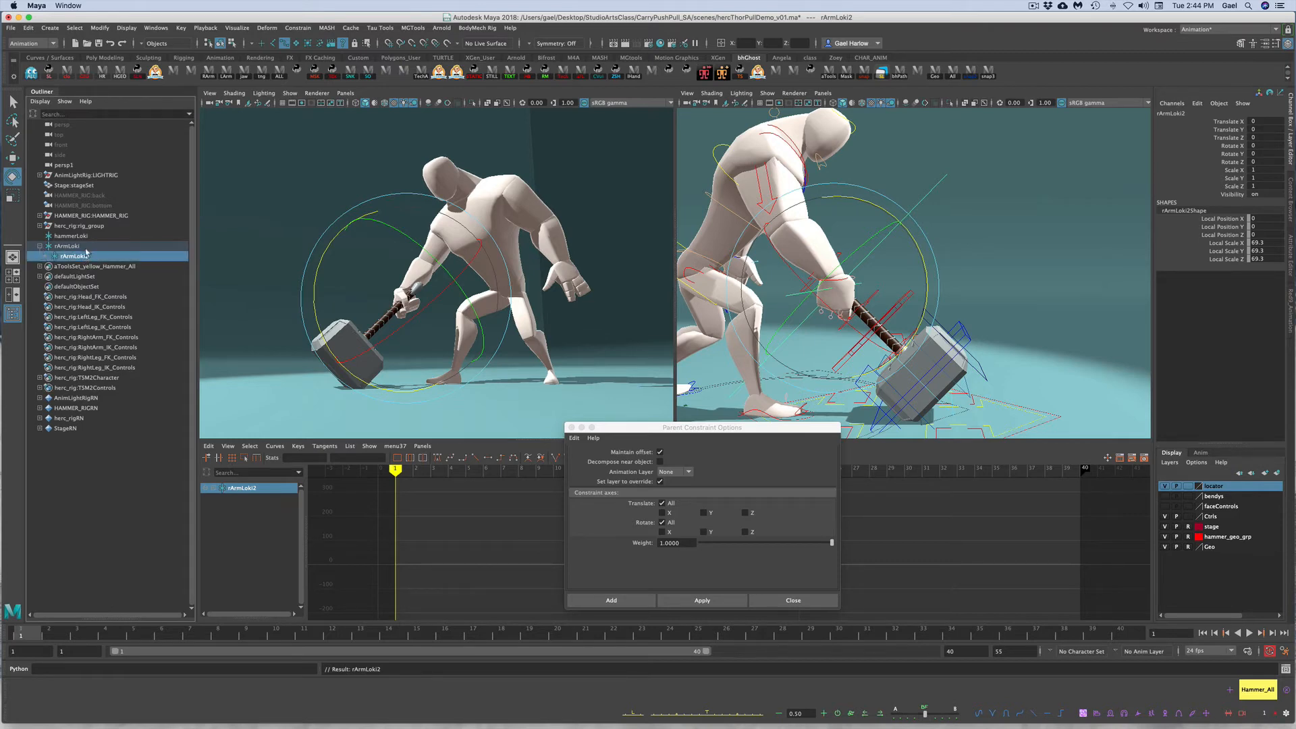
click(71, 248)
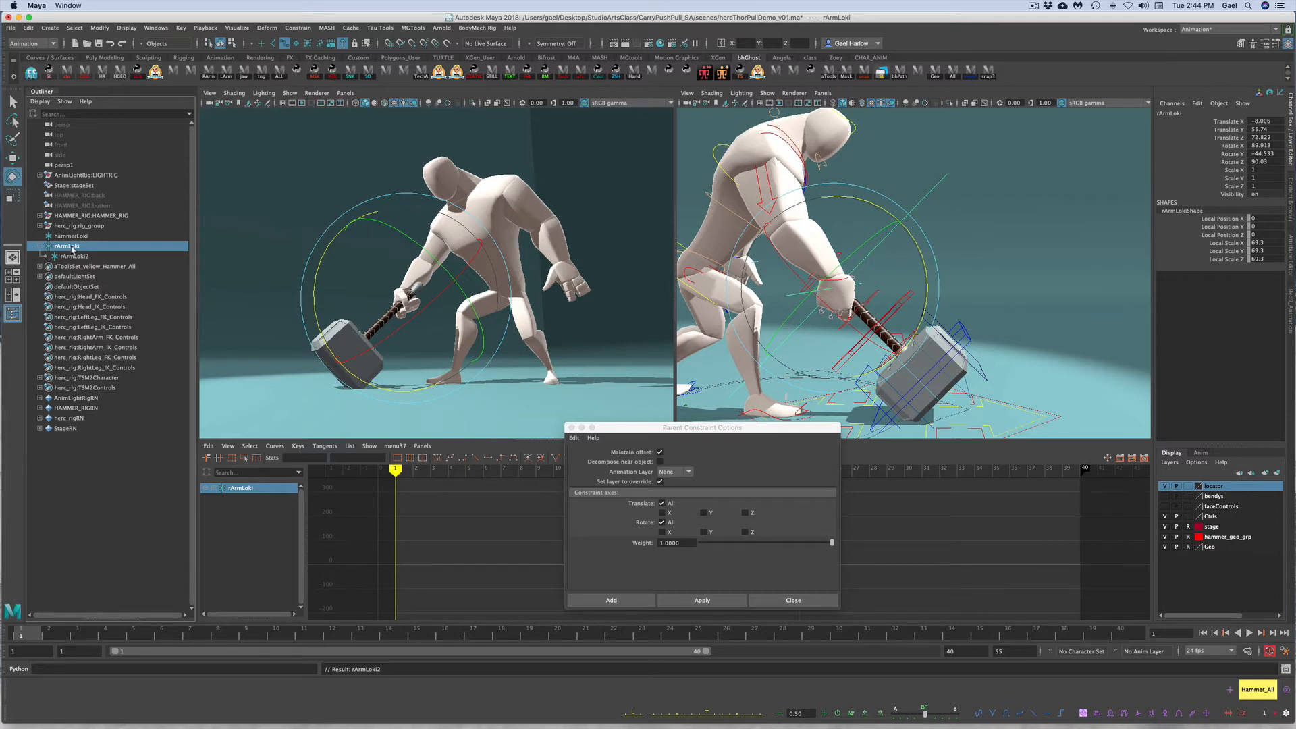
mouse_move(71, 248)
middle_down()
mouse_move(79, 240)
mouse_move(62, 237)
middle_up()
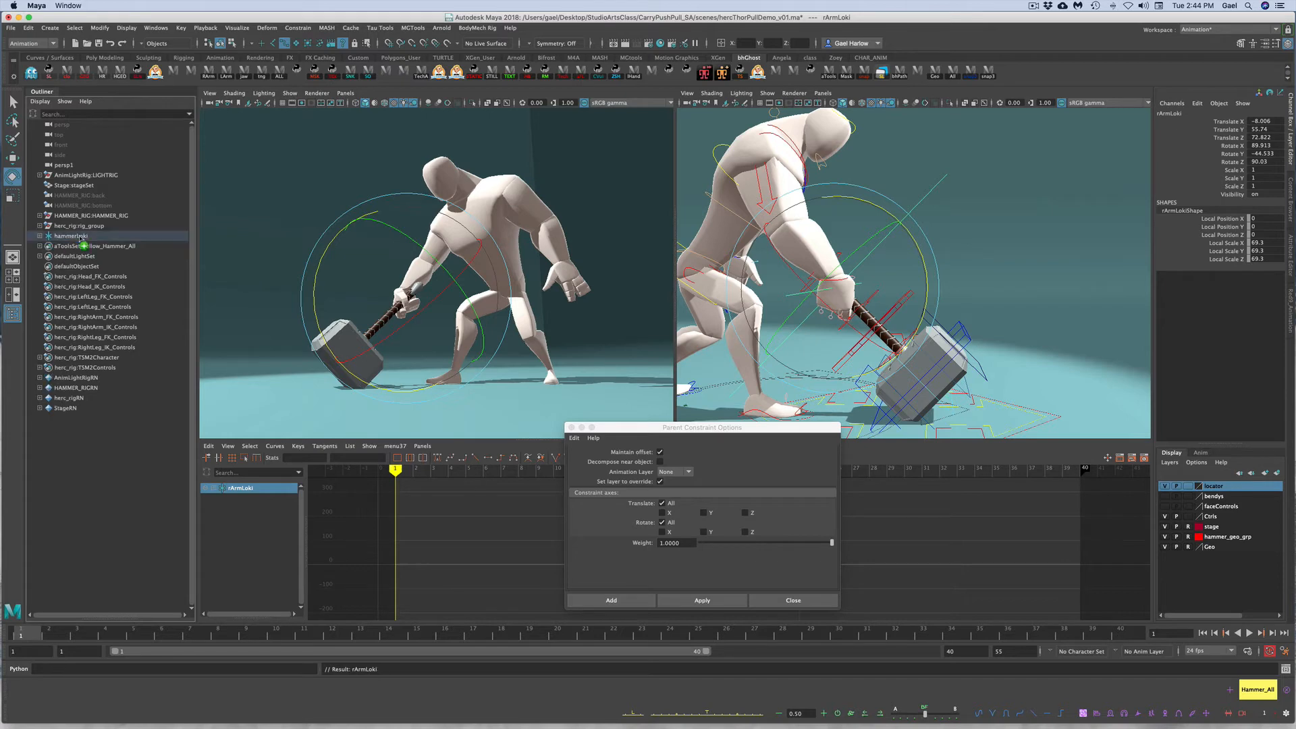
click(39, 236)
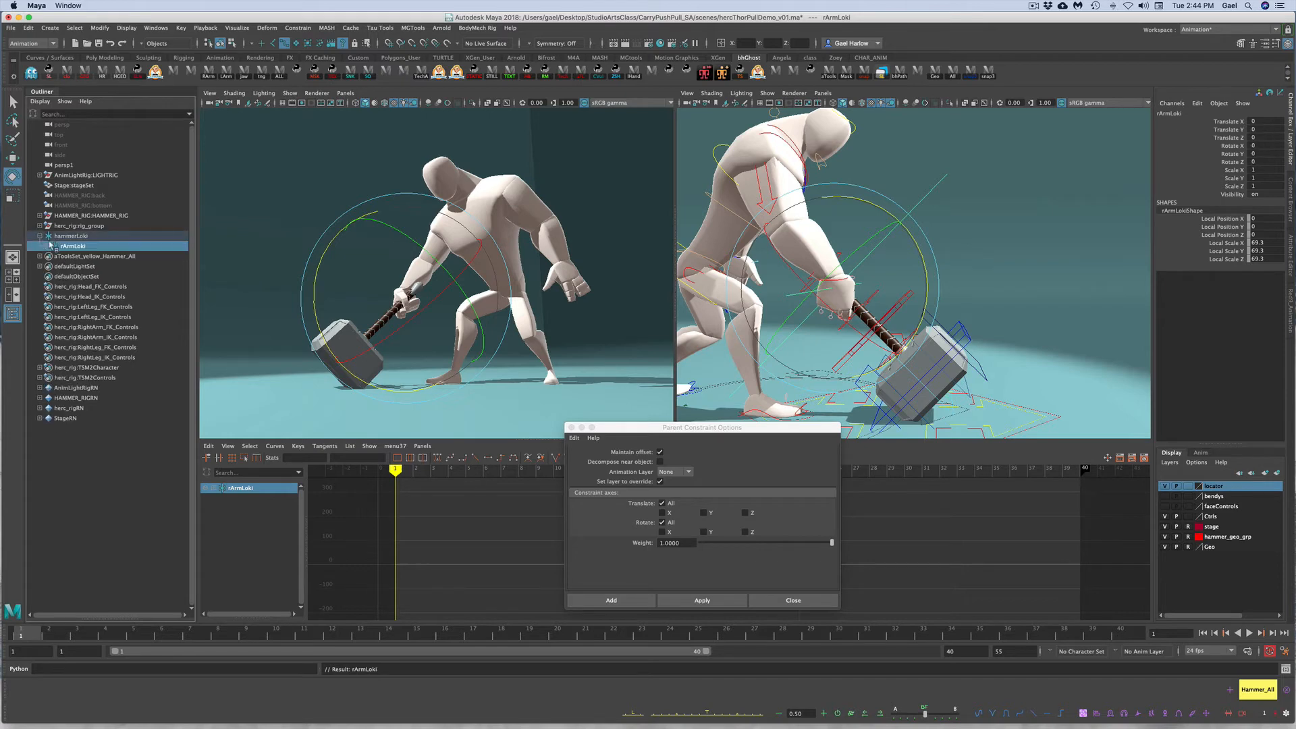
click(85, 257)
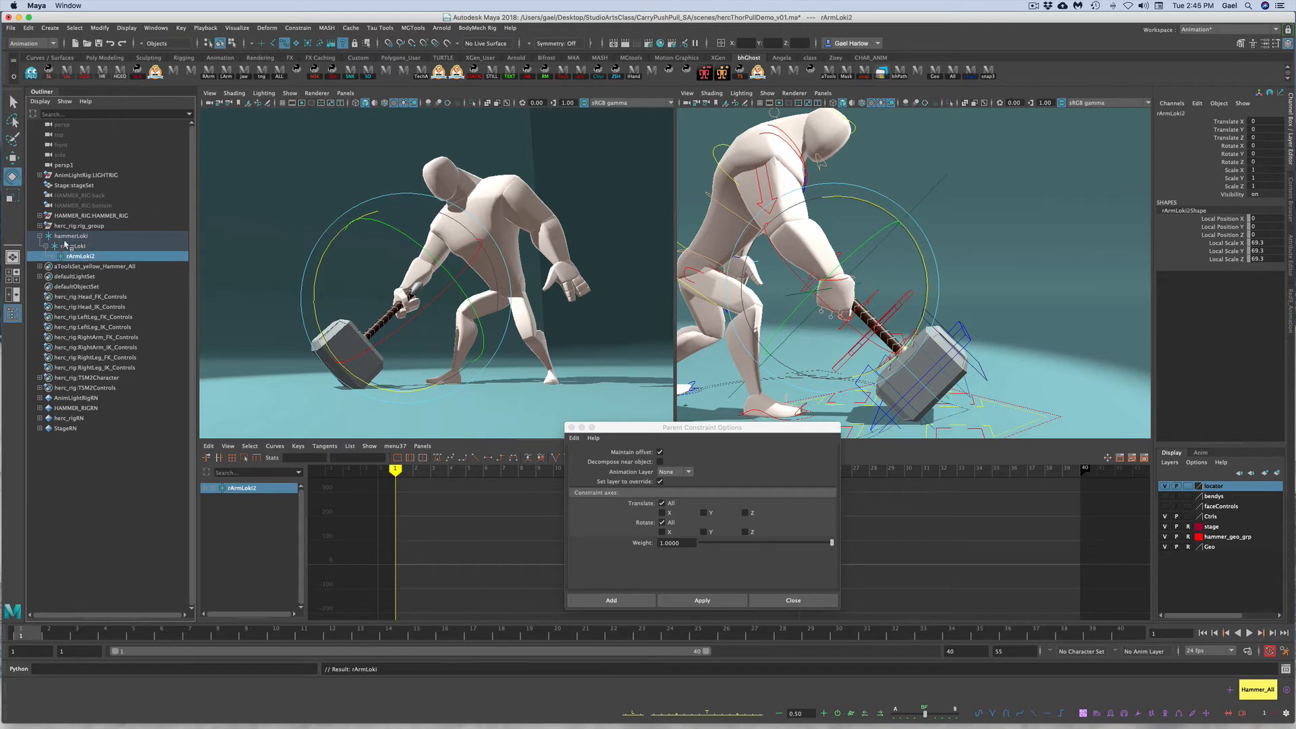
Test rotating the hammerLoki locator with its new children, undo the rotation, and clear the selection
click(74, 236)
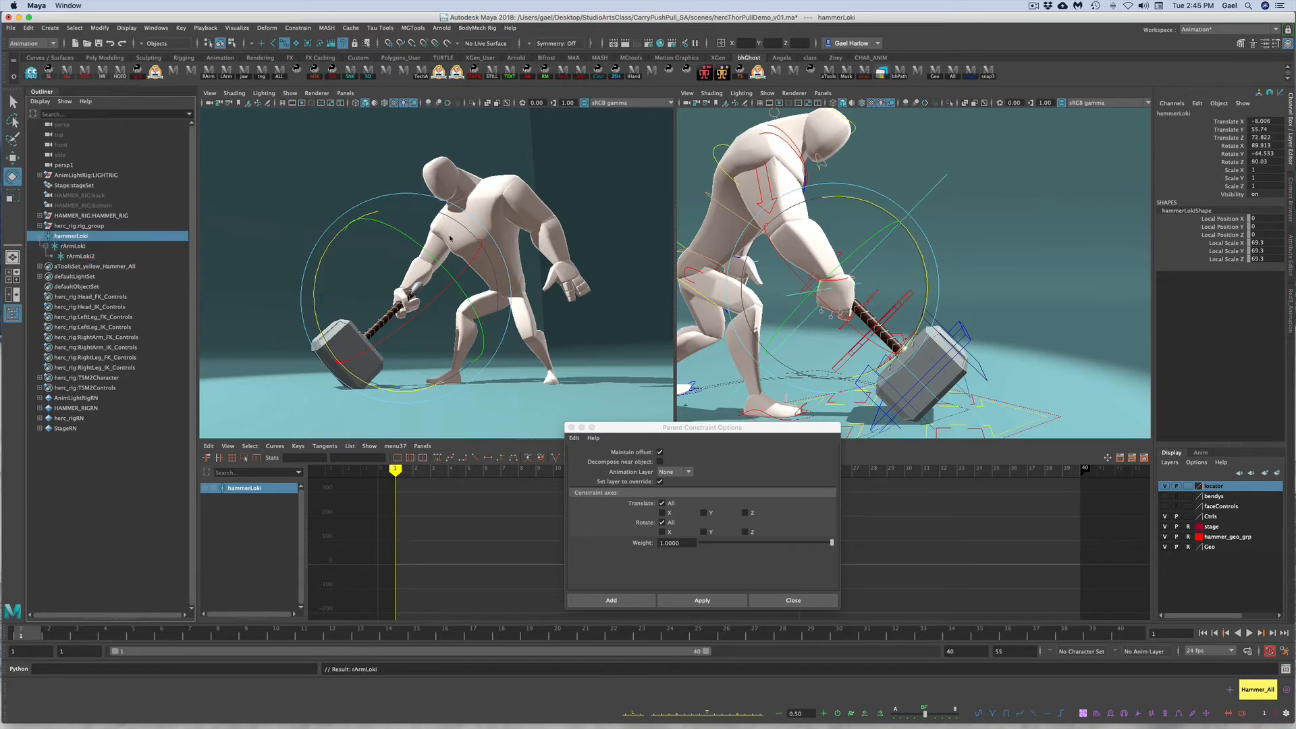
drag(884, 209, 819, 202)
key(ctrl+z)
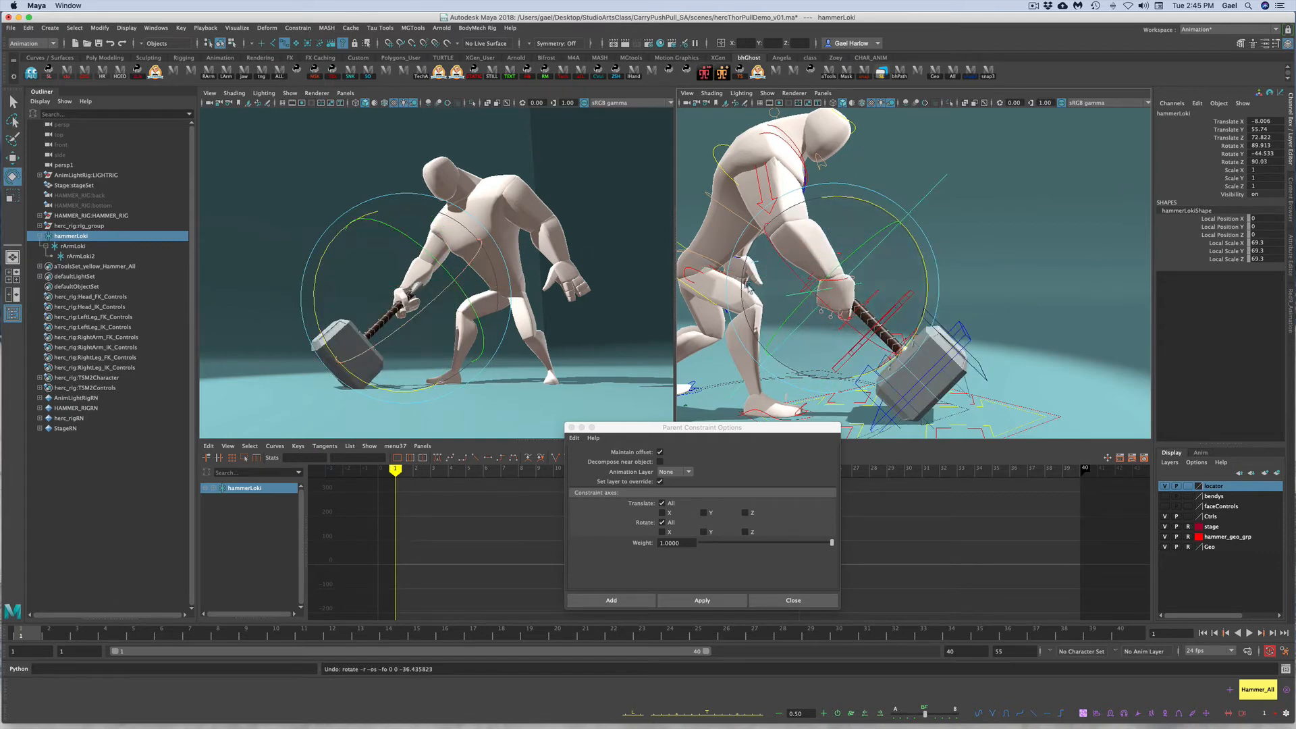
click(1033, 261)
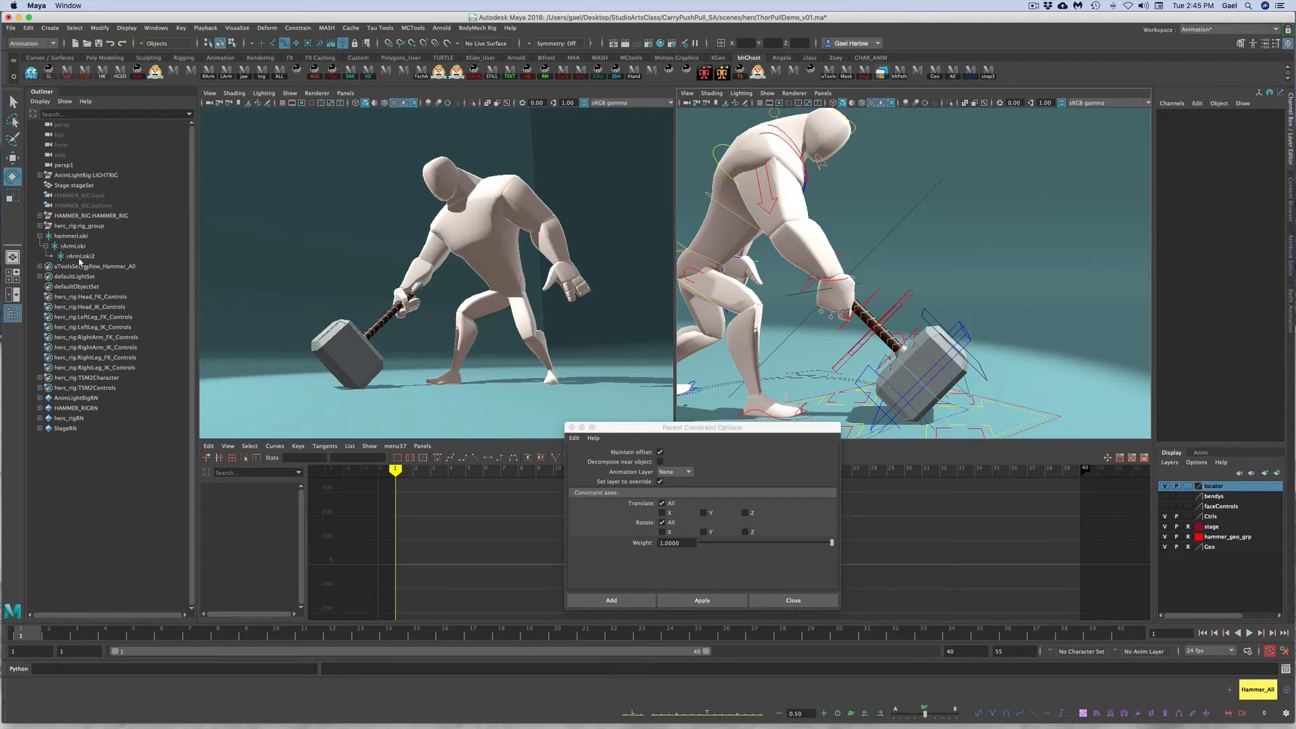
Parent-constrain the Herc rig's right arm IK control to rArmLoki2 with maintained offset on all axes, and close the constraint options
click(79, 257)
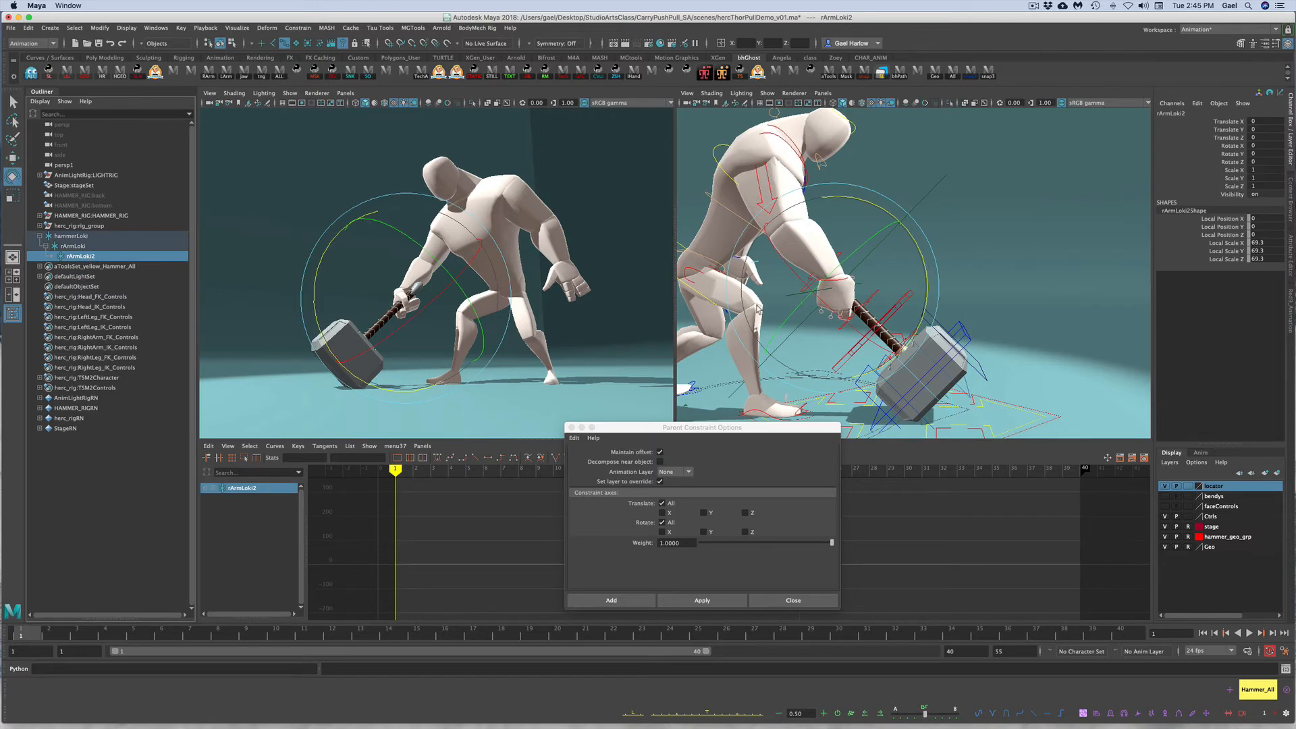
key(q)
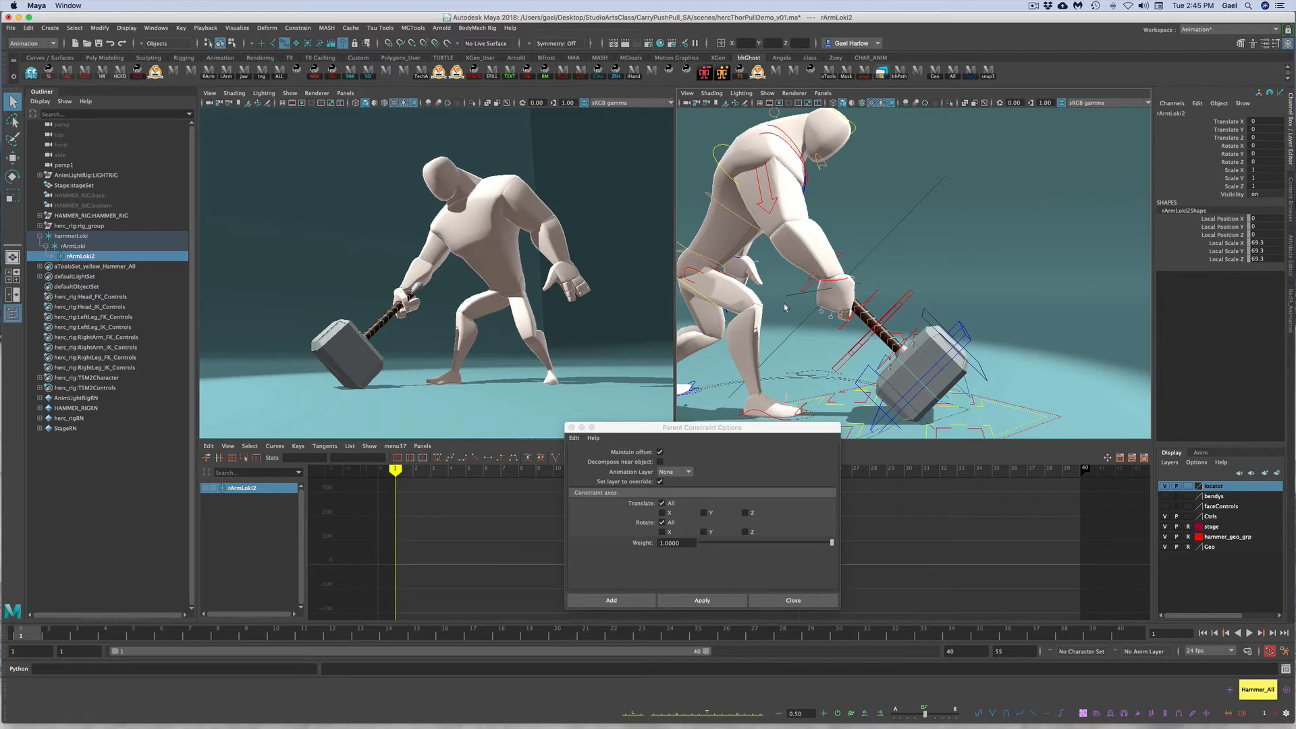
alt+right_drag(785, 308, 821, 304)
alt+middle_drag(822, 304, 852, 302)
alt+drag(853, 302, 830, 302)
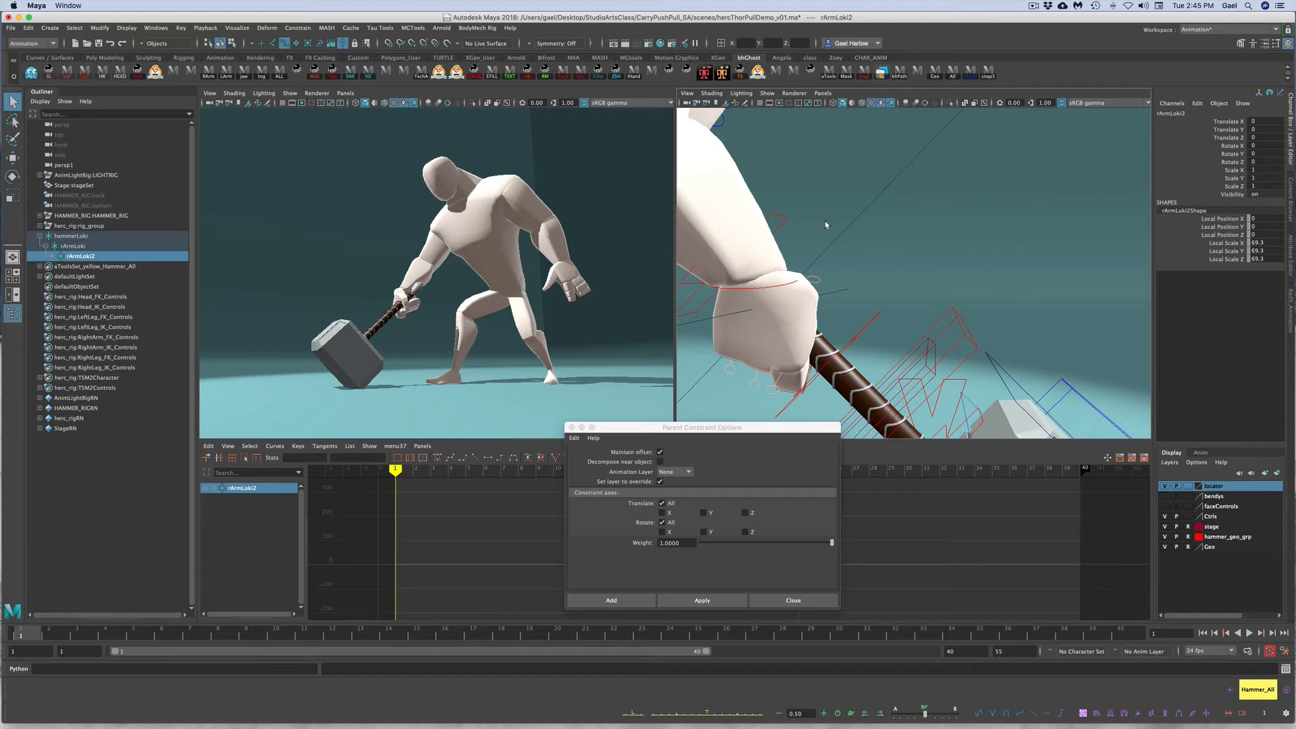
shift+click(754, 292)
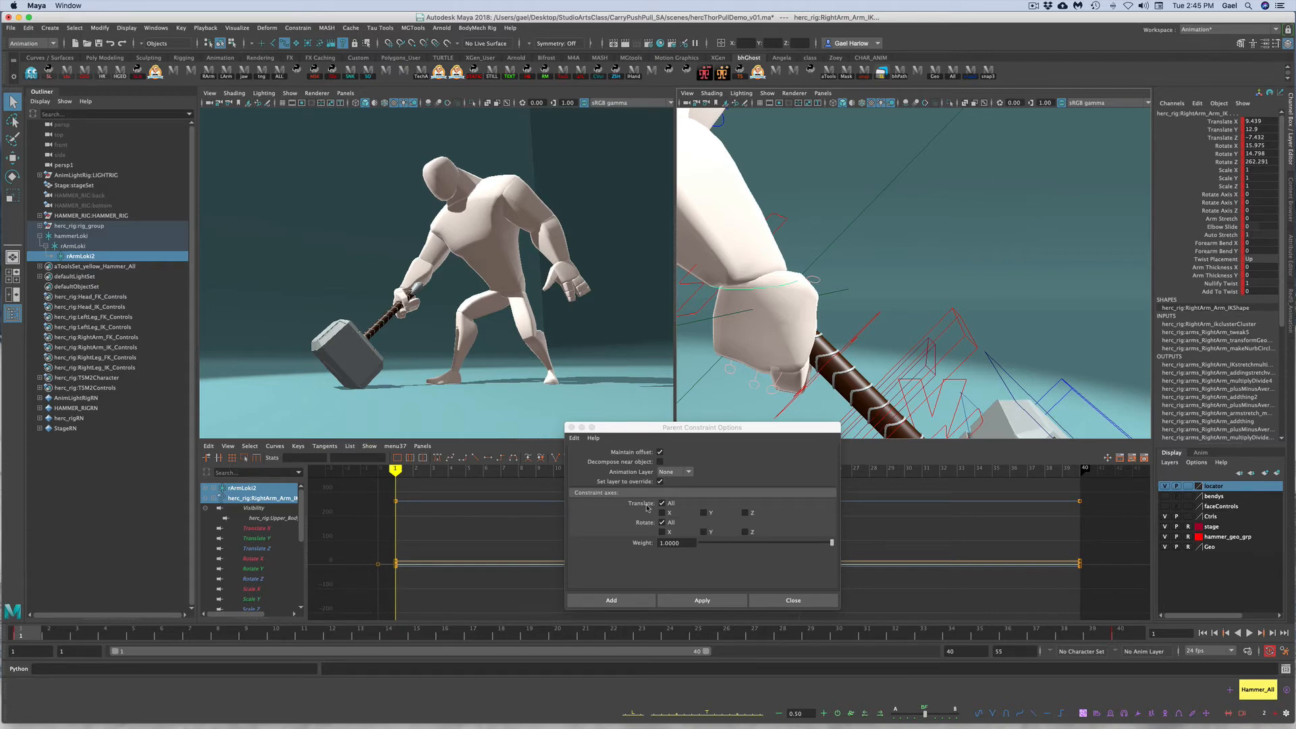
click(730, 600)
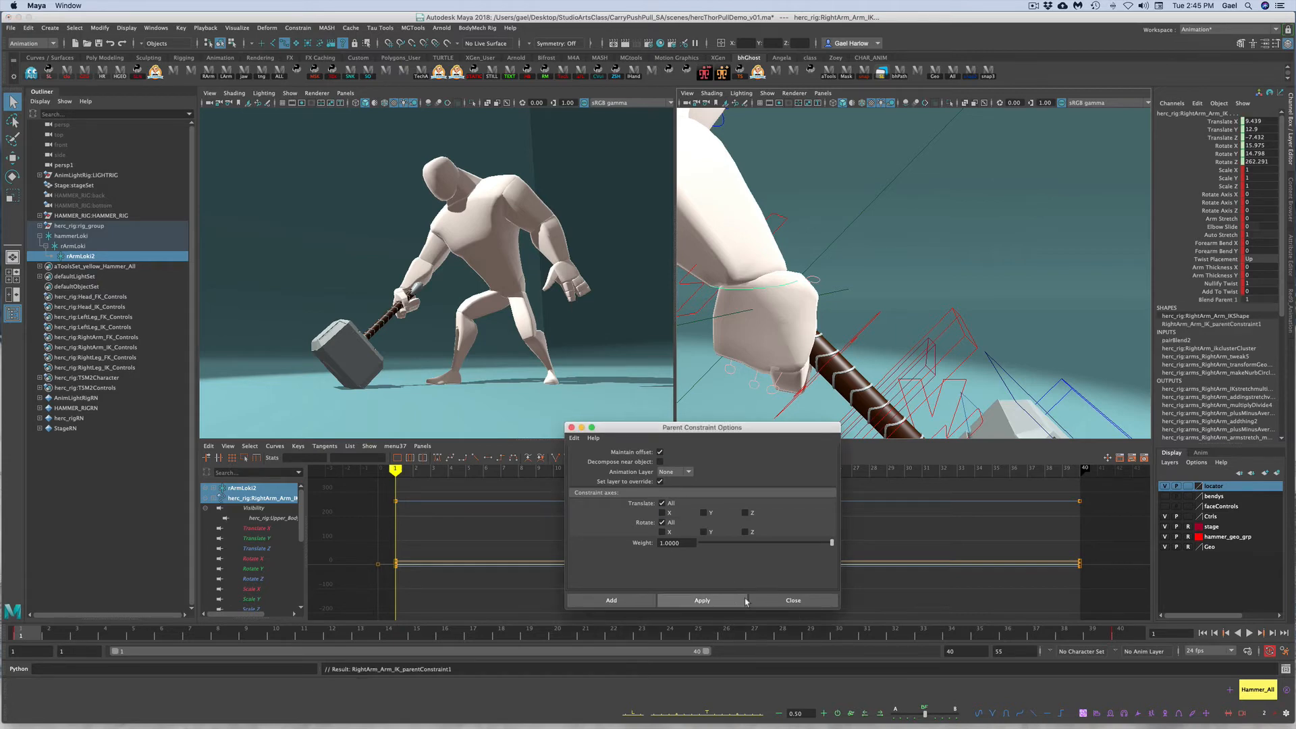
drag(754, 438, 554, 465)
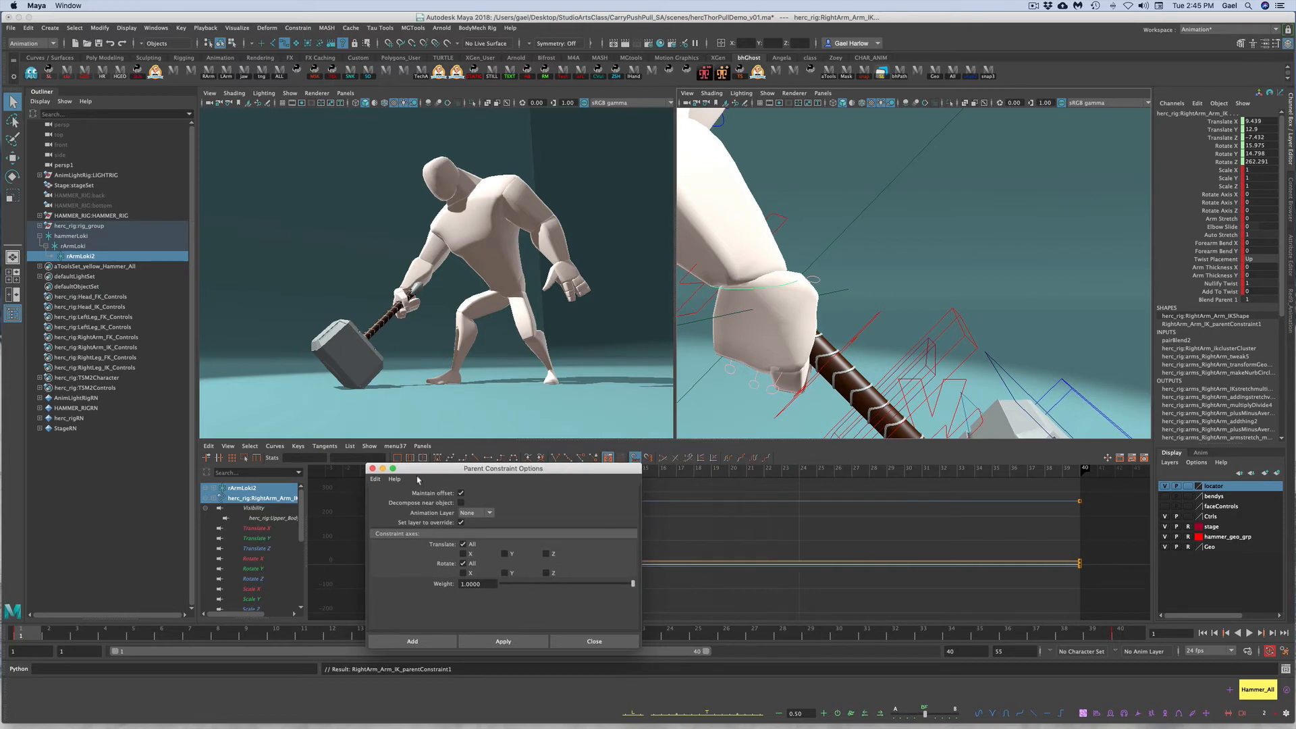
click(593, 627)
click(805, 290)
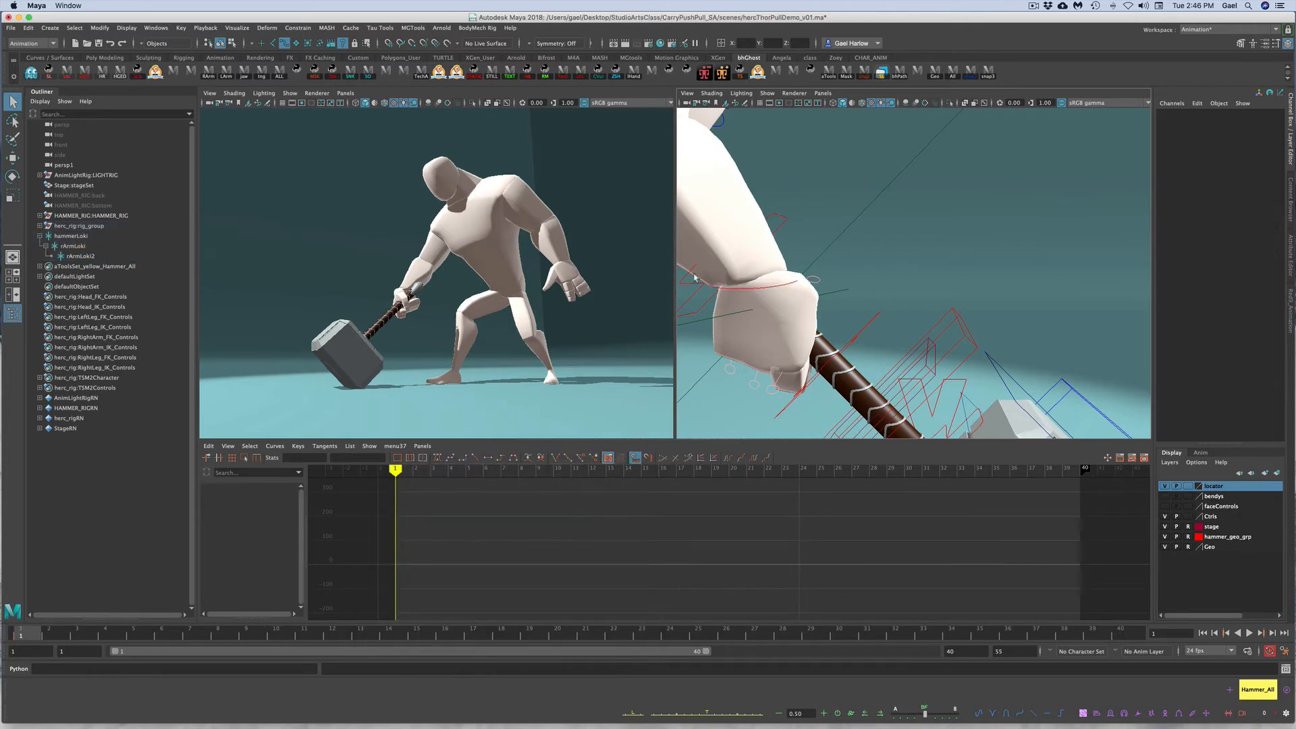
Test moving the hammerLoki locator so it carries the hammer and right arm, and undo the move
click(72, 236)
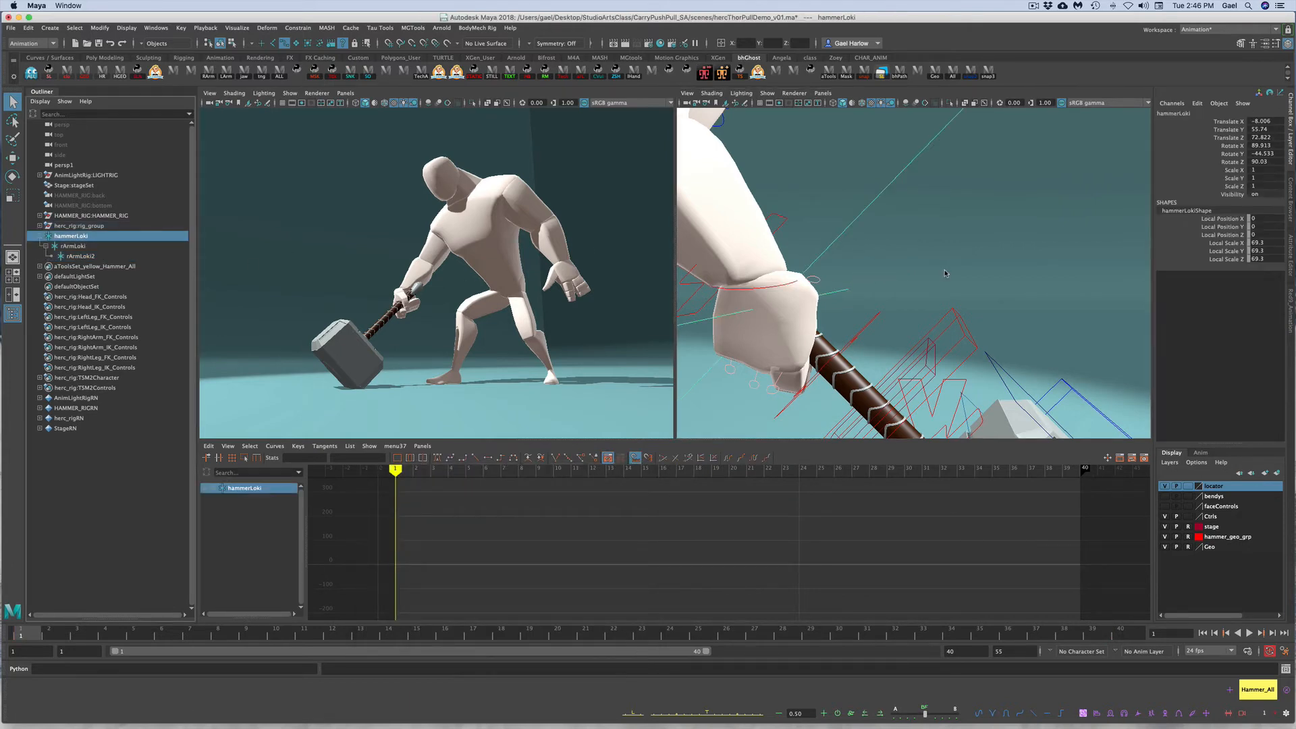
key(w)
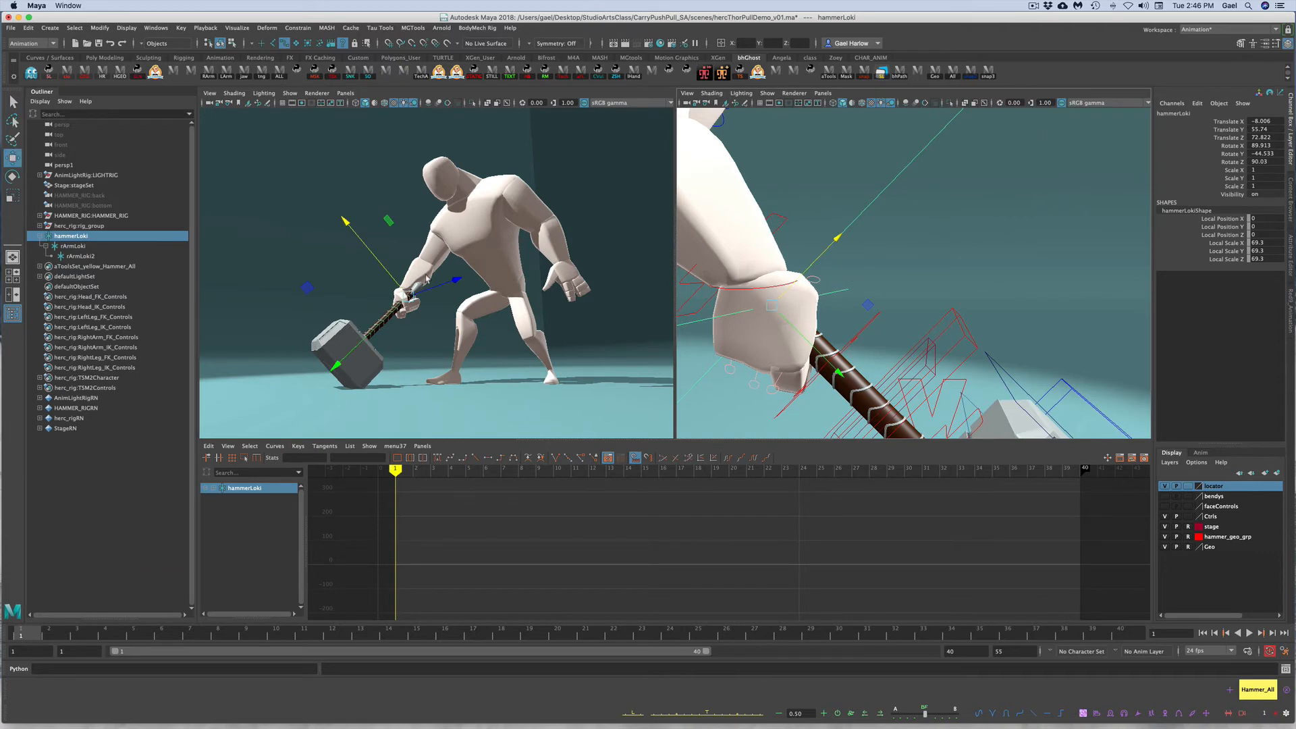
drag(380, 268, 314, 216)
key(z)
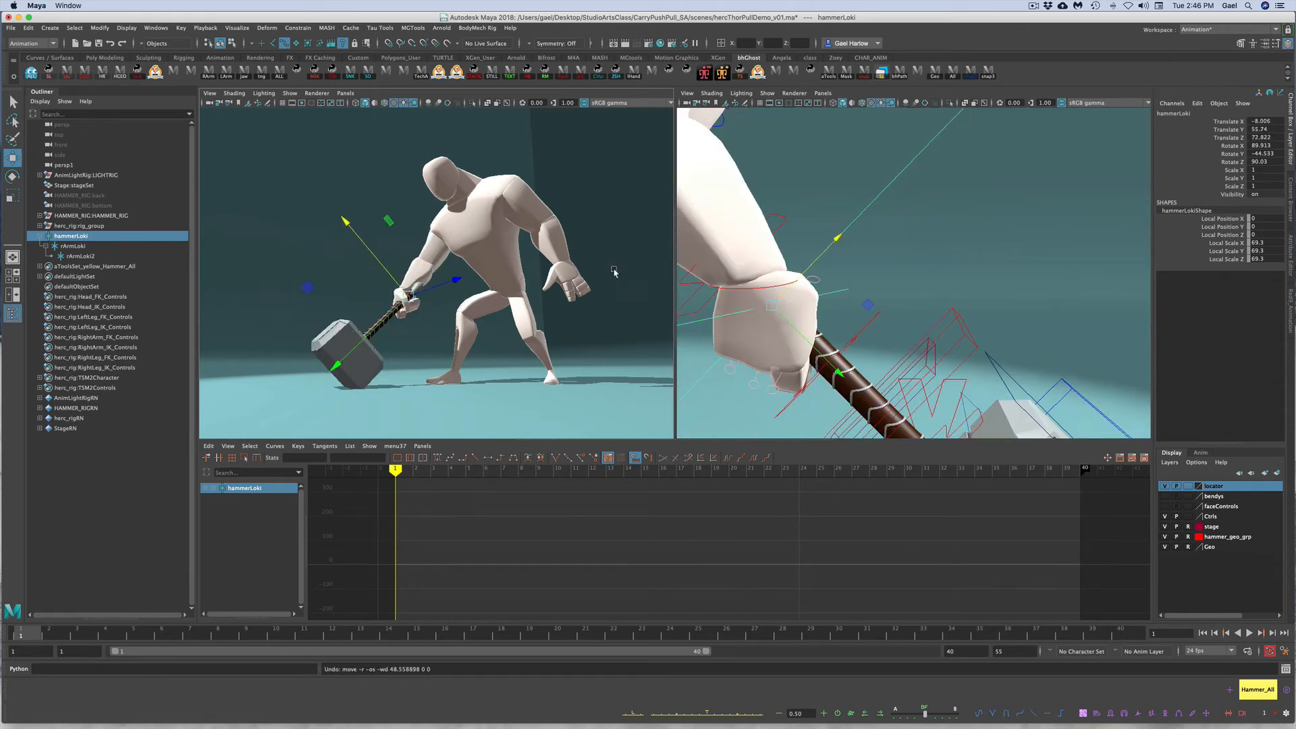
Test moving rArmLoki, then moving and rotating rArmLoki2, to check the right hand's separate control, and undo each change
click(73, 245)
mouse_move(378, 265)
mouse_down()
mouse_move(324, 202)
mouse_move(408, 287)
mouse_move(354, 230)
mouse_move(390, 282)
mouse_move(375, 267)
mouse_move(365, 276)
mouse_up()
key(ctrl+z)
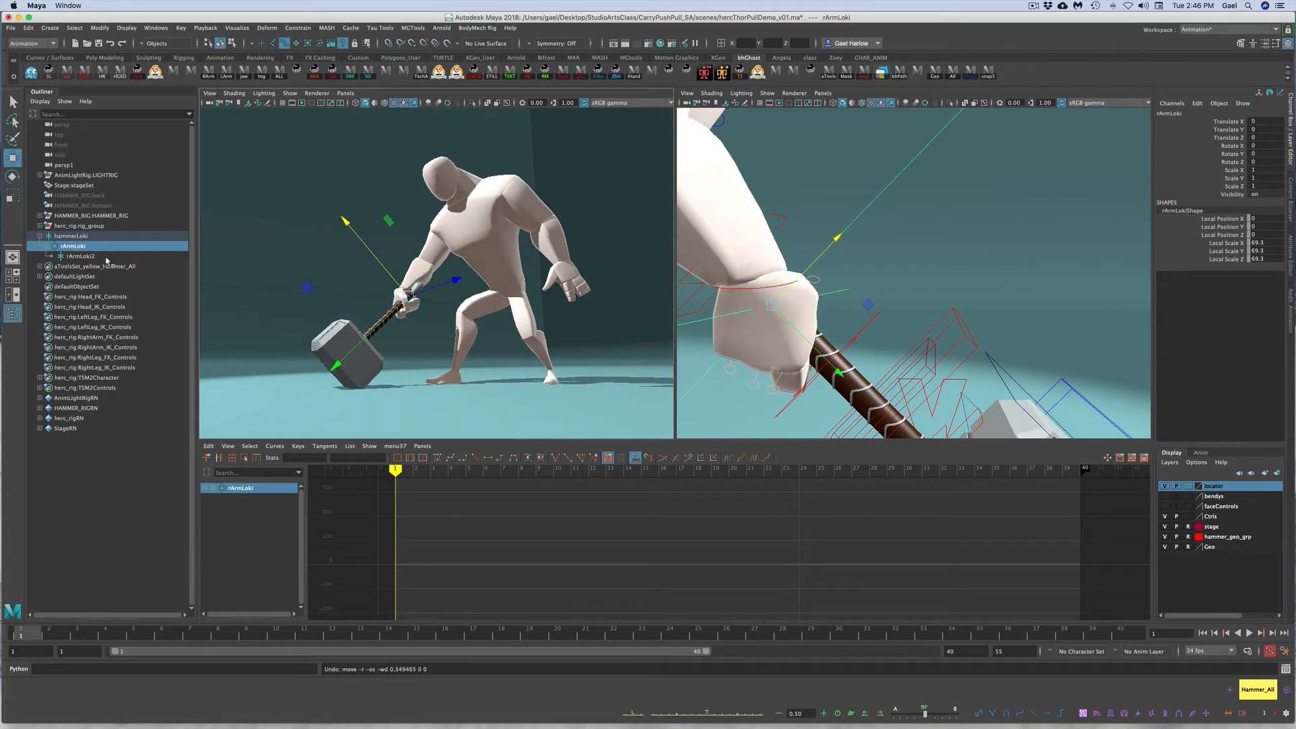
click(99, 256)
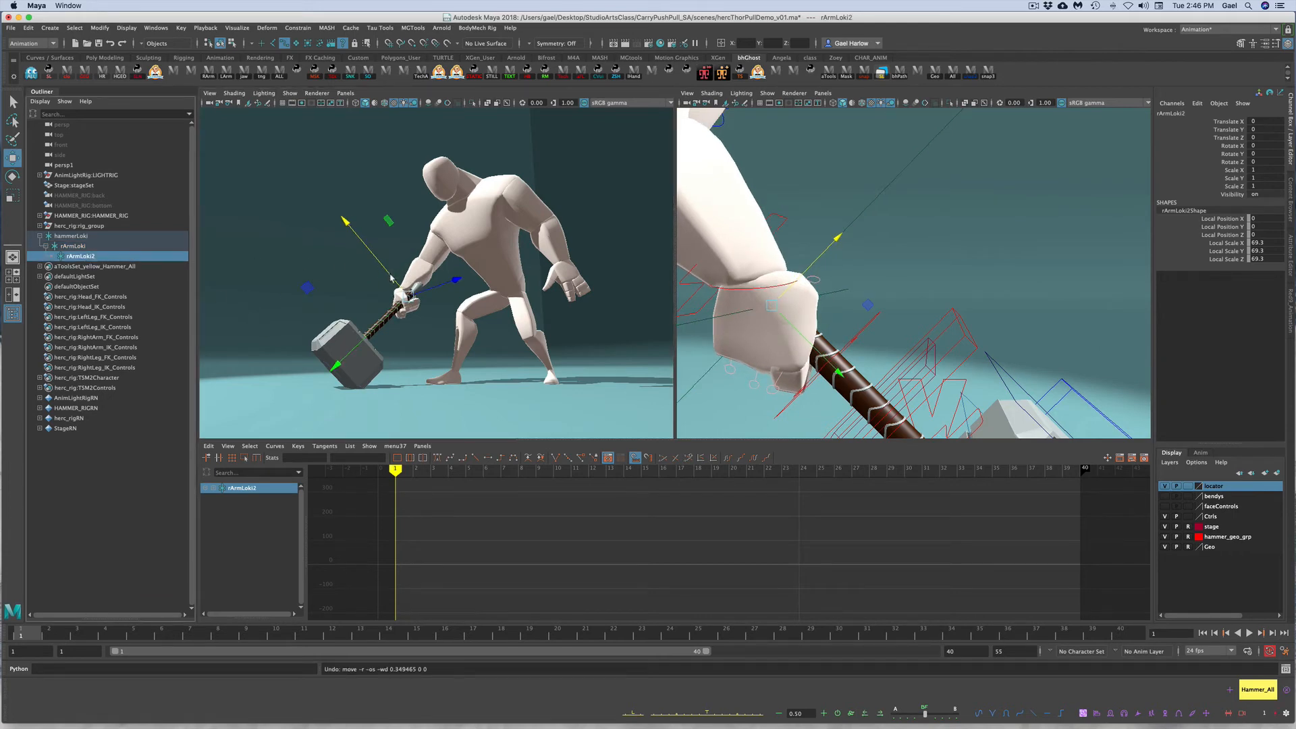
drag(391, 278, 364, 239)
key(e)
key(z)
key(z)
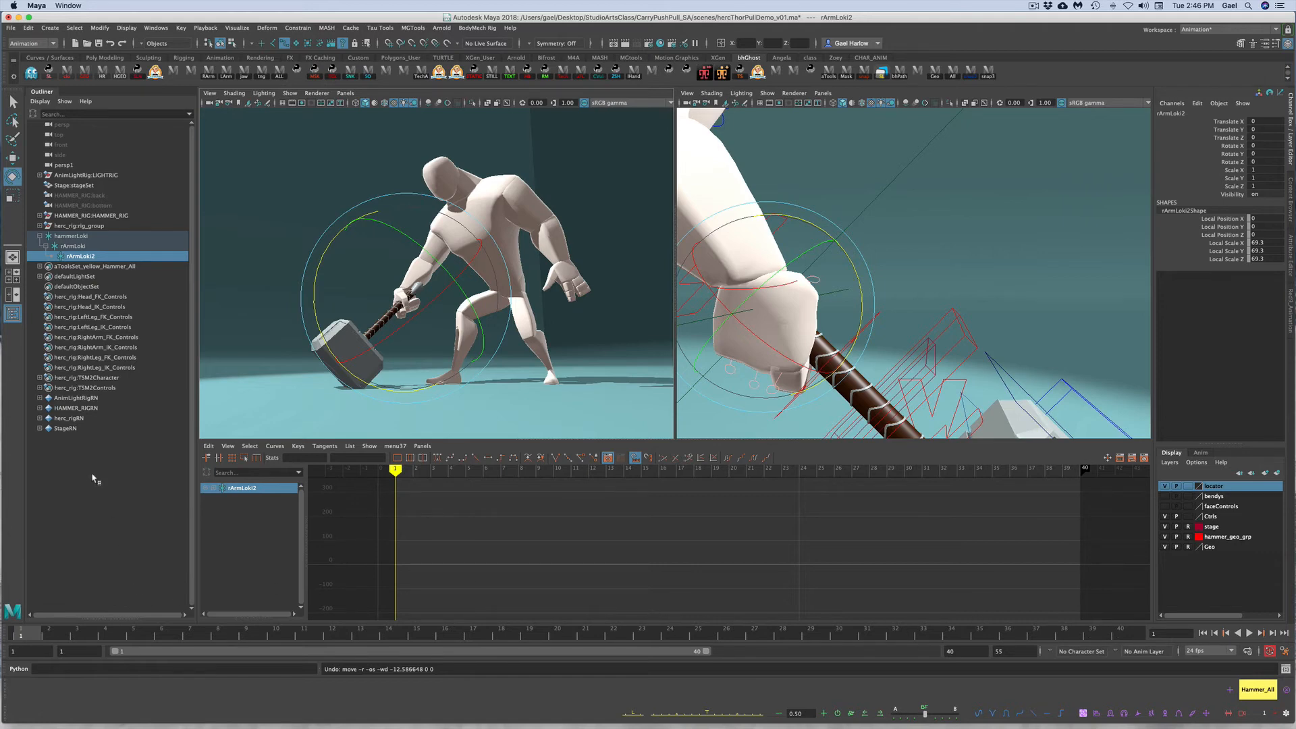
Test rotating hammerLoki to swing the hammer and right hand upward, undo the rotation, and reselect the locator
click(73, 237)
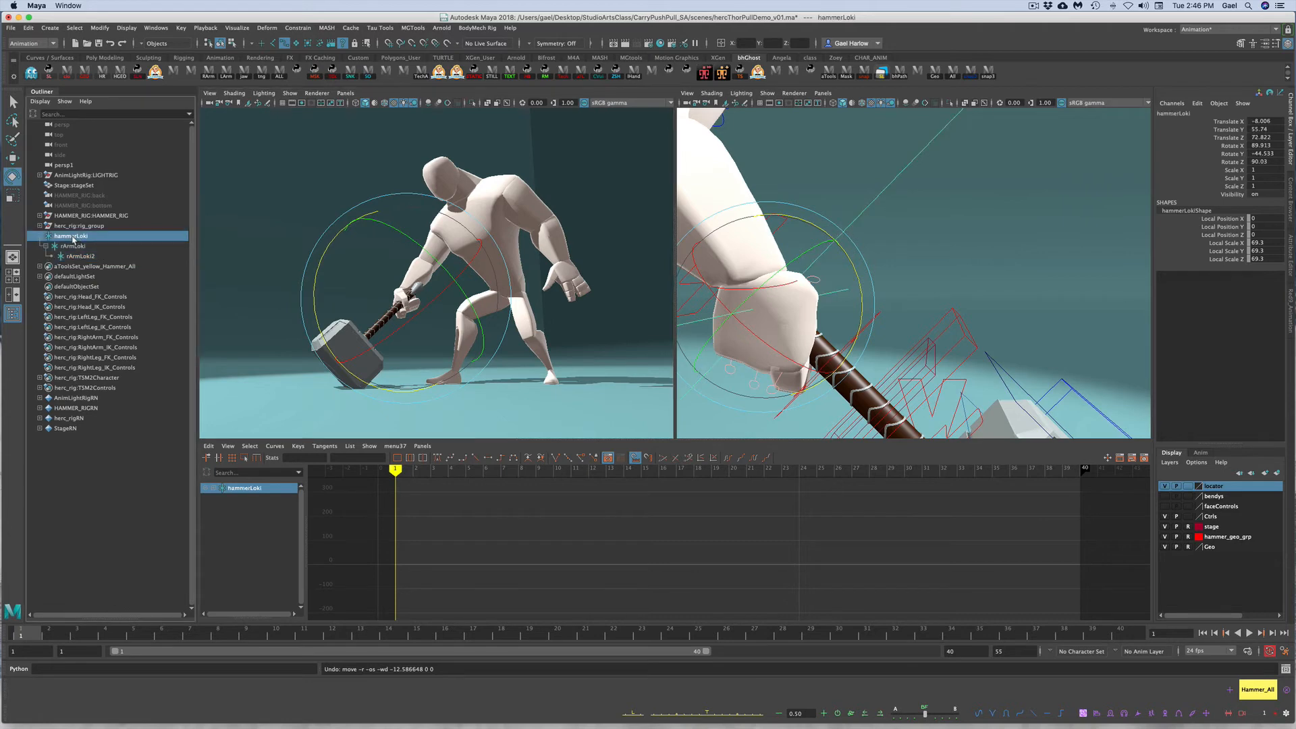
drag(317, 312, 341, 205)
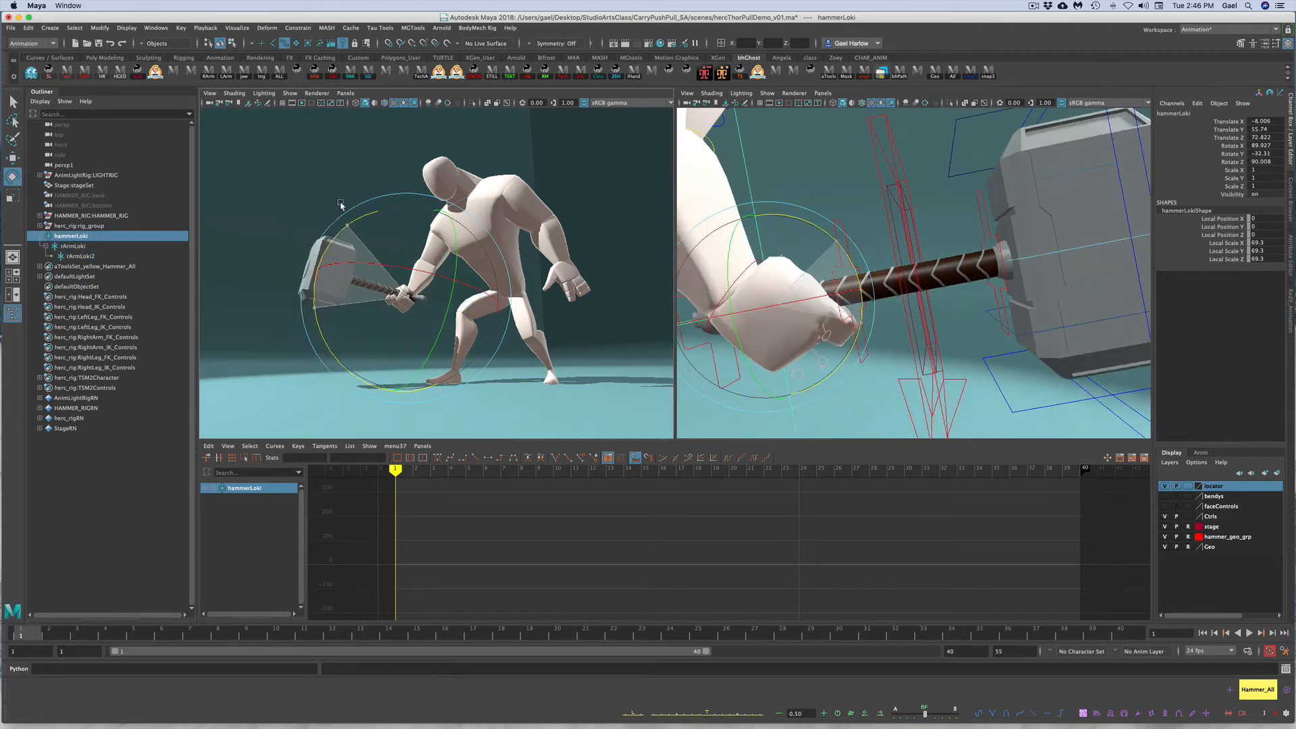
key(z)
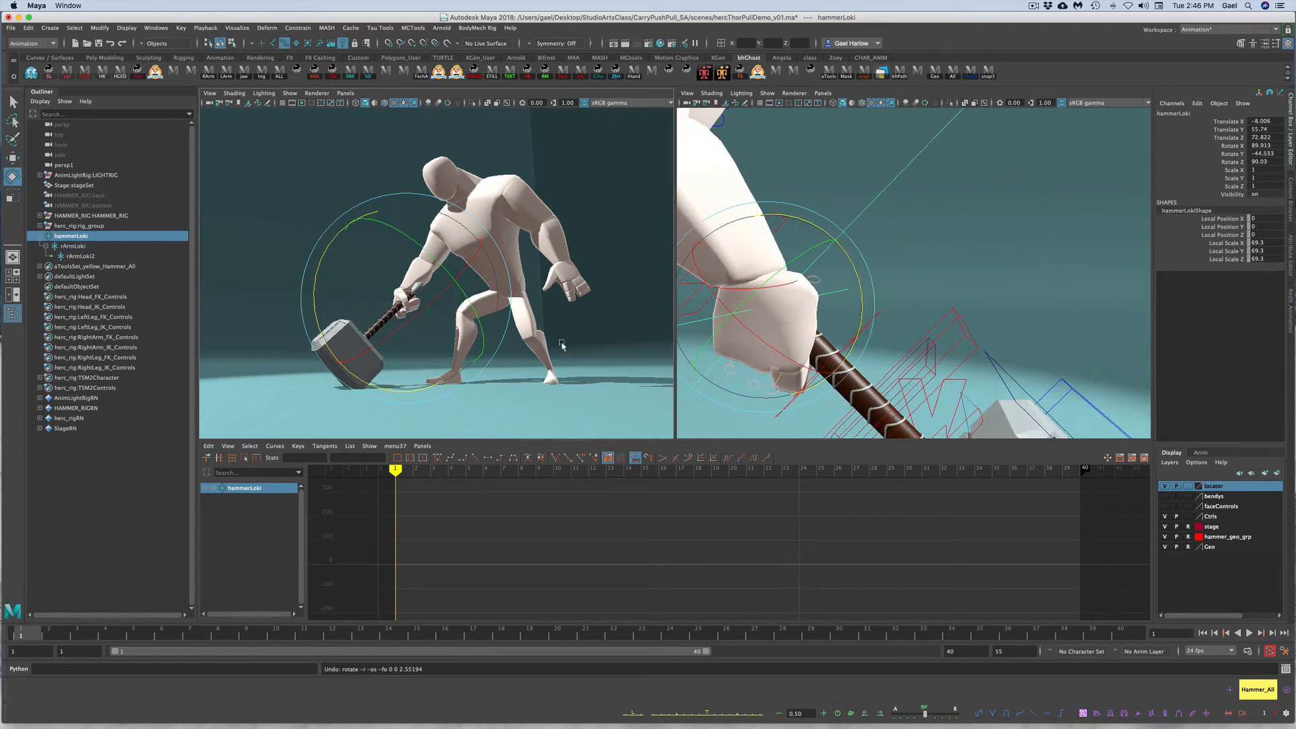
click(1013, 253)
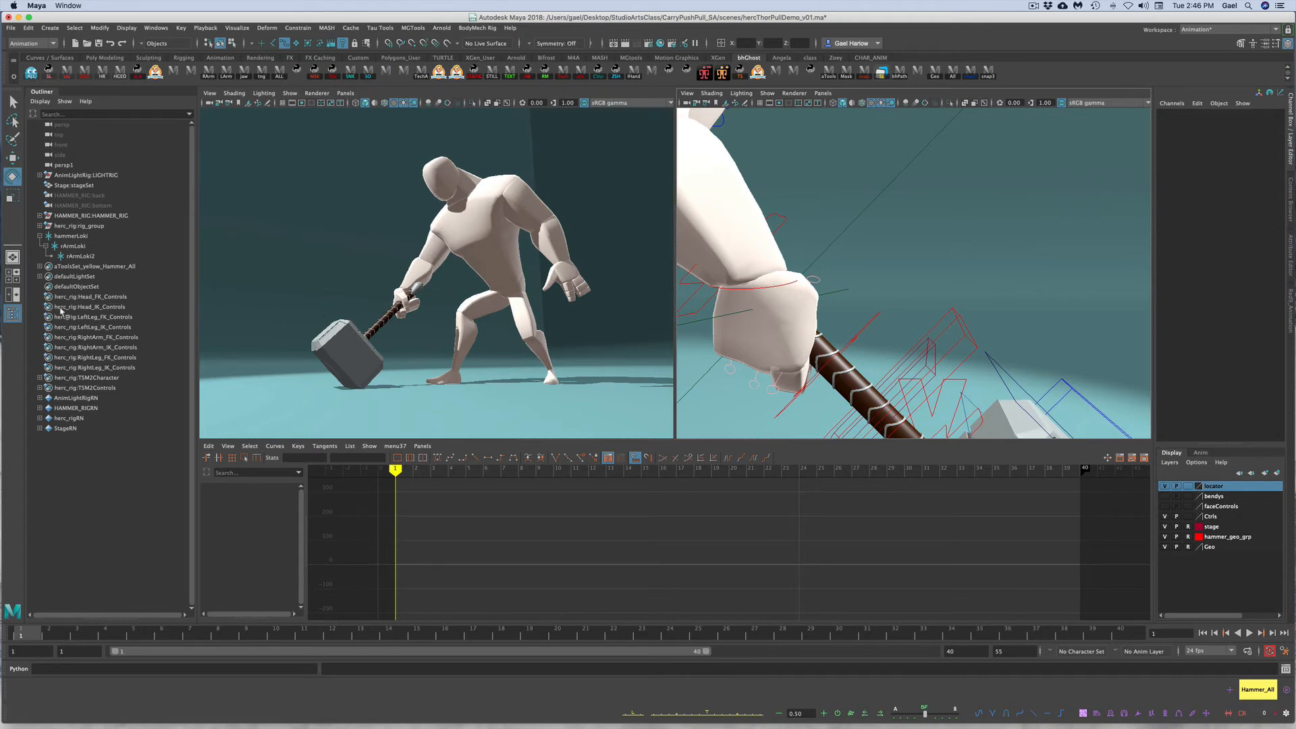
click(66, 237)
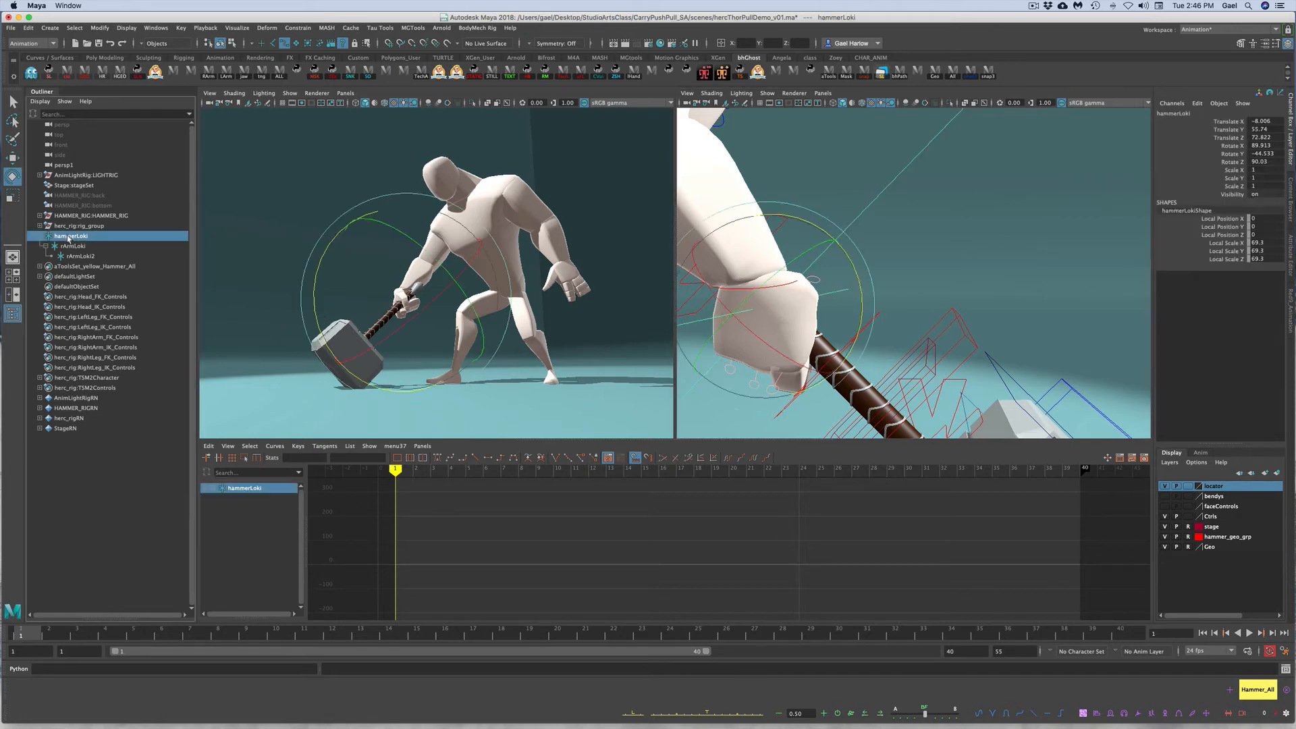
Select rArmLoki and rArmLoki2 in turn to review the locator chain, and clear the selection
click(72, 247)
click(83, 257)
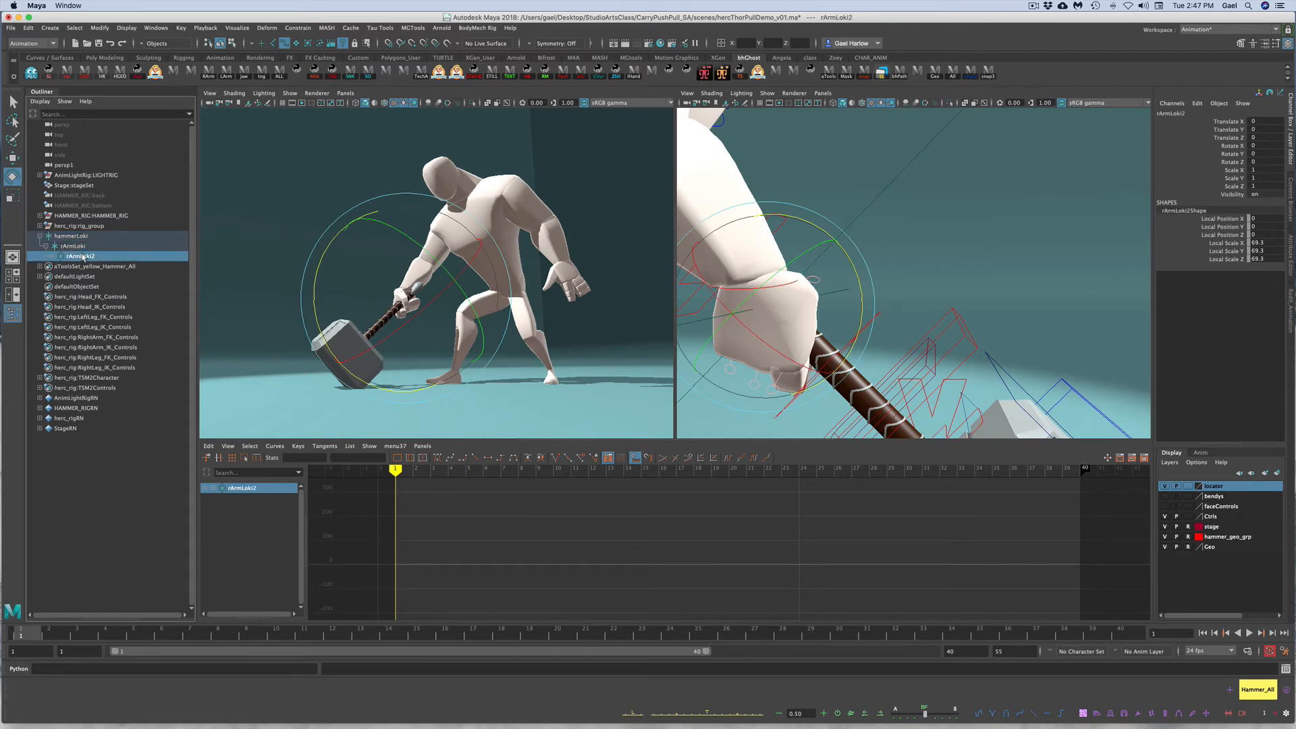
click(965, 238)
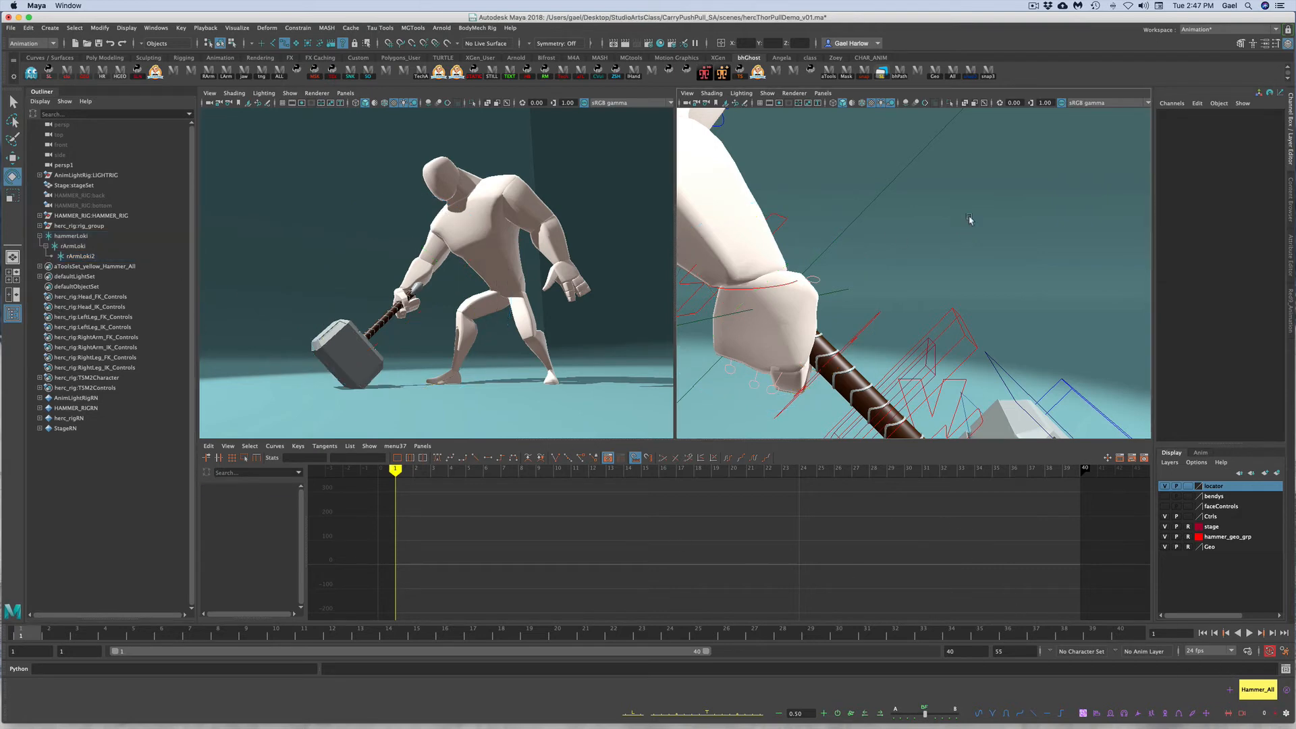
Bring in the character picker, select all of the Herc rig's controls, and hide the selection-set bar
drag(1, 305, 264, 286)
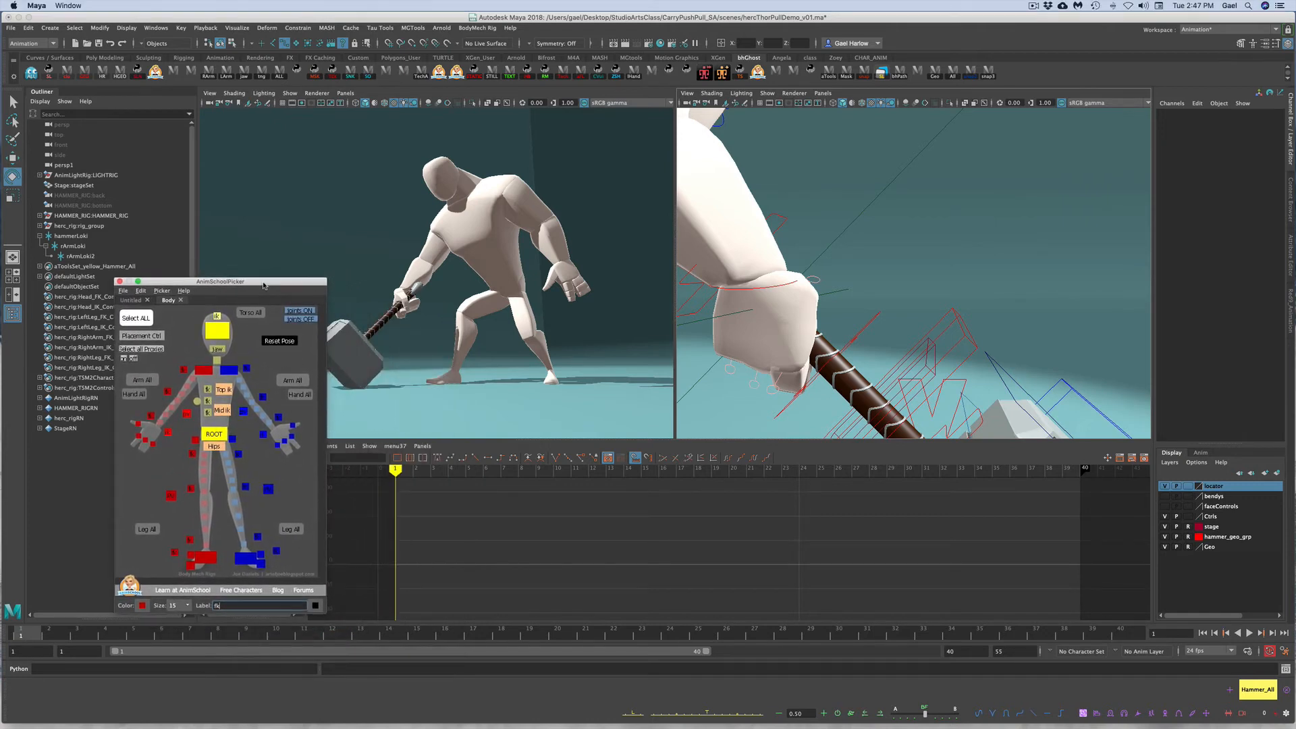
click(142, 319)
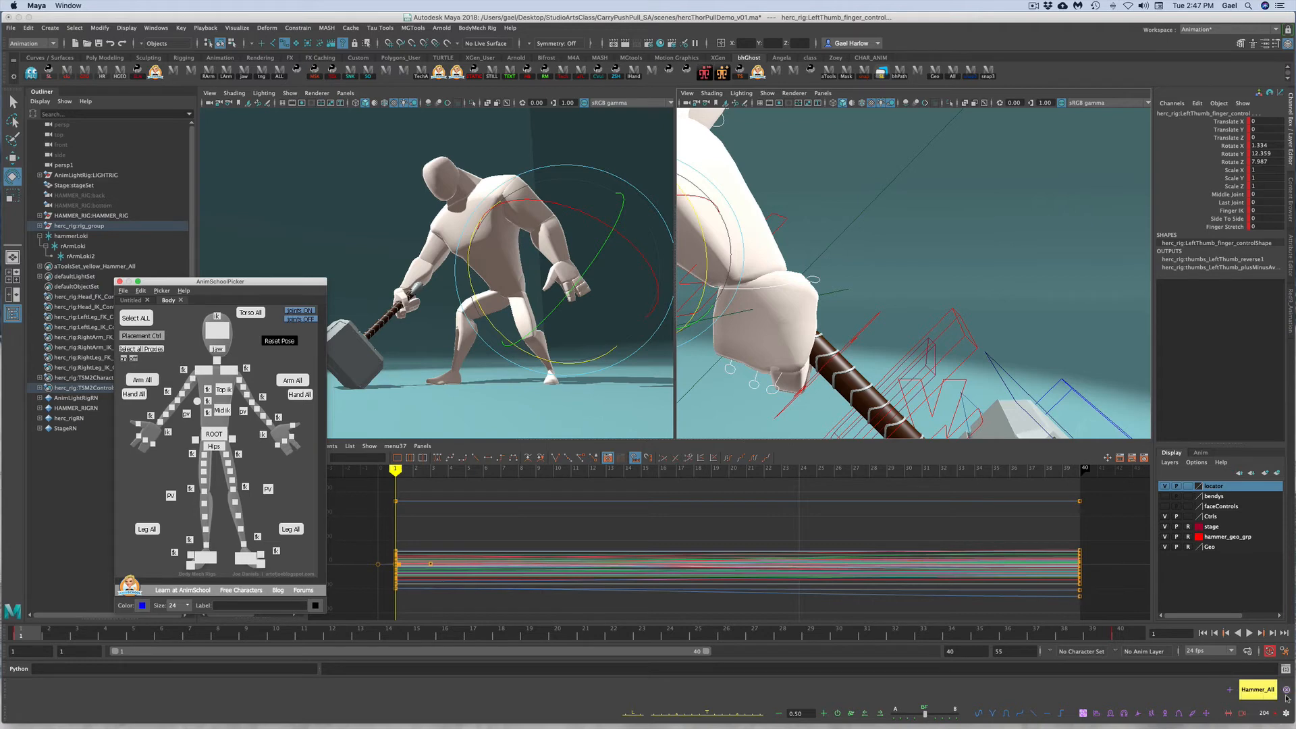
click(1082, 713)
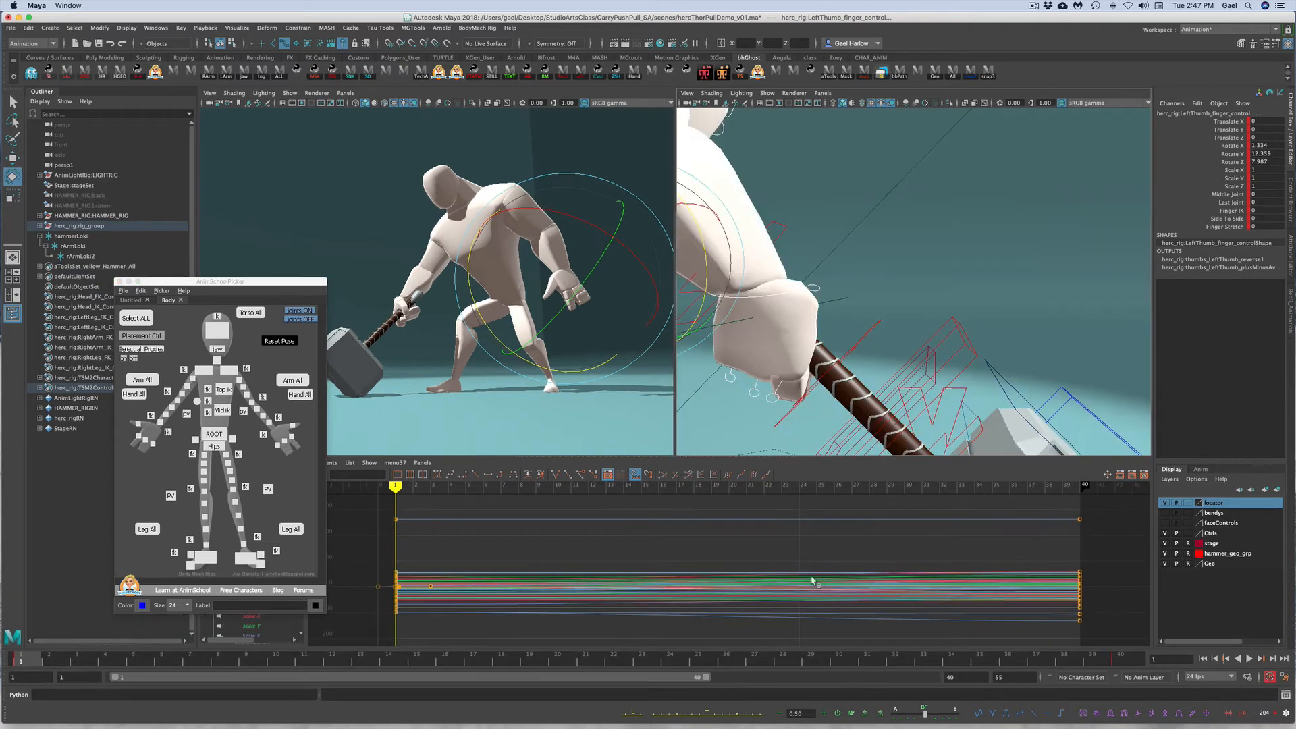
drag(285, 284, 0, 280)
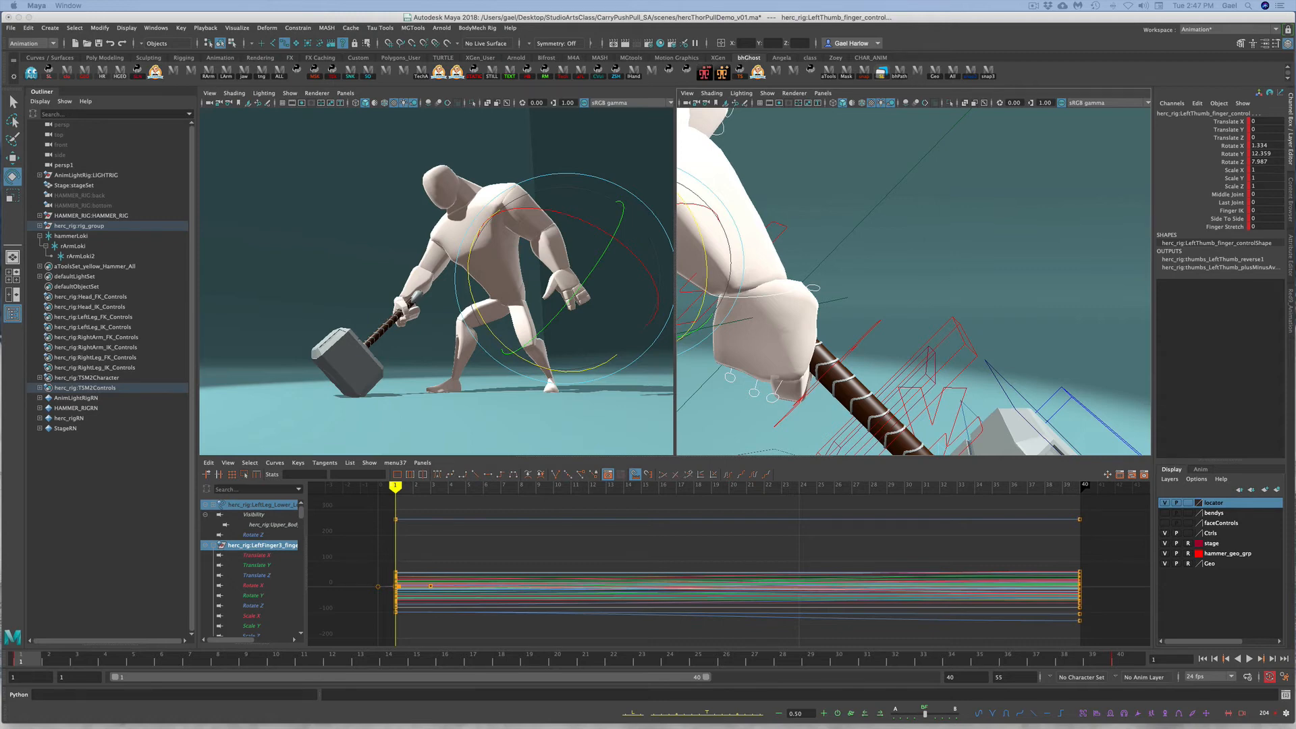
Change the character picker's namespace to herc_rig, reapply the same choice once, and move the picker out of the way
drag(0, 267, 405, 282)
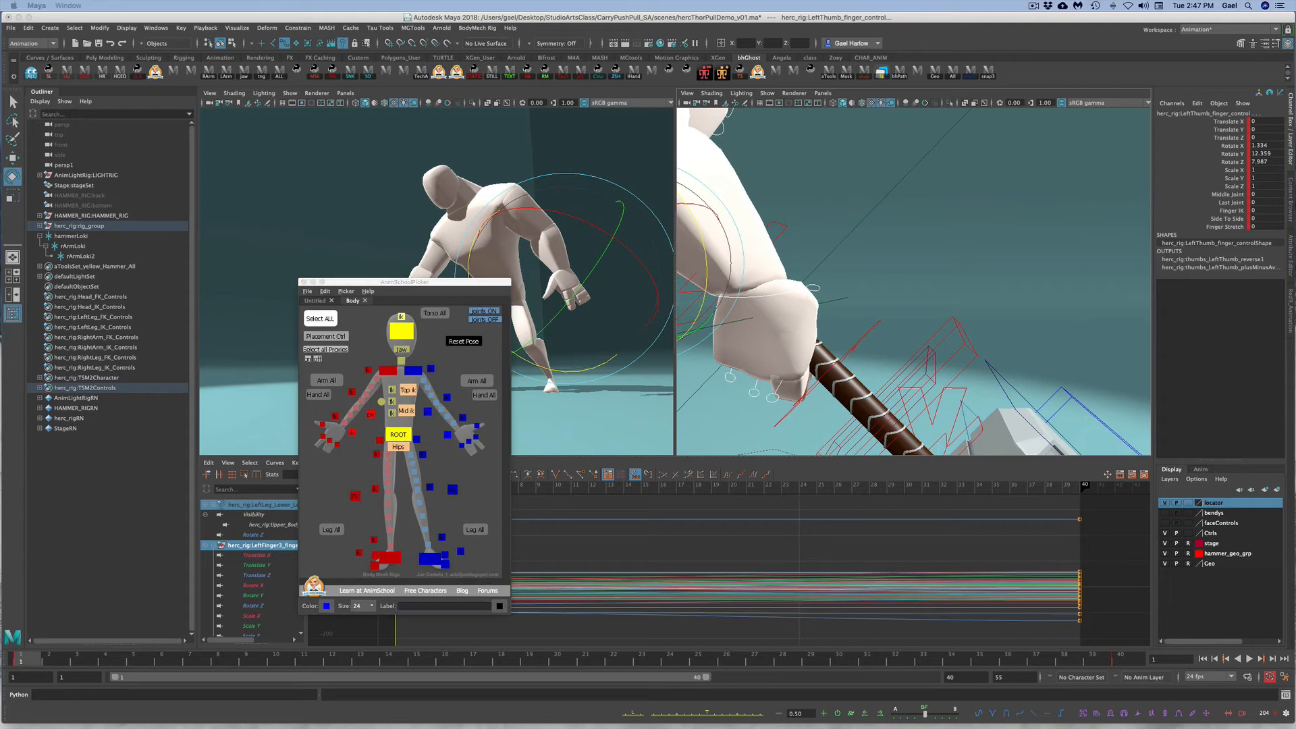
drag(0, 396, 492, 405)
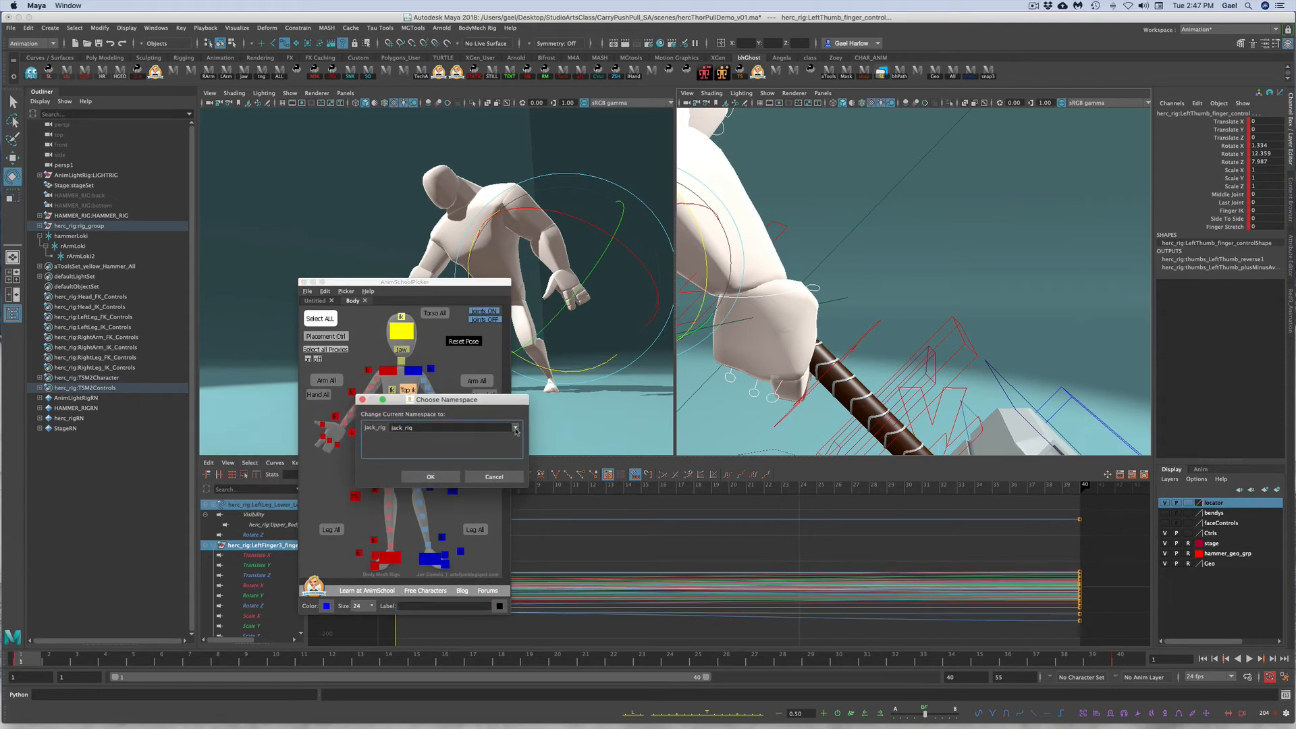
click(514, 428)
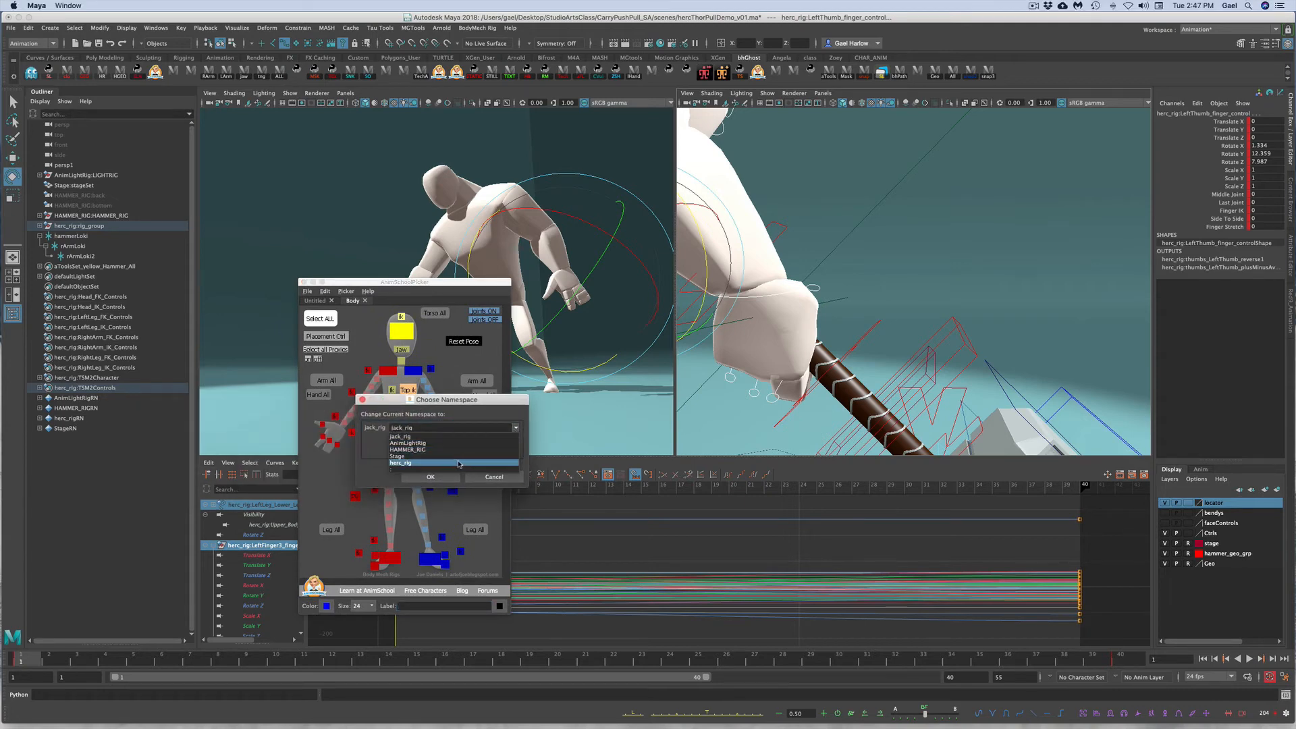
click(459, 463)
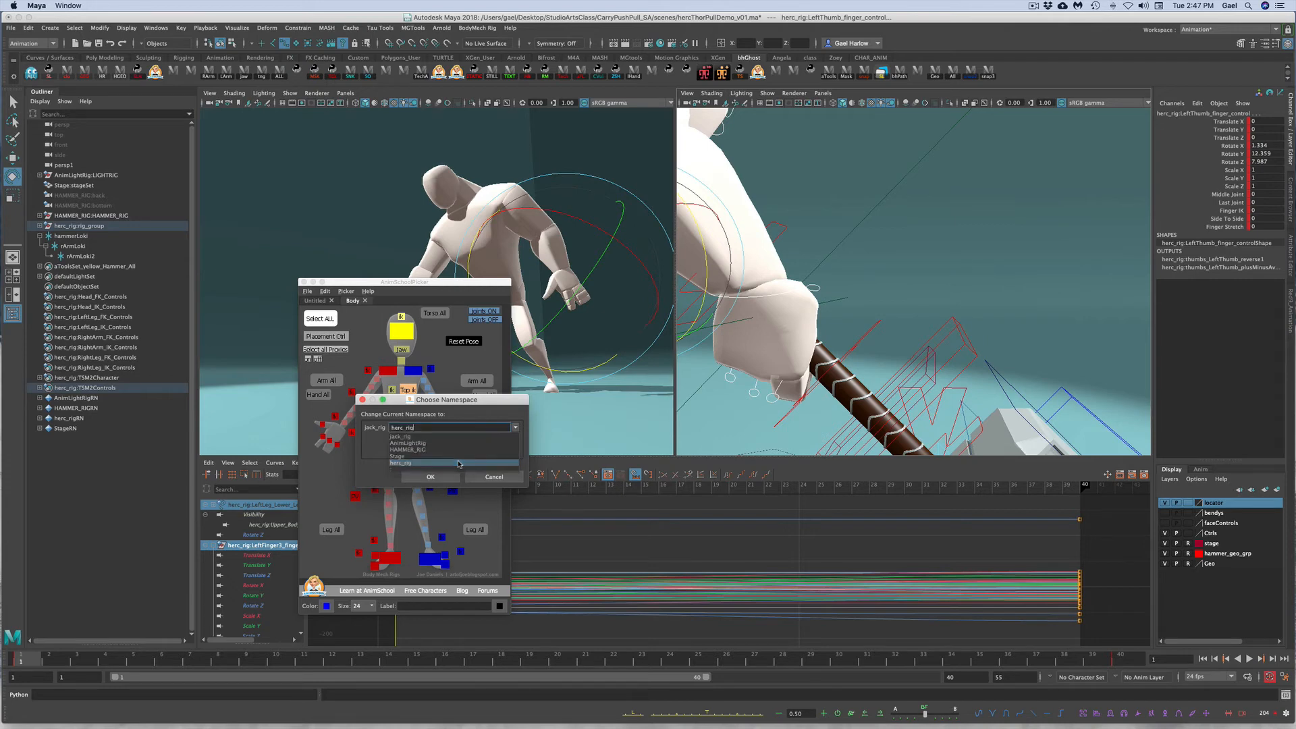
click(430, 477)
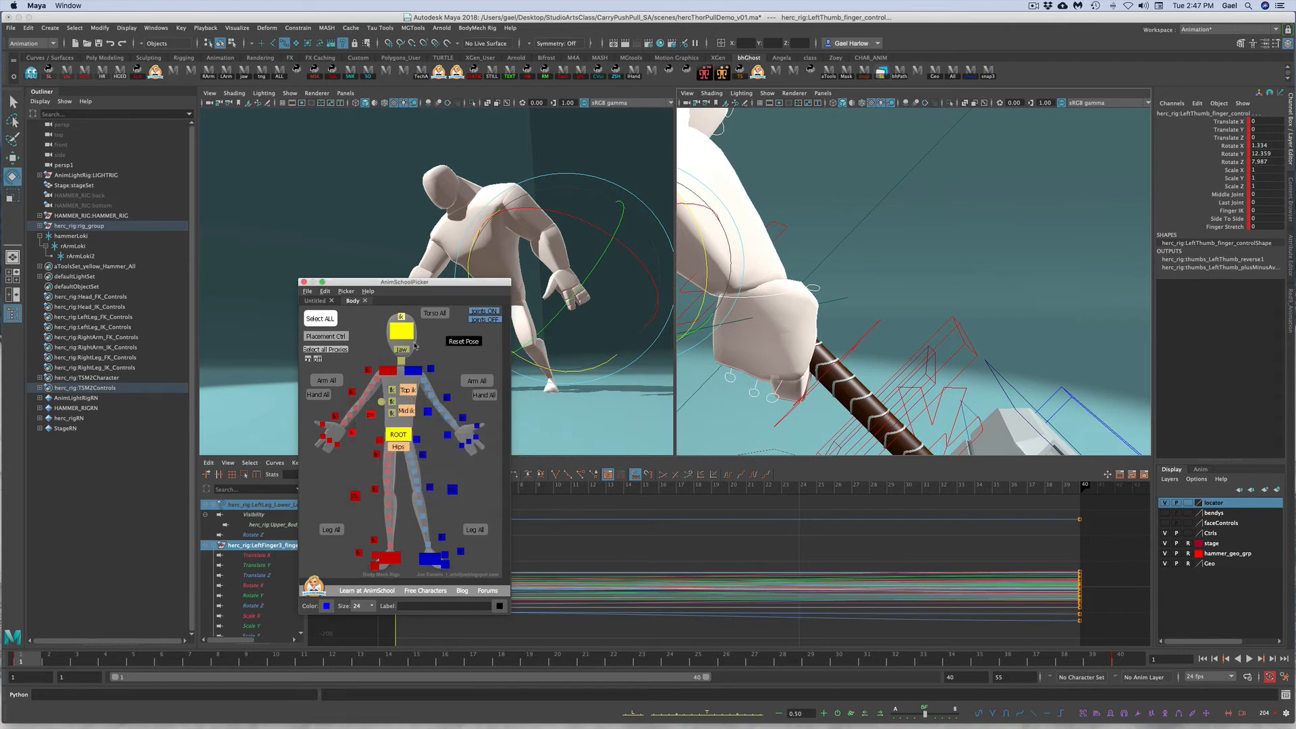
click(345, 291)
click(374, 343)
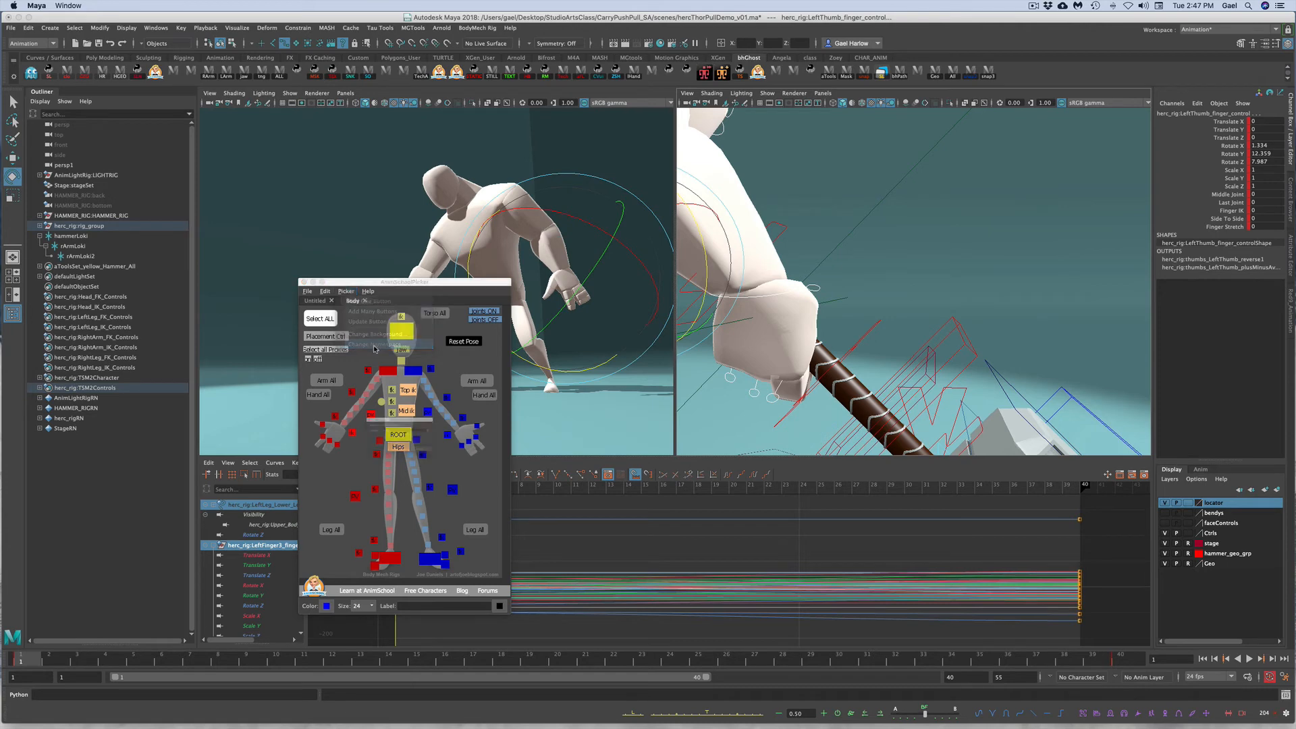
click(474, 423)
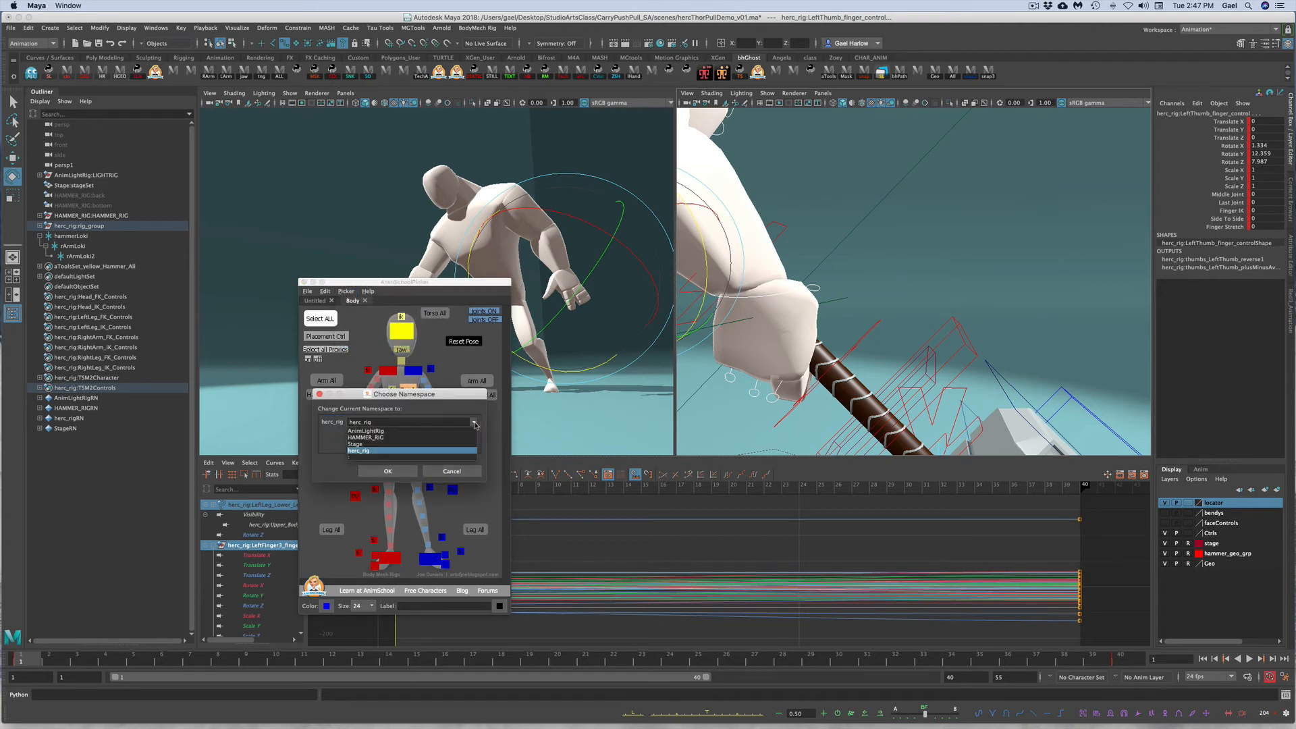
click(395, 450)
click(388, 471)
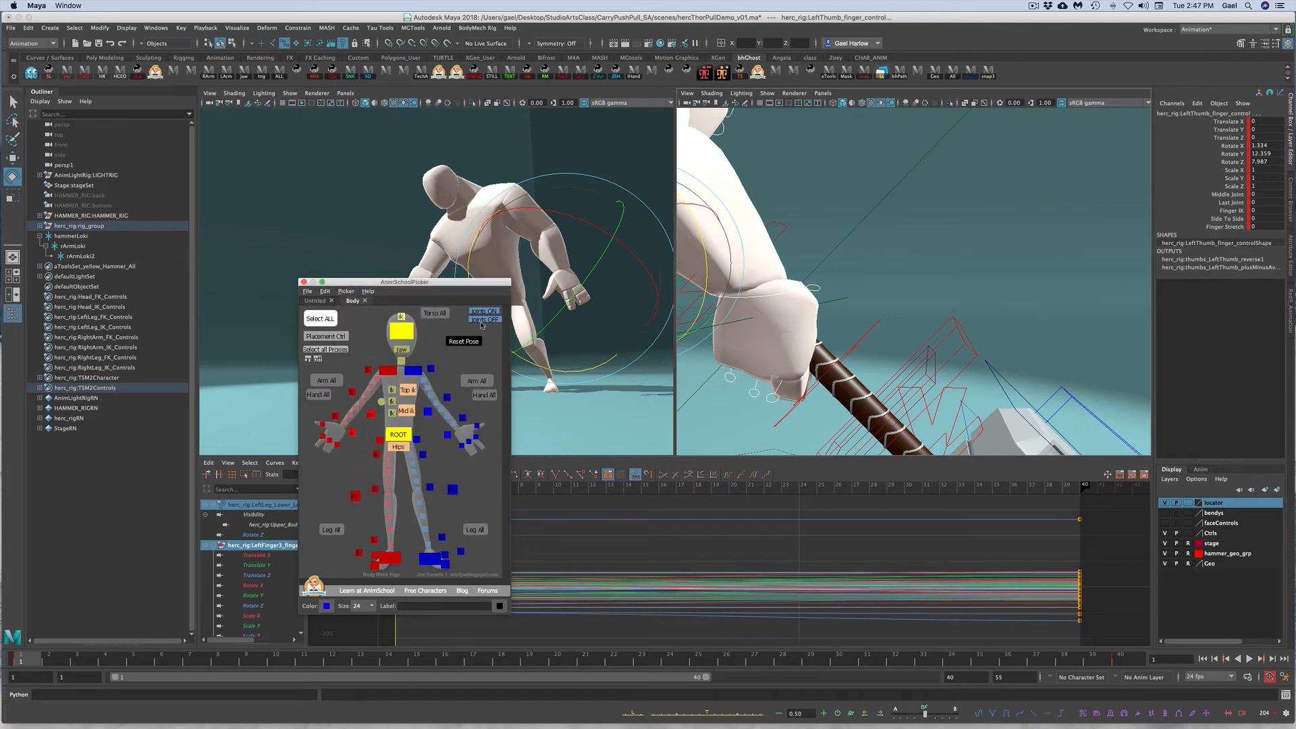
drag(481, 286, 0, 291)
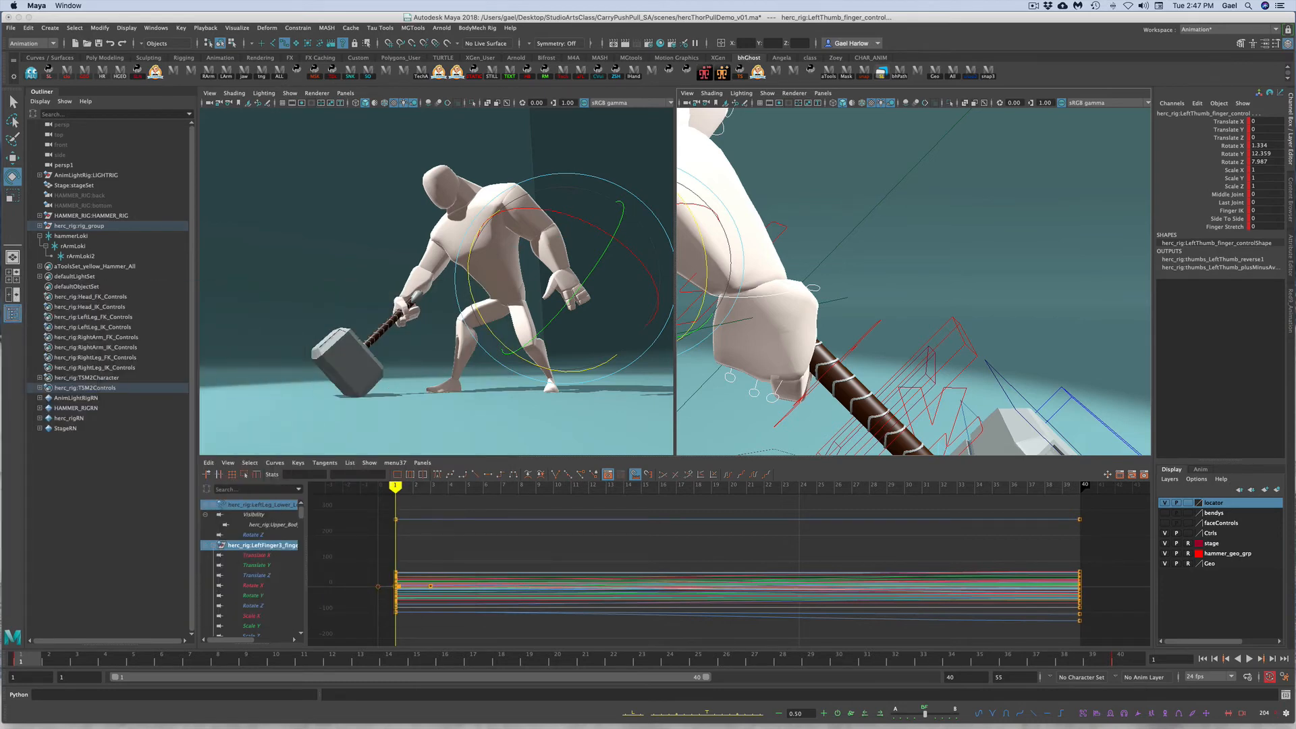
Select all Herc rig controls with the character picker and save them as an orange selection set named All_Herc
drag(3, 291, 349, 303)
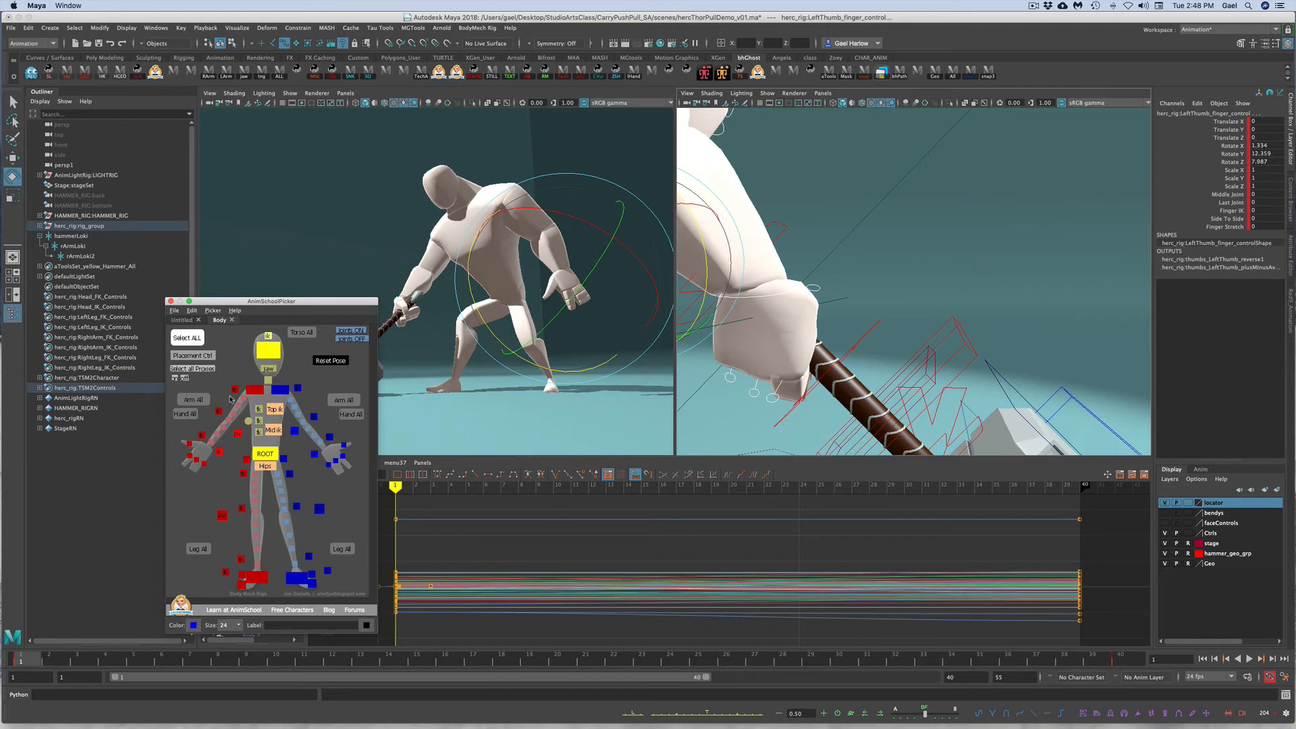
click(192, 339)
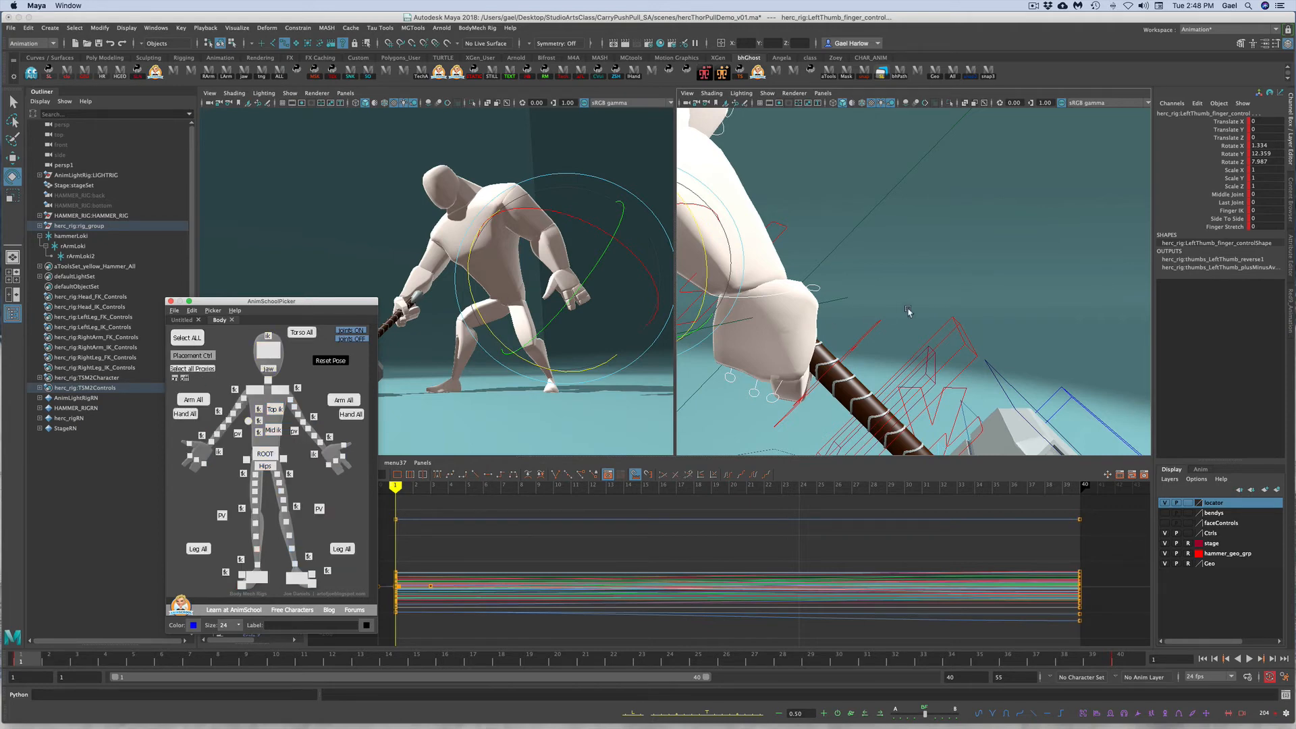
key(f)
alt+right_drag(930, 321, 1007, 319)
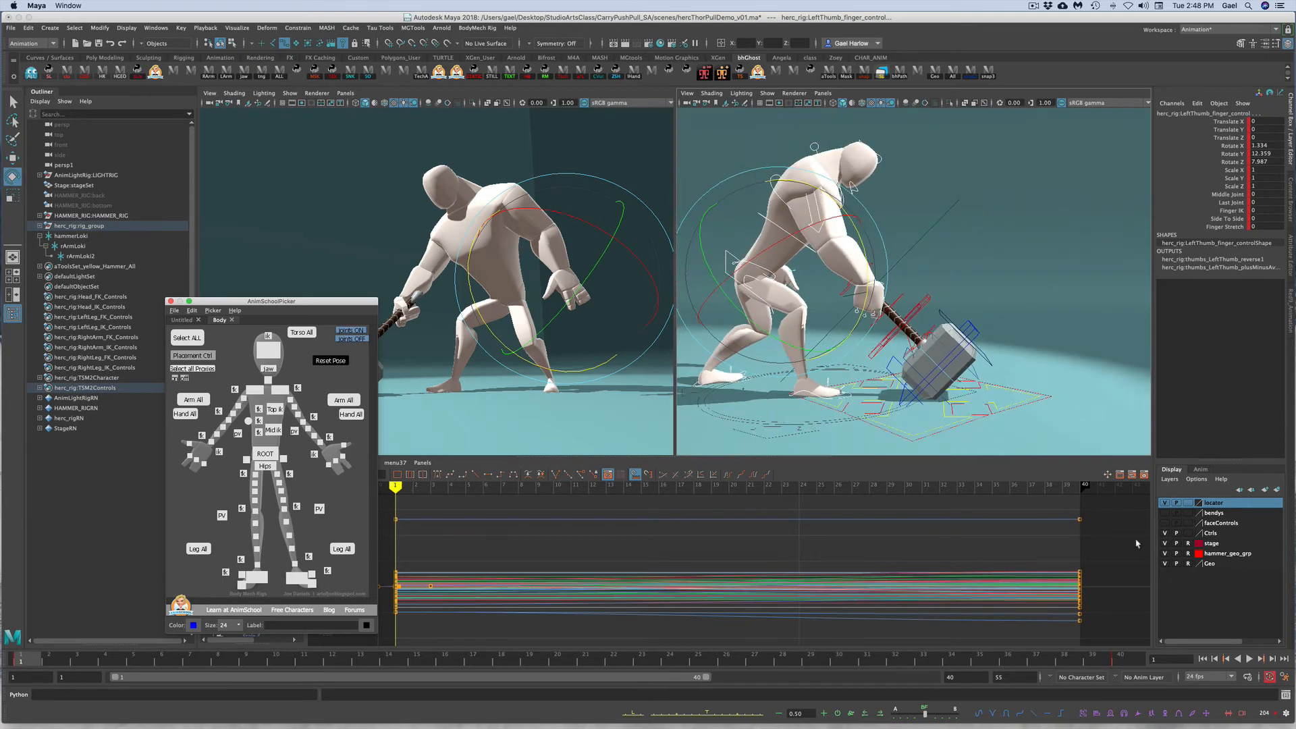
click(1083, 714)
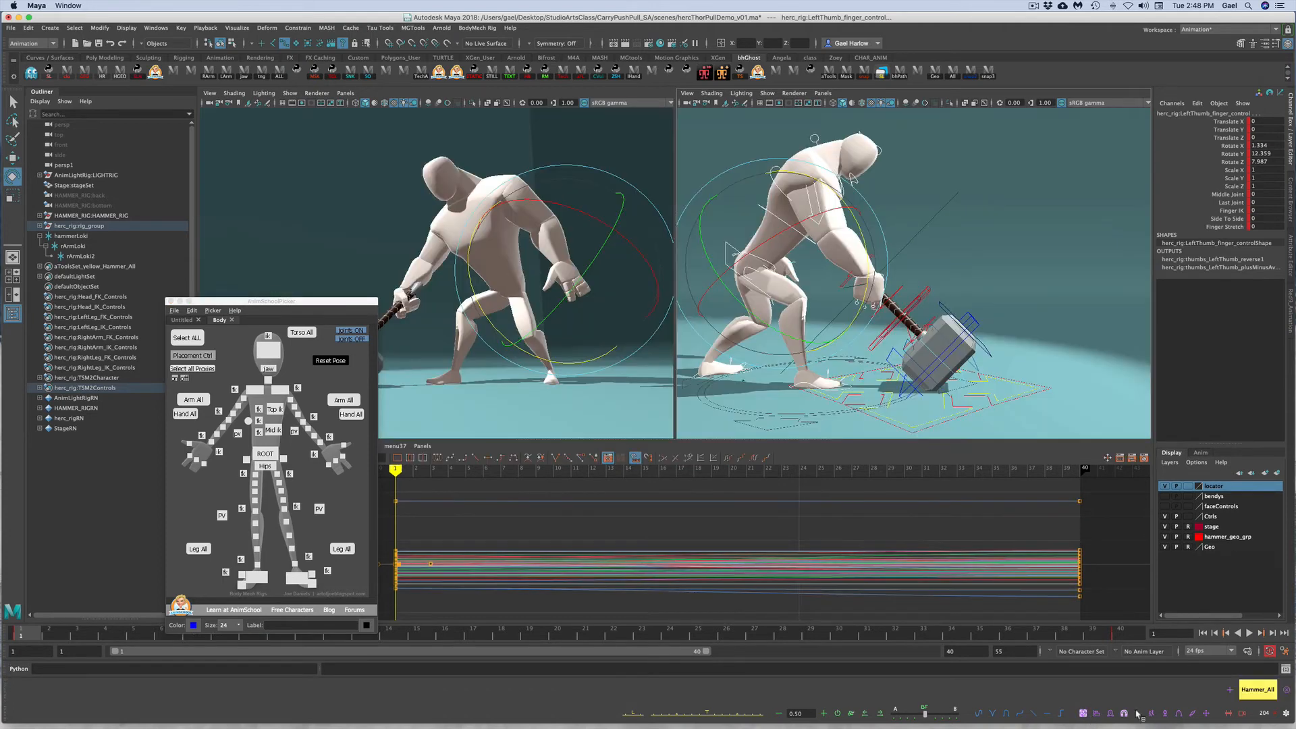
click(1230, 692)
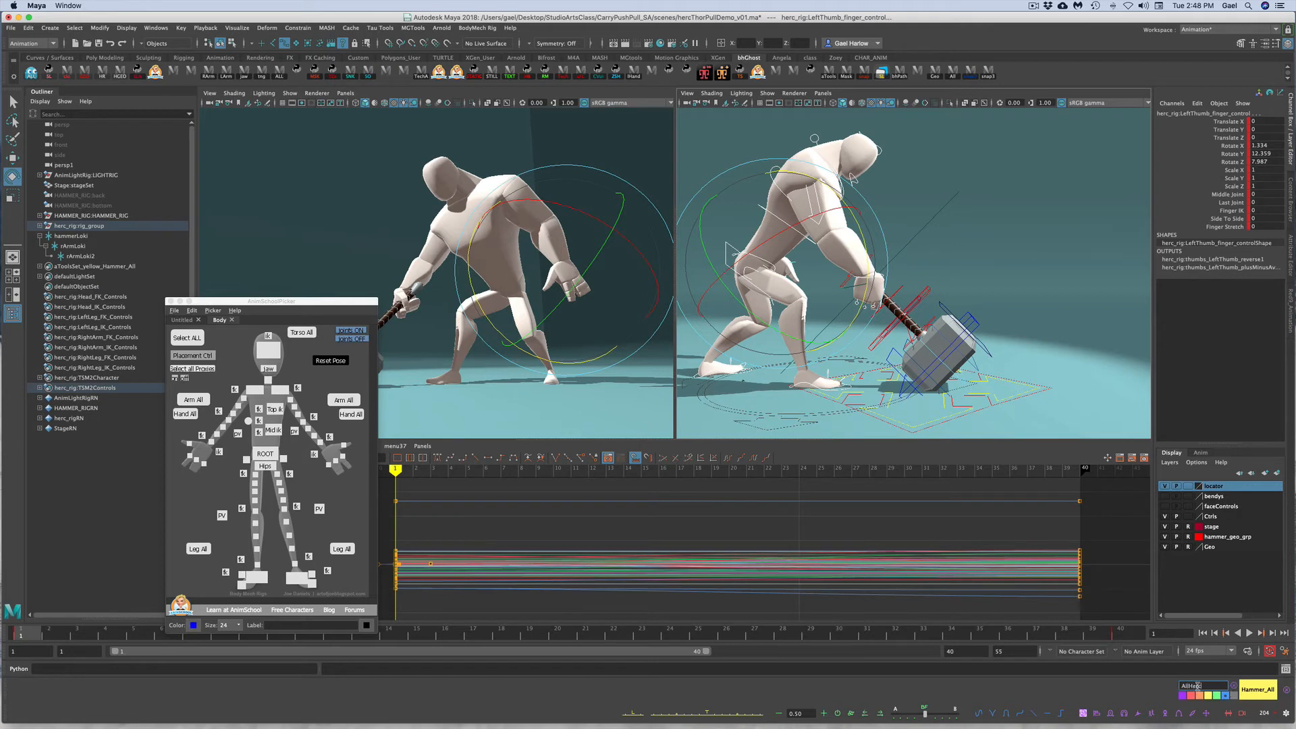
click(1200, 695)
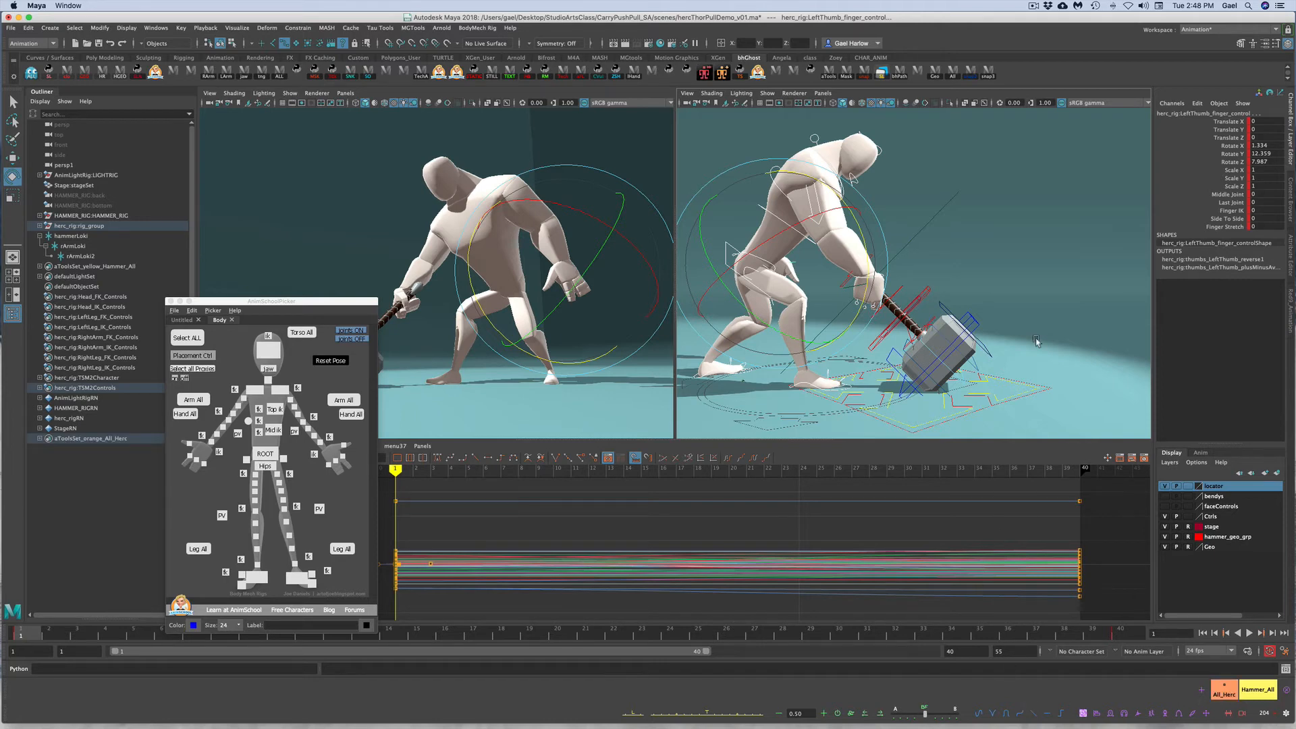
Test the All_Herc set by clearing the selection, recalling all Herc controls from the set, and deselecting them
click(1015, 259)
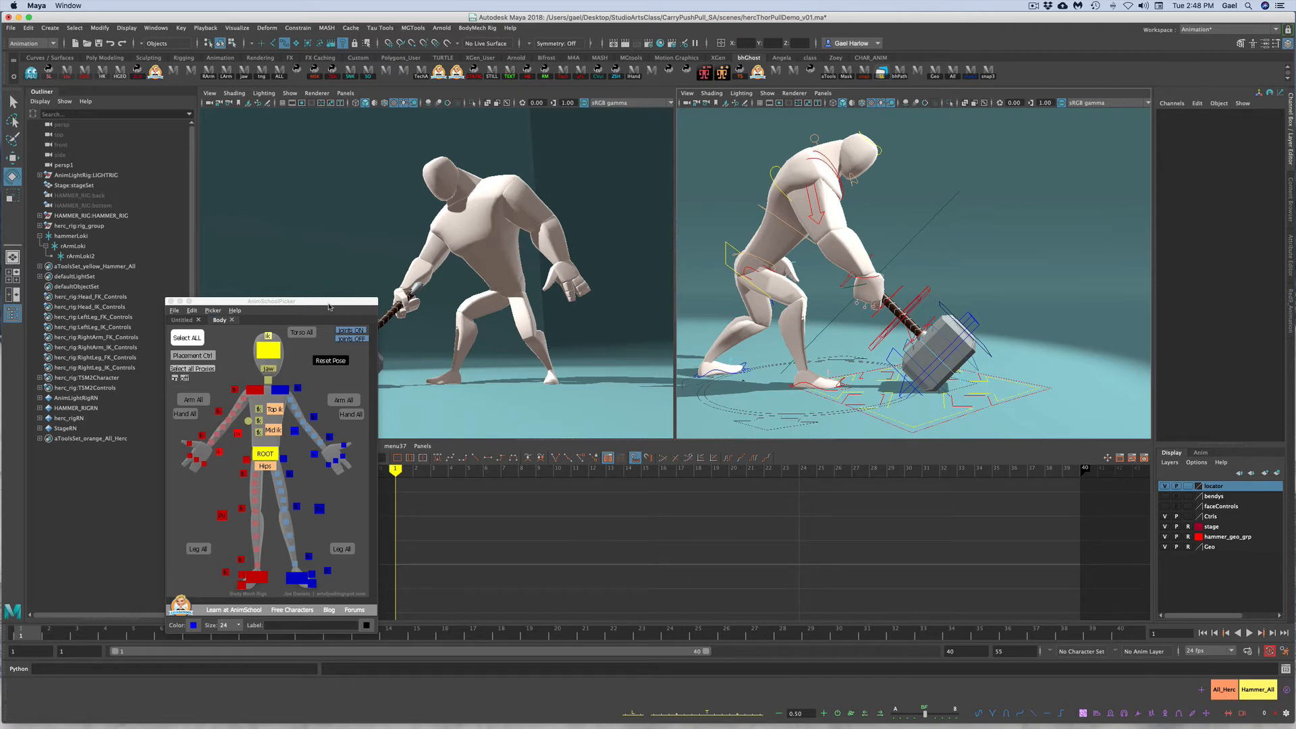
click(1223, 693)
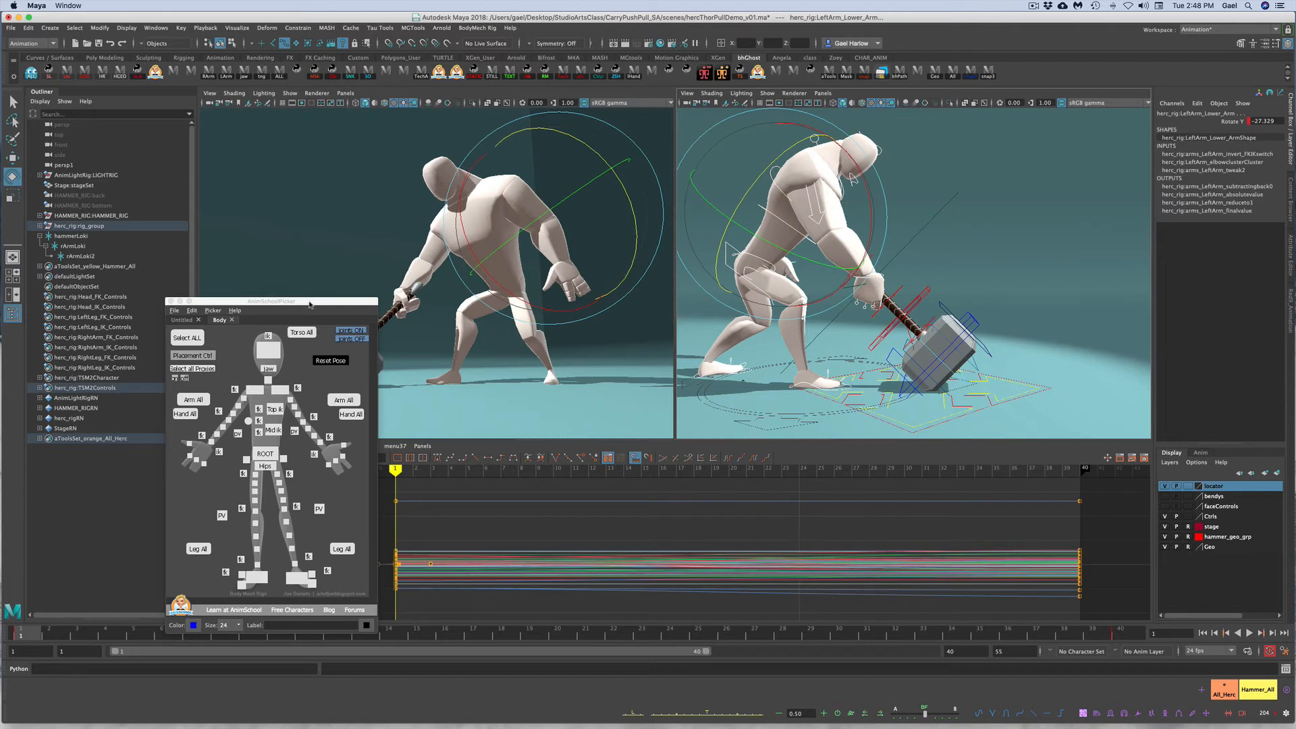
click(348, 205)
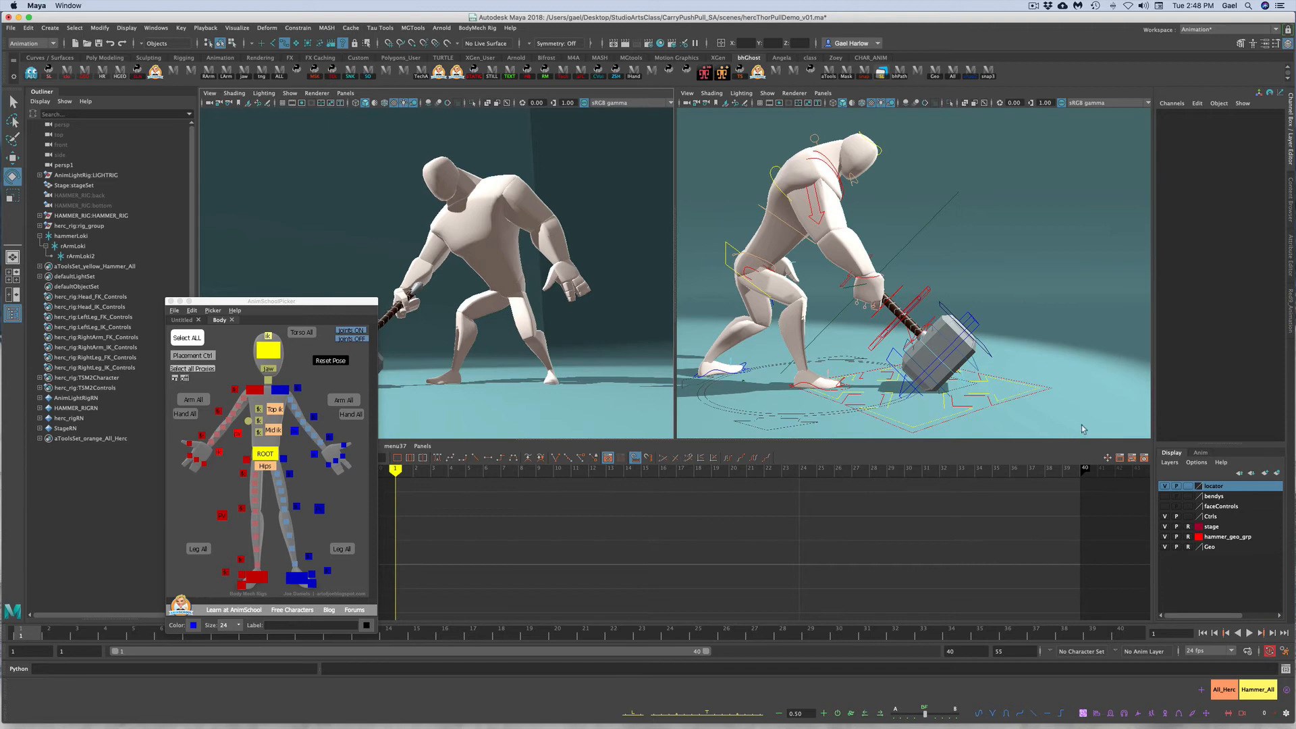
Hide the Ctrls and Geo display layers and the locators in the camera view that shows the controls
click(1165, 516)
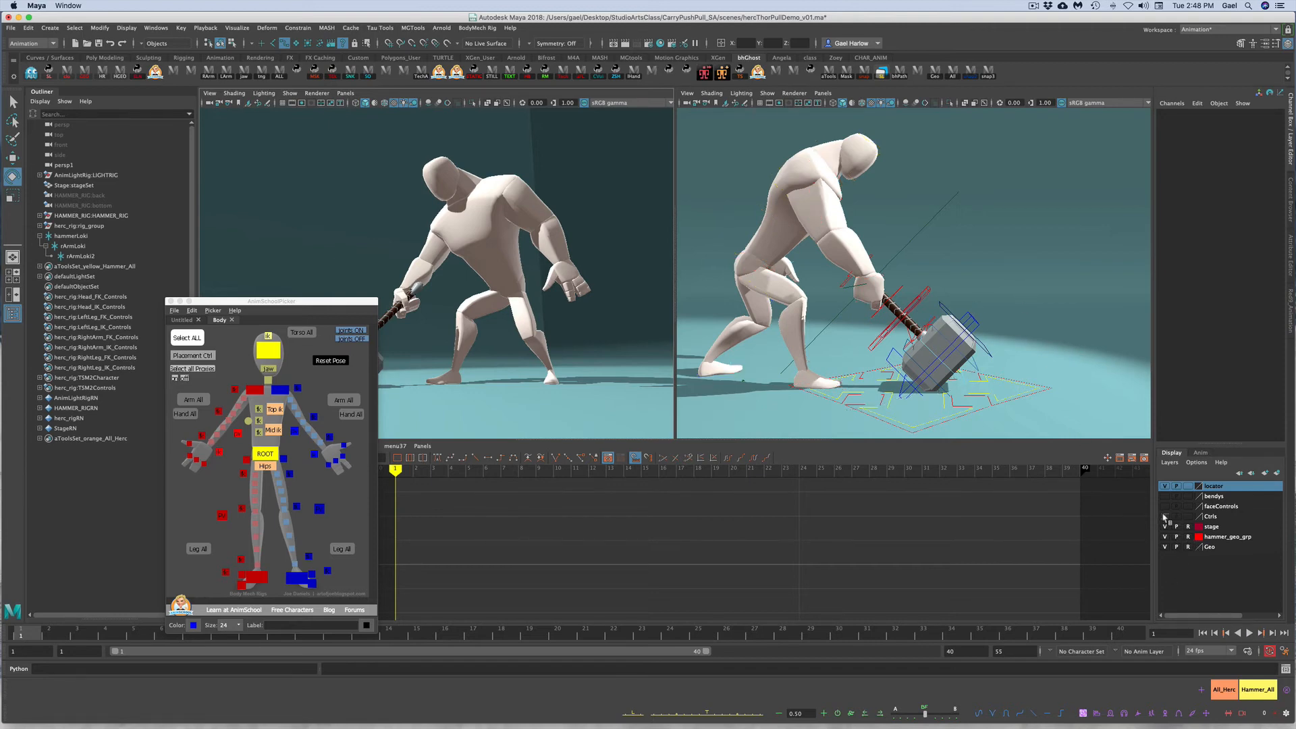
click(1164, 547)
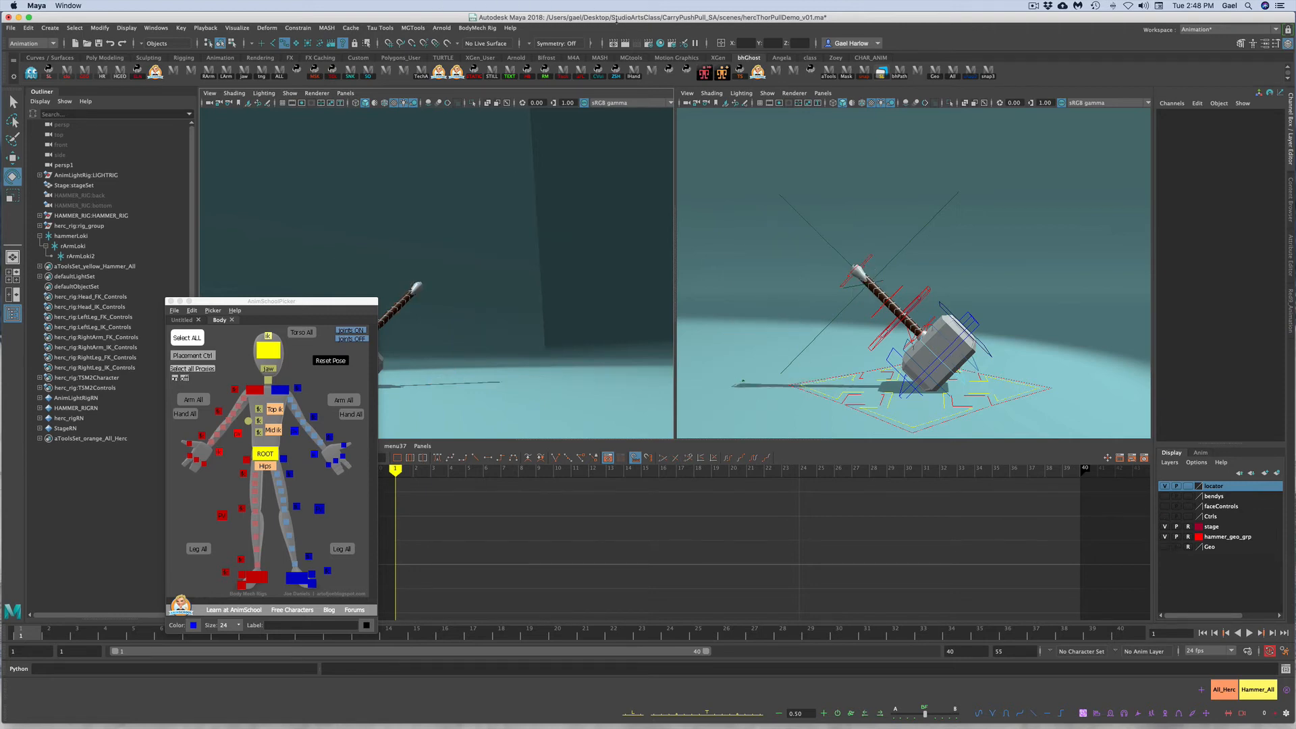
click(767, 94)
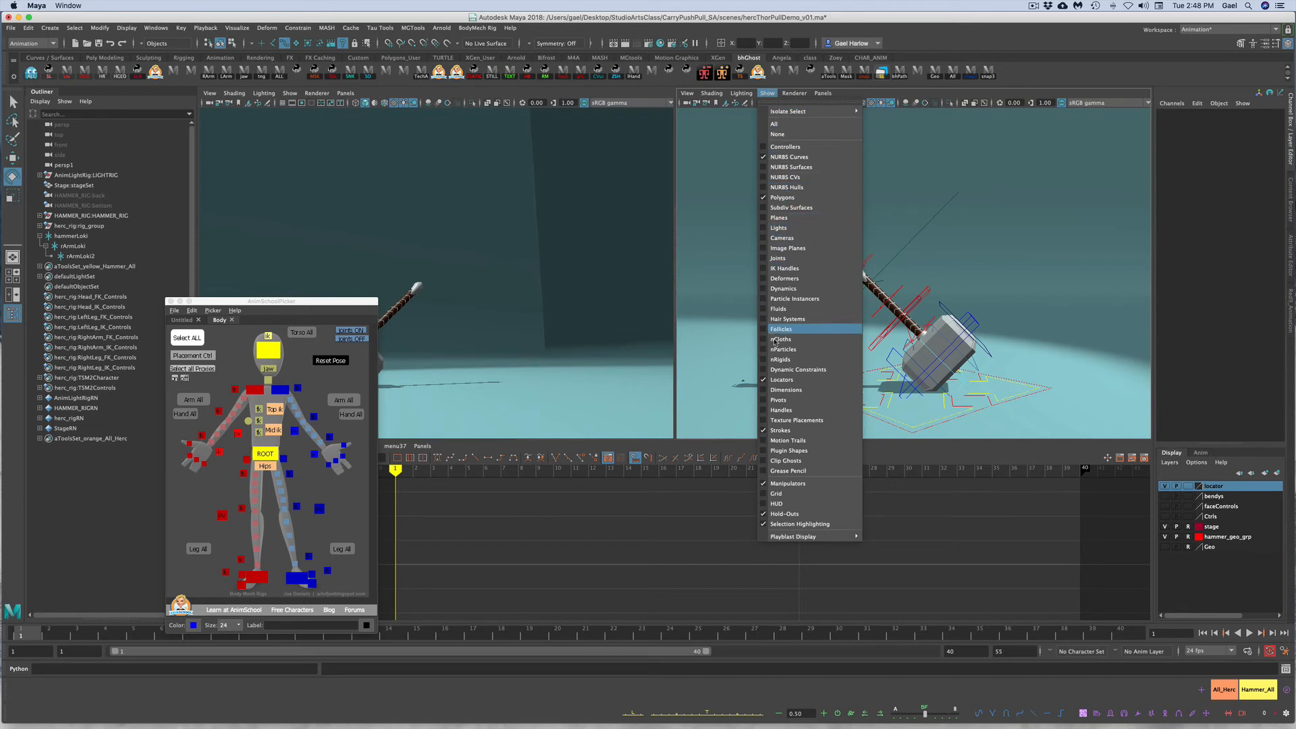
click(782, 379)
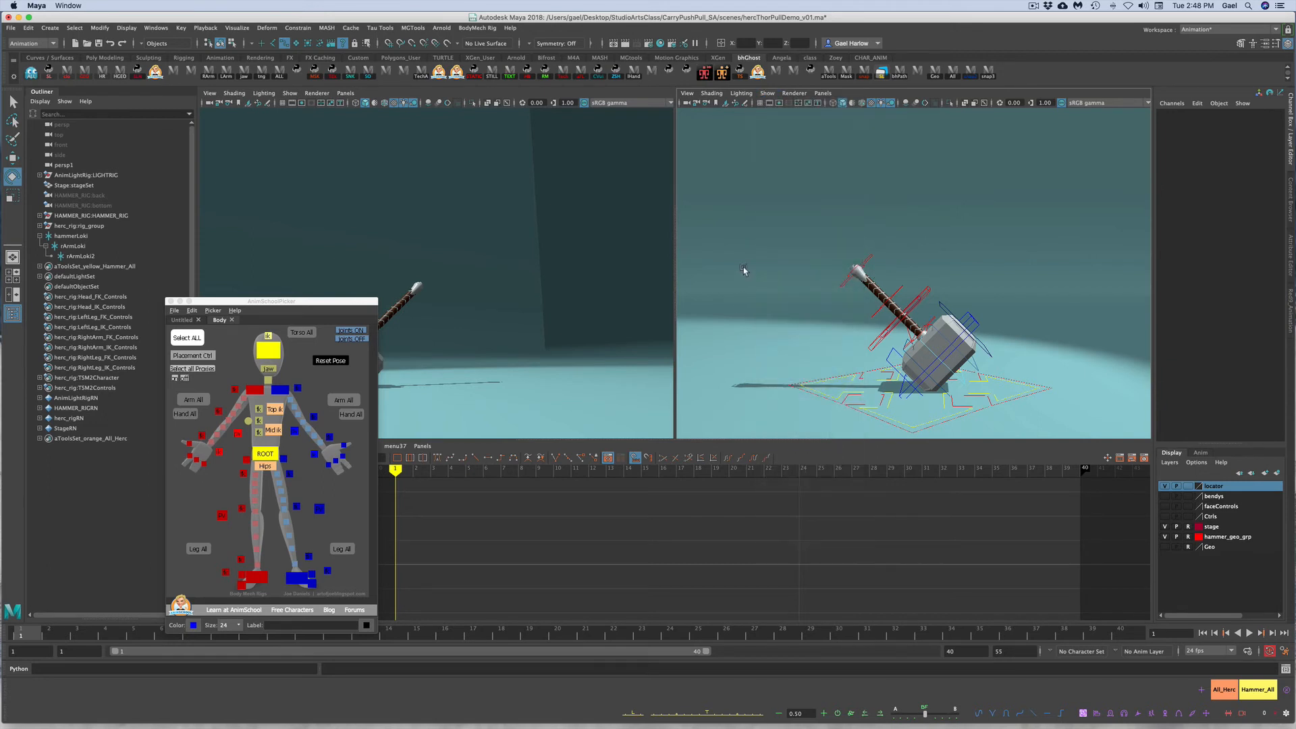
Select all of the hammer's controls, save them as a blue selection set named All_Hammer, and clear the selection
drag(731, 209, 1094, 440)
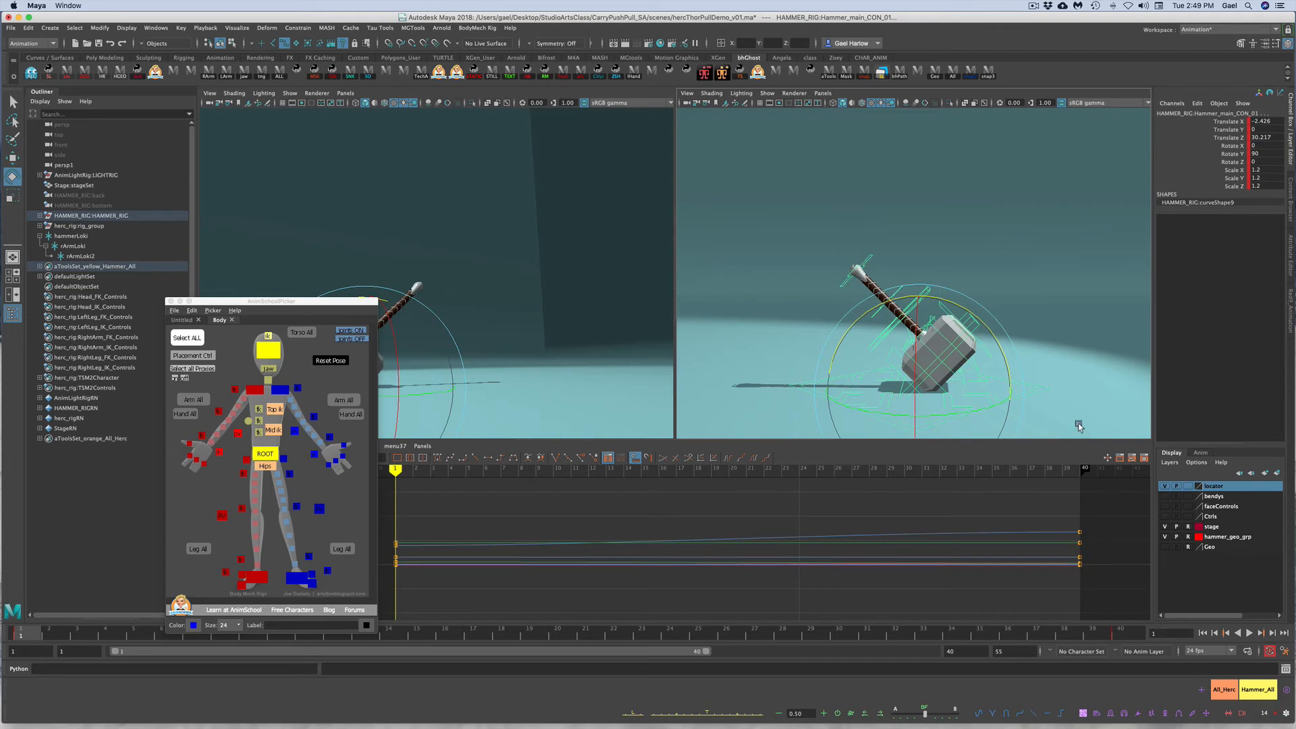
click(1202, 691)
click(1196, 696)
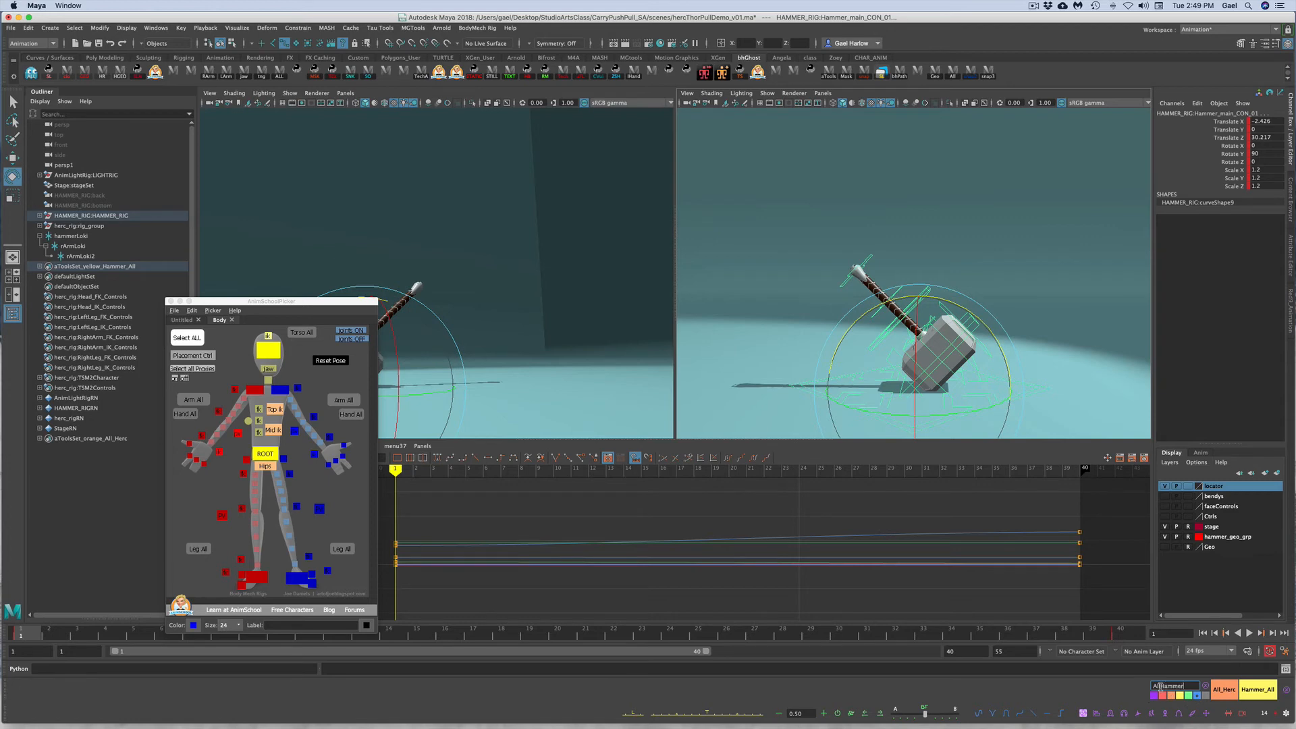
key(Return)
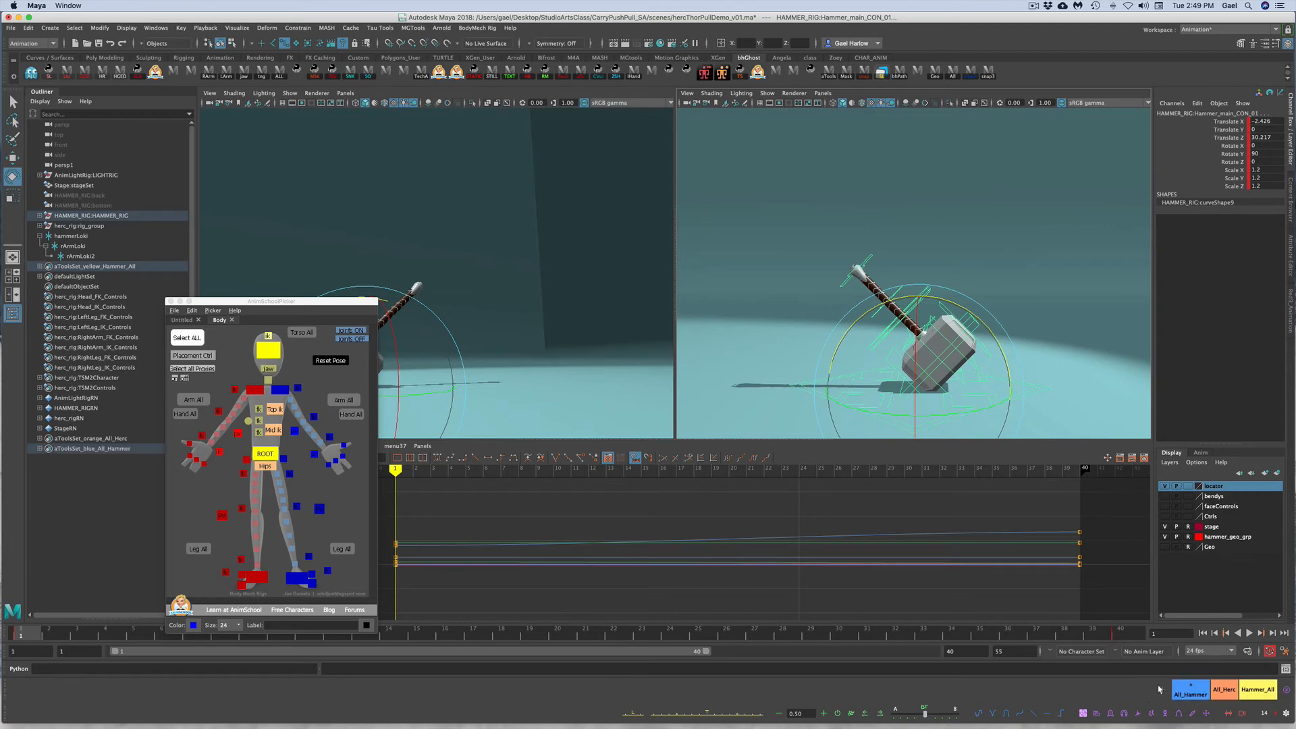
click(1058, 349)
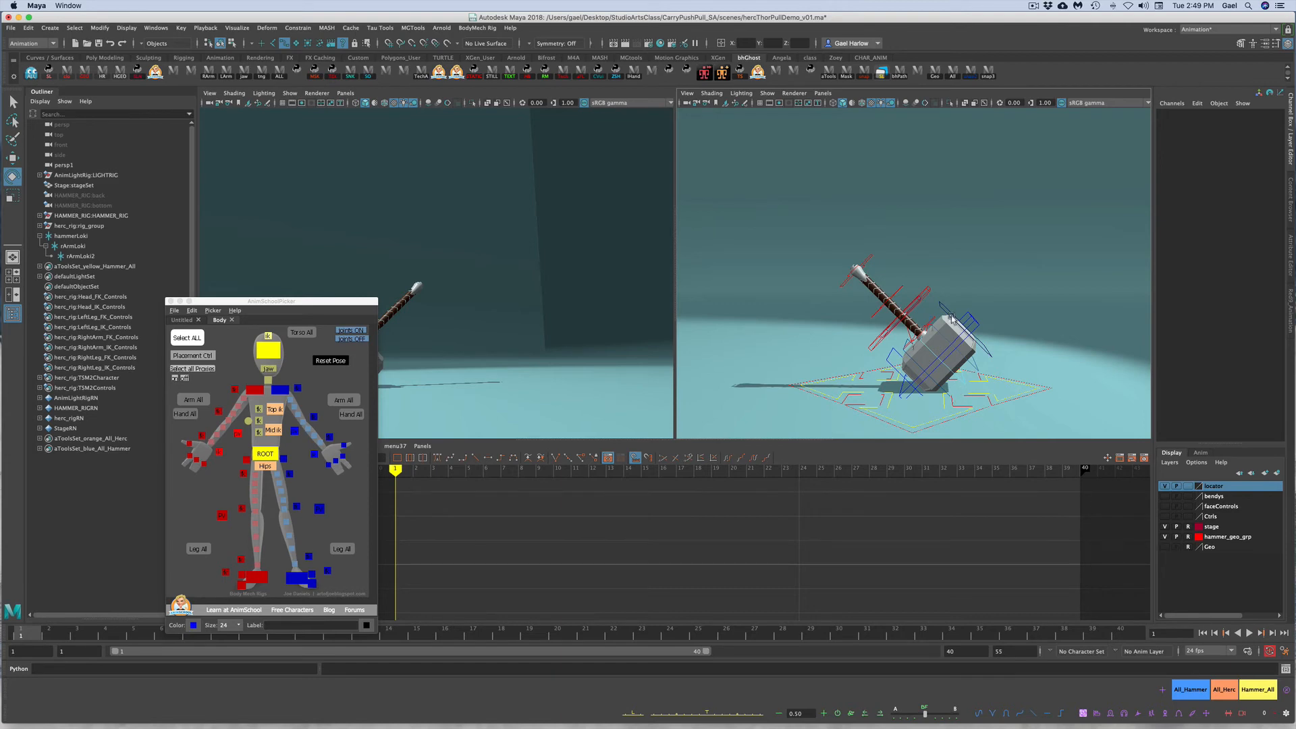
Hide NURBS curves and polygons in the same view
click(768, 94)
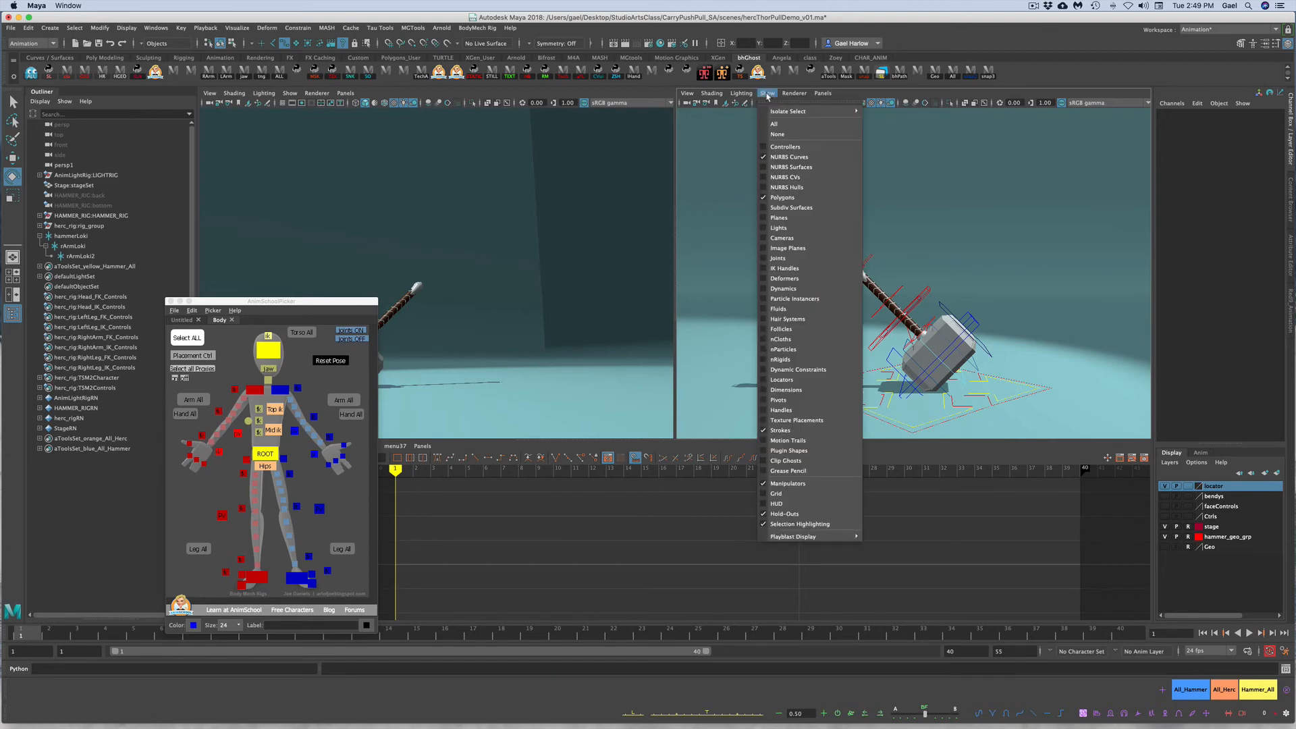
click(788, 156)
click(768, 94)
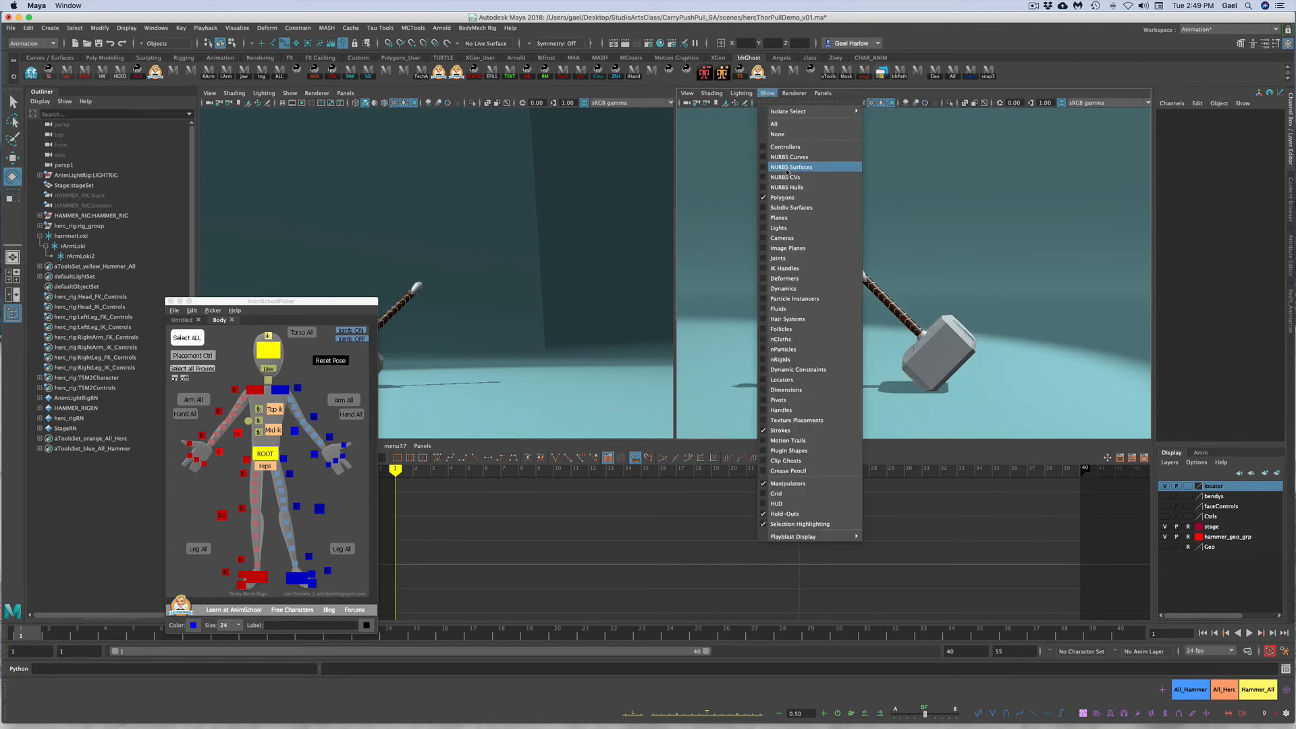
click(789, 197)
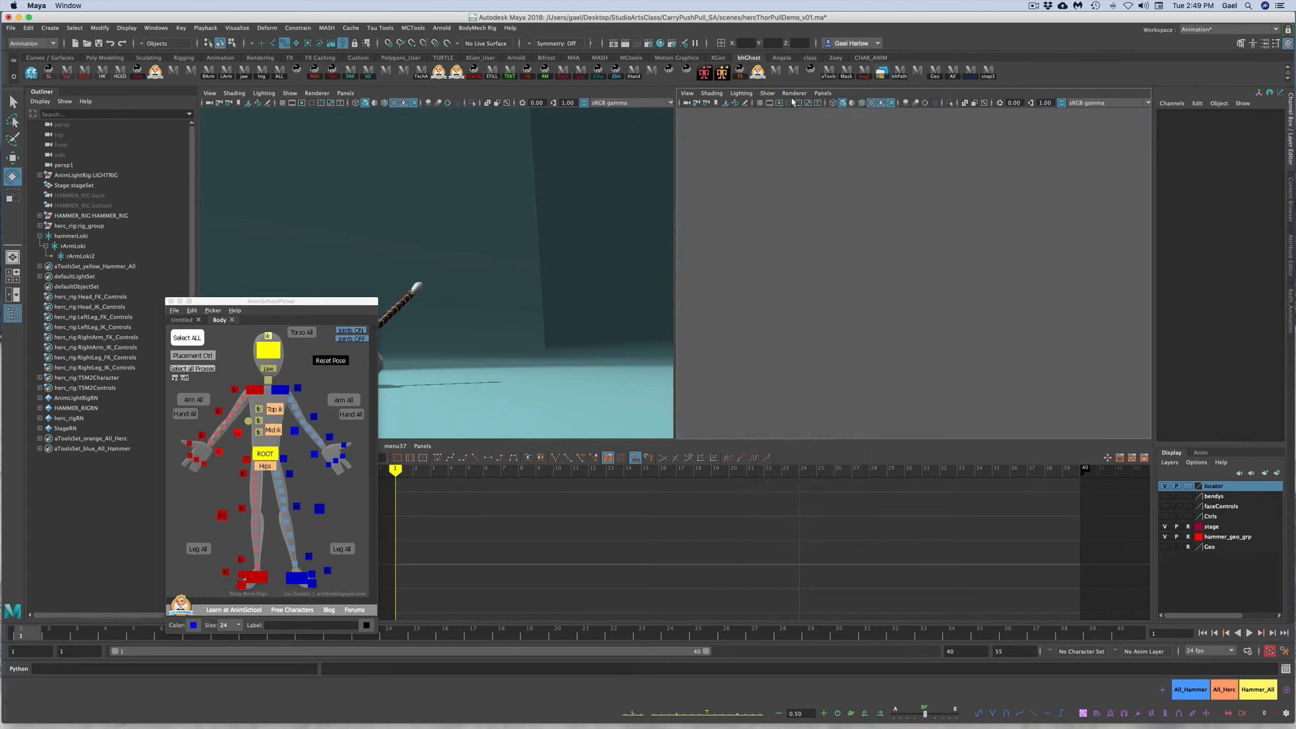
Show locators in the camera view and check hammerLoki, rArmLoki and rArmLoki2 by selecting each in the Outliner, leaving nothing selected
click(767, 95)
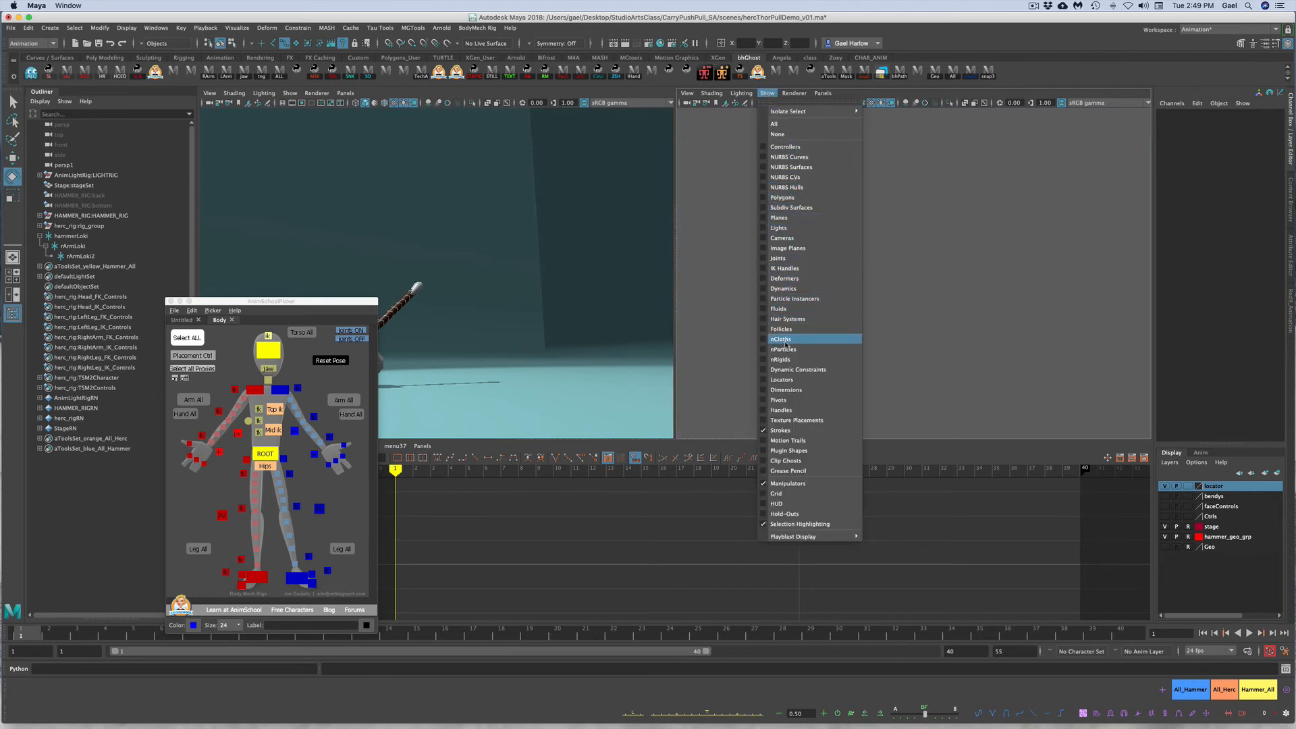
click(787, 379)
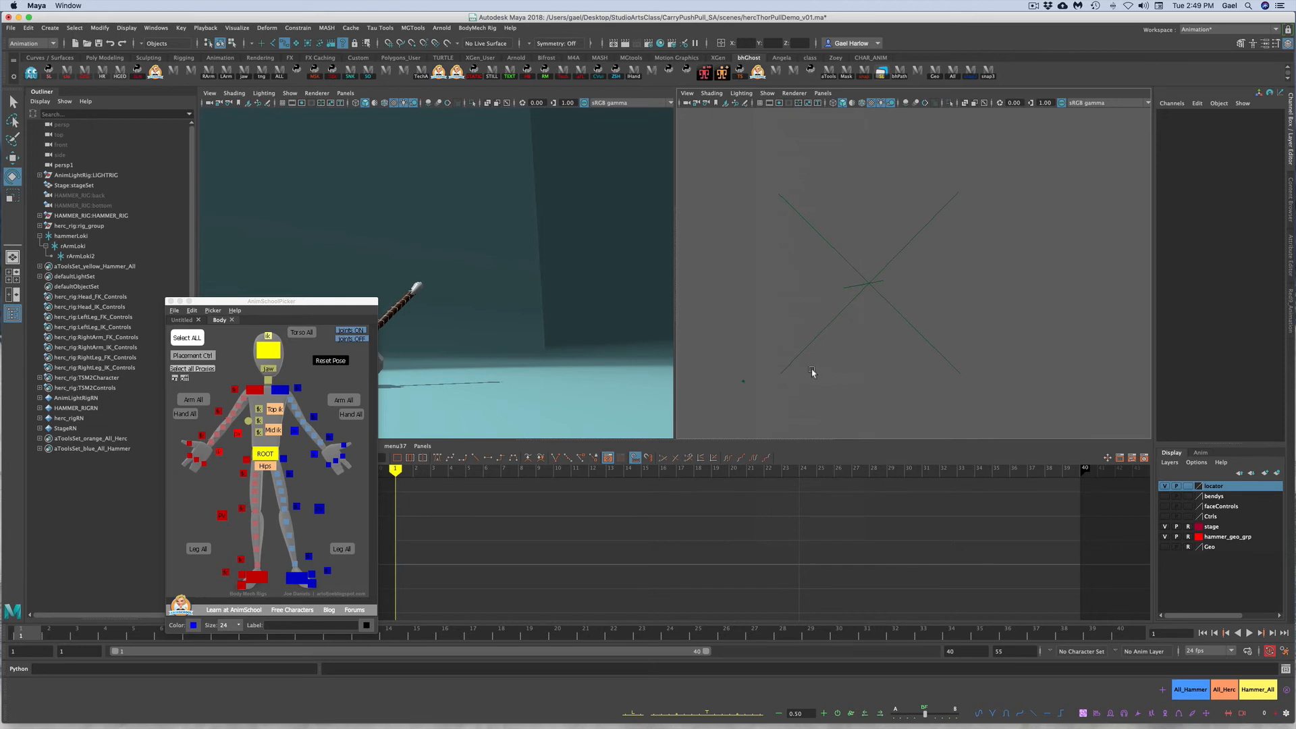
click(75, 230)
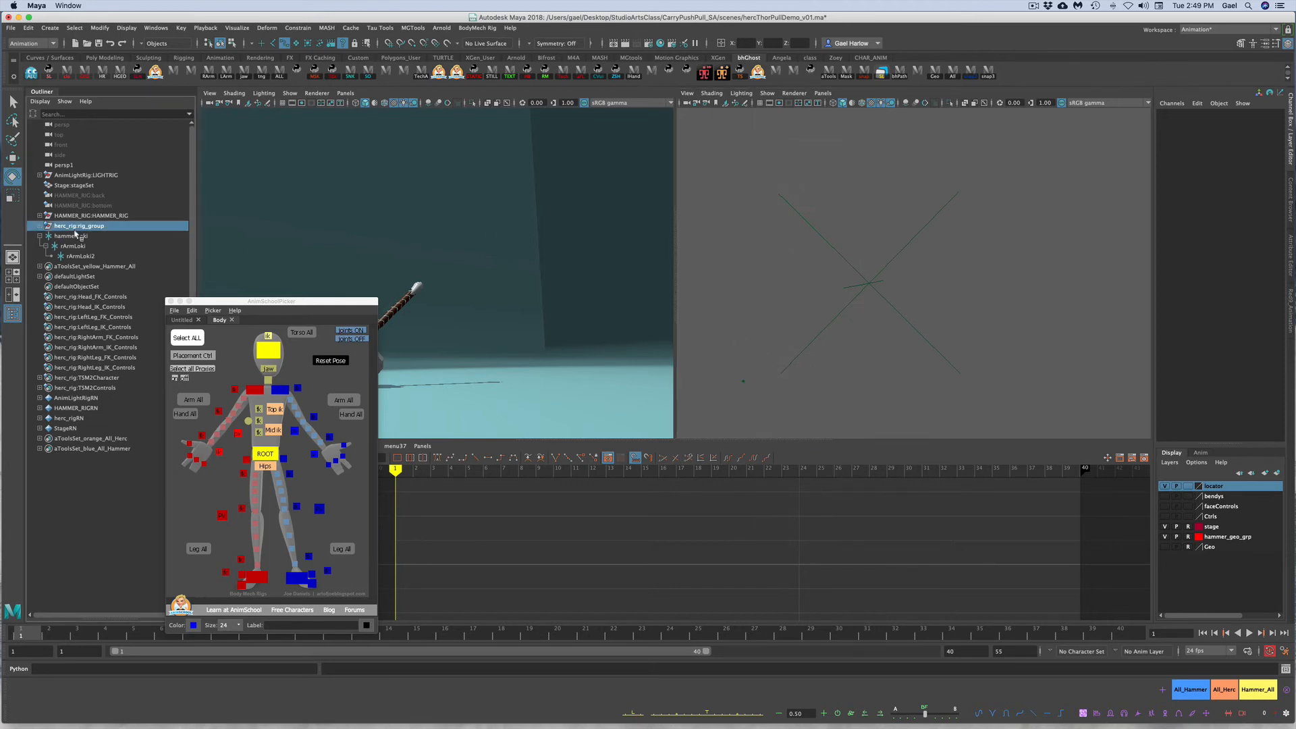
click(75, 236)
click(74, 246)
click(84, 255)
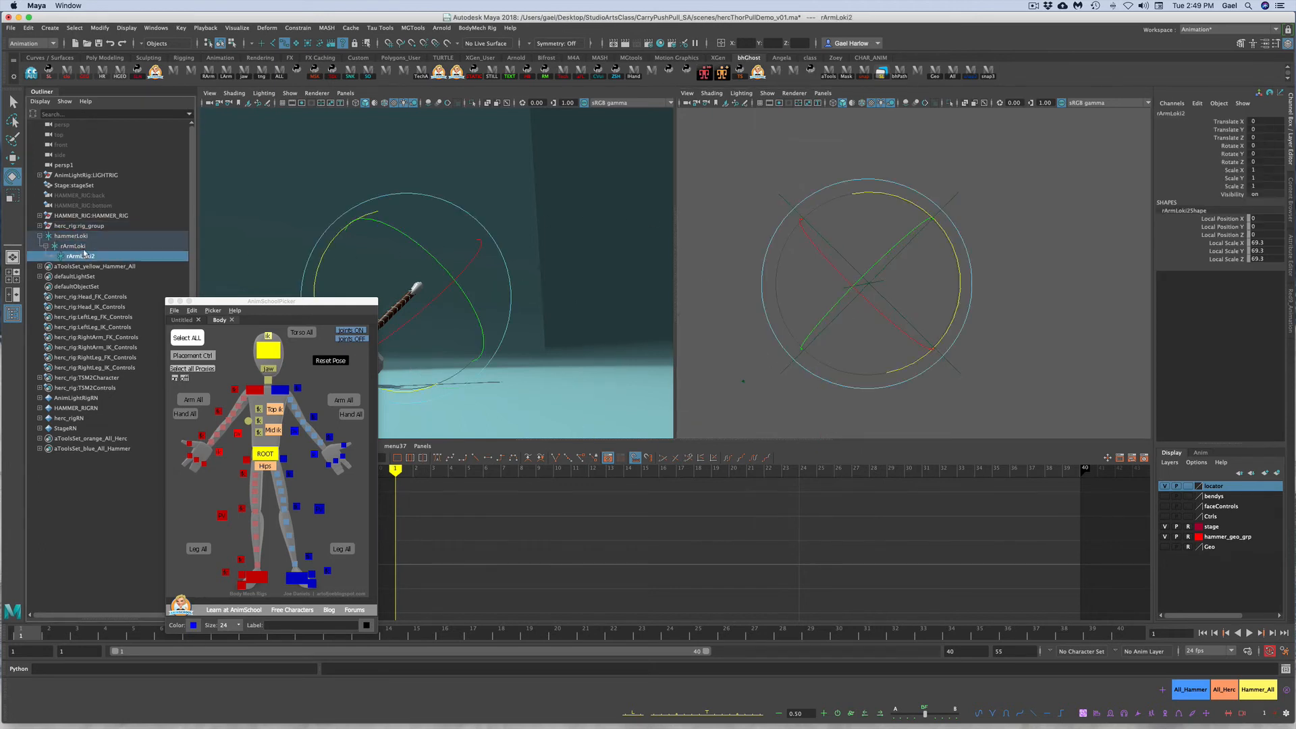
click(80, 246)
click(76, 237)
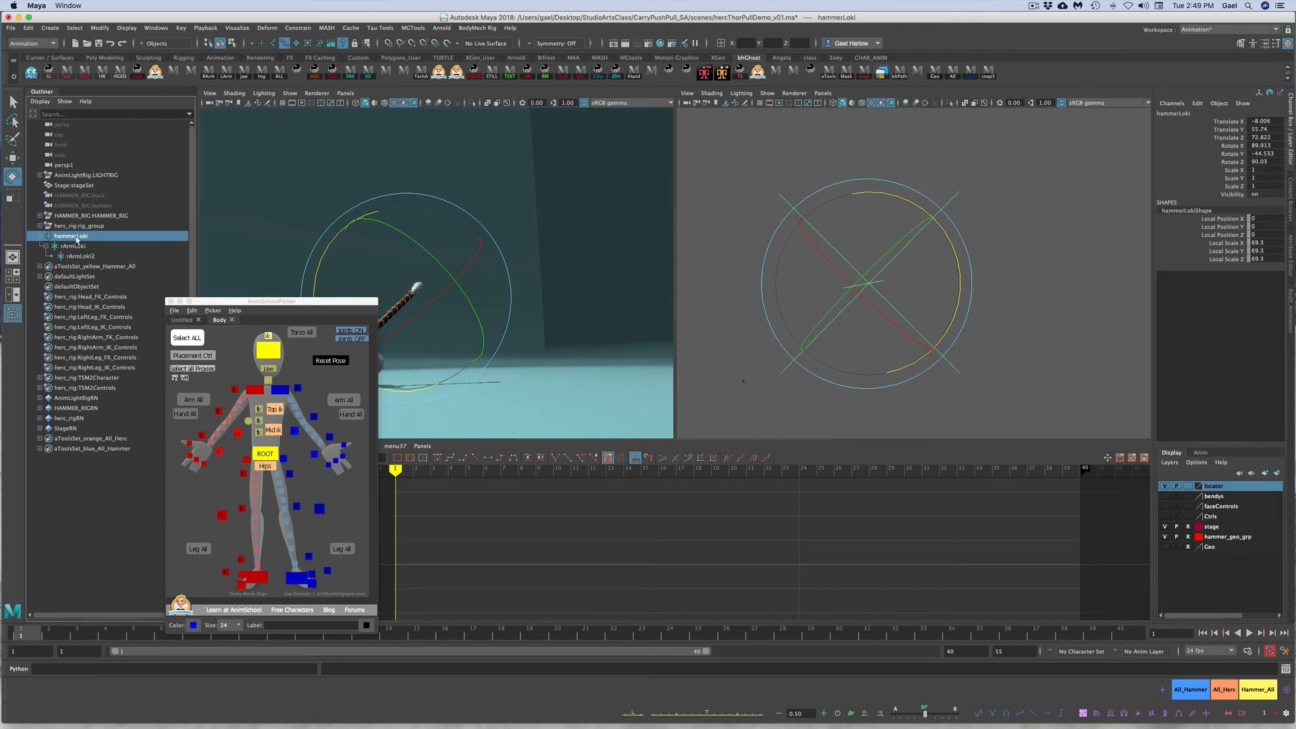
click(764, 181)
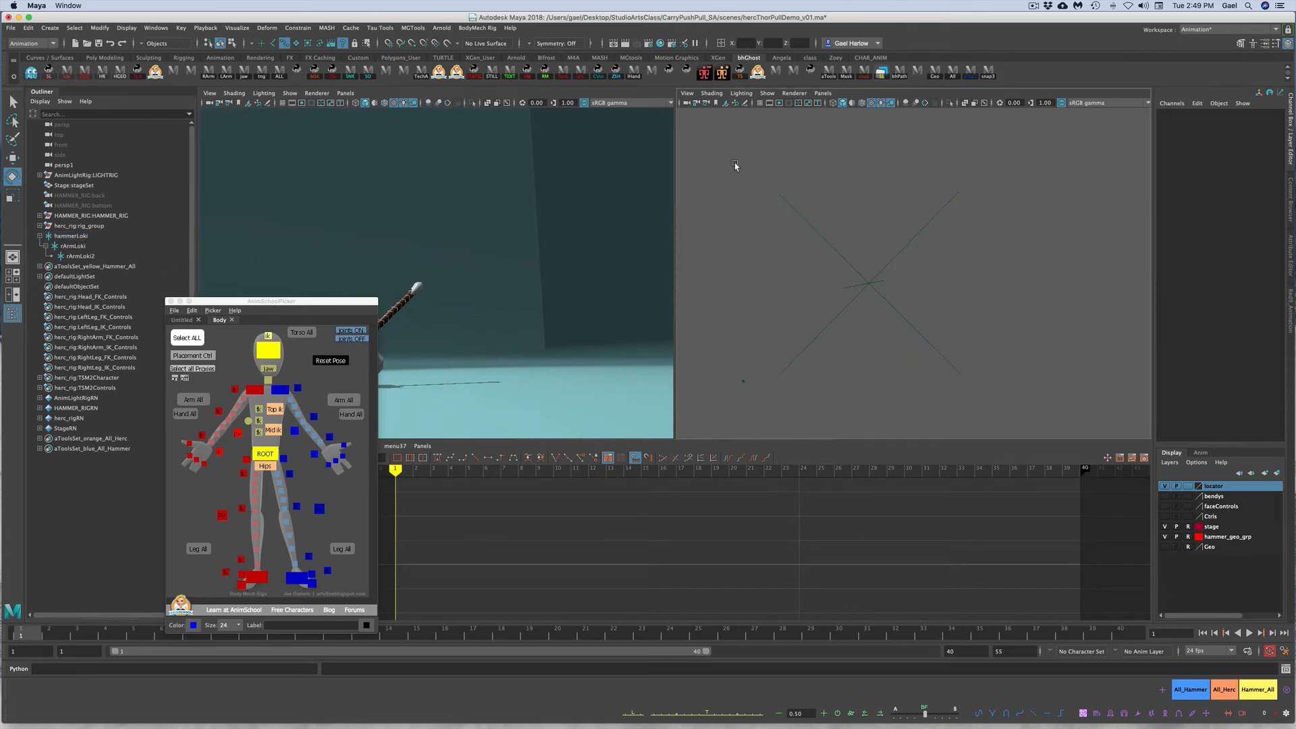
drag(726, 142, 1037, 401)
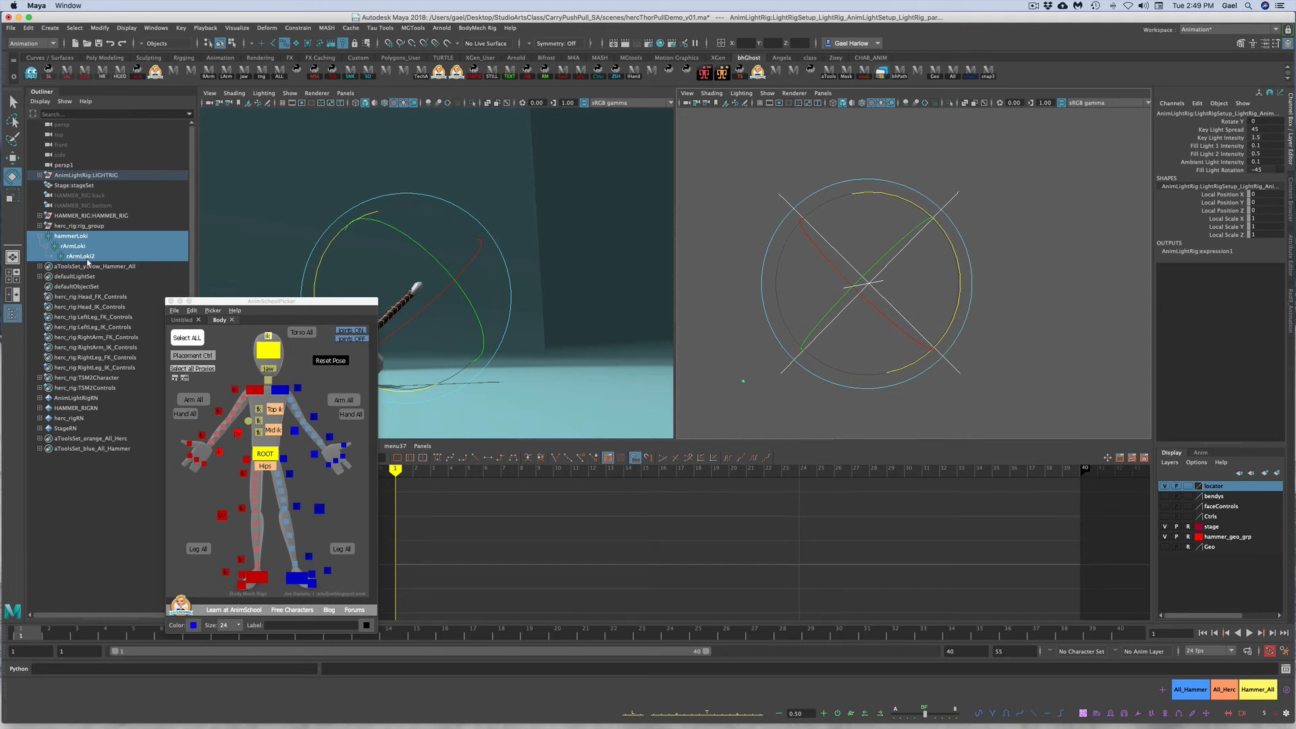
click(780, 265)
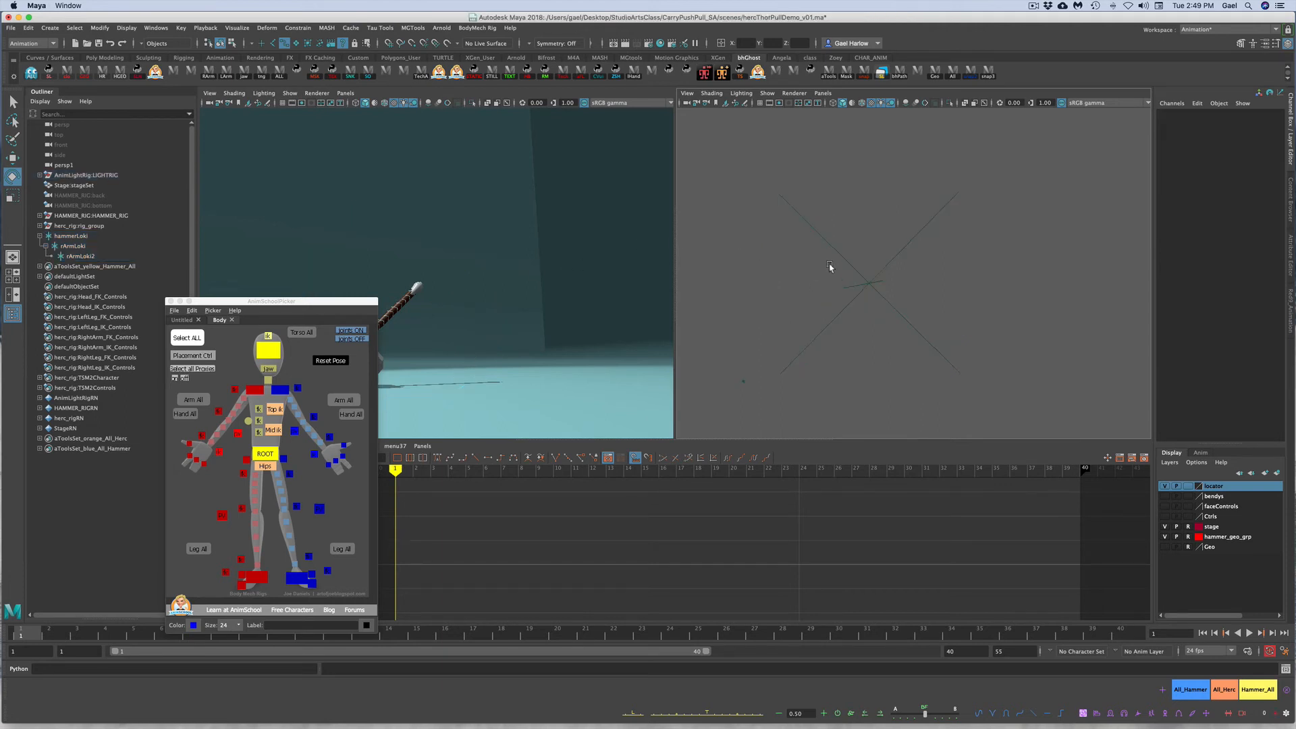
drag(847, 216, 900, 312)
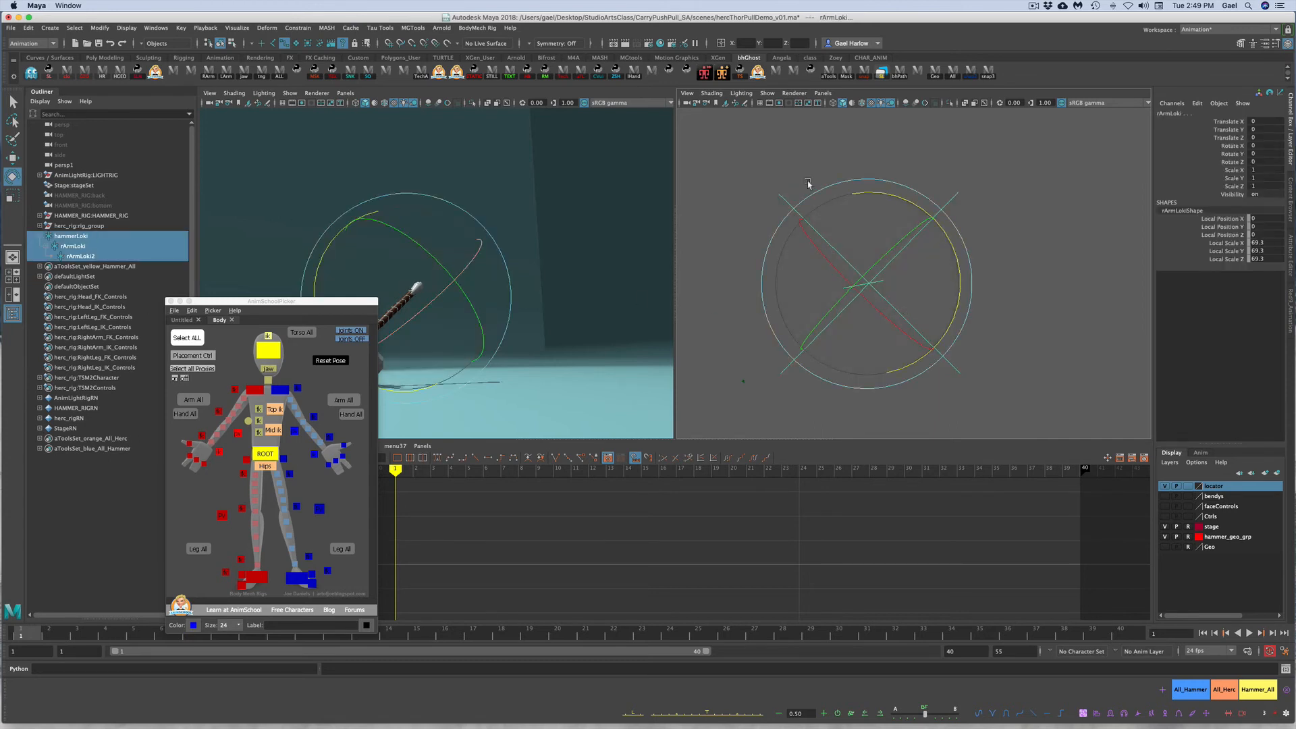
click(766, 231)
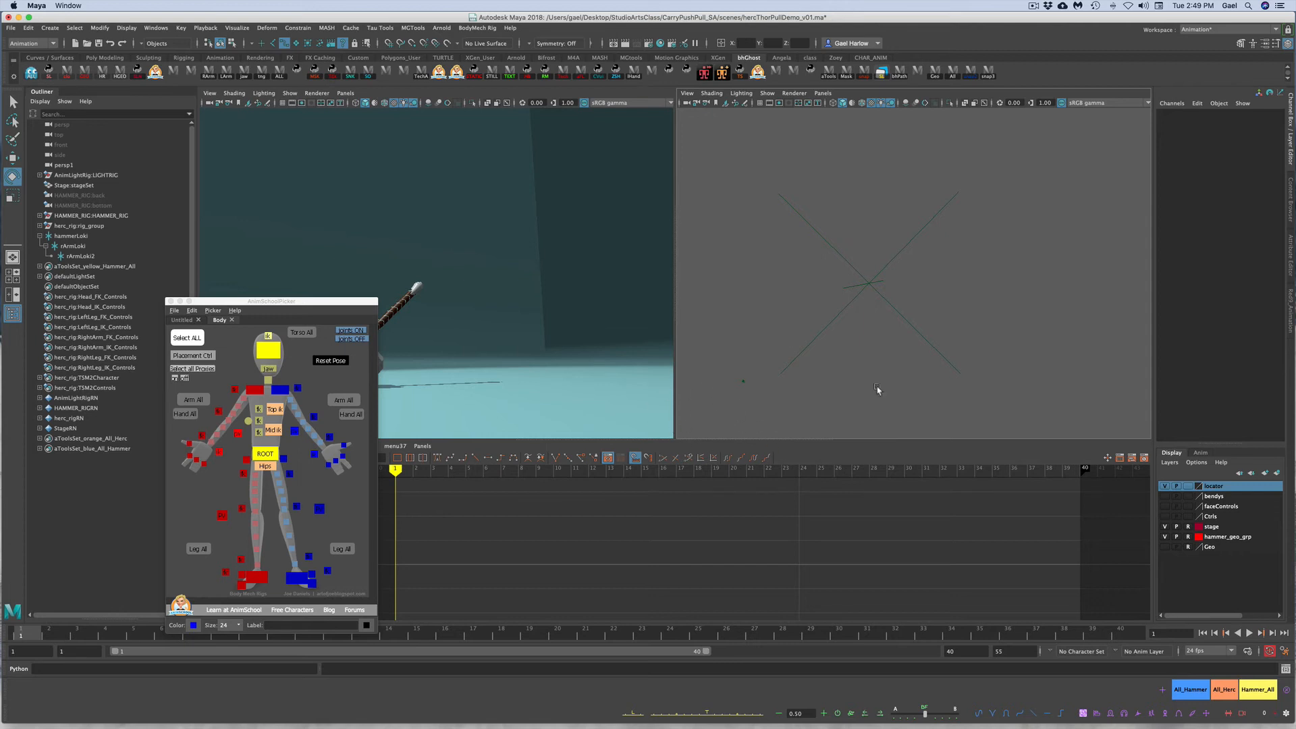
Select hammerLoki, rArmLoki and rArmLoki2 together, save them as a red selection set named All_Lokis, and clear the selection
drag(802, 193, 914, 313)
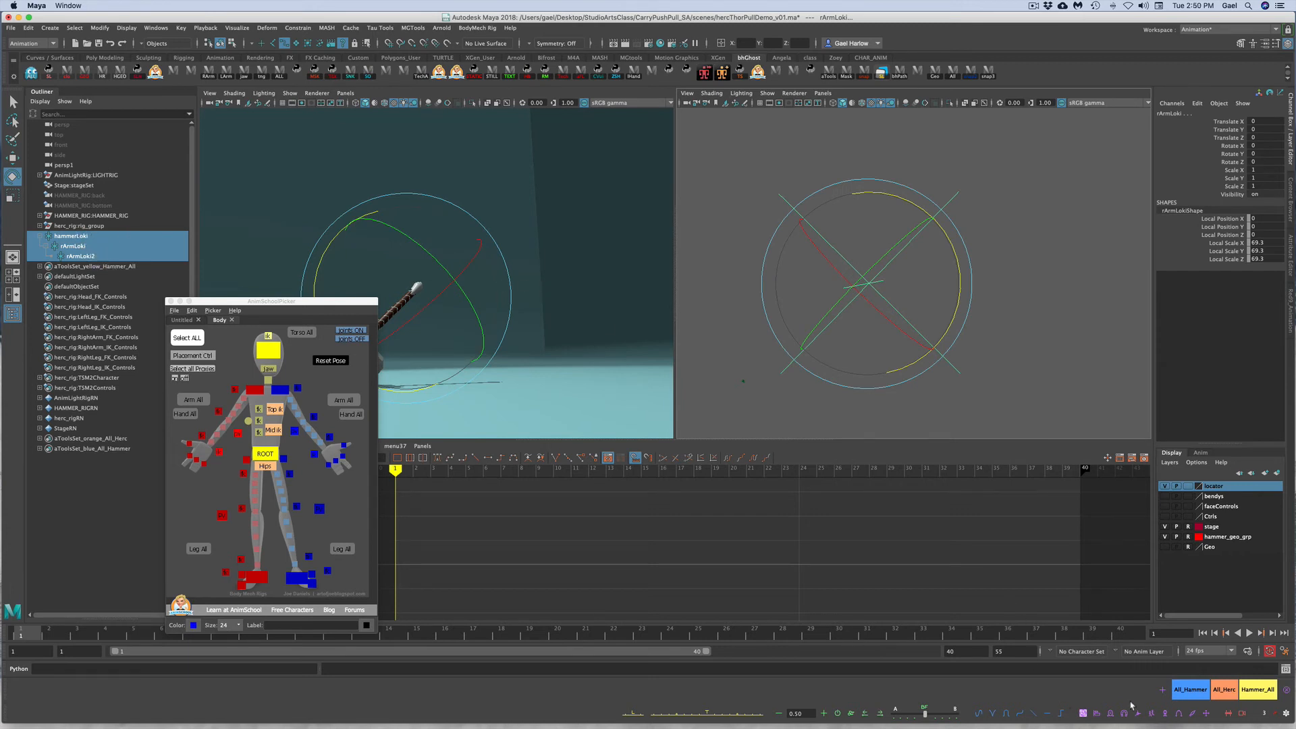
click(1163, 691)
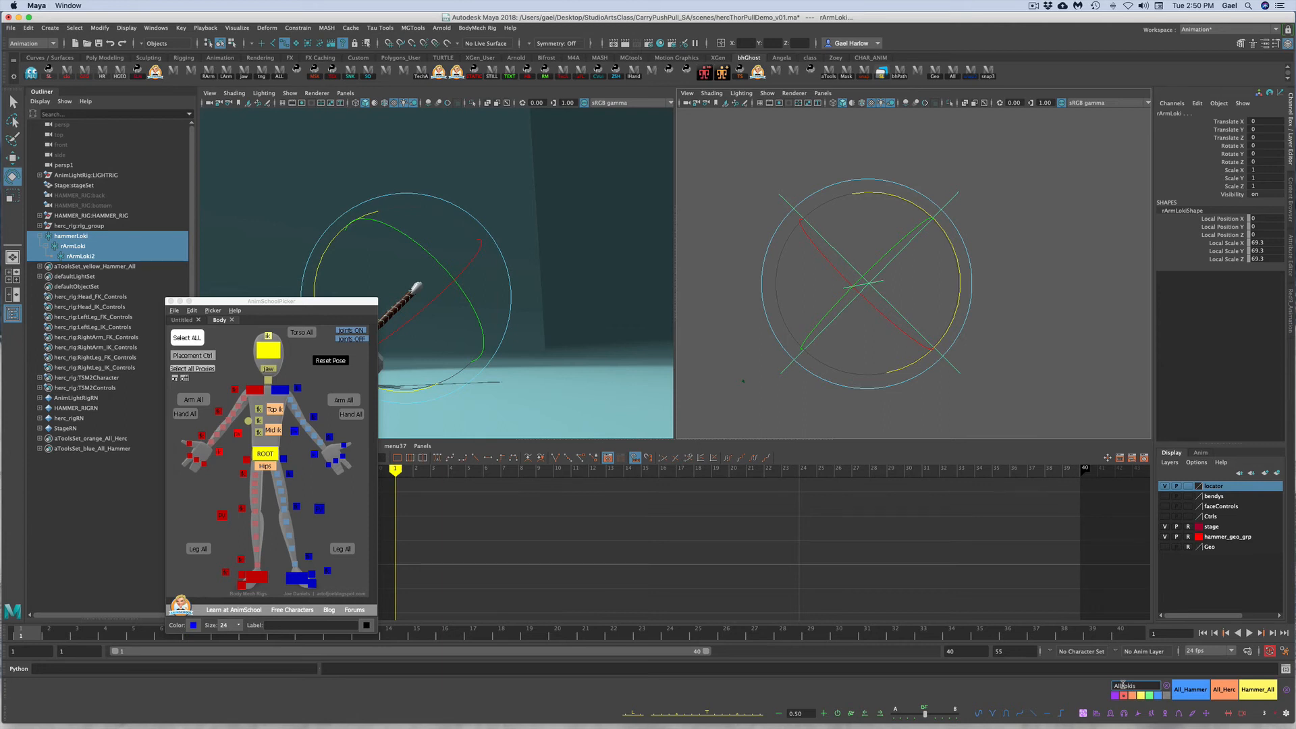
text(All_Lokis)
key(Return)
click(1071, 331)
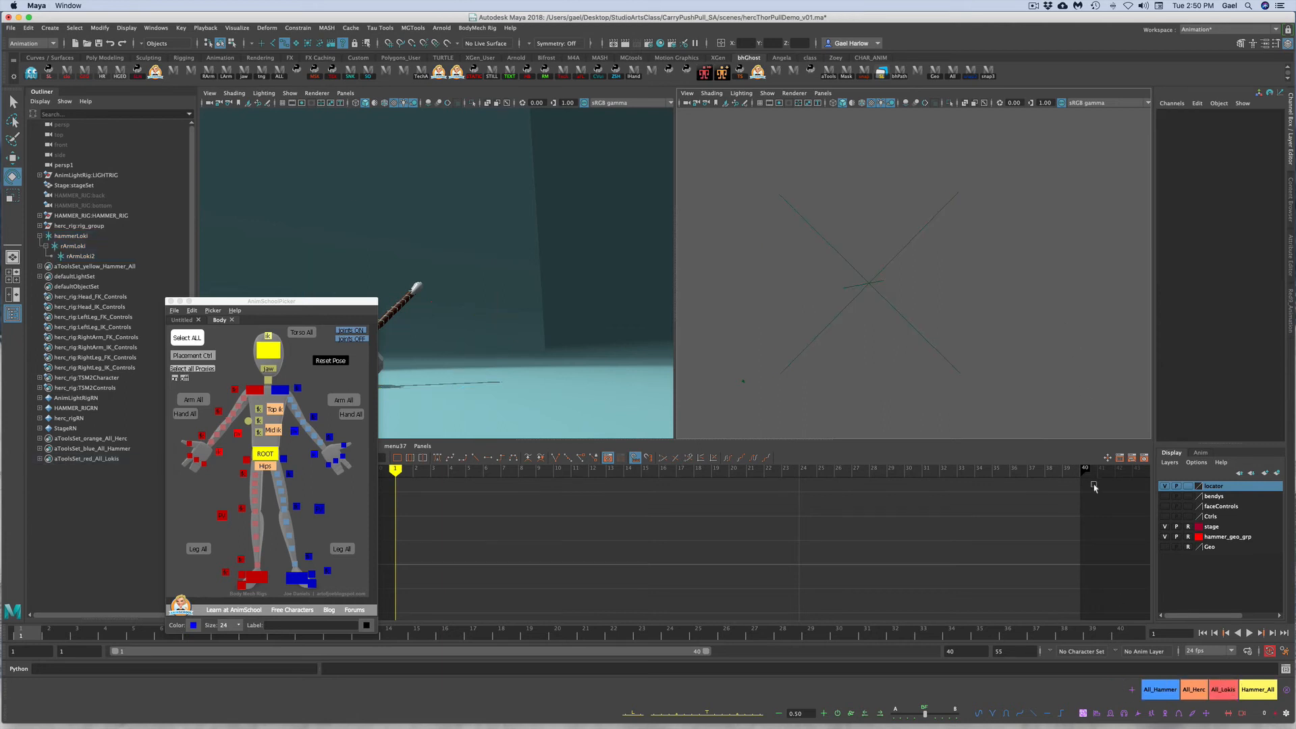
Show polygons and NURBS curves in the camera view again and make the Ctrls and Geo display layers visible
click(767, 94)
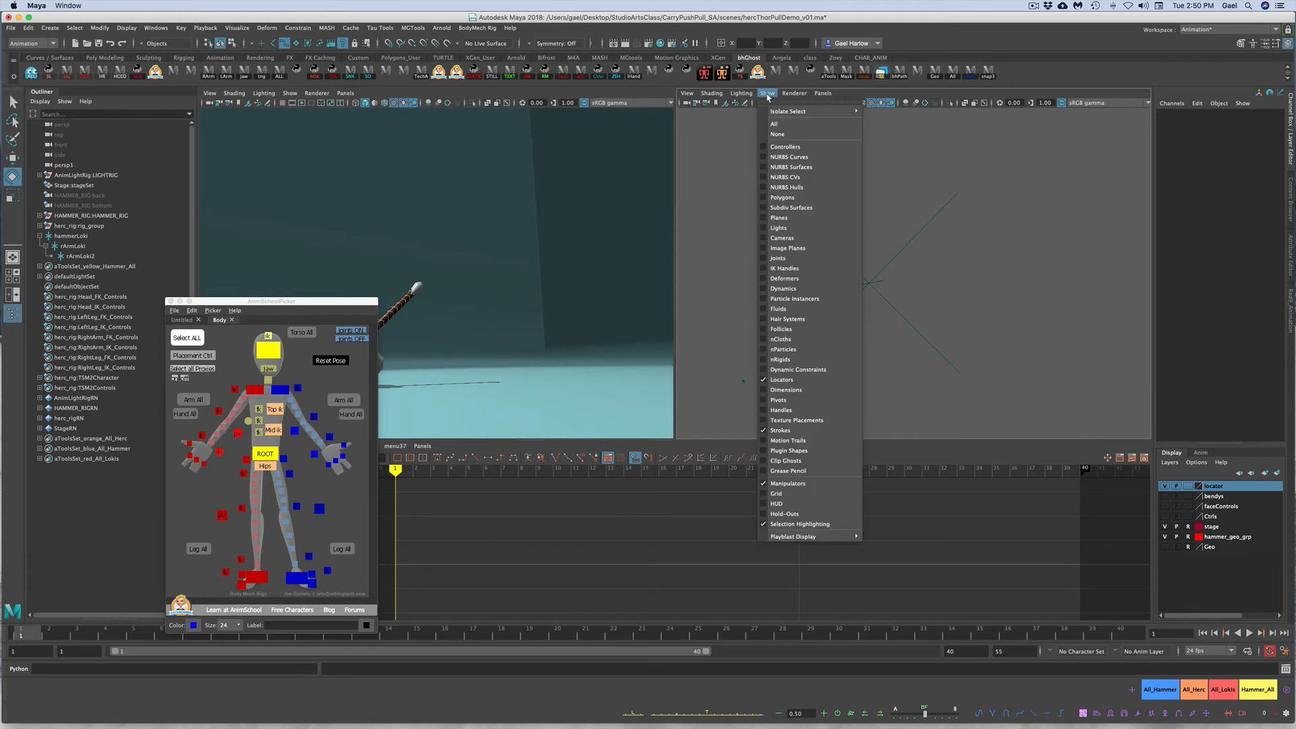
click(783, 197)
click(768, 94)
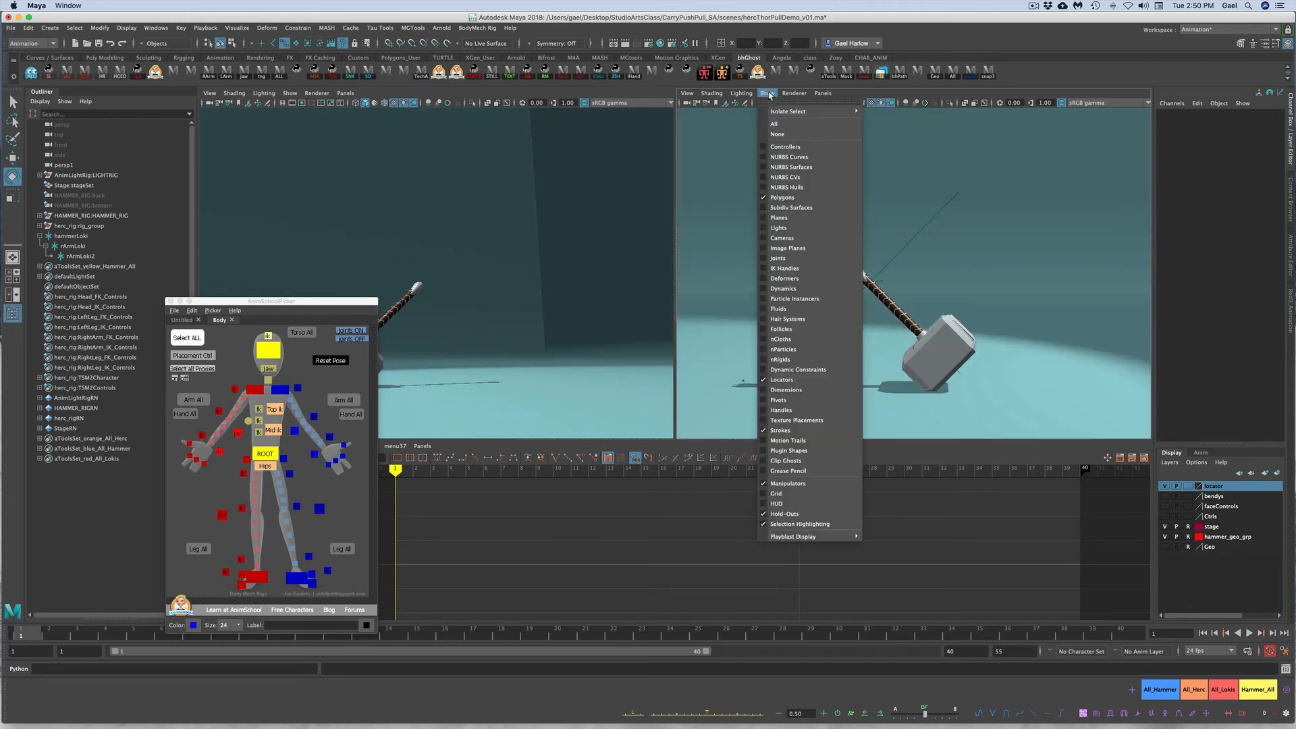
click(788, 157)
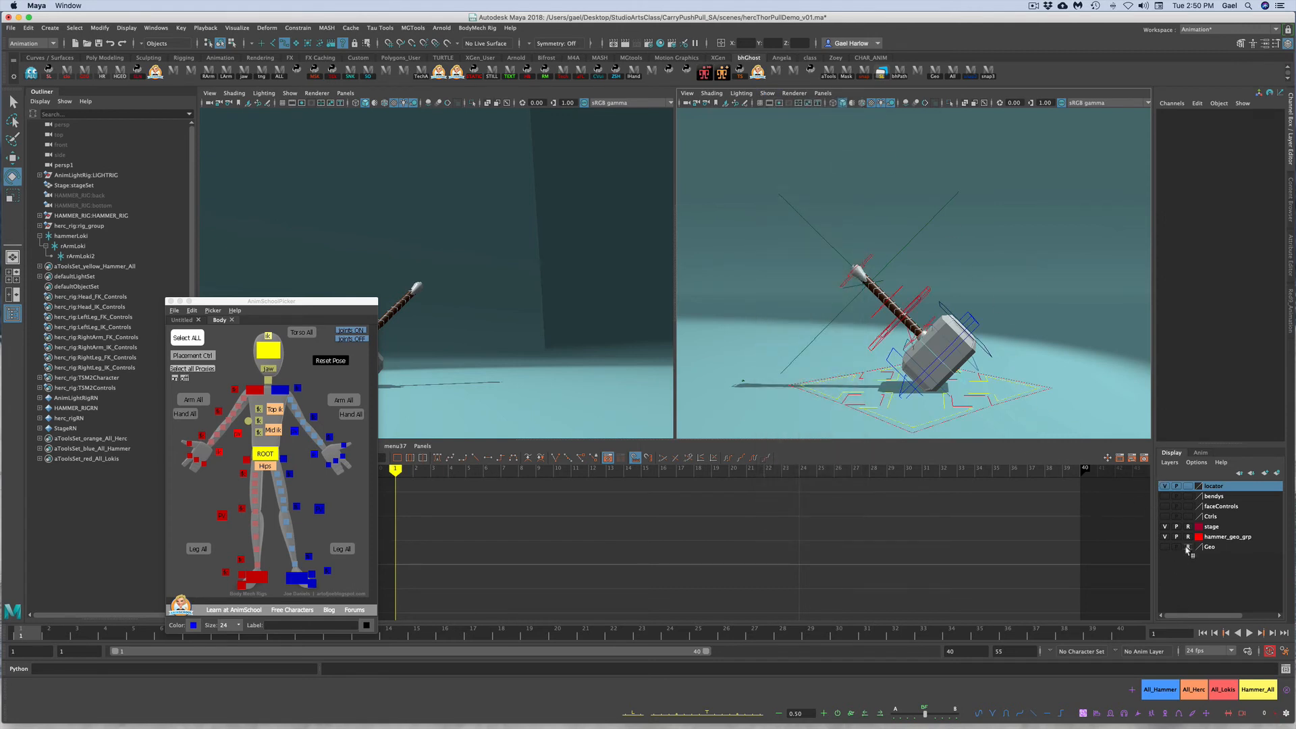
click(1165, 517)
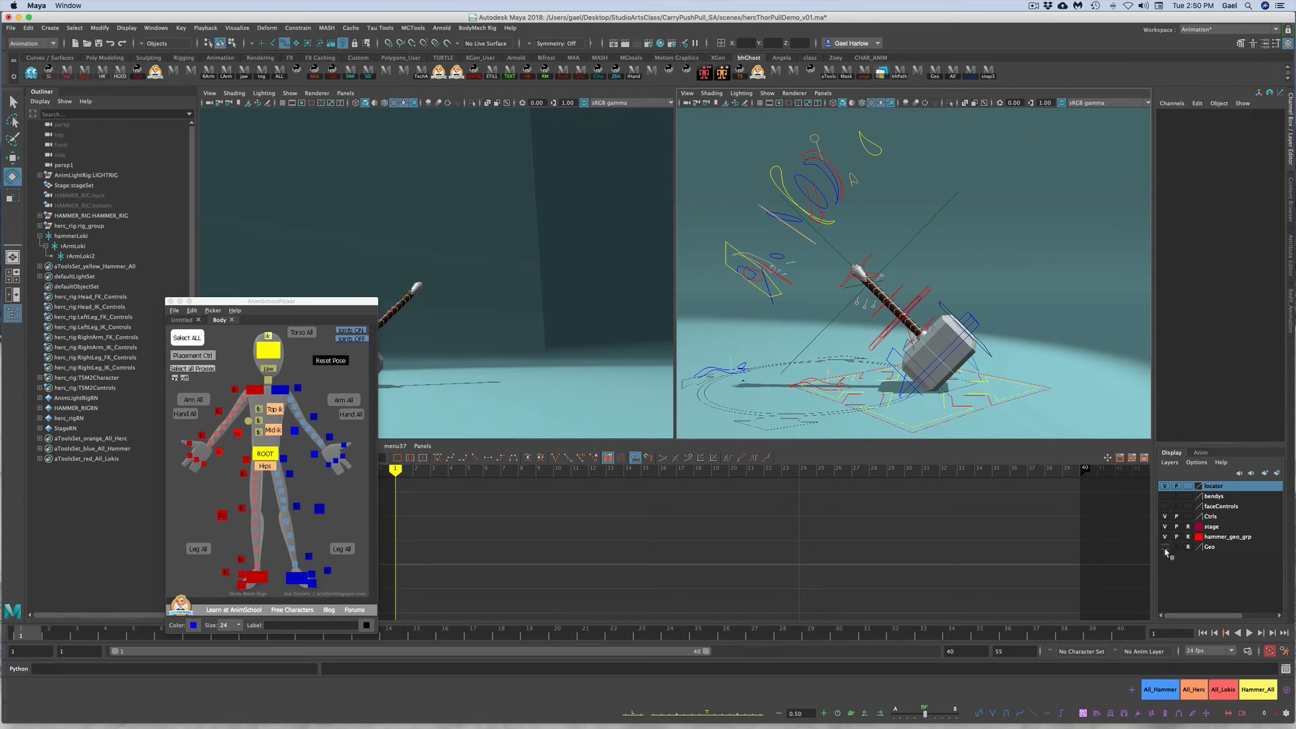
click(1165, 547)
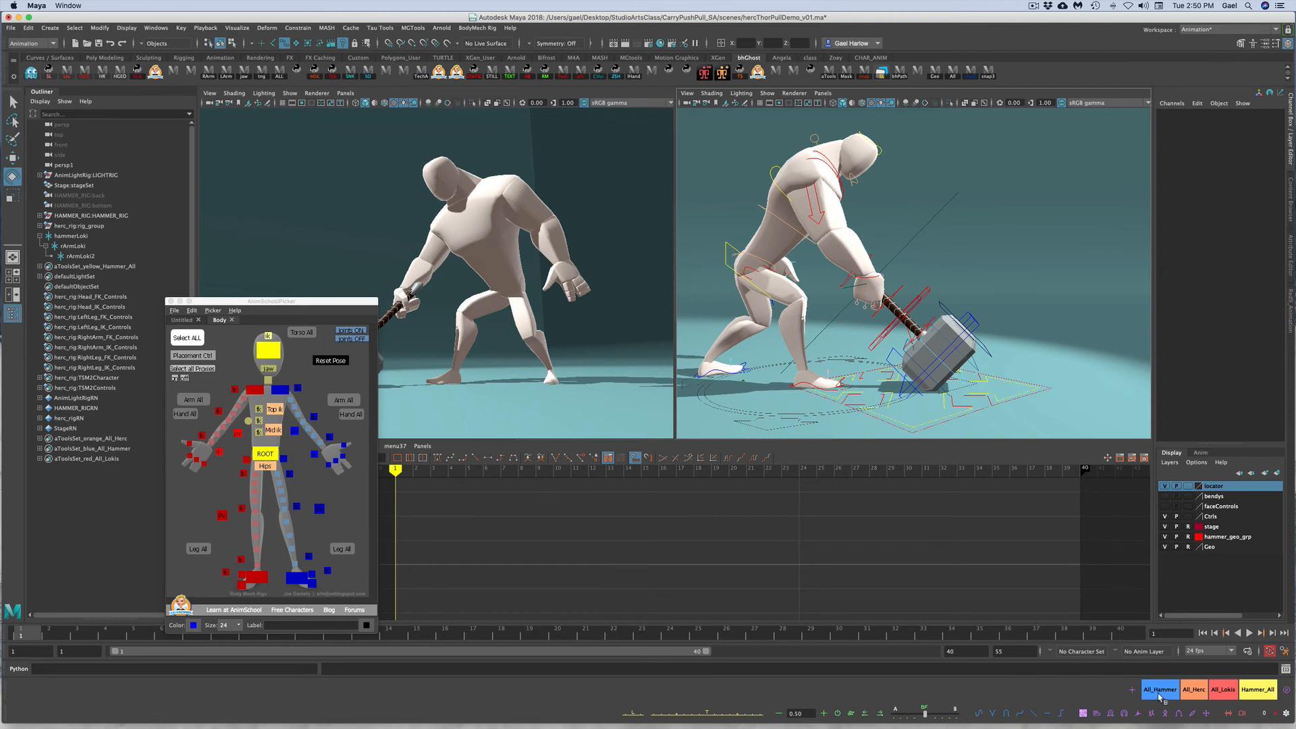
Select all hammer, Herc and locator controls together by recalling the All_Hammer, All_Herc and All_Lokis sets
click(1160, 695)
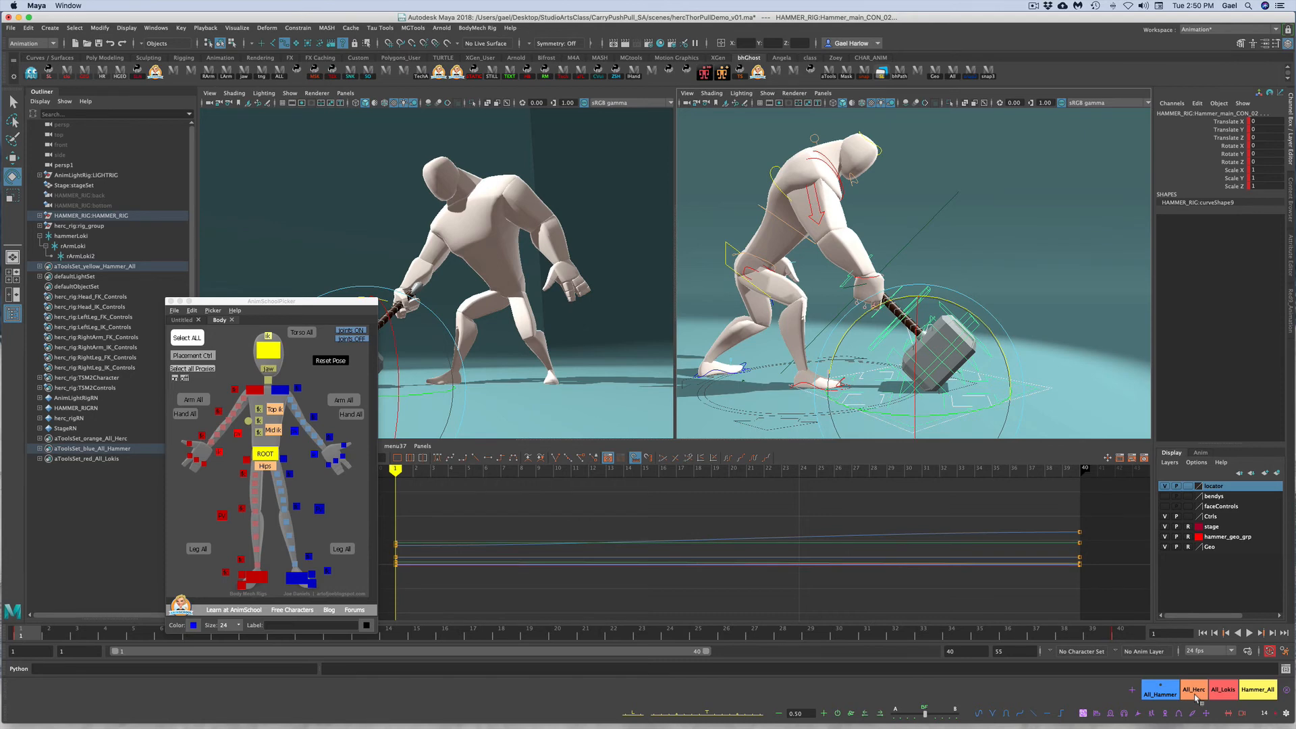
click(1194, 692)
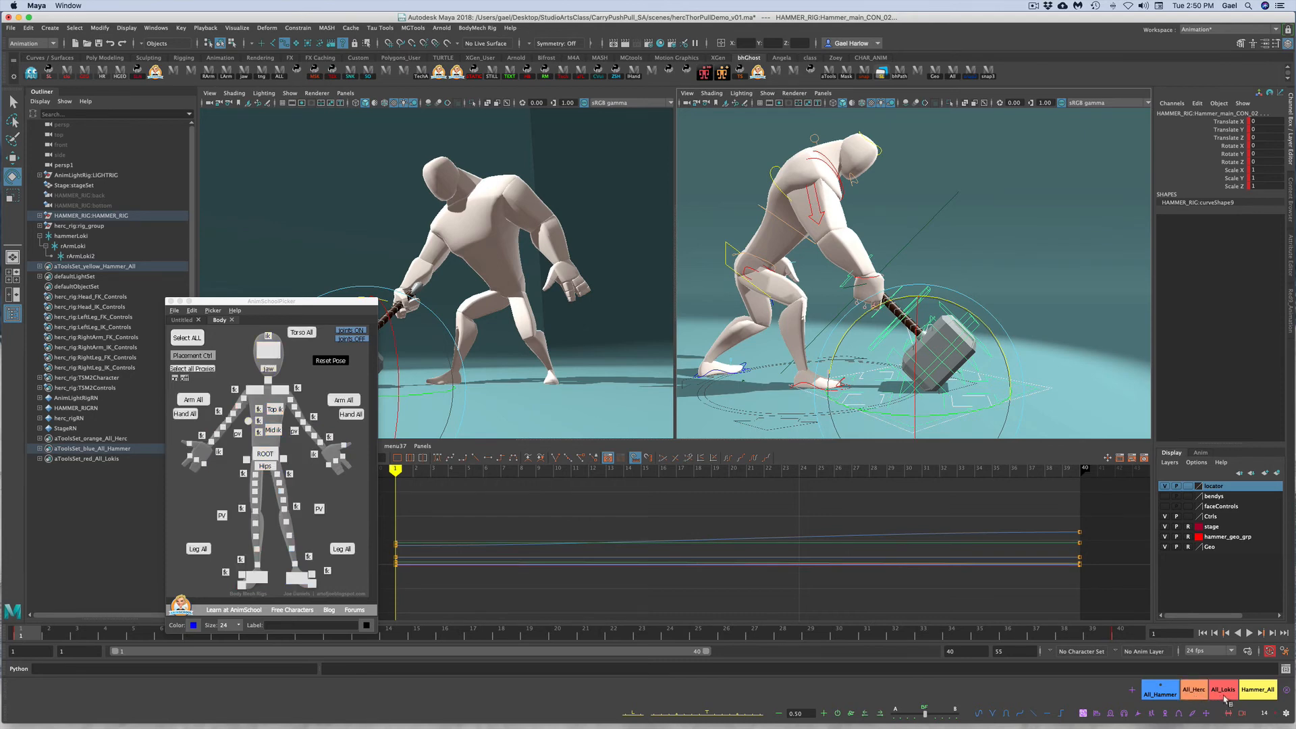
click(1224, 692)
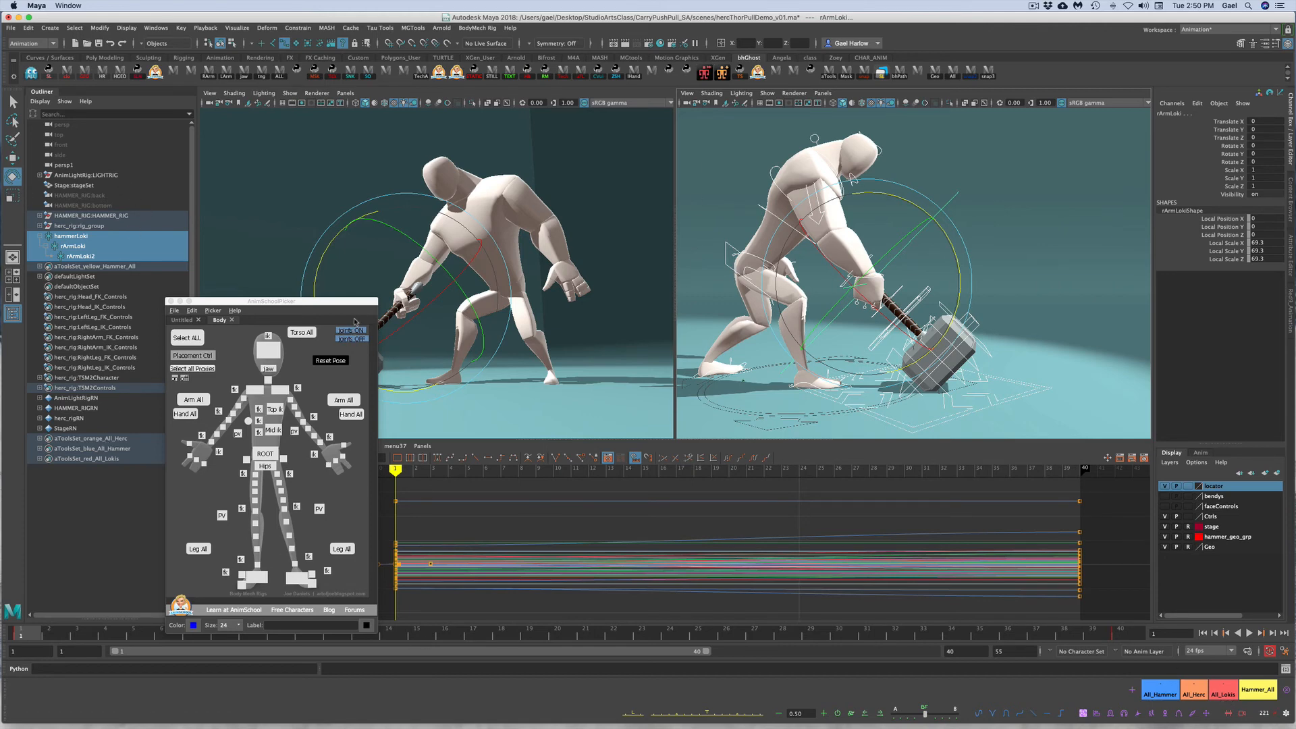
Move the AnimSchoolPicker window off the main screen and clear the control selection
drag(358, 306, 356, 235)
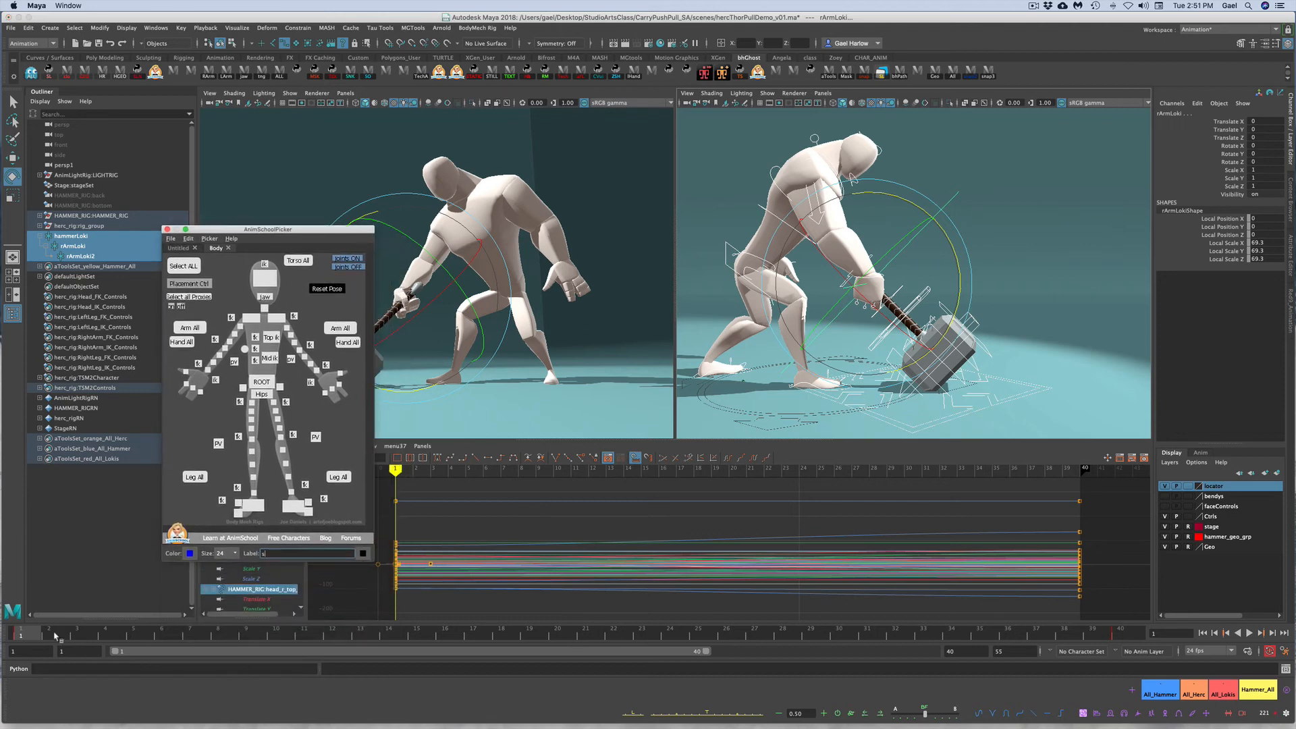
key(Return)
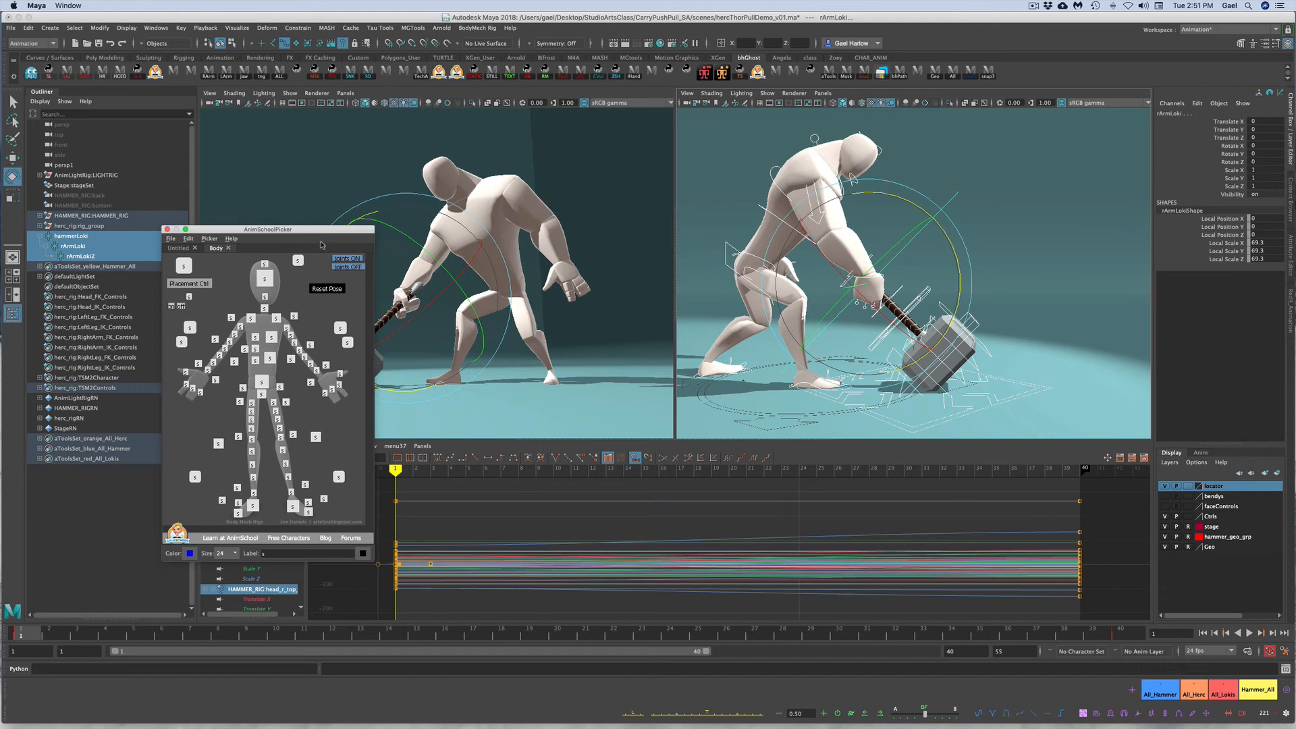
drag(329, 234, 1, 297)
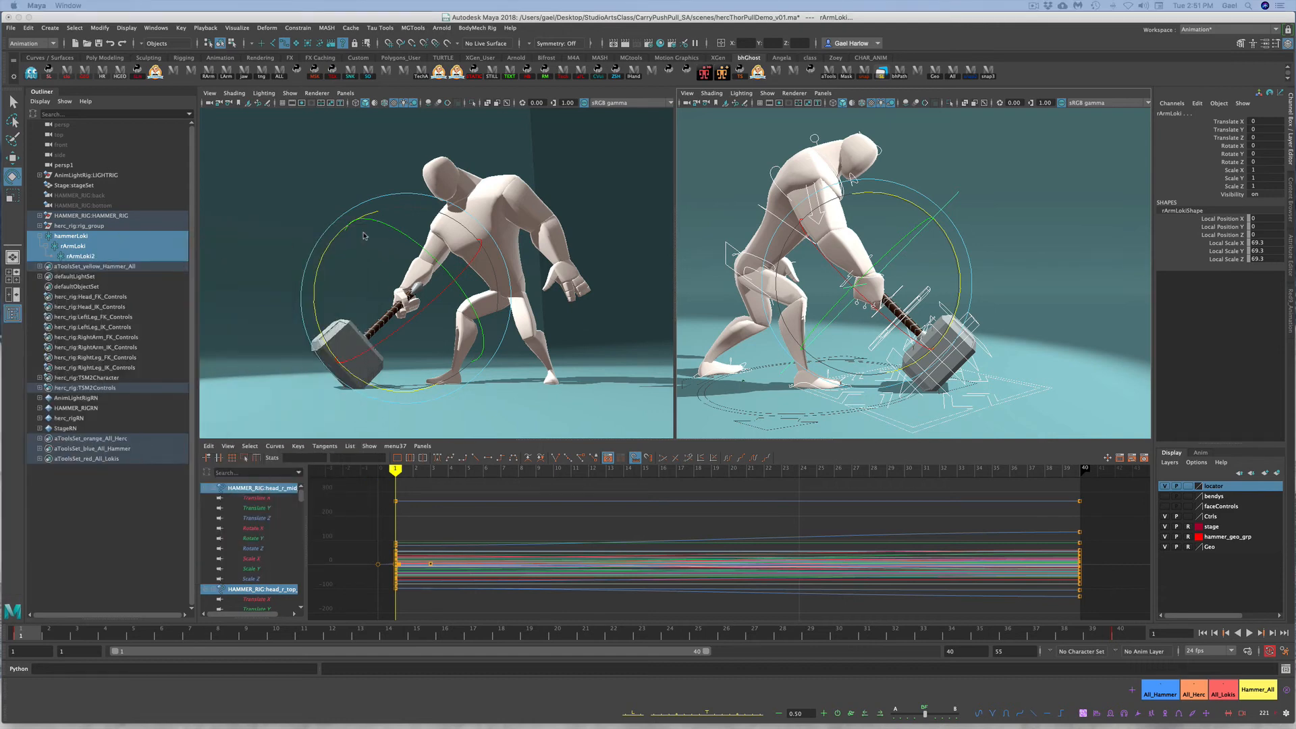
click(317, 190)
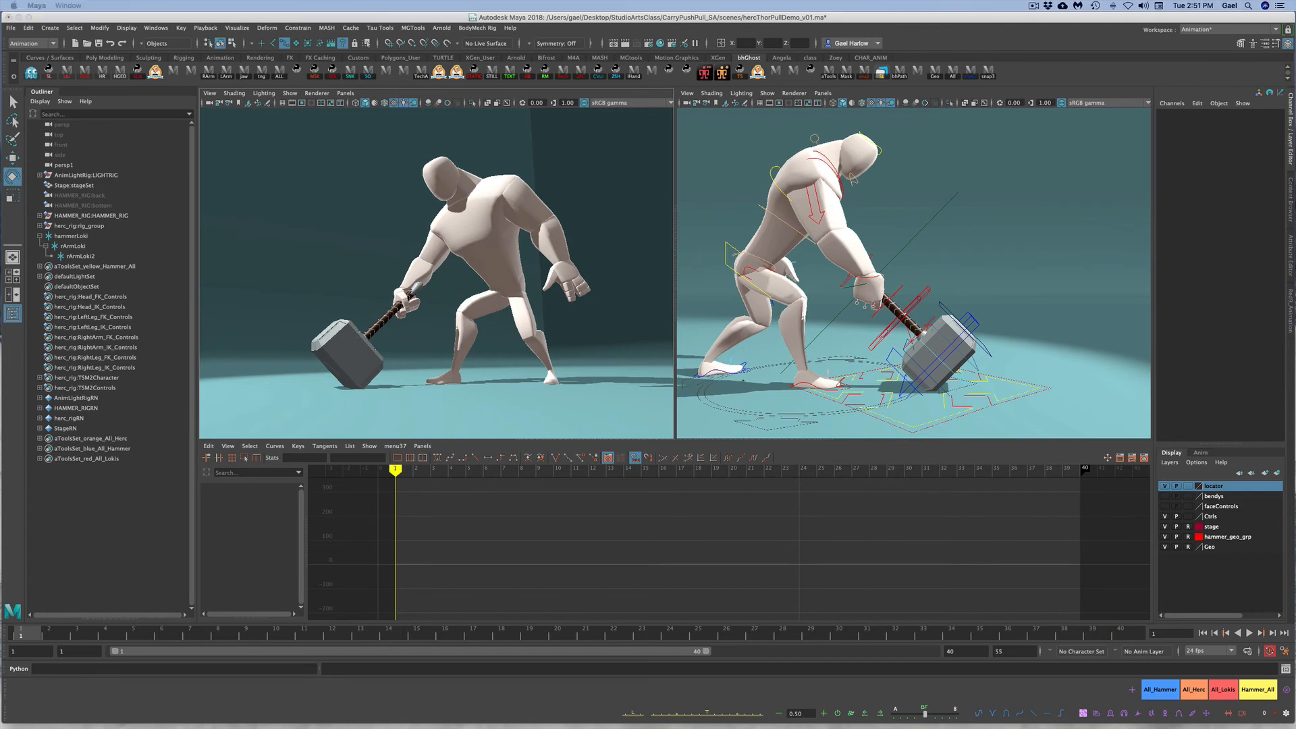
Load the BodyMech v02 picker file from BodyMech_MegaPack with the herc_rig namespace, and move the picker window off the main screen
drag(1, 297, 0, 256)
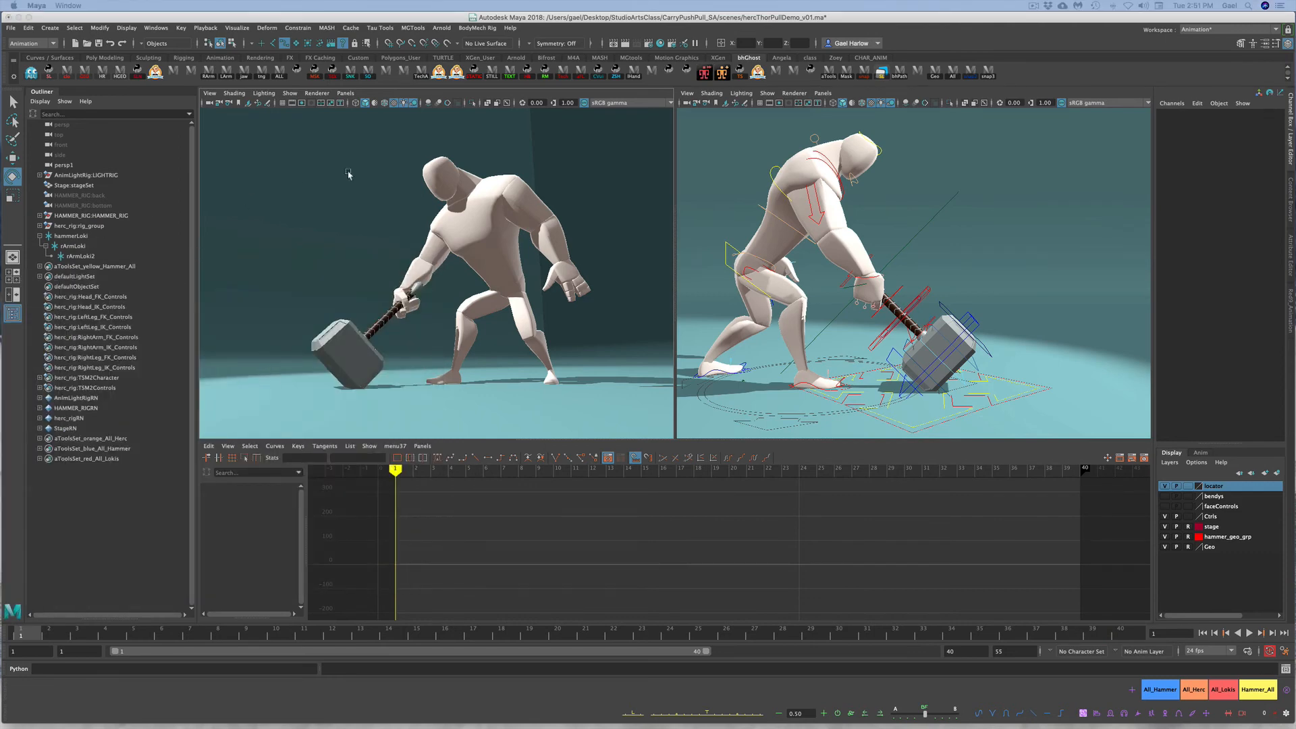
drag(1, 257, 330, 251)
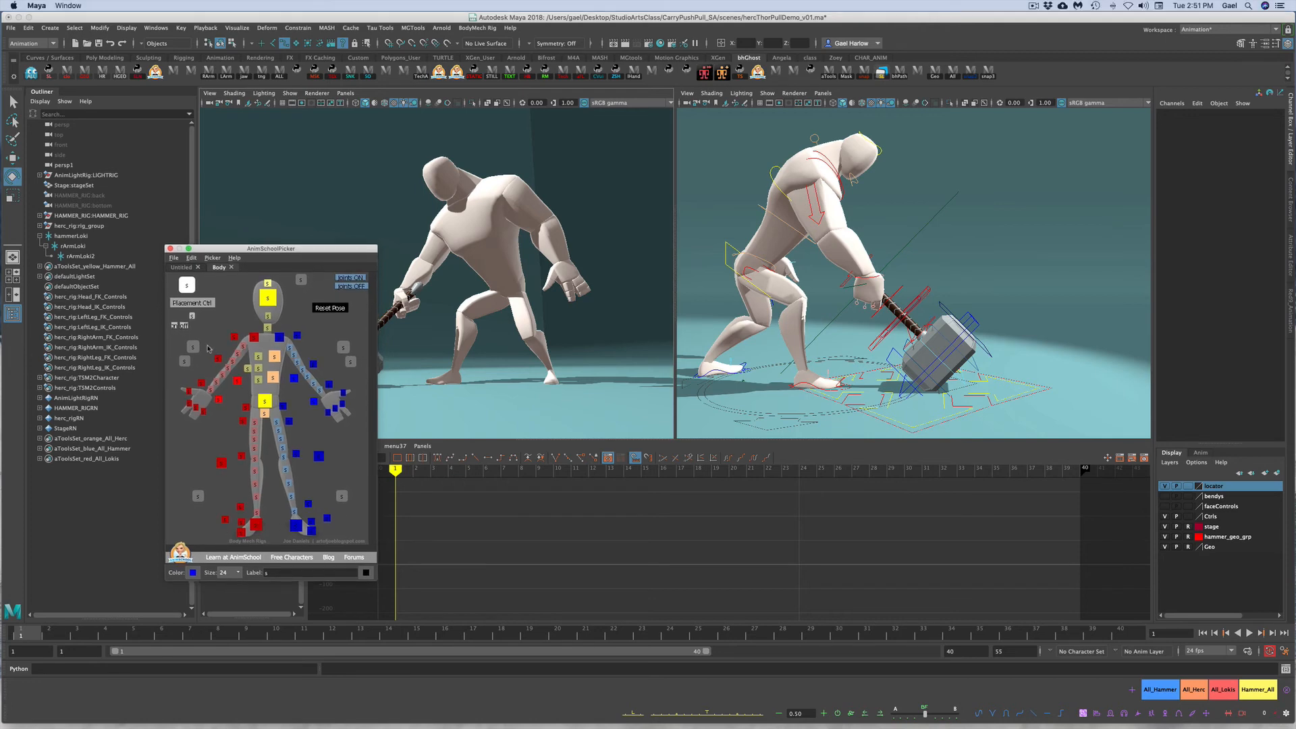
click(173, 257)
click(186, 281)
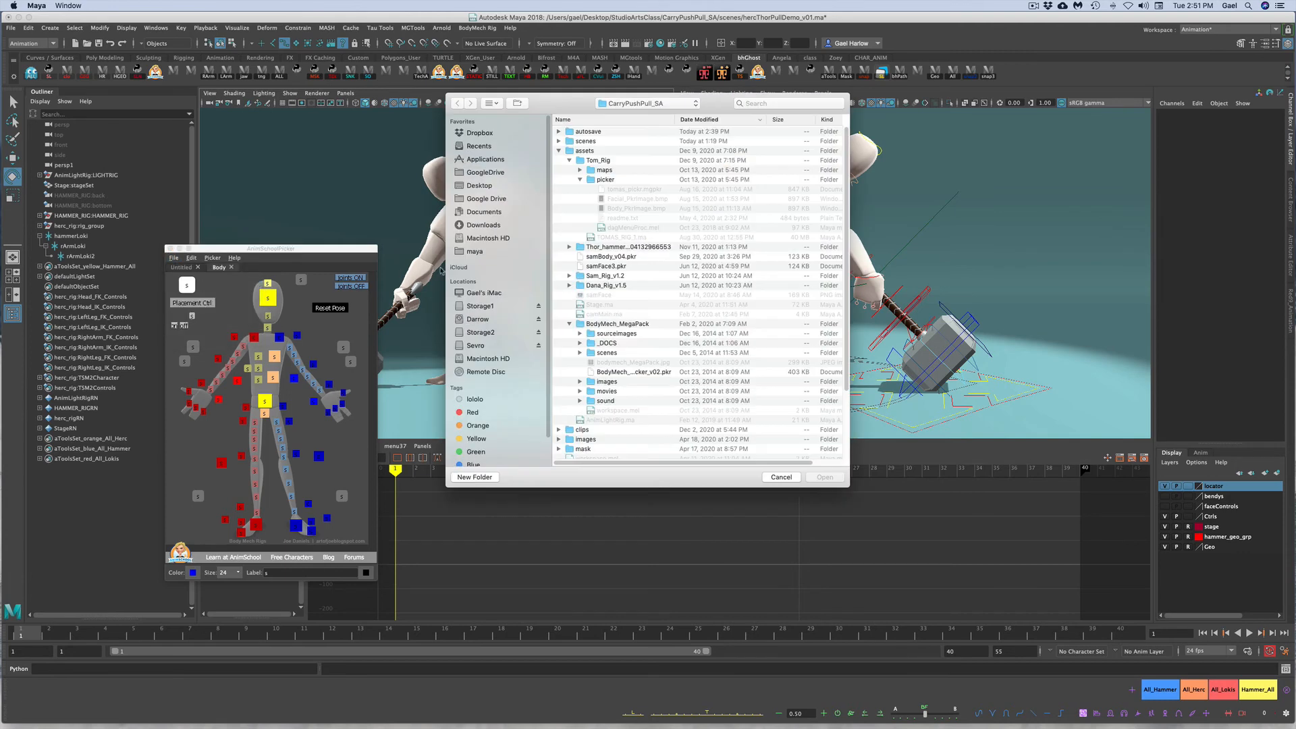
click(638, 372)
click(836, 479)
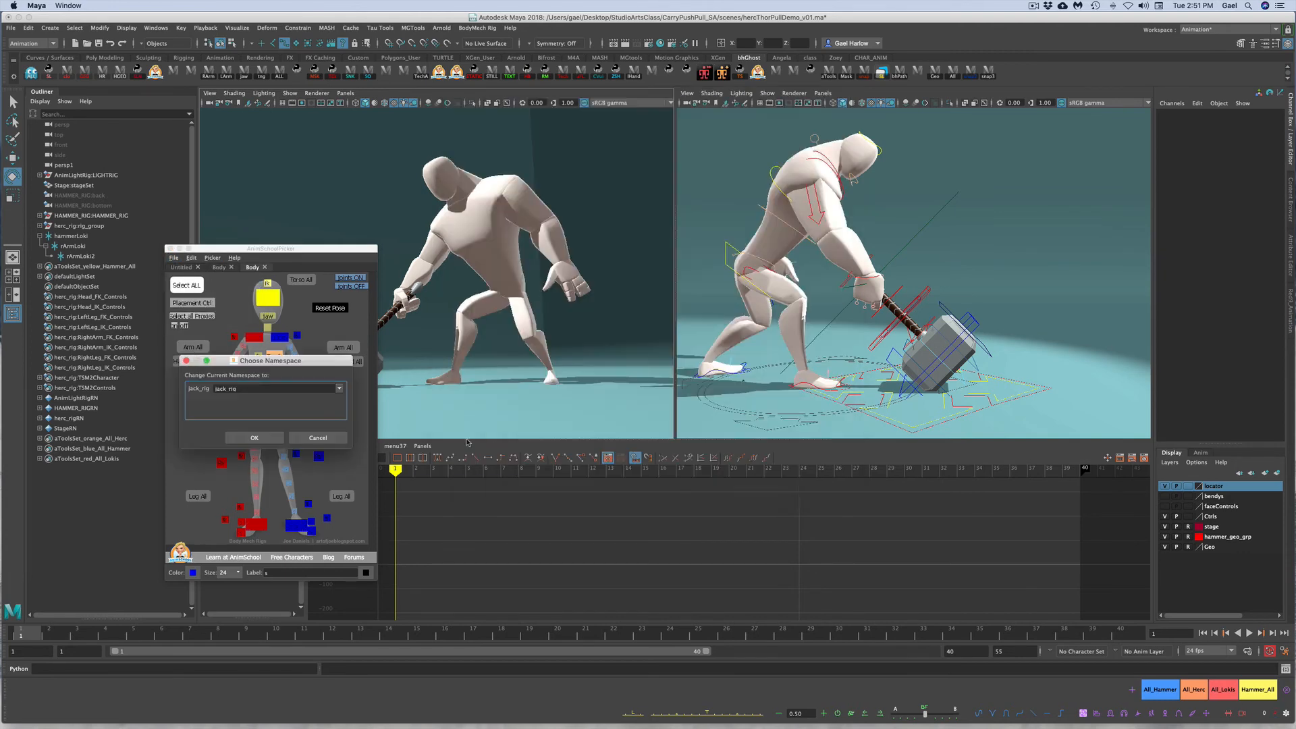
click(339, 390)
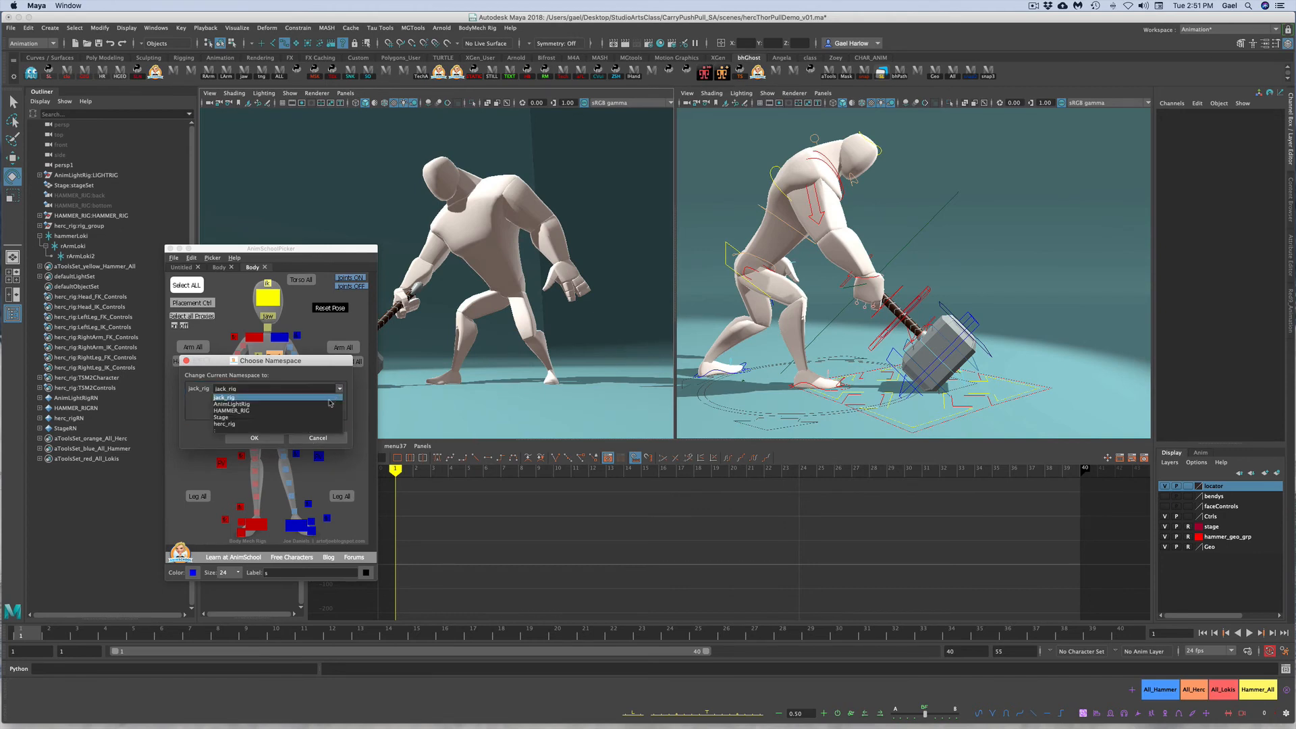
click(317, 424)
click(253, 439)
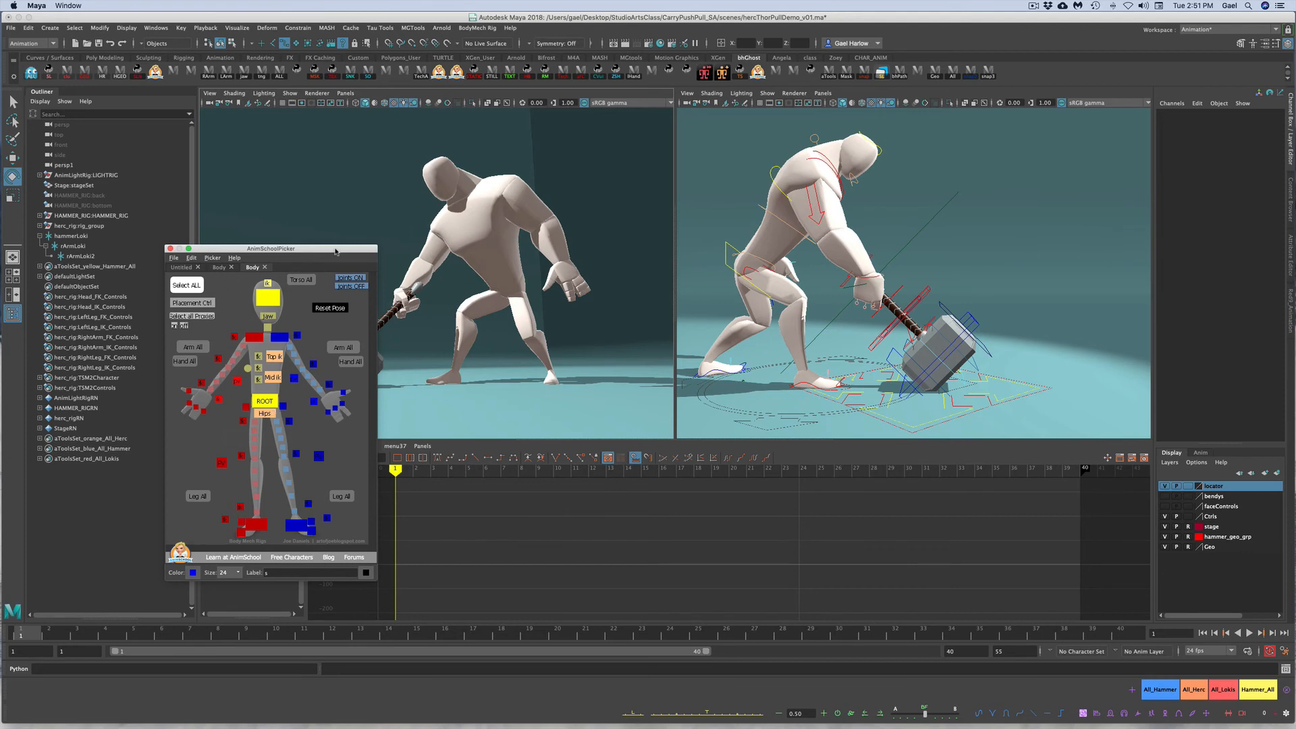
drag(335, 252, 0, 280)
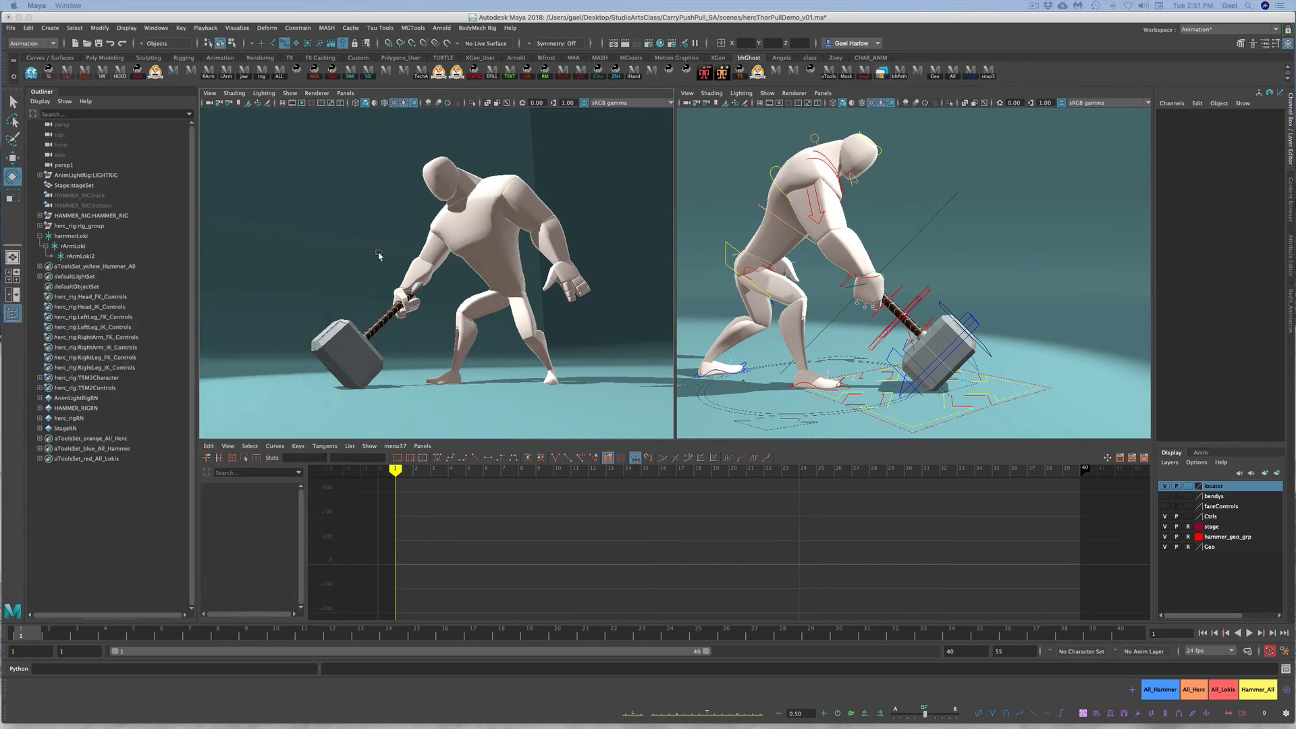
Play back the hammer pull animation to review Herc and the hammer, ending on frame 40
click(860, 230)
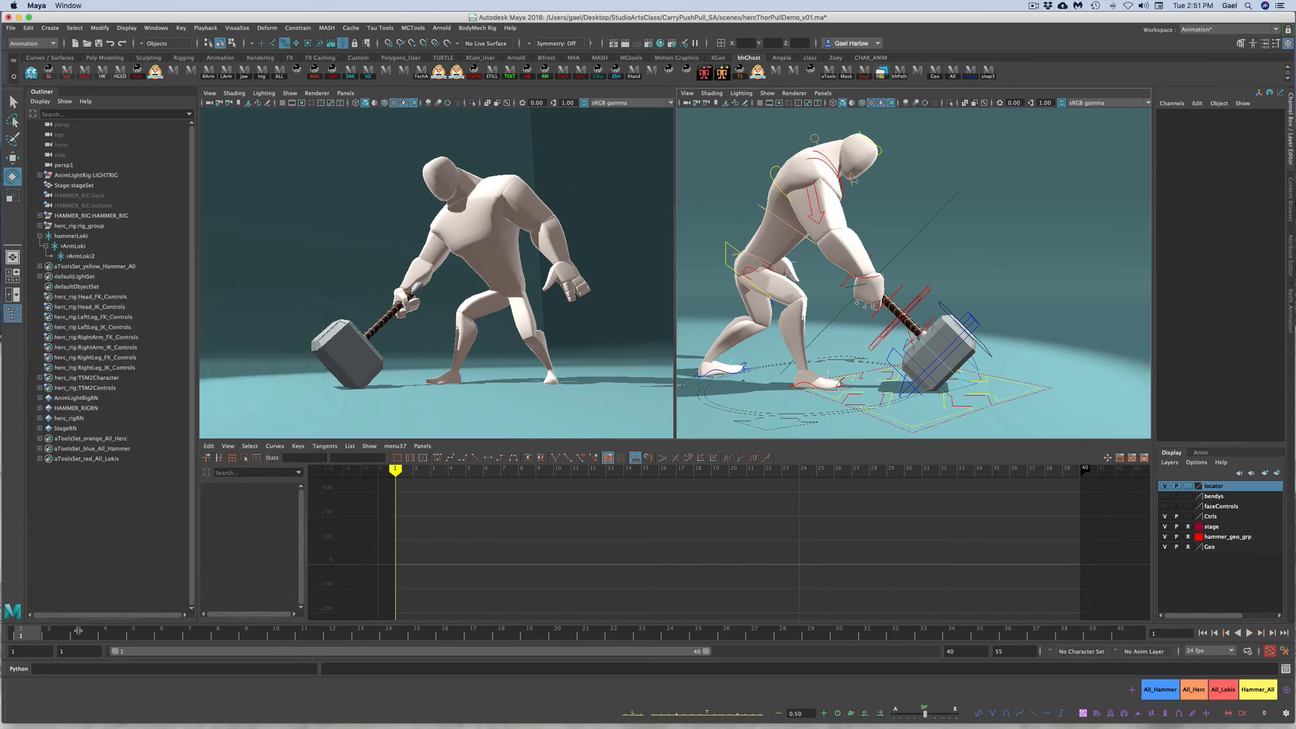
key(alt+v)
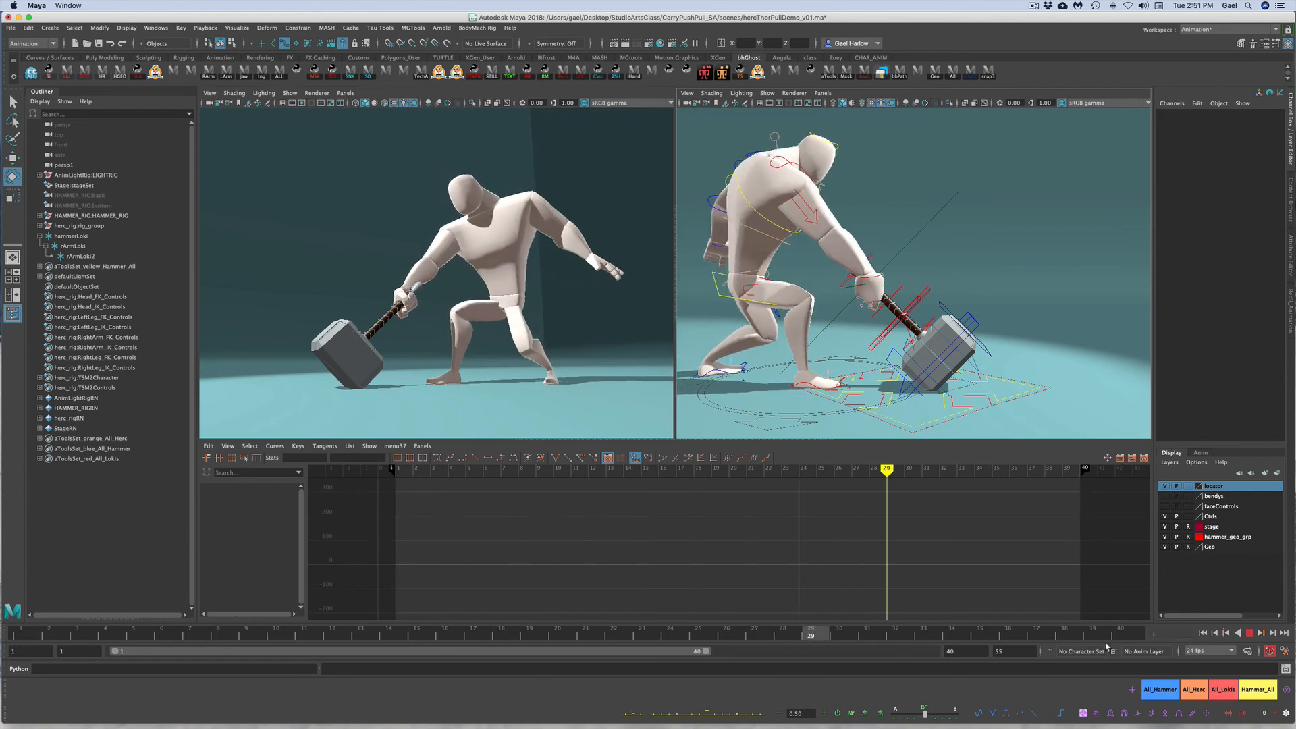
drag(1264, 641, 1268, 602)
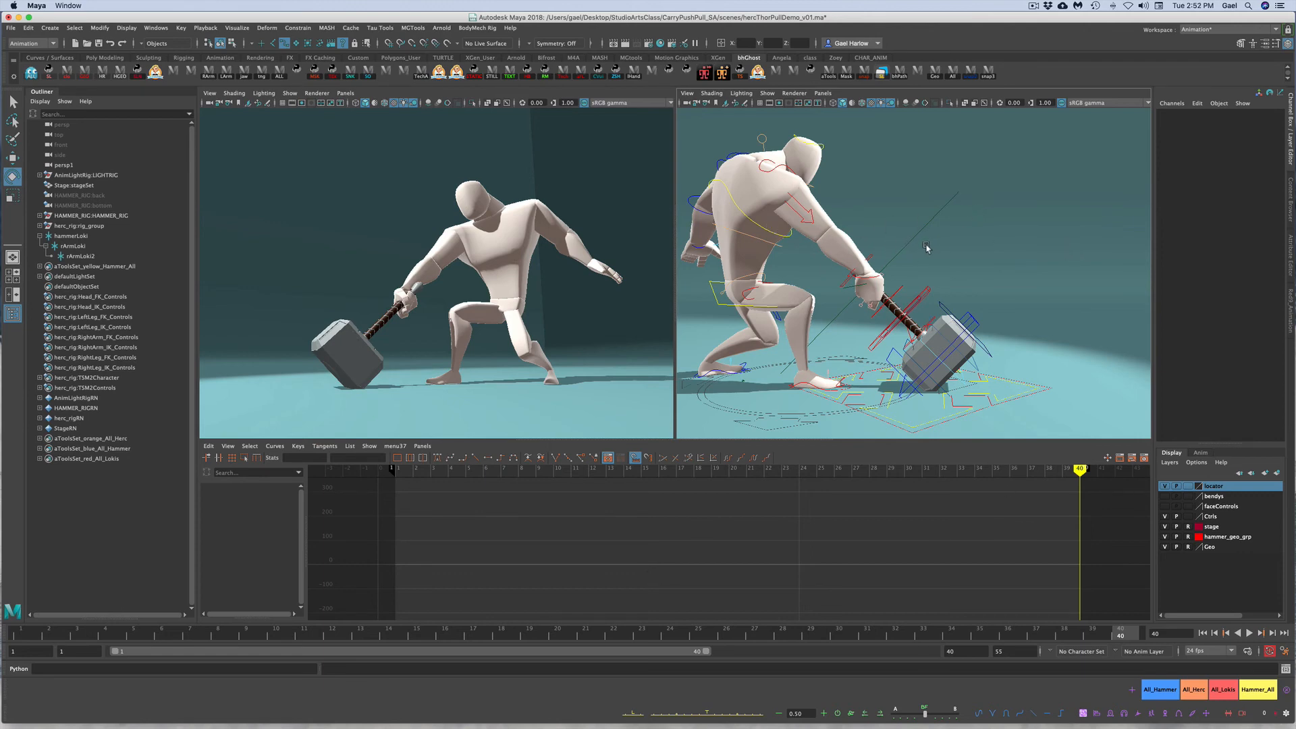
drag(909, 227, 927, 246)
click(109, 238)
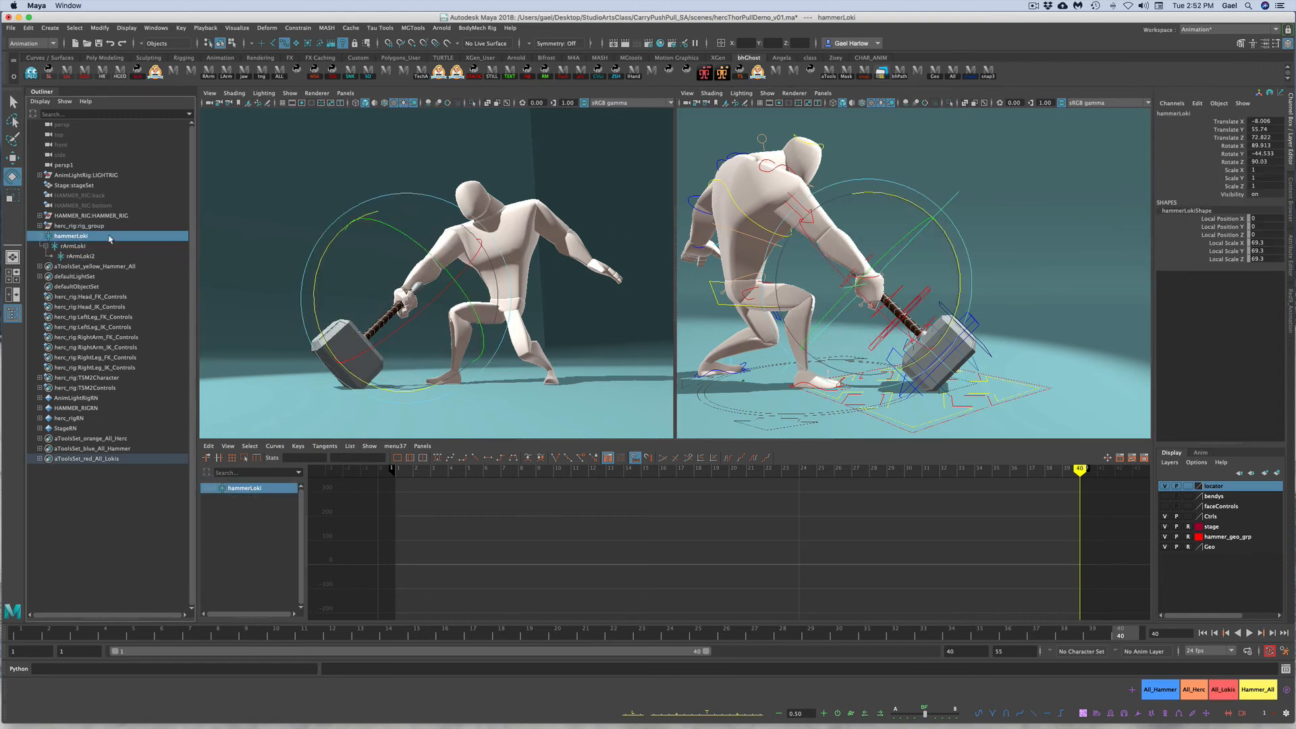
click(1136, 204)
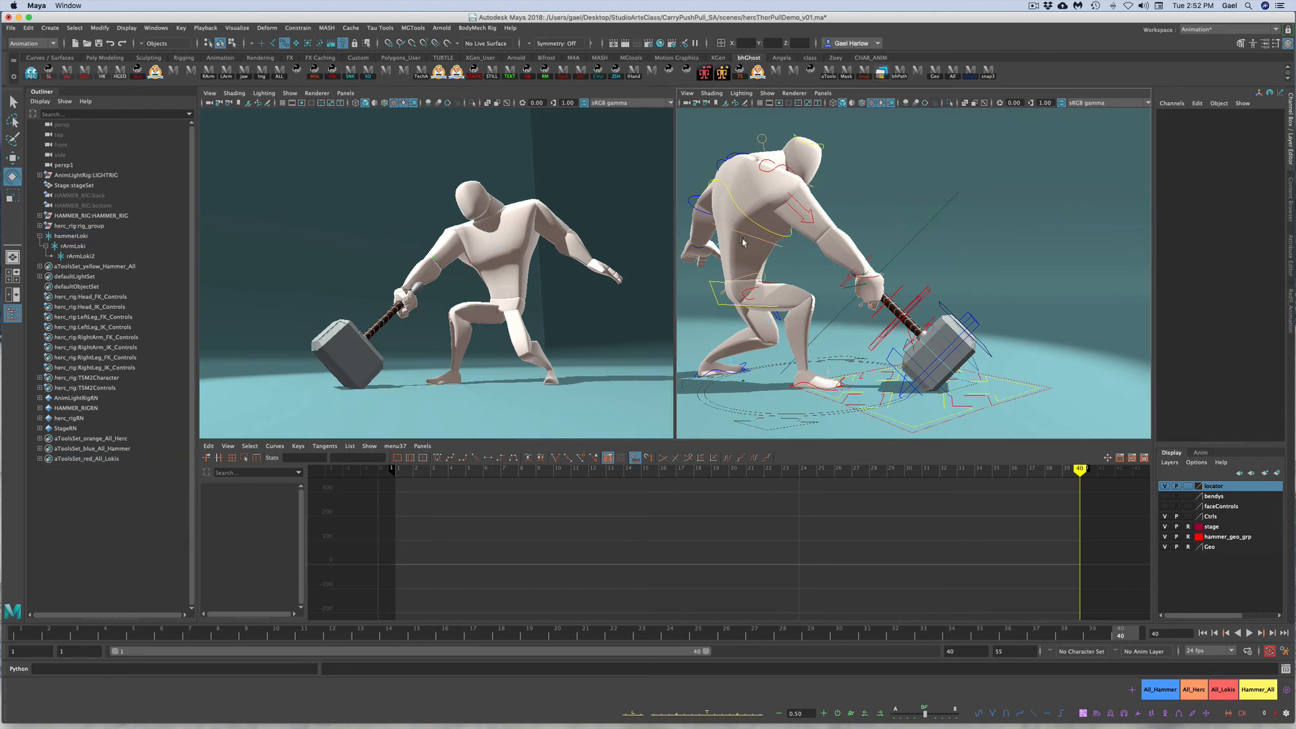
click(79, 237)
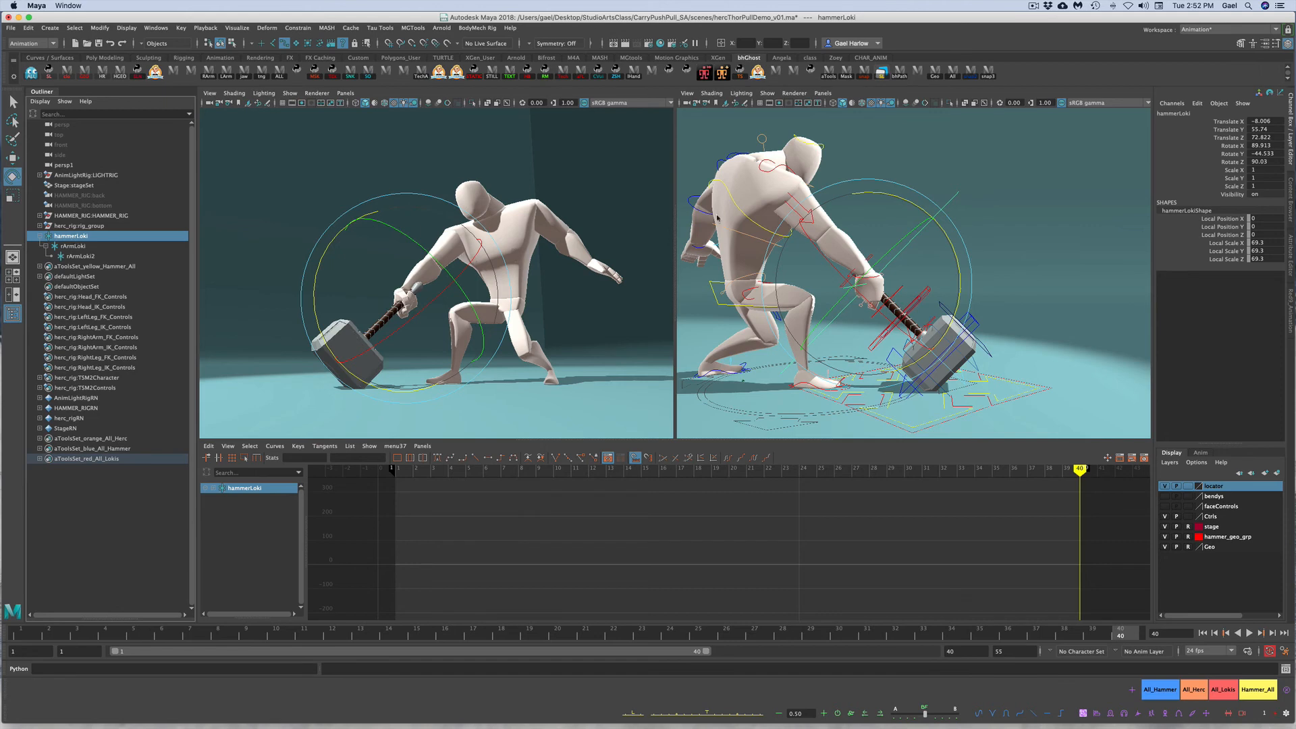
click(1039, 196)
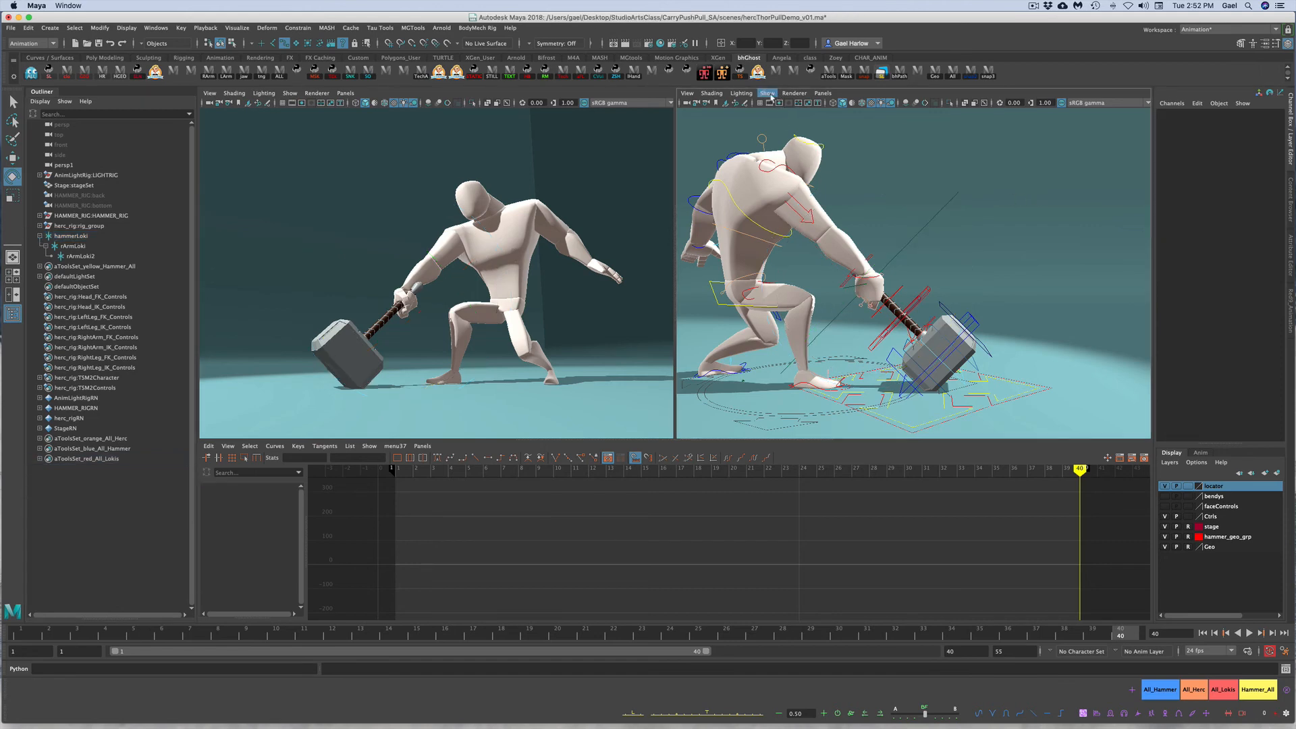
Toggle the display of locators off and back on in the viewport that shows the rig controls
click(769, 95)
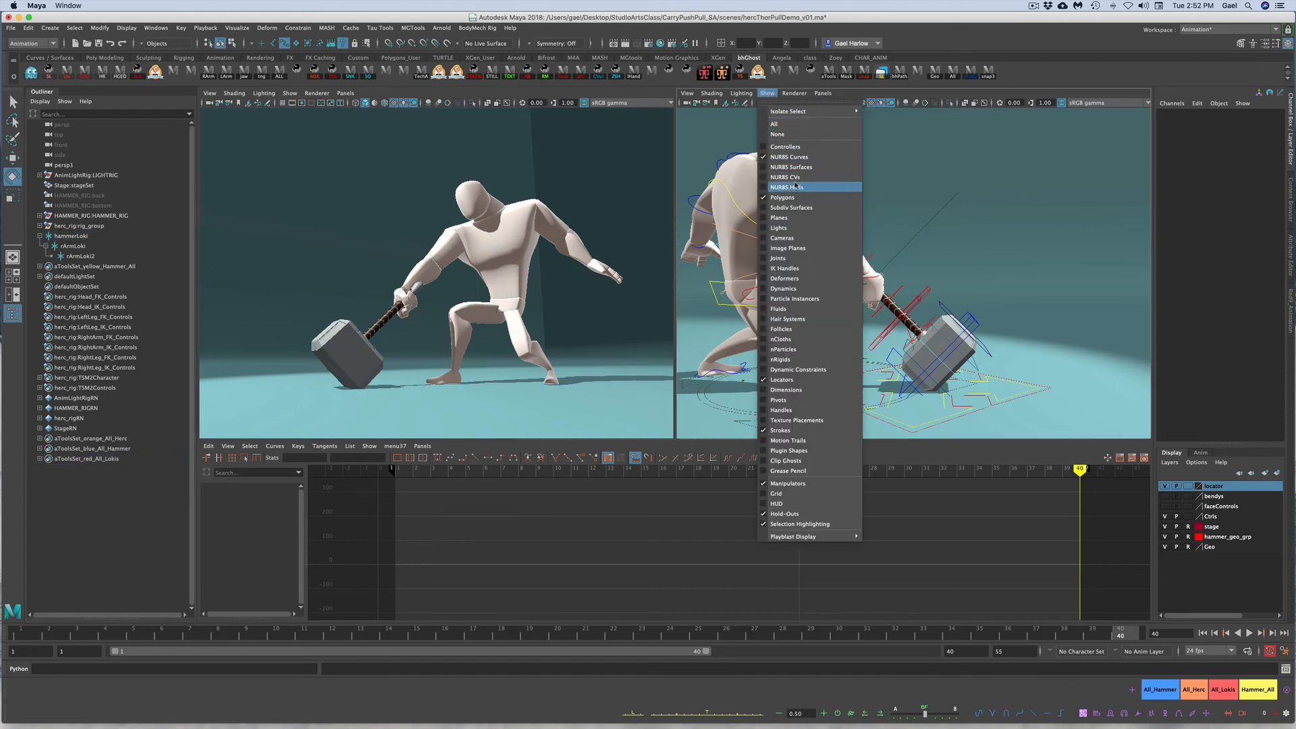
click(795, 380)
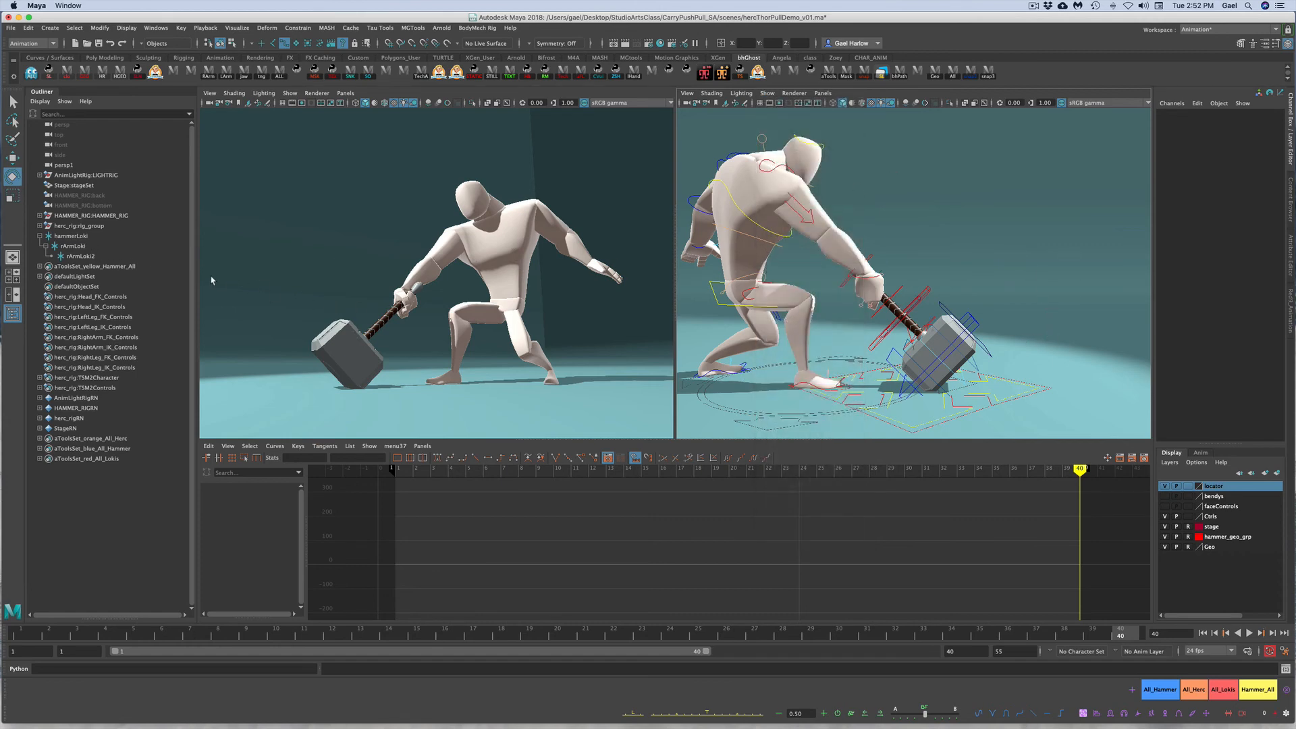
click(768, 94)
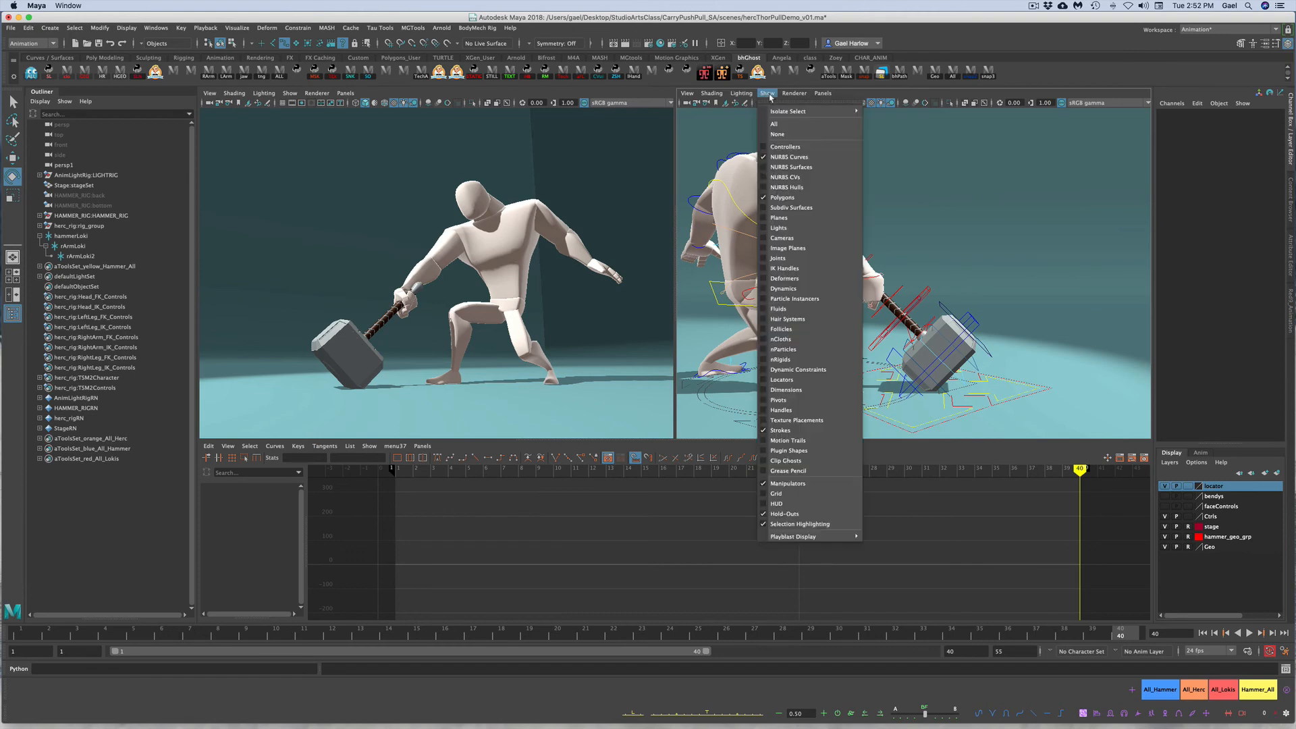
click(822, 382)
Try rotating hammerLoki, rArmLoki and rArmLoki2 together, and undo the rotations and the selection
drag(883, 204, 926, 257)
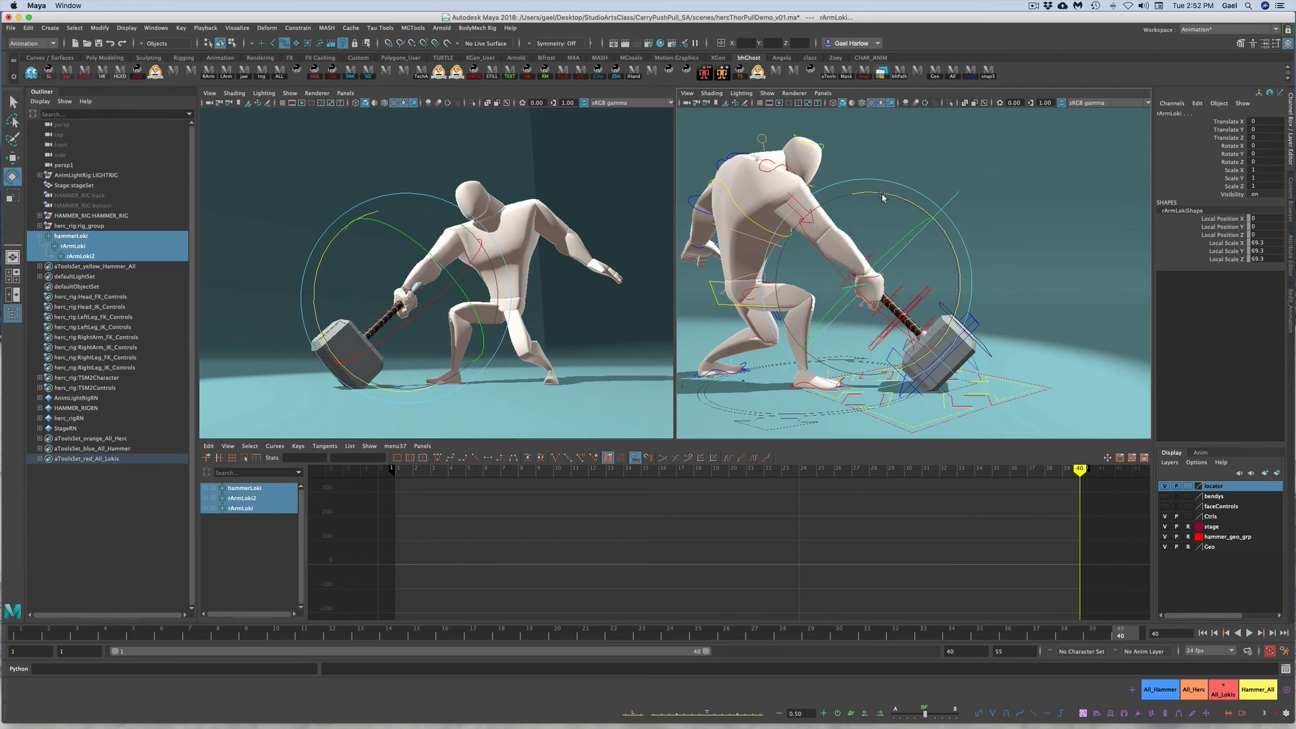
drag(885, 194, 897, 228)
key(super+z)
key(super+z)
key(super+z)
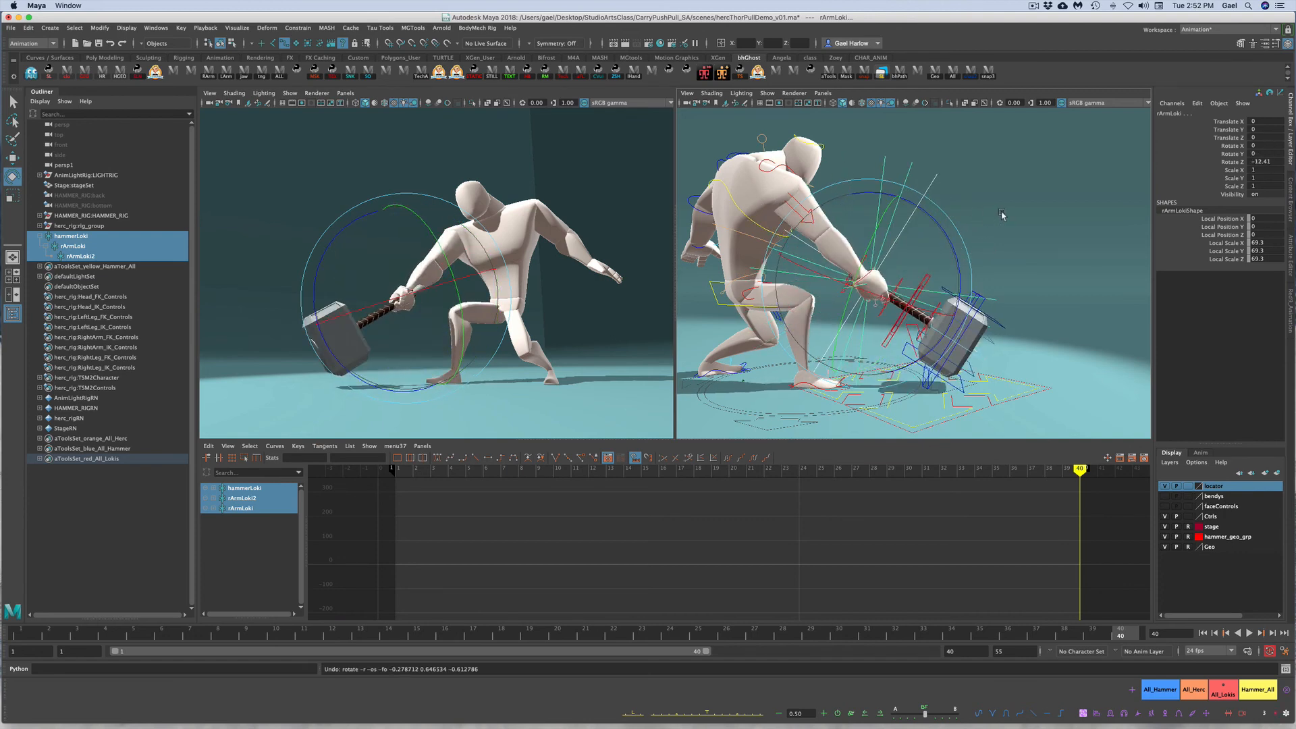
key(super+z)
key(super+z)
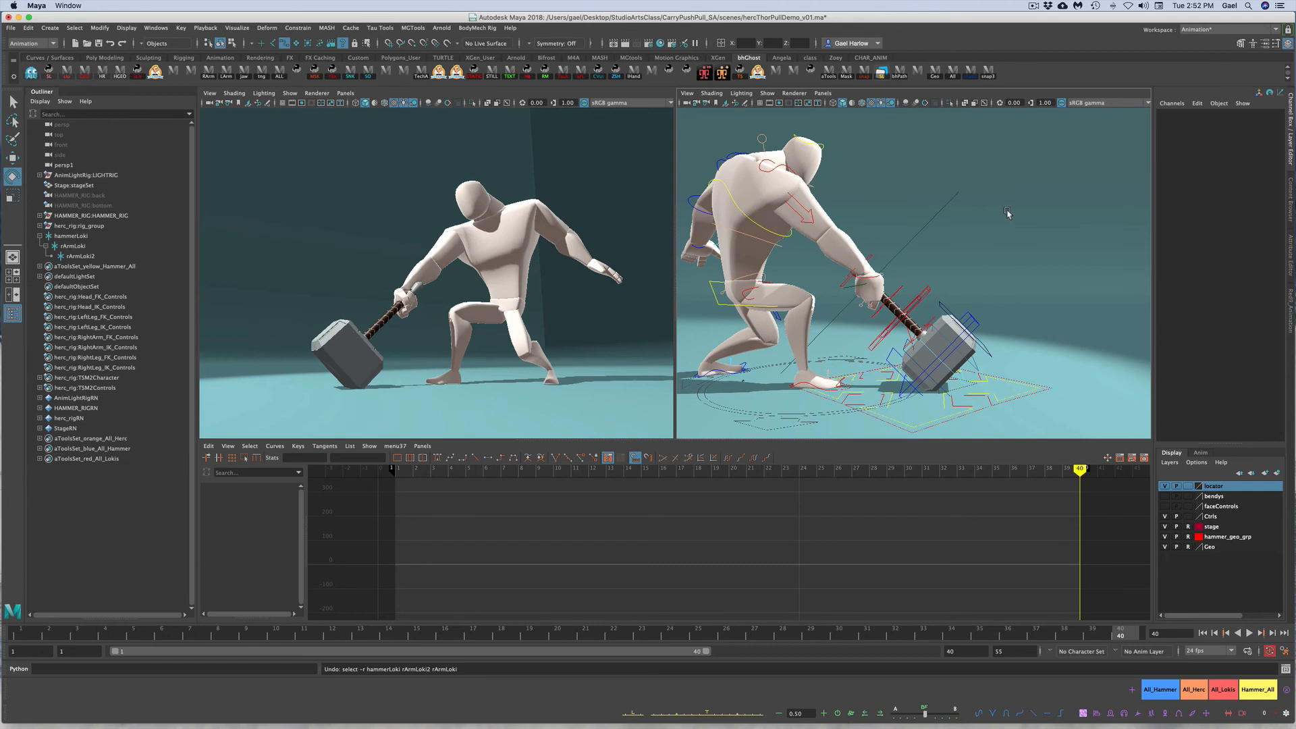
Hide locators in the viewport that shows the rig controls
click(767, 93)
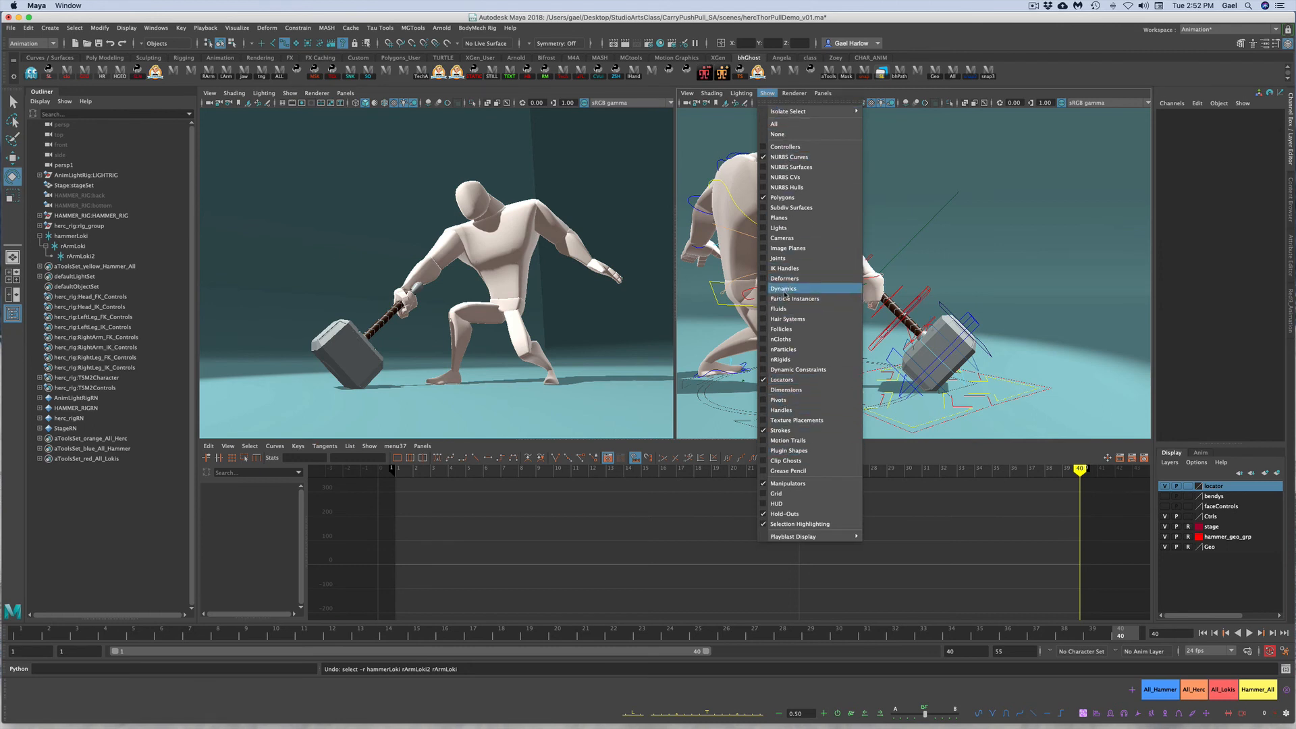
click(797, 382)
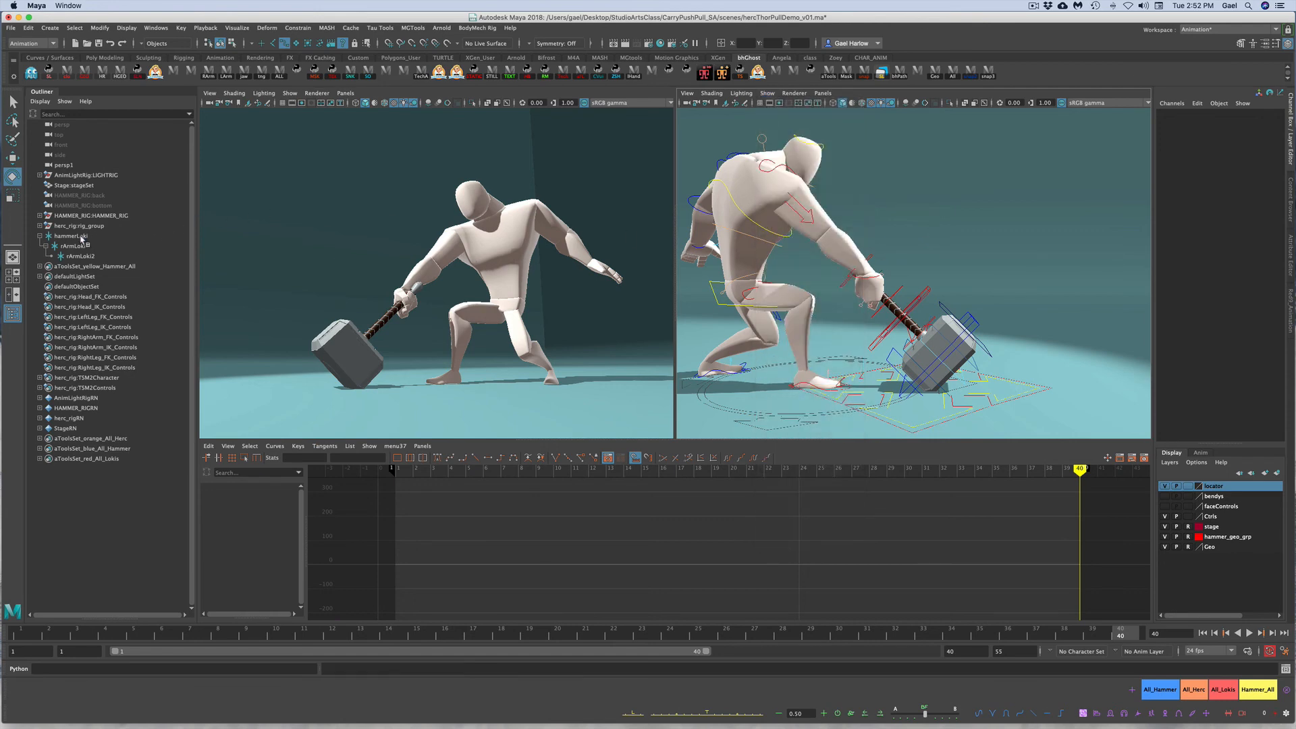
Try swinging the hammer up by rotating hammerLoki and keying it on frame 40, and undo the key and rotations
click(81, 238)
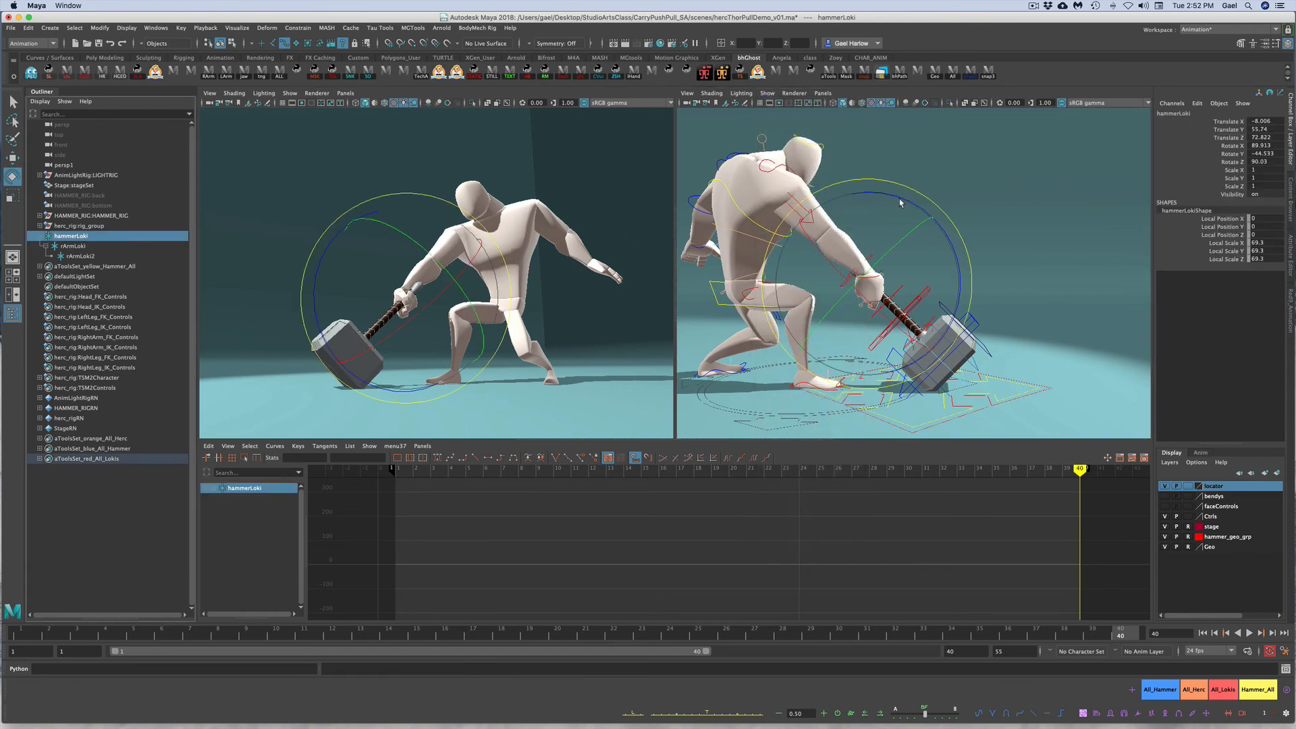
drag(904, 201, 829, 180)
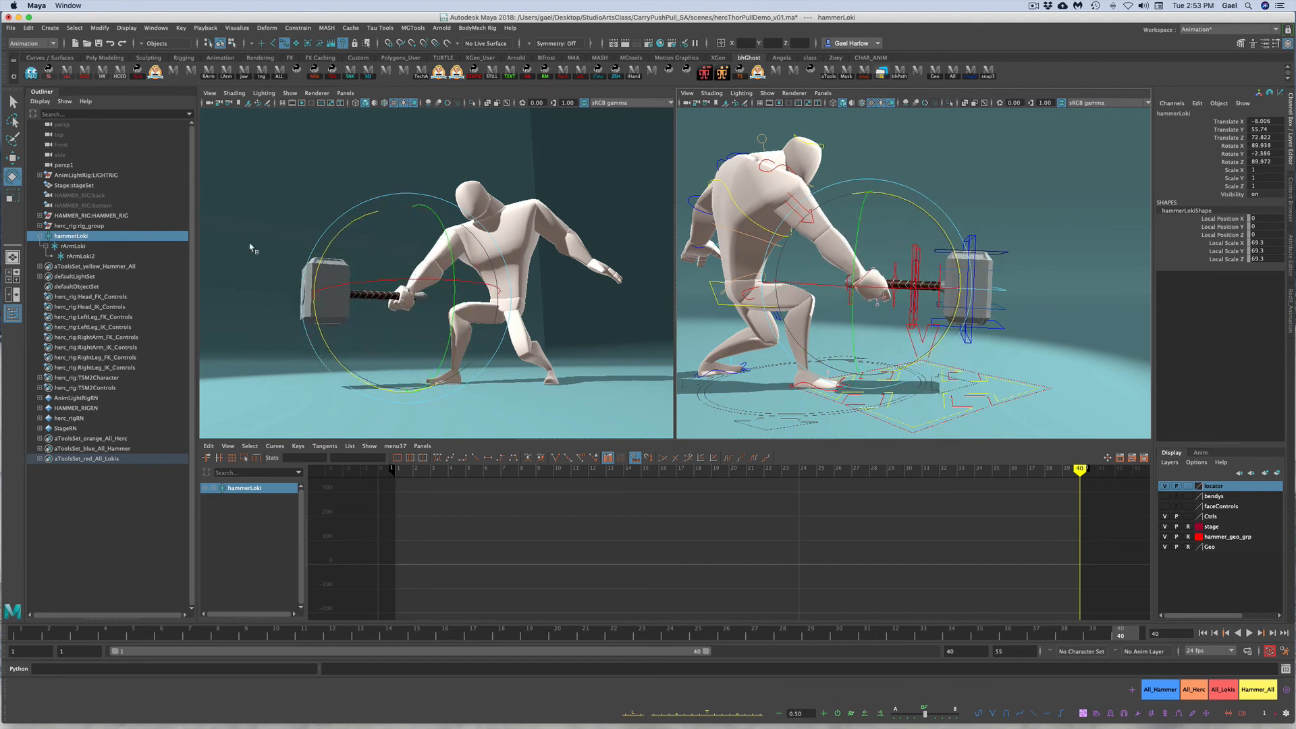
mouse_move(908, 201)
mouse_down()
mouse_move(955, 254)
mouse_move(883, 191)
mouse_move(891, 198)
mouse_up()
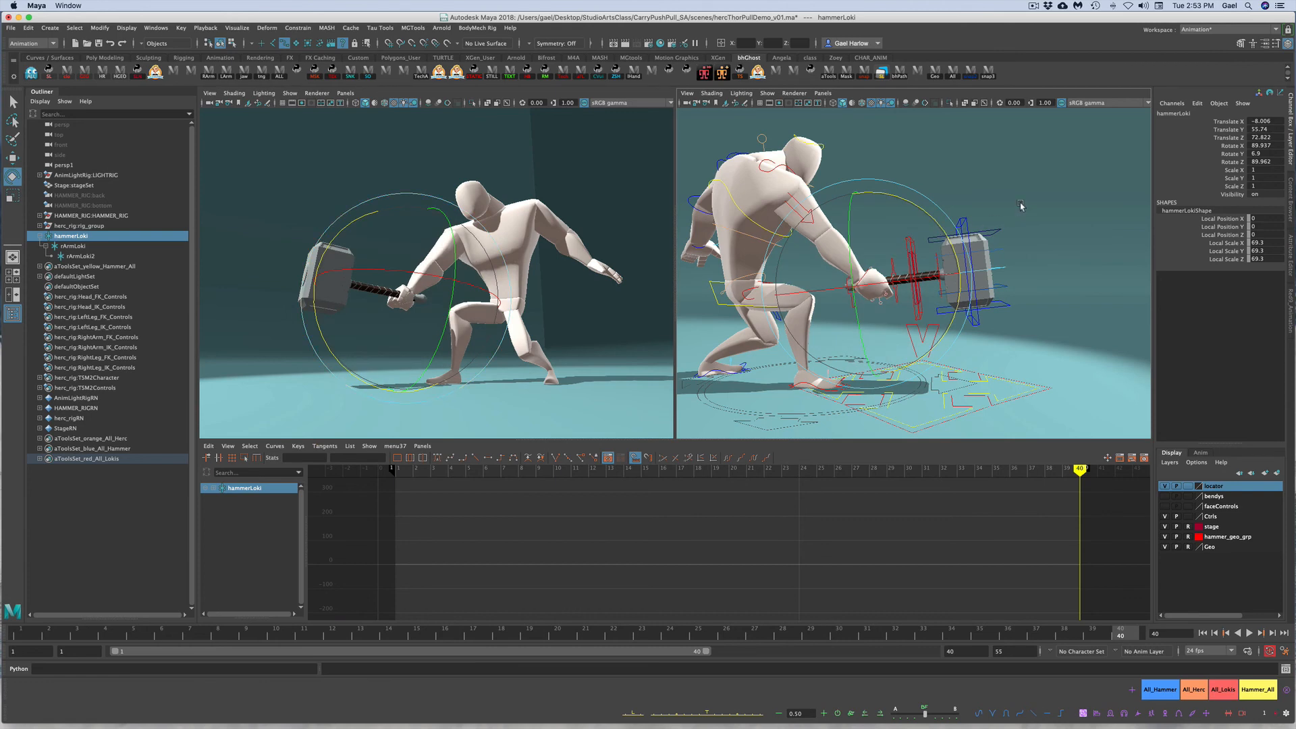
key(s)
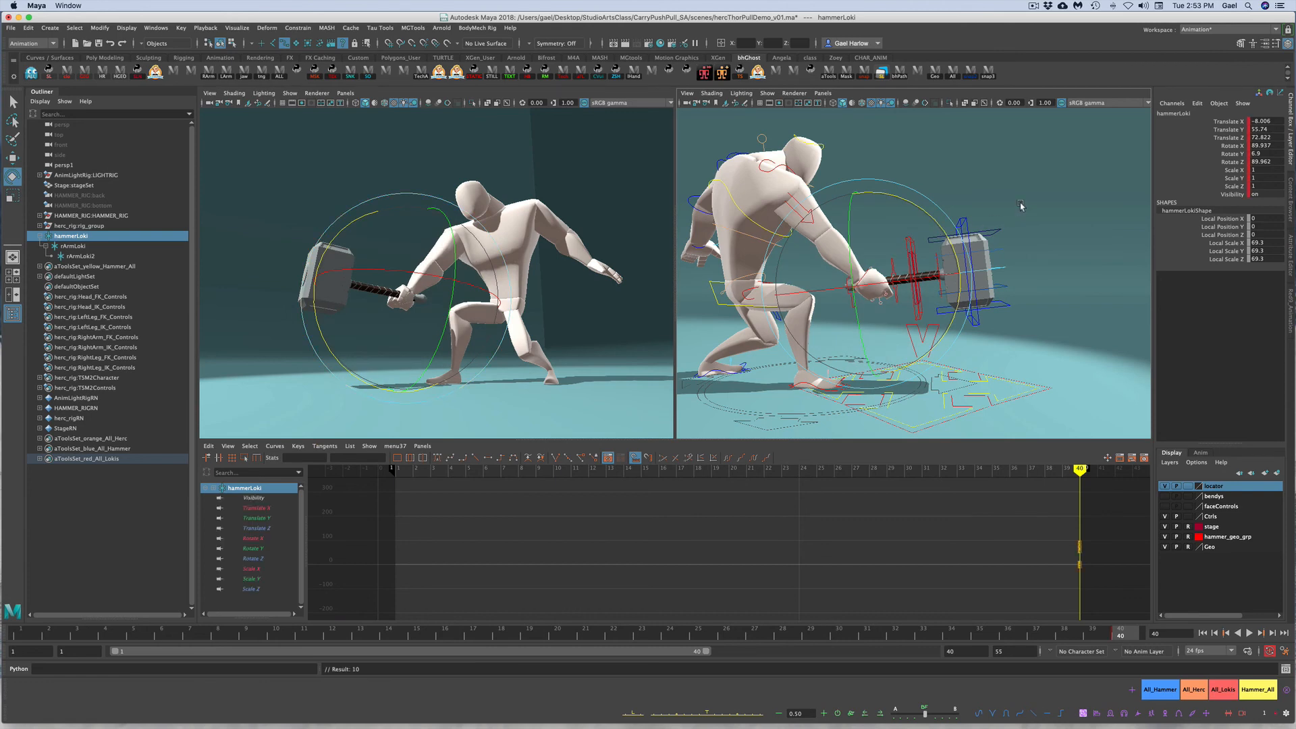
key(ctrl+z)
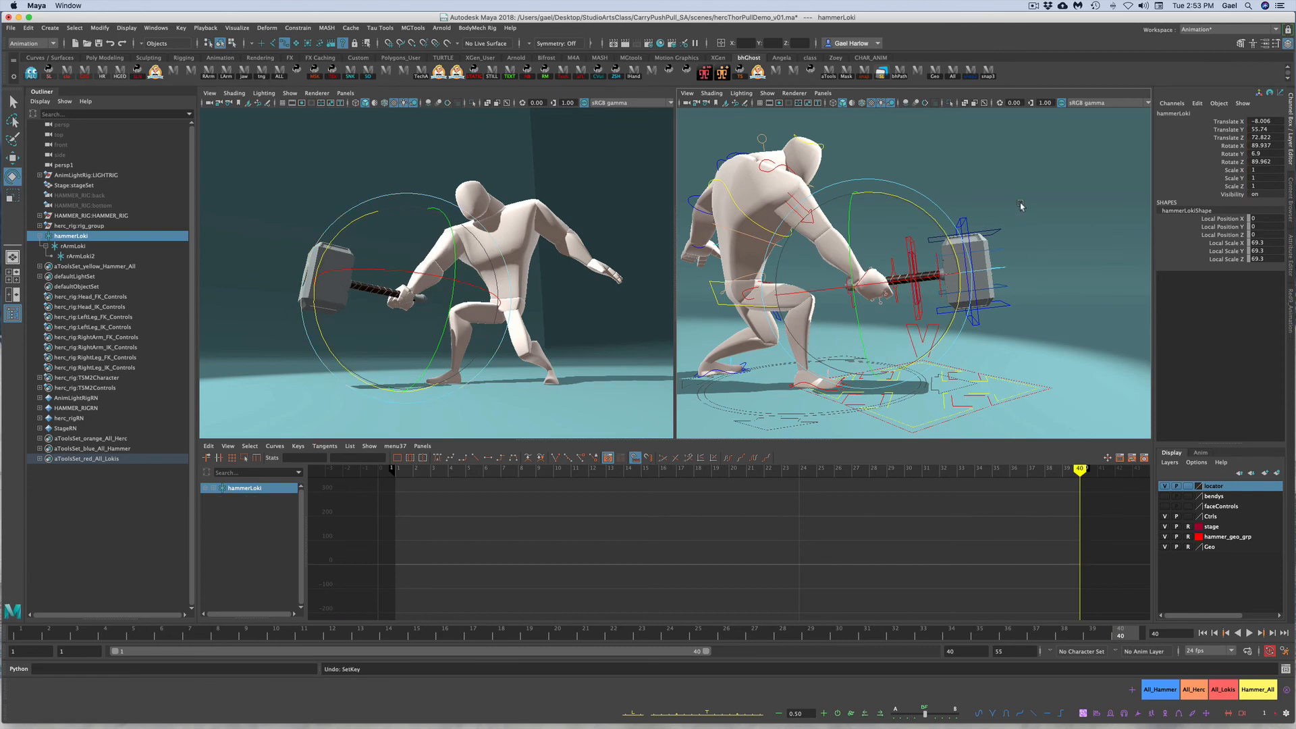
key(ctrl+z)
key(ctrl+z)
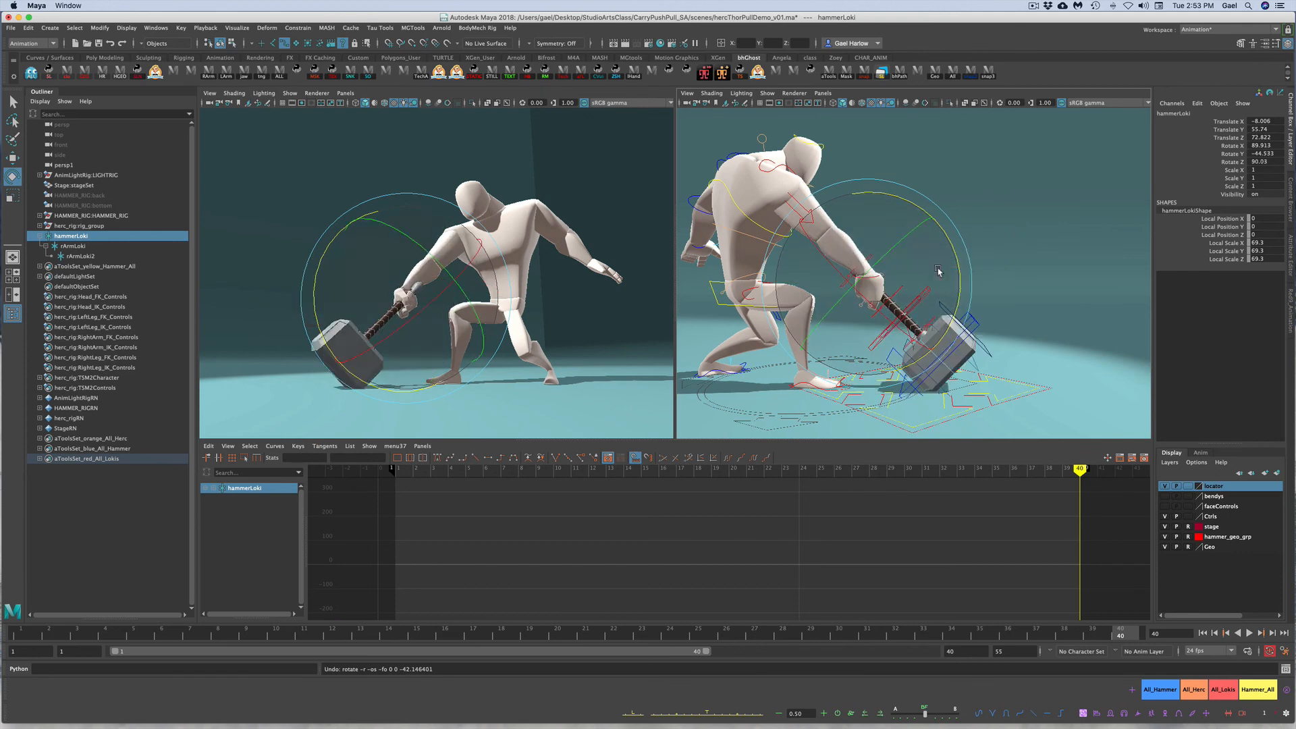
click(1040, 226)
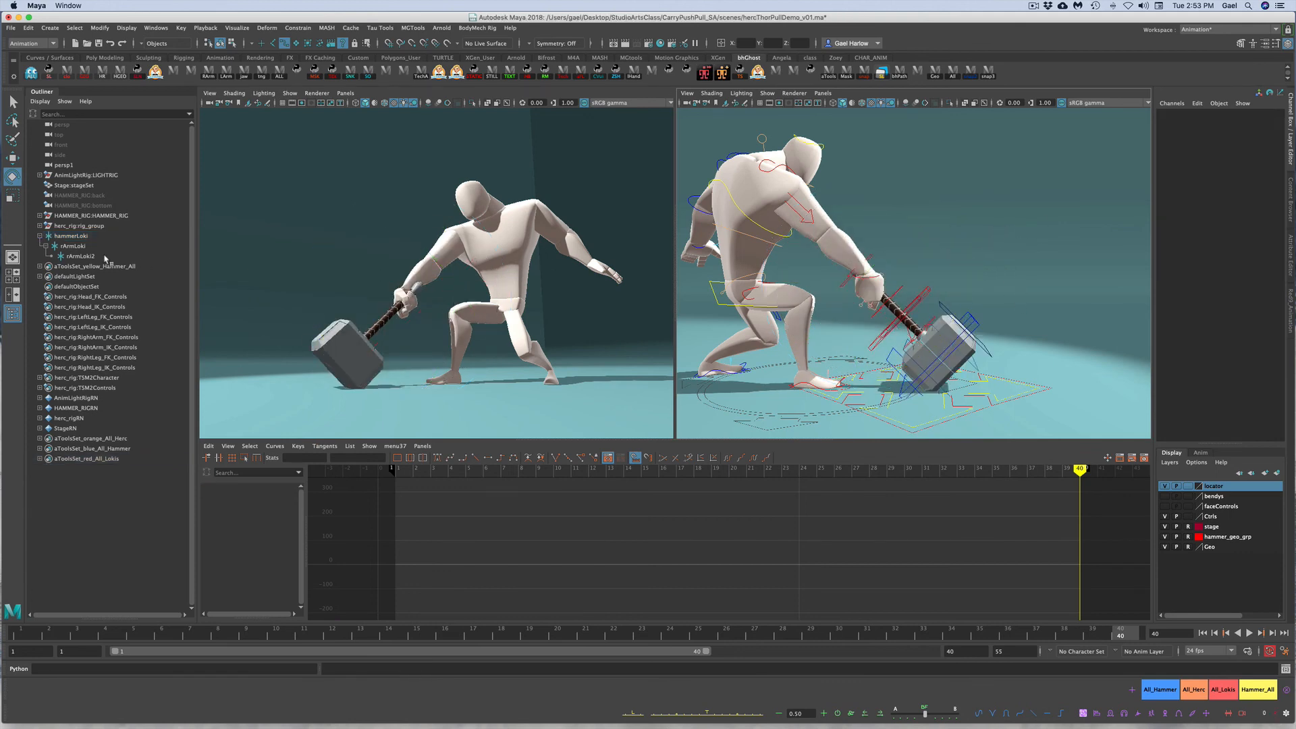
Key the hammerLoki, rArmLoki and rArmLoki2 locators on frames 1 and 40, and clear the selection
drag(74, 236, 89, 258)
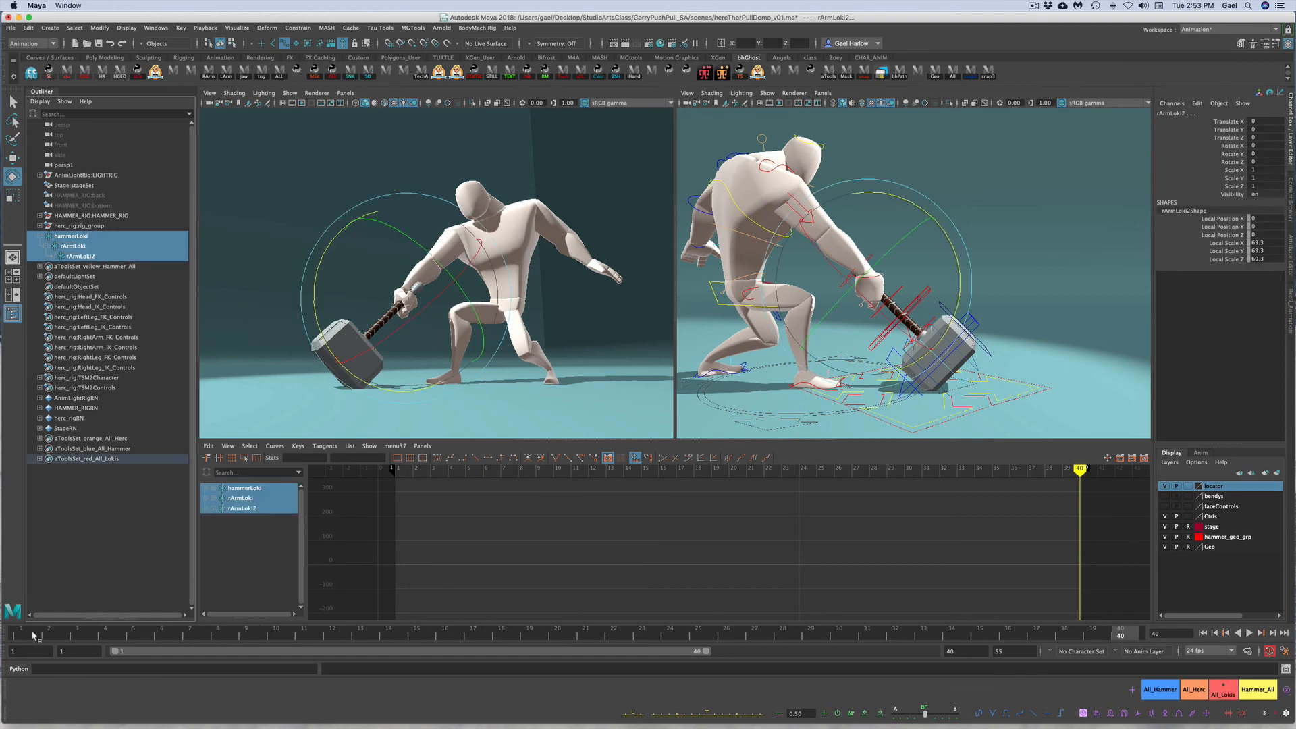
click(34, 634)
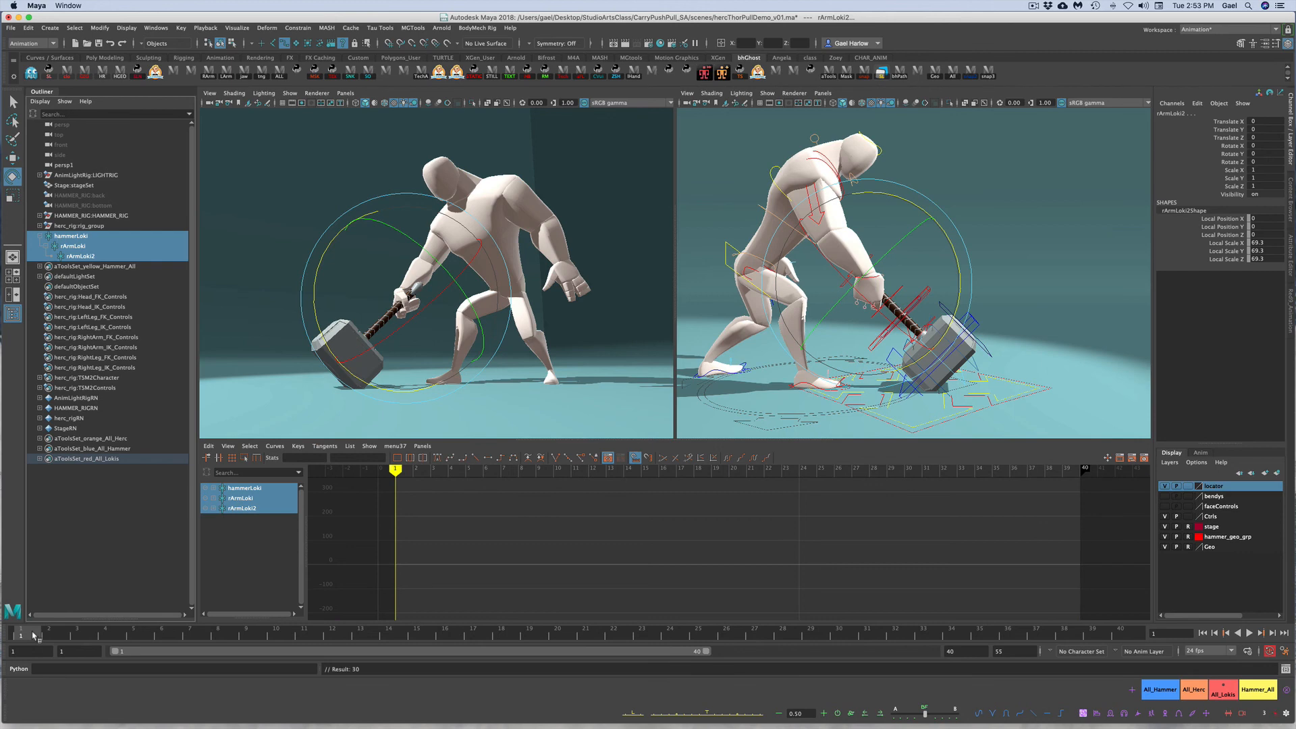
key(s)
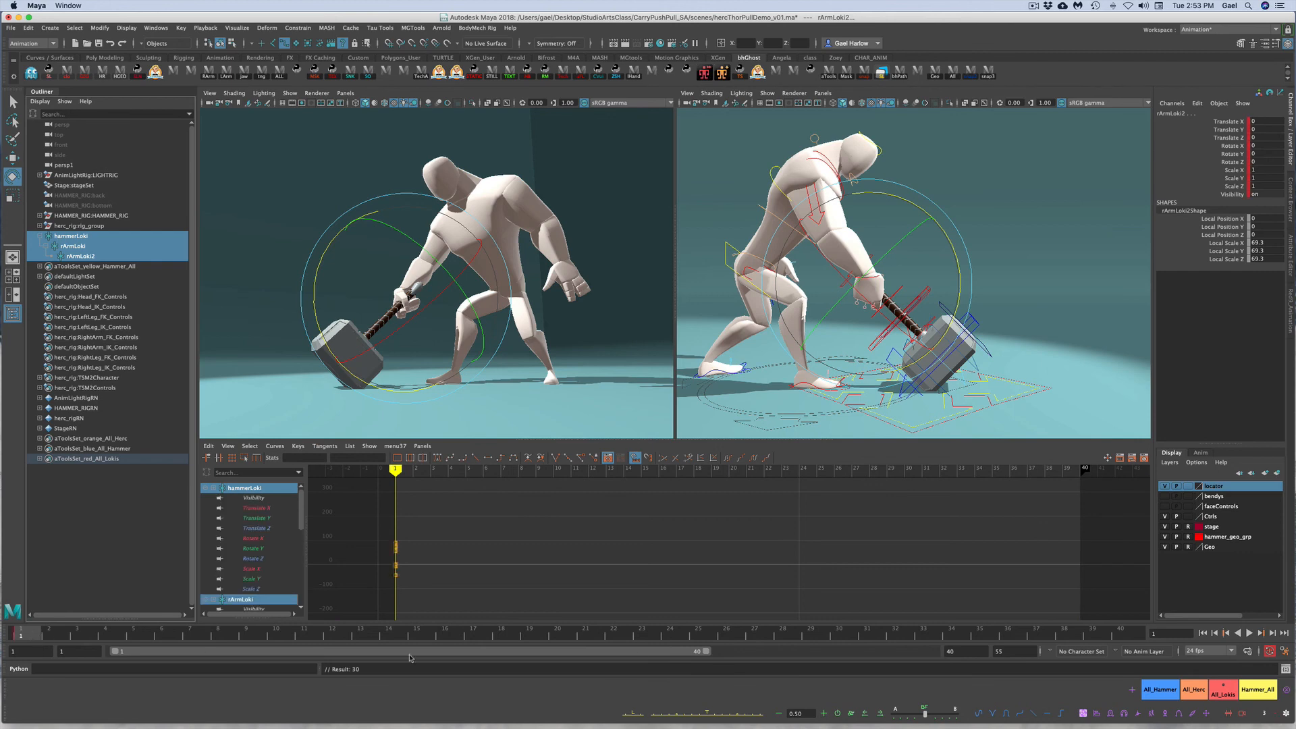
click(1127, 636)
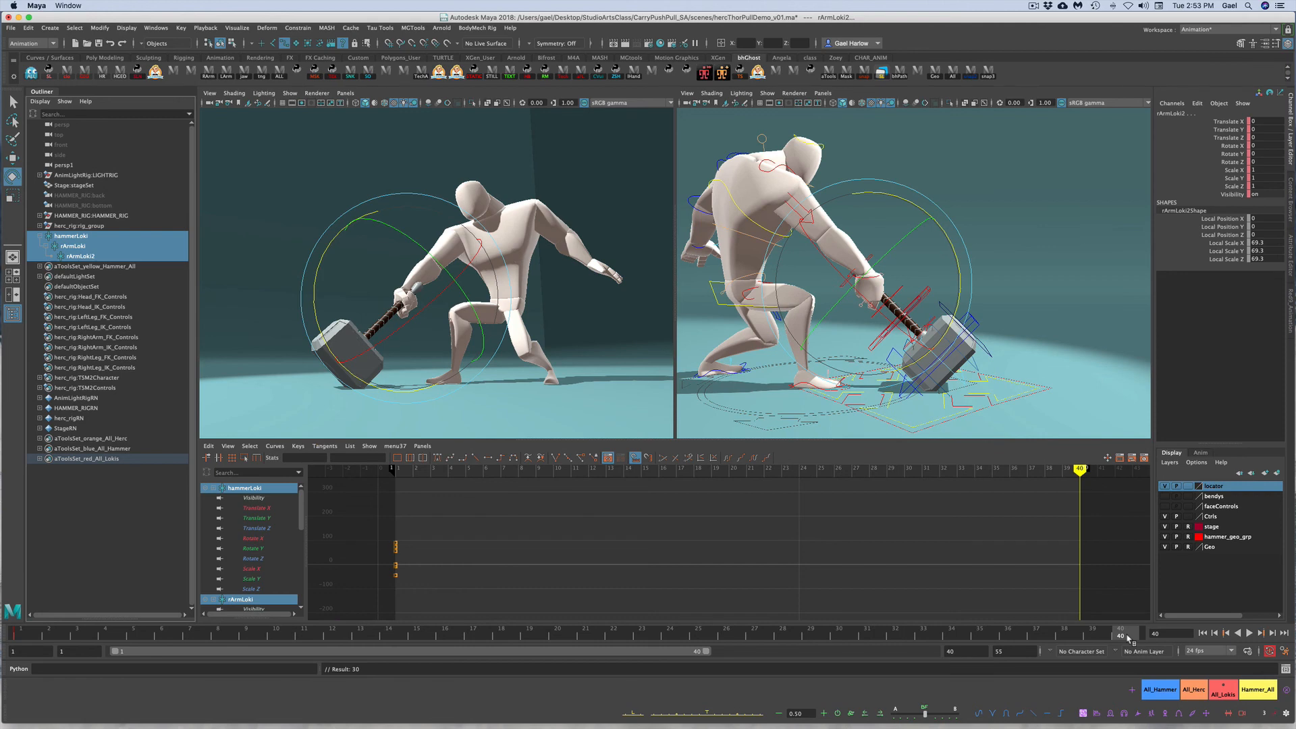
key(s)
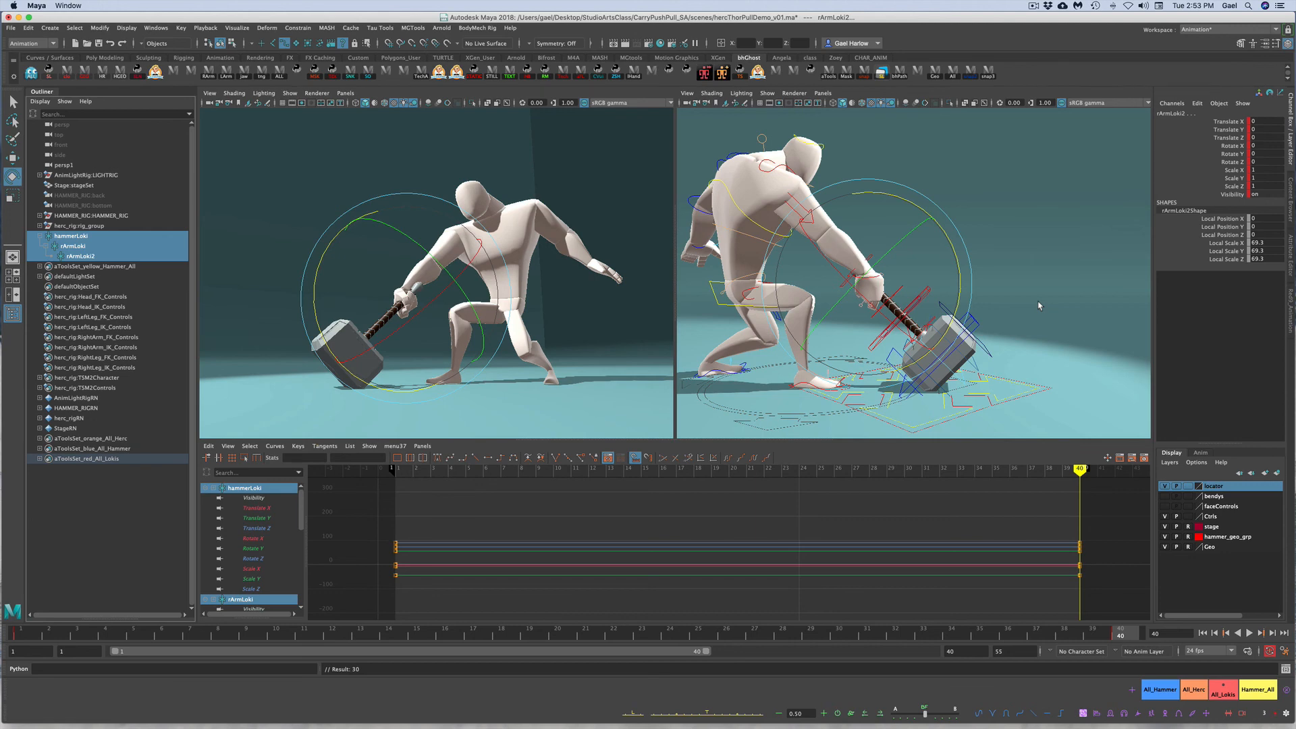
click(1067, 294)
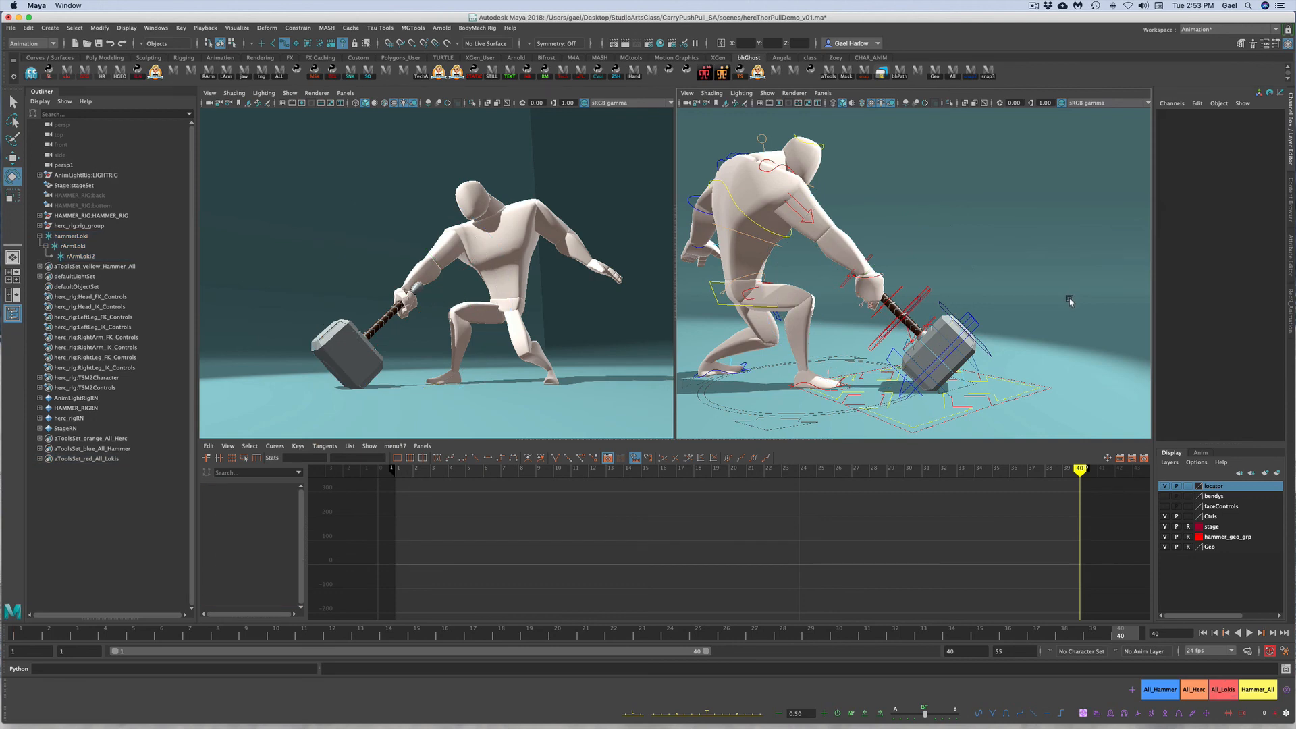
Create a green selection set named All_Scene from the combined All_Hammer, All_Herc and All_Lokis sets
click(1159, 692)
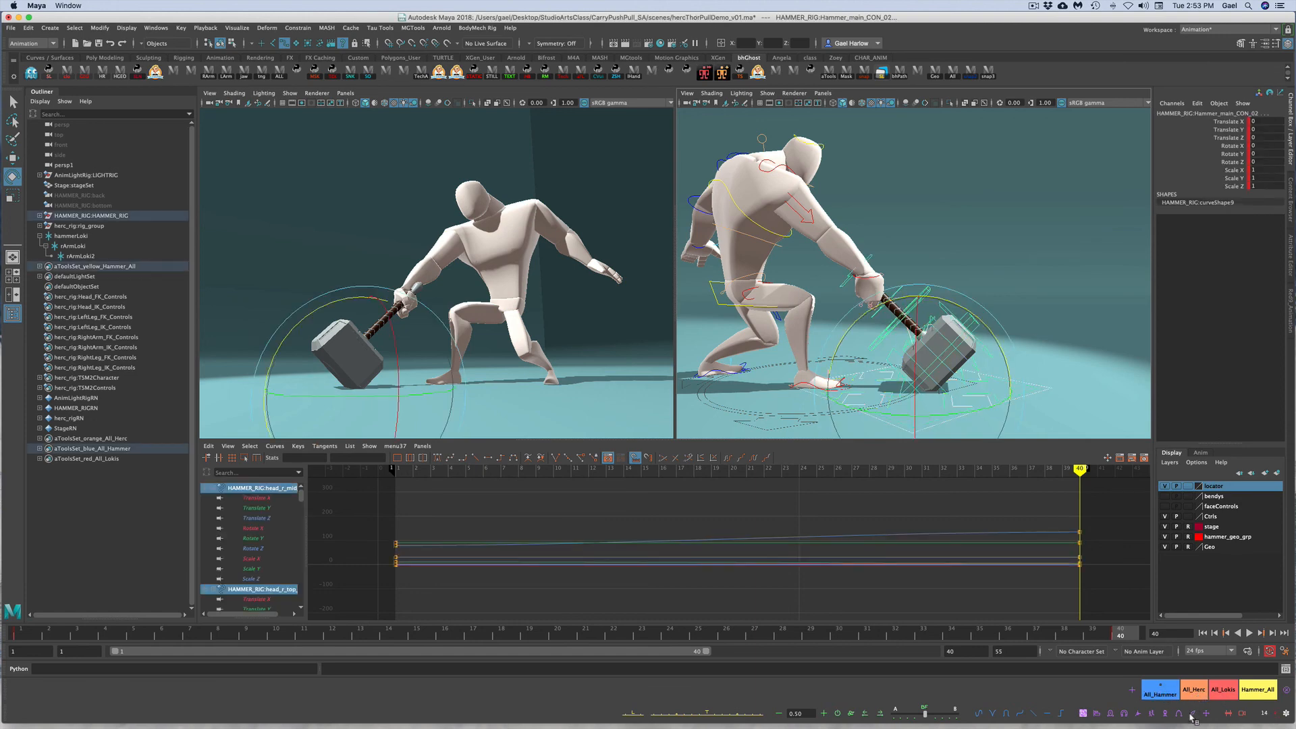
click(1230, 696)
click(1230, 696)
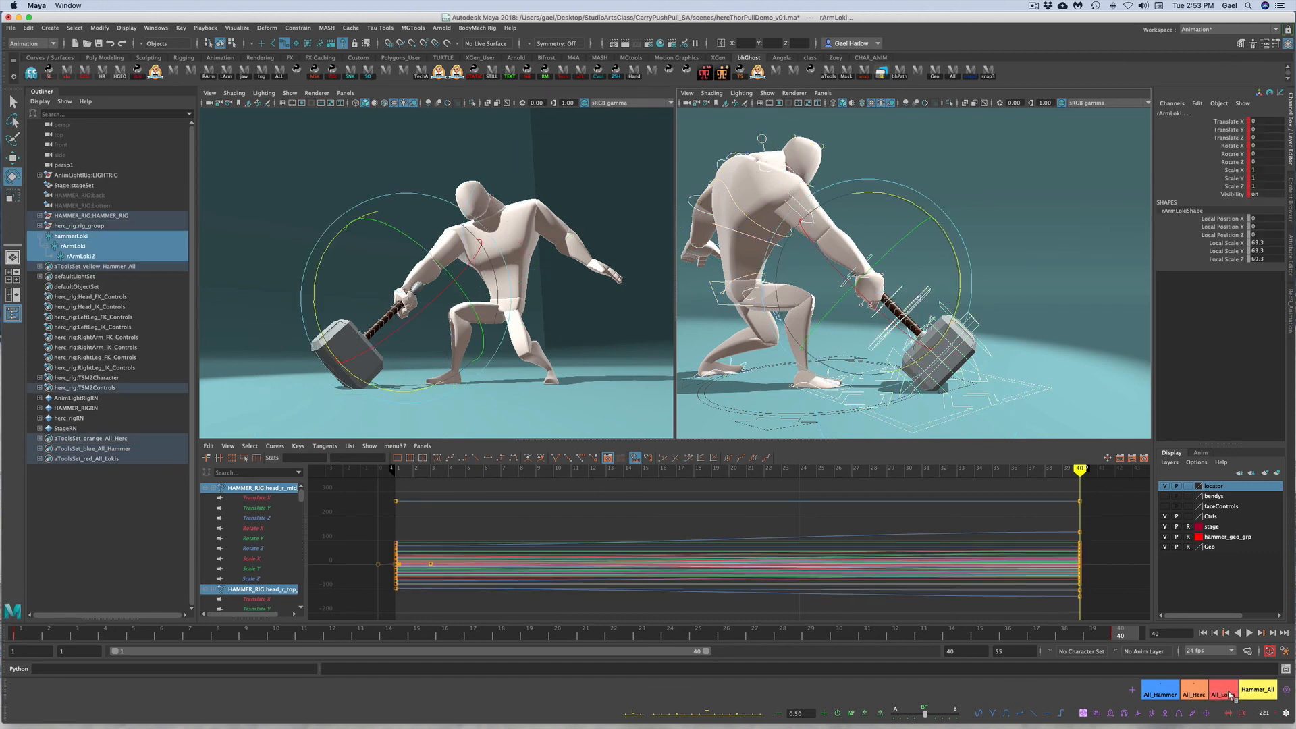
click(1134, 693)
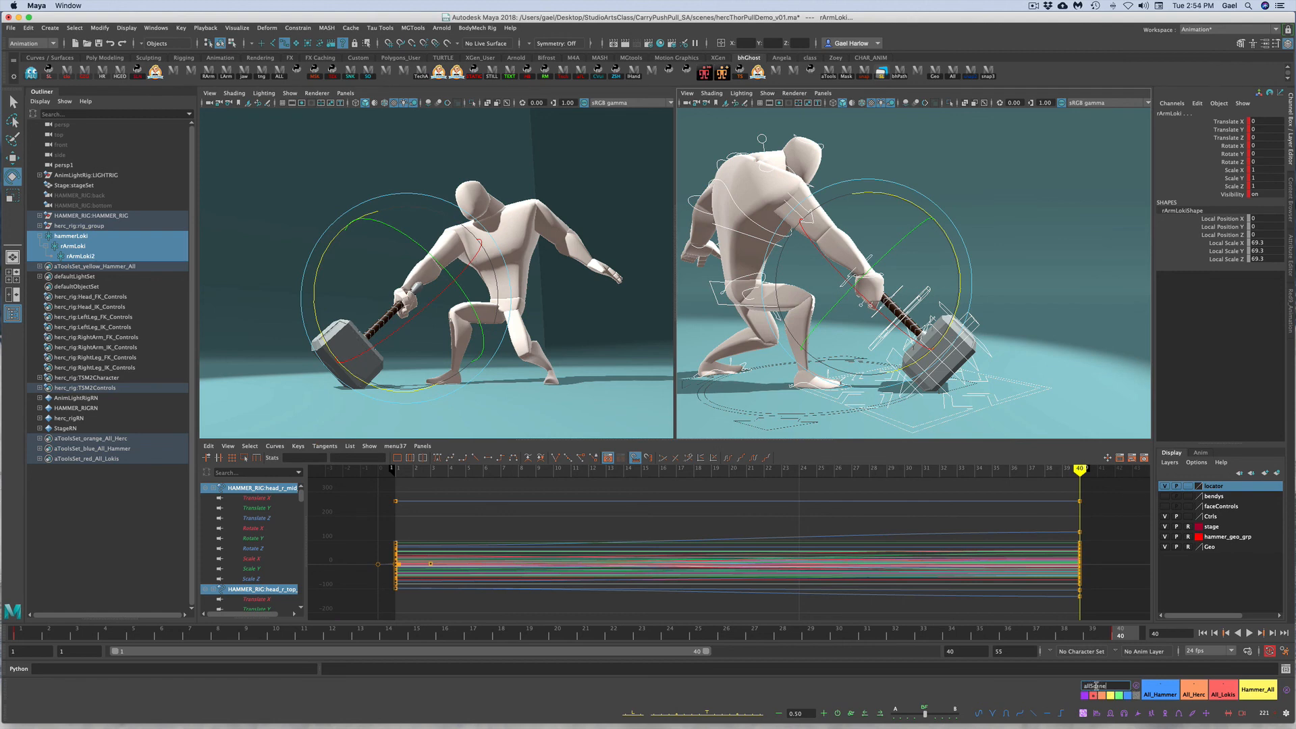
click(1119, 695)
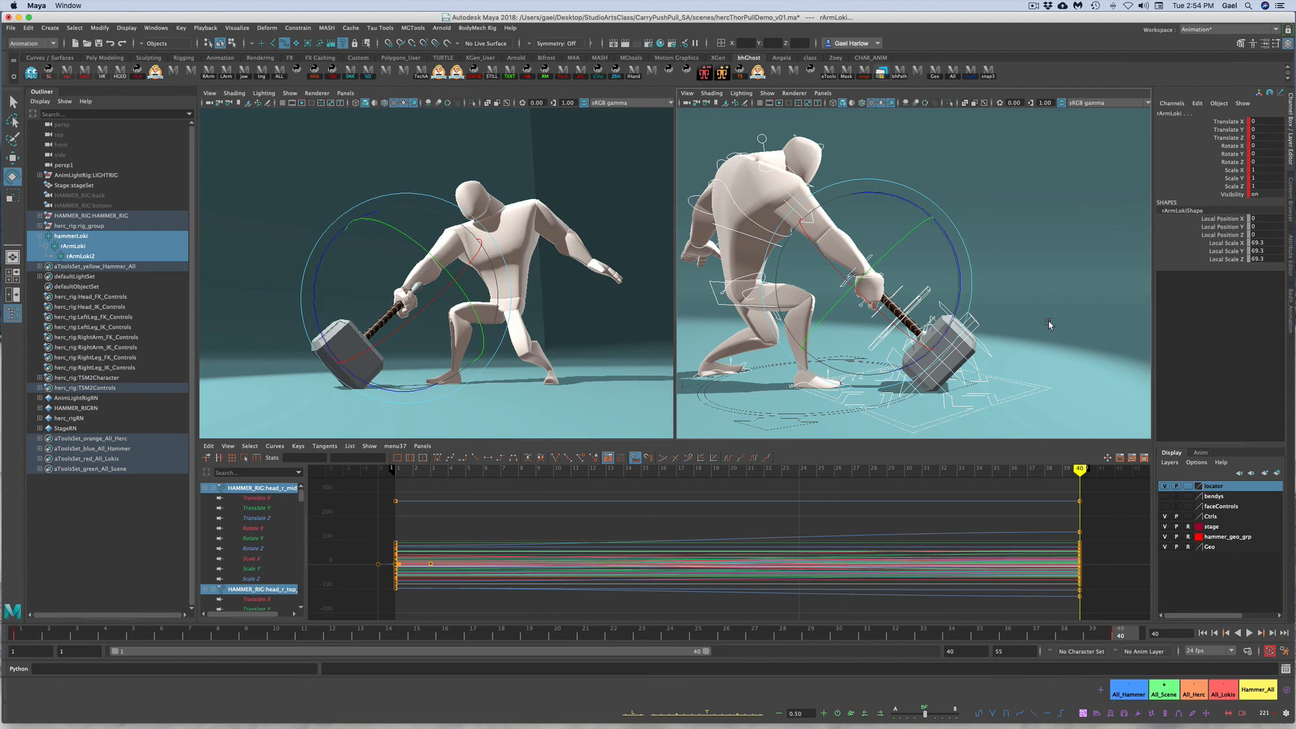
Select every control with the All_Scene set, key them on frame 1, and clear the selection
click(1168, 695)
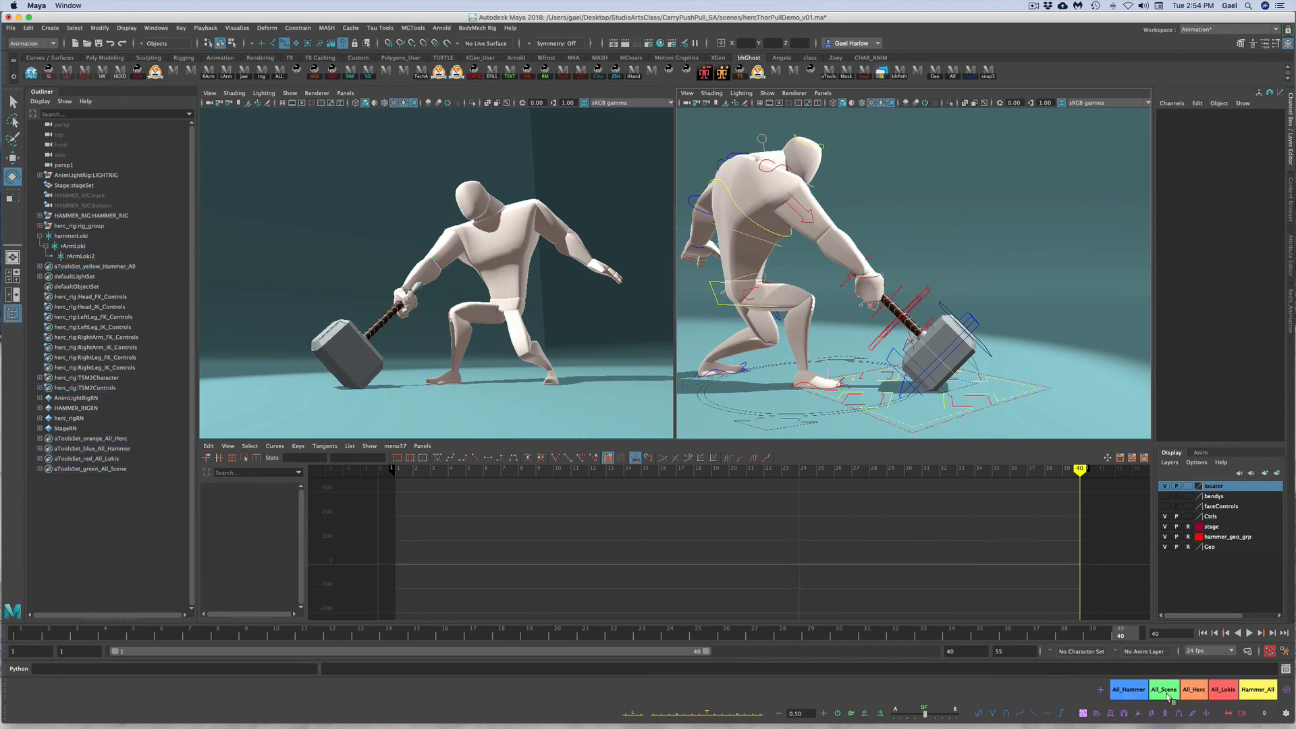
click(1167, 695)
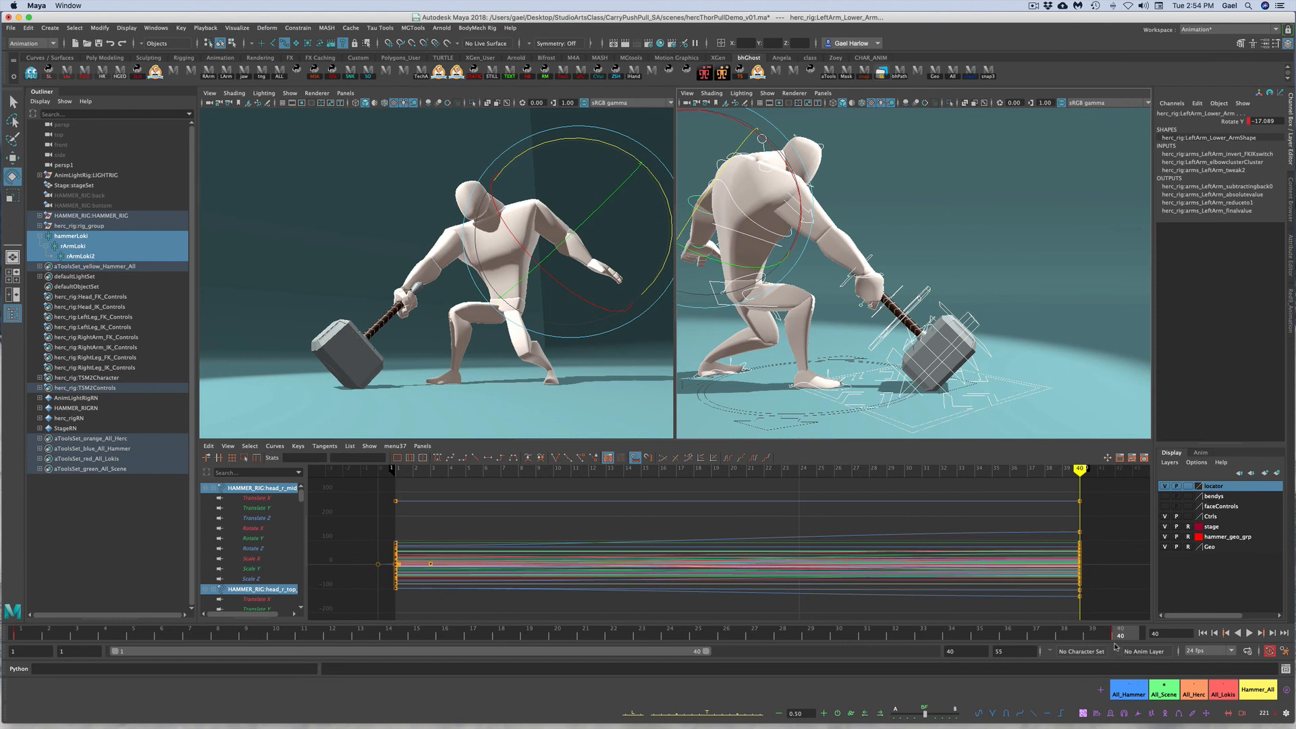
click(32, 635)
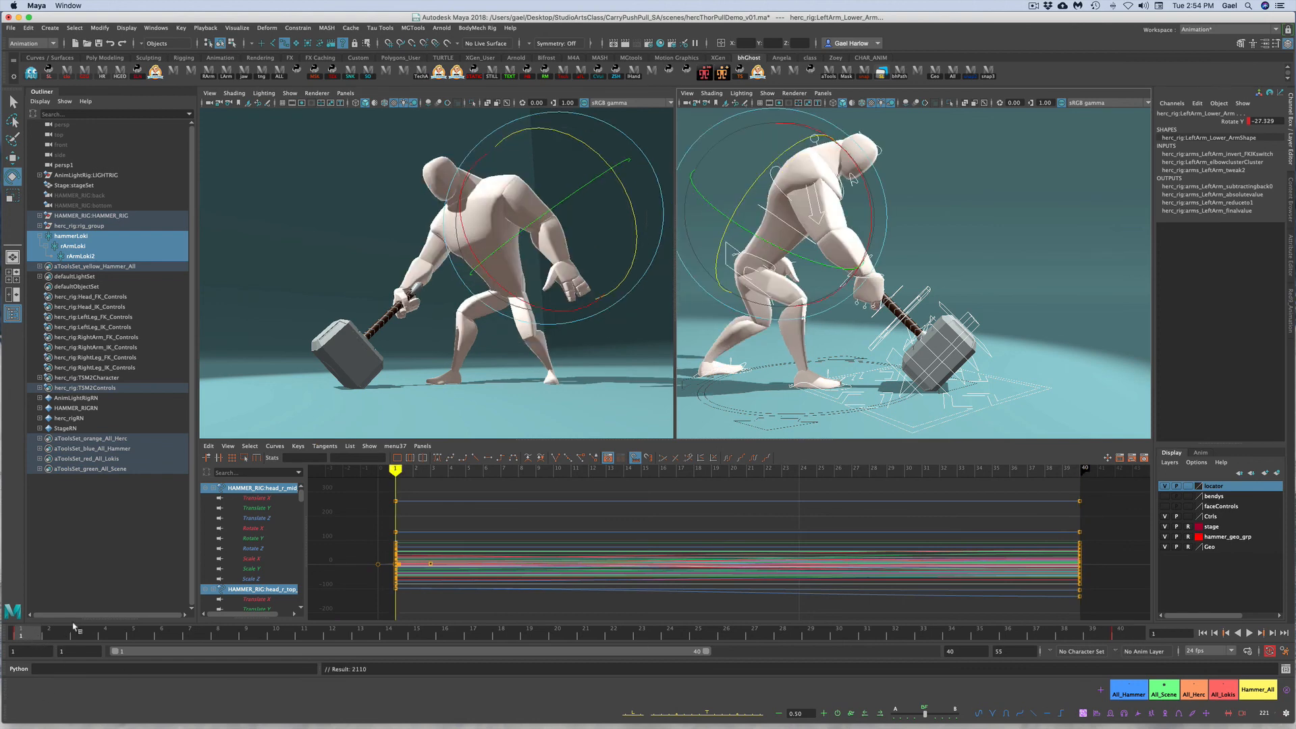
click(1062, 185)
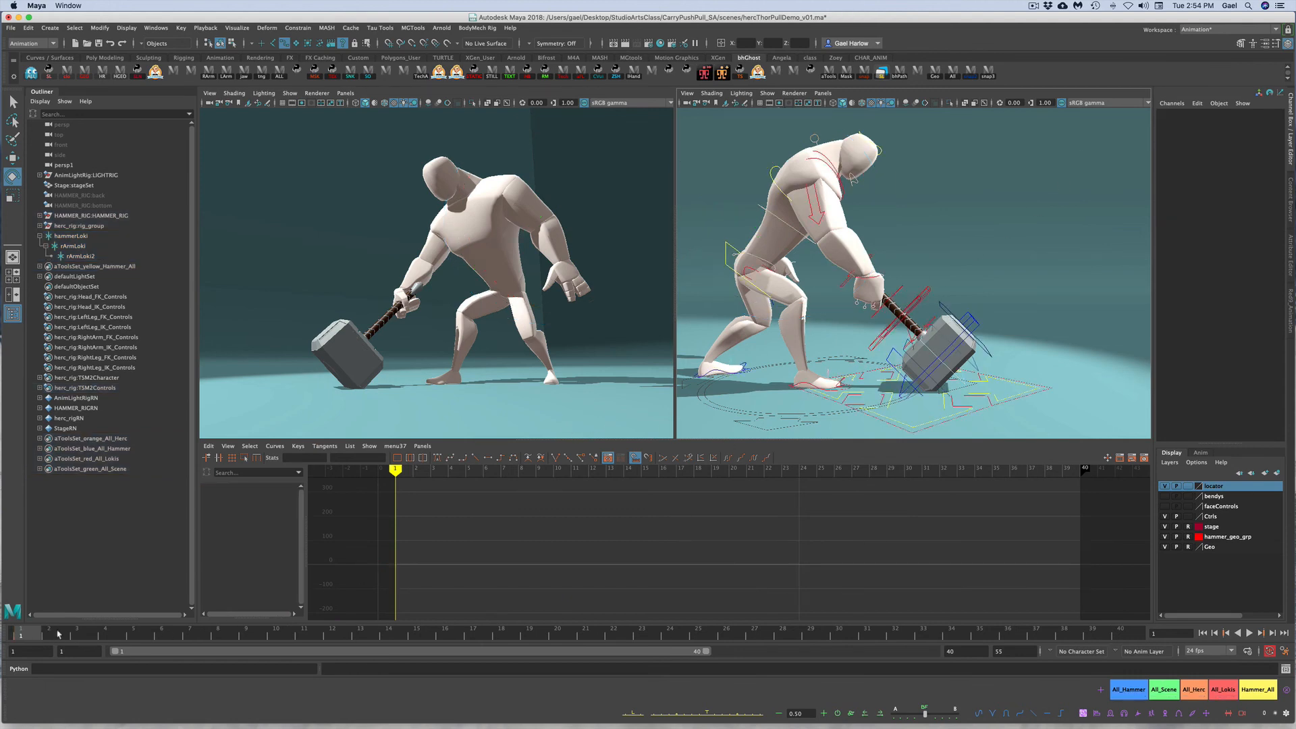
Play back the animation to check the hammer and Herc's motion, and return to frame 1
key(alt+v)
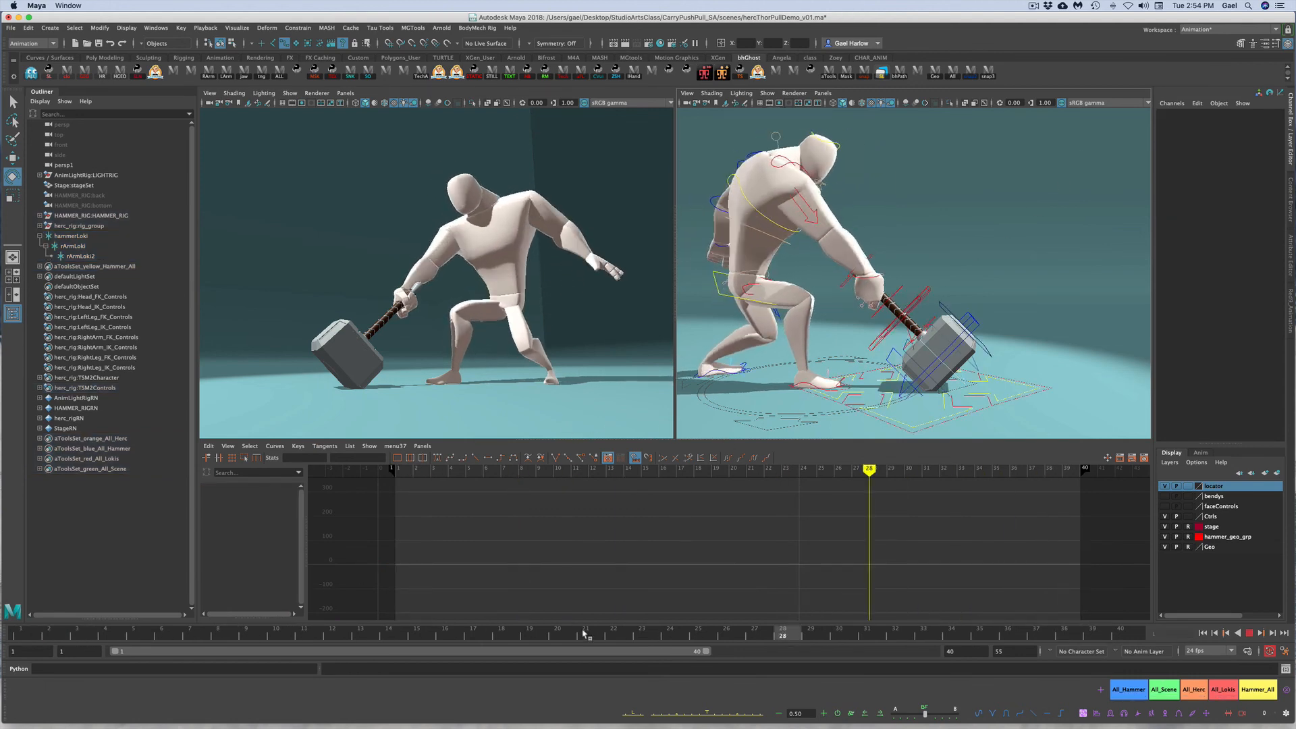
drag(582, 630, 46, 622)
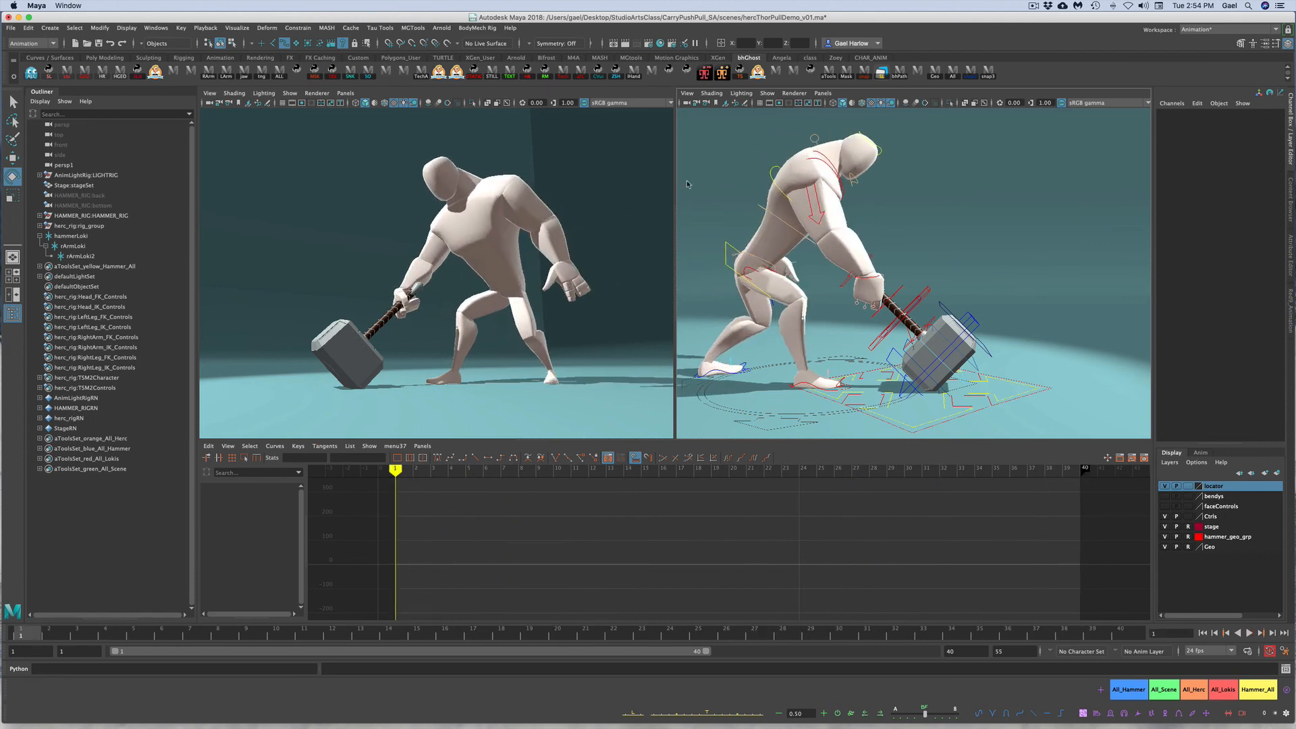